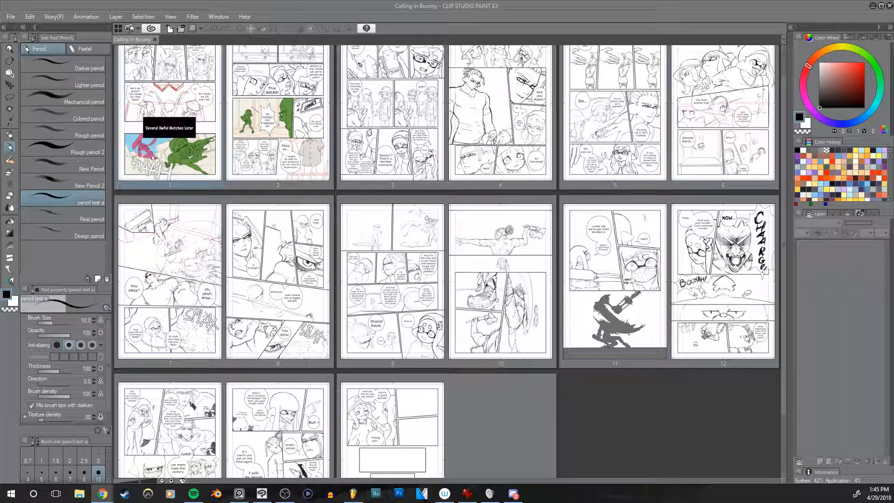
# Step: Switch to Spotify, start playing the Bleeps & Bloops playlist and lower the playback volume
pyautogui.click(193, 493)
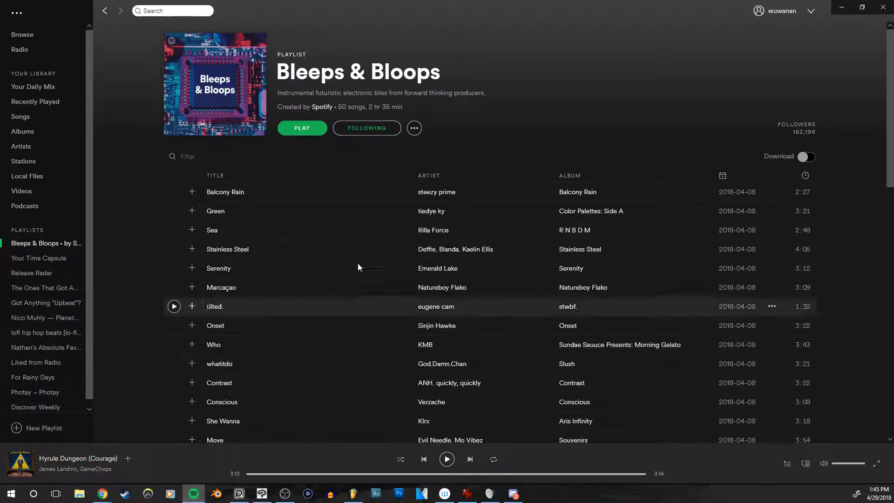
pyautogui.moveTo(886, 76); pyautogui.dragTo(882, 139)
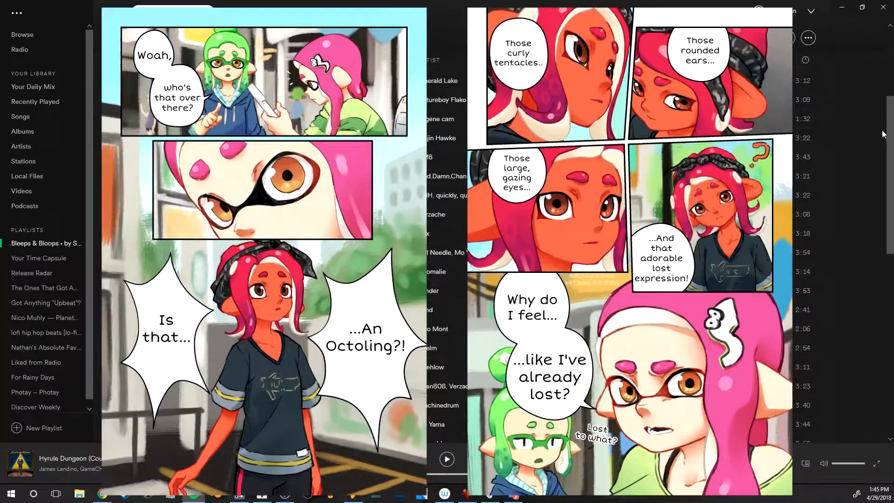
pyautogui.moveTo(882, 138); pyautogui.dragTo(888, 89)
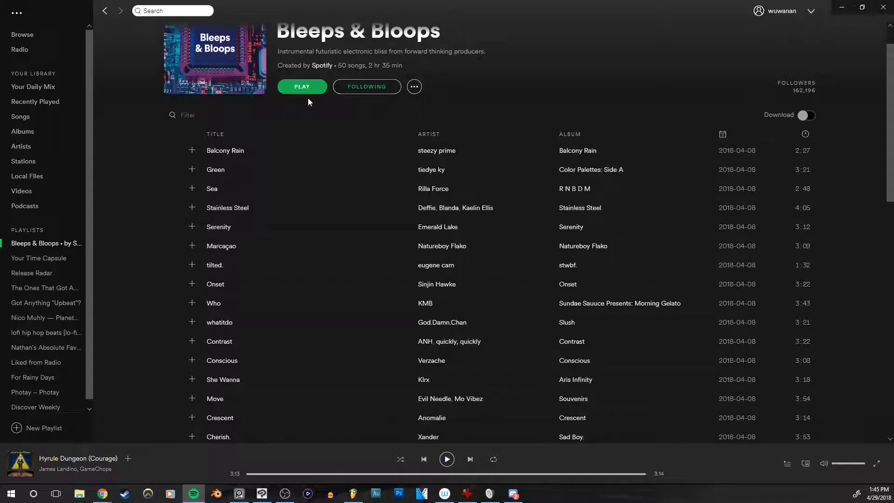
pyautogui.click(304, 88)
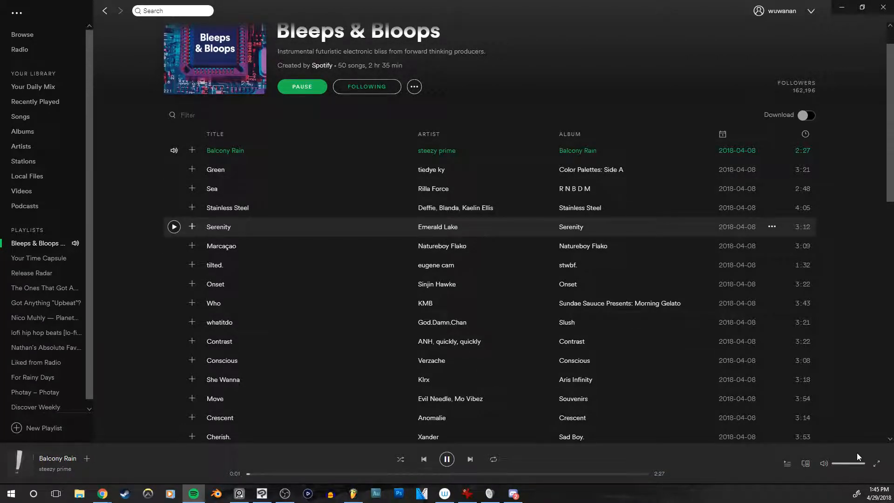
pyautogui.click(847, 463)
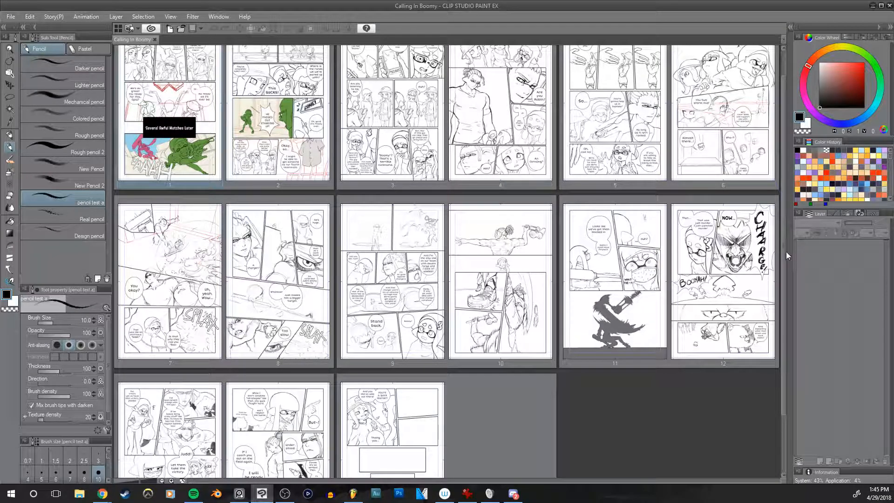
# Step: Return to Clip Studio Paint, look over the comic's page overview and open page 5 for editing
pyautogui.scroll(2, 784, 250)
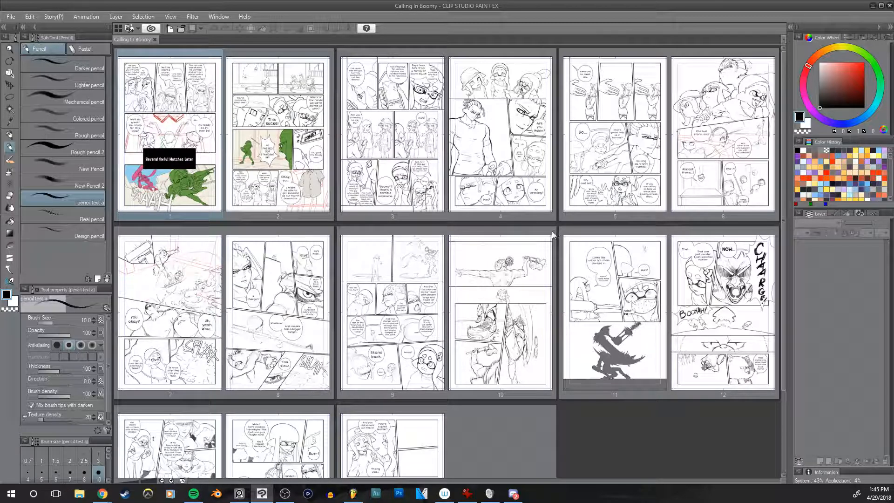
pyautogui.moveTo(551, 236); pyautogui.dragTo(548, 154)
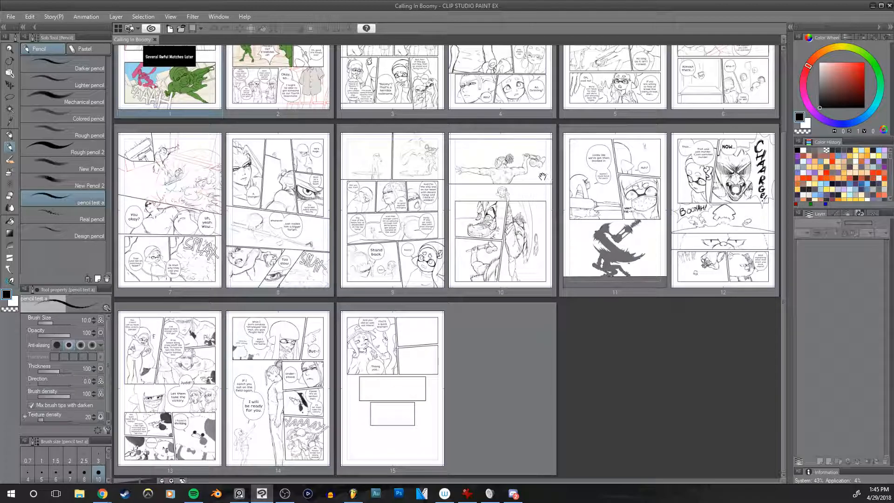
pyautogui.moveTo(532, 229); pyautogui.dragTo(548, 349)
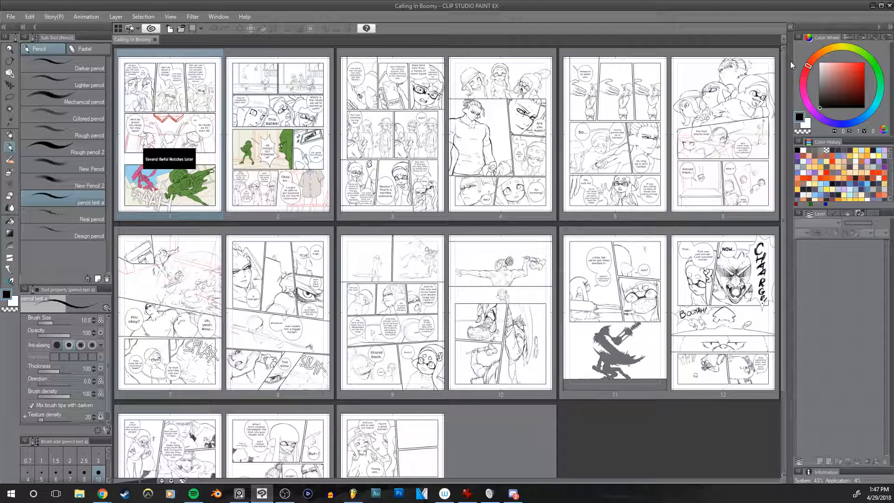
pyautogui.moveTo(668, 214); pyautogui.dragTo(665, 135)
pyautogui.moveTo(334, 222); pyautogui.dragTo(338, 303)
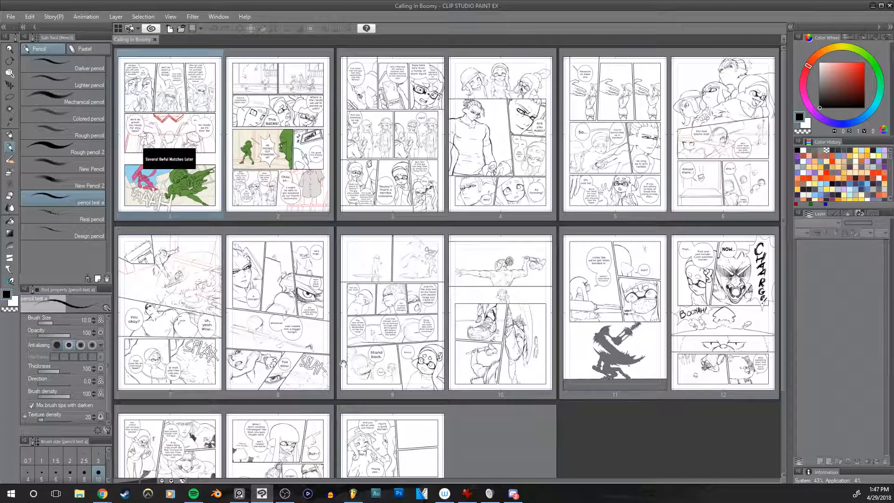
pyautogui.doubleClick(597, 212)
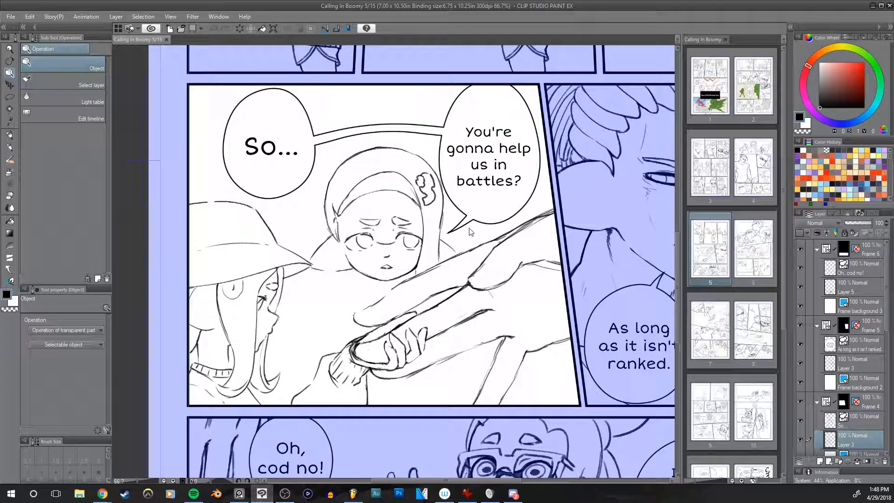
# Step: Select Layer 3 of the panel with the "So..." balloon and ready the pencil test a brush for its sketch
pyautogui.moveTo(483, 269)
pyautogui.mouseDown()
pyautogui.moveTo(378, 276)
pyautogui.moveTo(475, 278)
pyautogui.mouseUp()
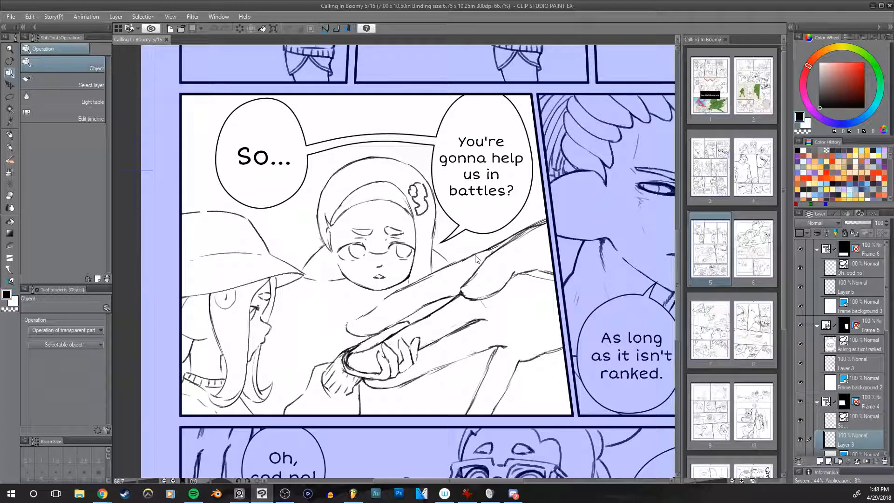
pyautogui.scroll(2, 429, 252)
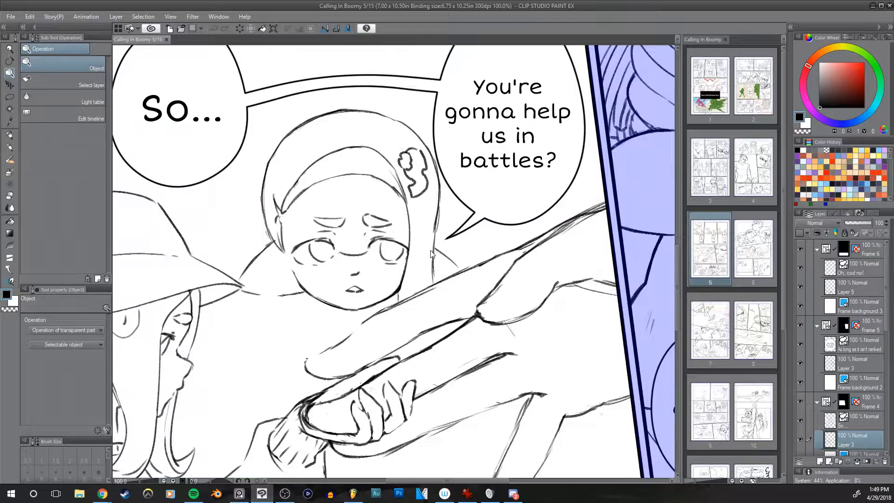
pyautogui.moveTo(457, 272); pyautogui.dragTo(528, 278)
pyautogui.press('p')
pyautogui.moveTo(509, 250)
pyautogui.mouseDown()
pyautogui.moveTo(475, 195)
pyautogui.moveTo(491, 211)
pyautogui.mouseUp()
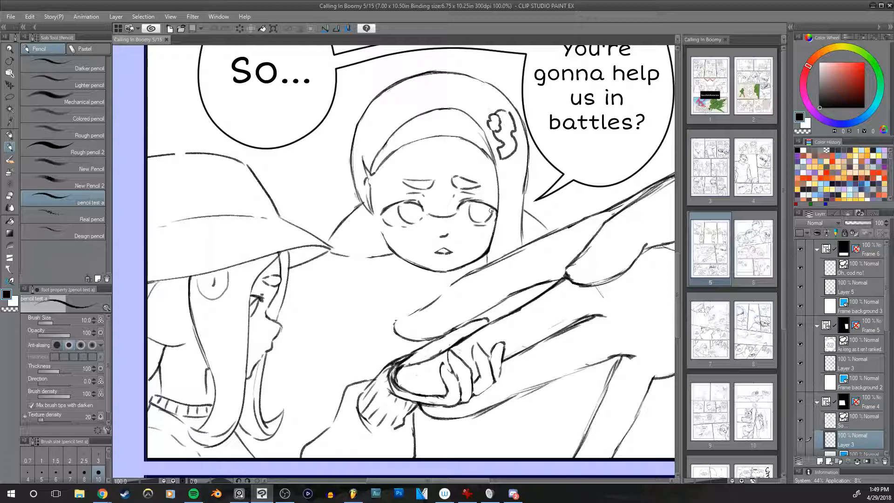
pyautogui.moveTo(471, 208); pyautogui.dragTo(429, 268)
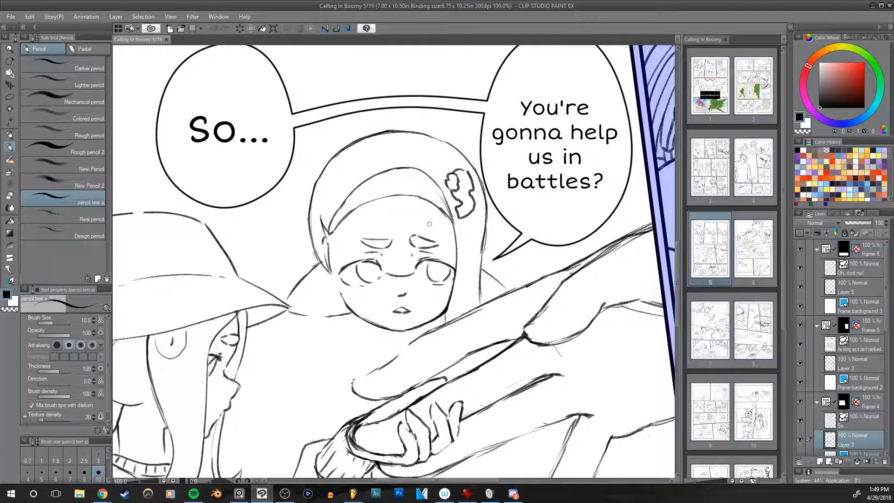
pyautogui.moveTo(463, 243)
pyautogui.mouseDown()
pyautogui.moveTo(425, 206)
pyautogui.moveTo(461, 221)
pyautogui.moveTo(474, 167)
pyautogui.moveTo(480, 178)
pyautogui.moveTo(472, 174)
pyautogui.mouseUp()
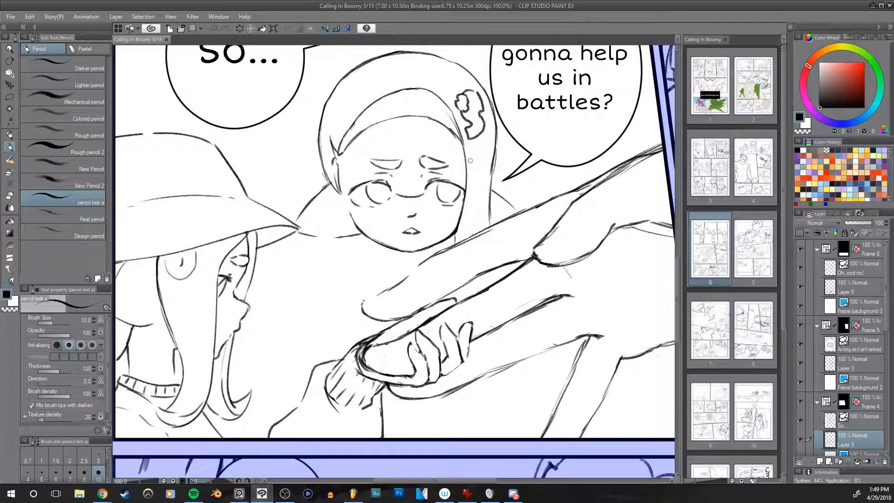
# Step: Lasso and nudge the middle girl's eyes and eyebrows, and outline her eyes with a thick connected mask
pyautogui.moveTo(449, 210)
pyautogui.mouseDown()
pyautogui.moveTo(449, 240)
pyautogui.moveTo(440, 198)
pyautogui.mouseUp()
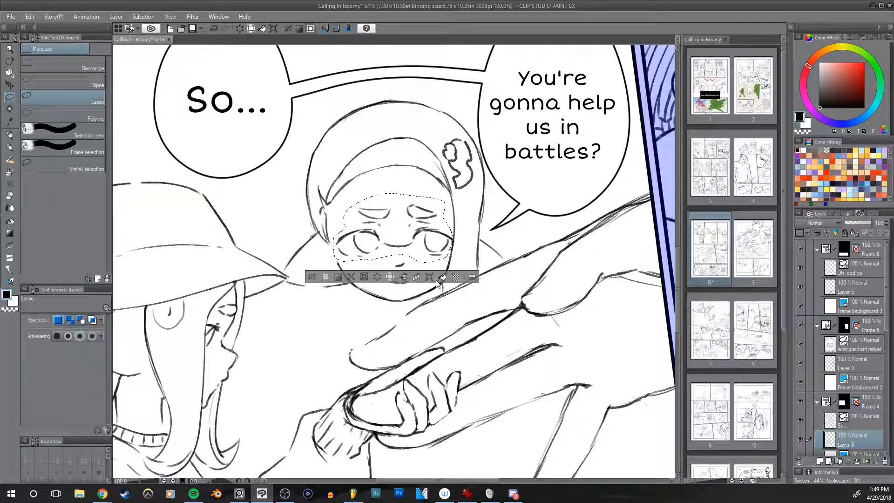
pyautogui.hotkey('ctrl', 't')
pyautogui.moveTo(445, 247); pyautogui.dragTo(442, 242)
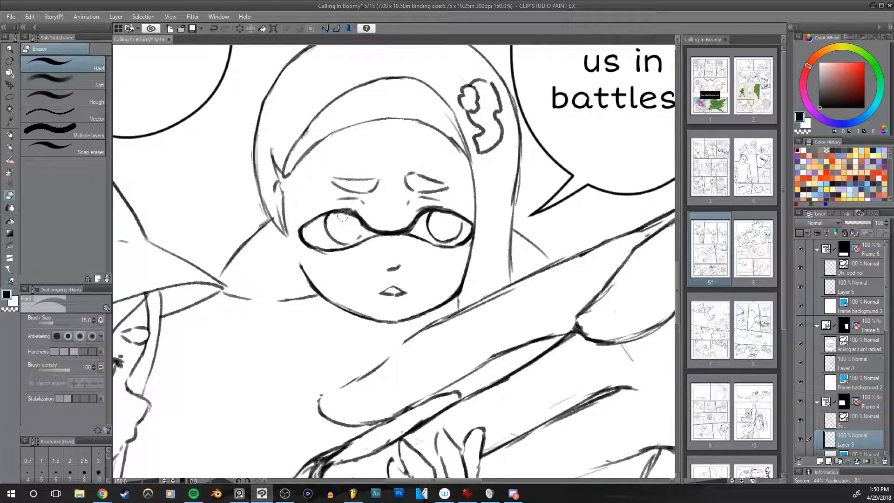
pyautogui.moveTo(341, 216); pyautogui.dragTo(330, 224)
pyautogui.press('p')
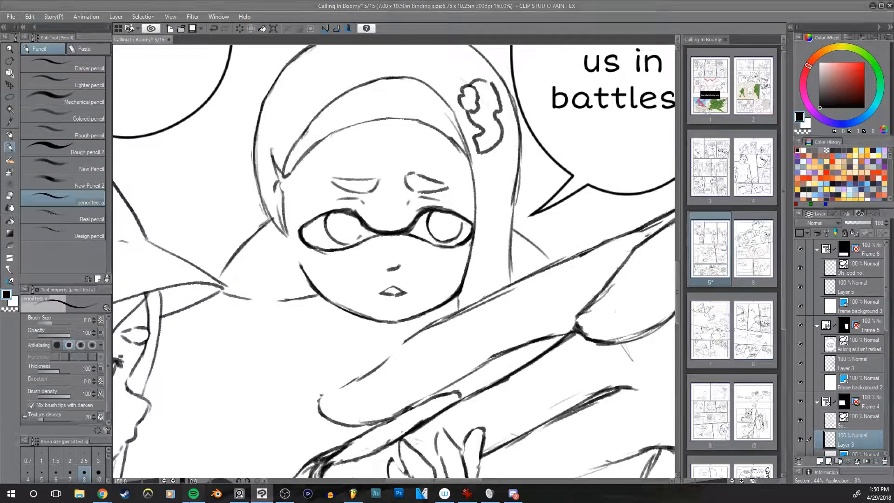
# Step: Skip to the next song in the Spotify playlist and return to the comic page
pyautogui.hotkey('alt', 'Tab')
pyautogui.moveTo(888, 121); pyautogui.dragTo(892, 93)
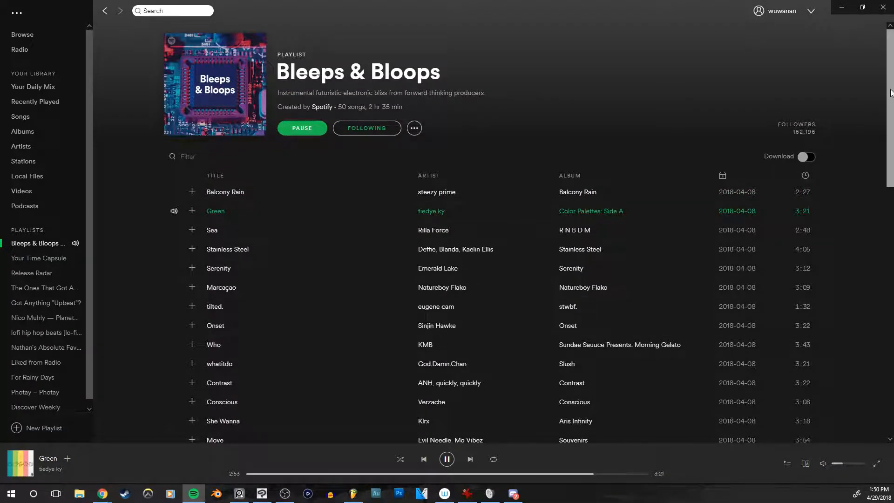
pyautogui.click(470, 459)
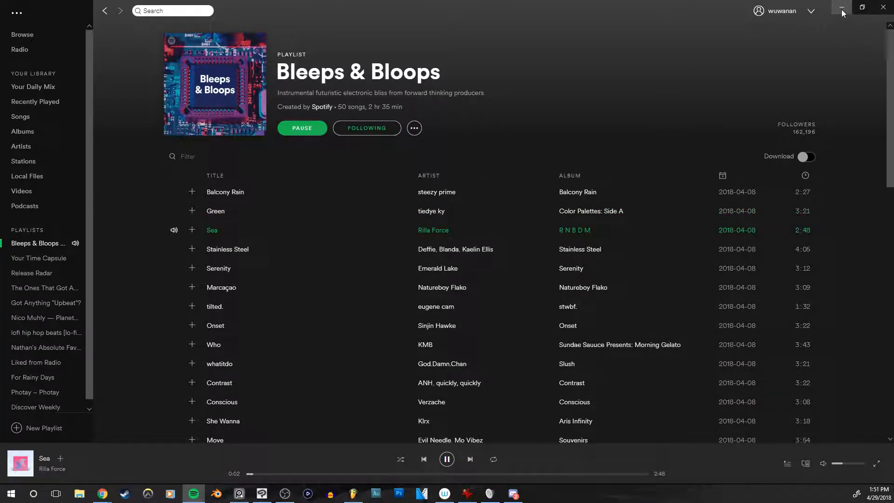
pyautogui.click(841, 8)
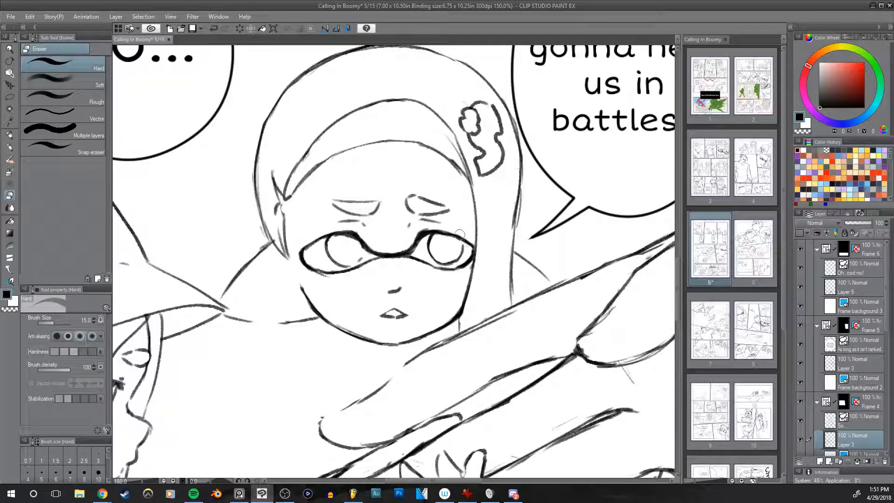
# Step: Clean up the middle girl's eyebrow nearest the hat-wearing character and redraw it as a closed outline
pyautogui.moveTo(480, 246); pyautogui.dragTo(491, 264)
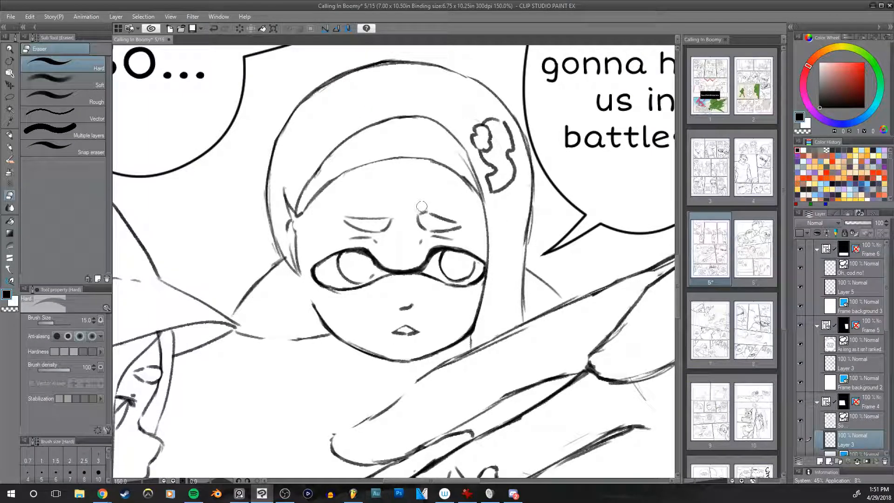
pyautogui.press('p')
pyautogui.moveTo(359, 216)
pyautogui.mouseDown()
pyautogui.moveTo(394, 214)
pyautogui.moveTo(389, 224)
pyautogui.mouseUp()
pyautogui.hotkey('ctrl', 'z')
pyautogui.hotkey('ctrl', 'z')
pyautogui.press('e')
pyautogui.press('p')
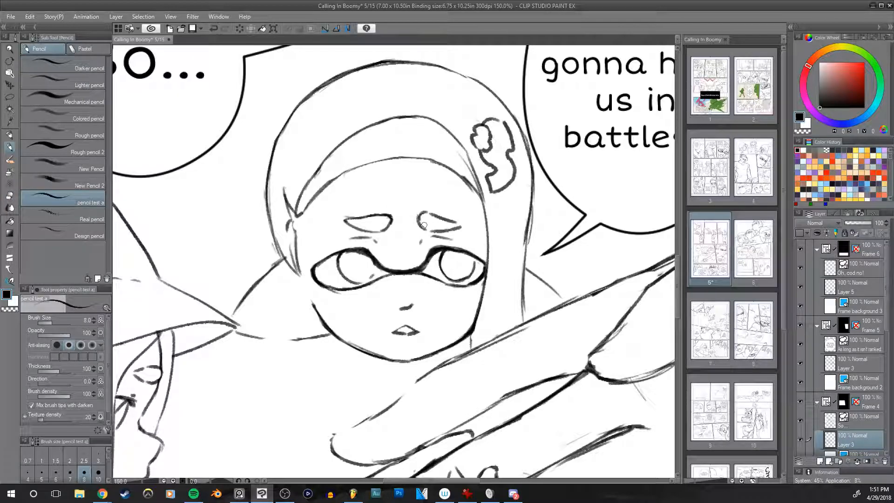
# Step: Add a short worry crease at the inner end of the middle girl's other eyebrow
pyautogui.moveTo(417, 206); pyautogui.dragTo(414, 223)
pyautogui.hotkey('ctrl', 'z')
pyautogui.hotkey('ctrl', 'z')
pyautogui.scroll(-4, 500, 231)
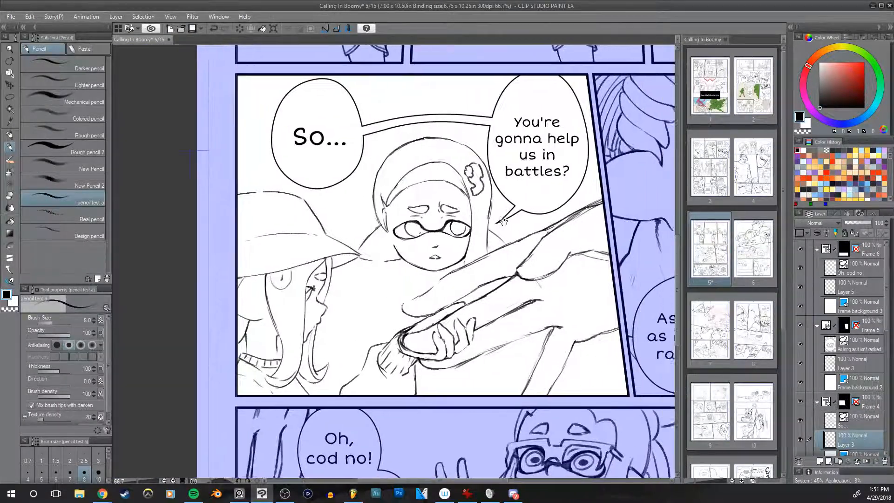
# Step: Sketch the middle girl's neck, collar folds and shoulder below her head
pyautogui.moveTo(503, 222); pyautogui.dragTo(200, 299)
pyautogui.moveTo(221, 184)
pyautogui.mouseDown()
pyautogui.moveTo(465, 299)
pyautogui.moveTo(383, 434)
pyautogui.moveTo(536, 126)
pyautogui.mouseUp()
pyautogui.scroll(1, 557, 206)
# Step: Lasso the outer hair and hair ornament of the middle girl, scale them to 97%, and clear the selection
pyautogui.press('m')
pyautogui.moveTo(289, 175)
pyautogui.mouseDown()
pyautogui.moveTo(501, 163)
pyautogui.moveTo(506, 227)
pyautogui.moveTo(470, 231)
pyautogui.moveTo(464, 222)
pyautogui.mouseUp()
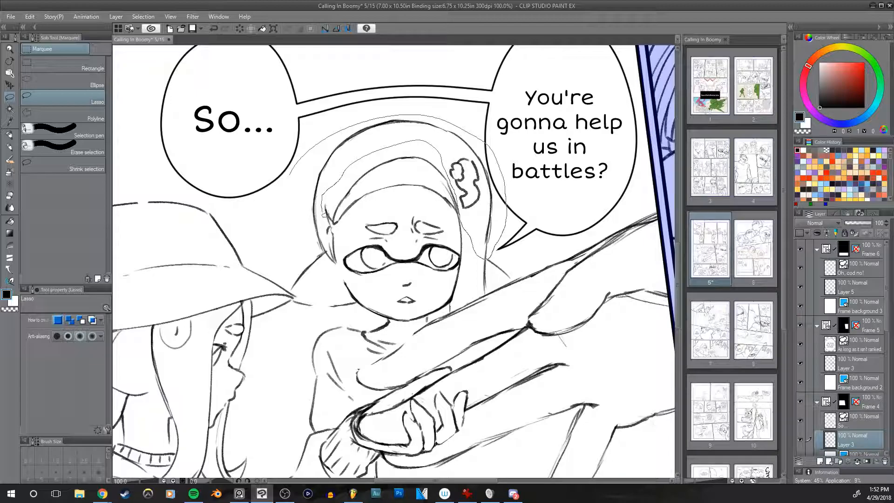
pyautogui.moveTo(333, 262); pyautogui.dragTo(332, 261)
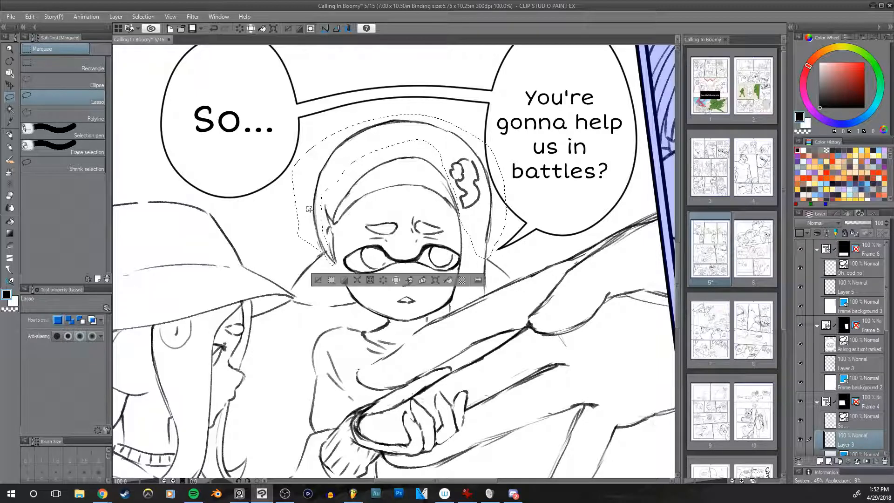
pyautogui.hotkey('ctrl', 't')
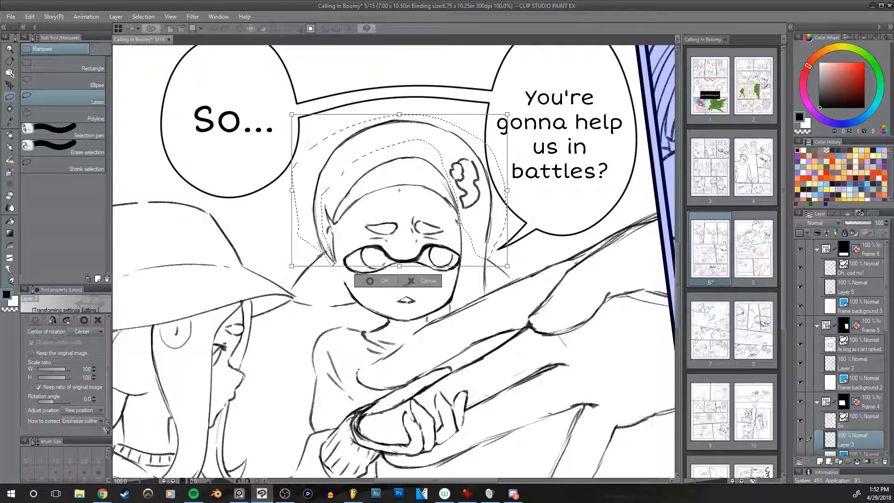
pyautogui.moveTo(507, 114); pyautogui.dragTo(481, 148)
pyautogui.press('h')
pyautogui.press('h')
pyautogui.press('h')
pyautogui.press('h')
pyautogui.press('h')
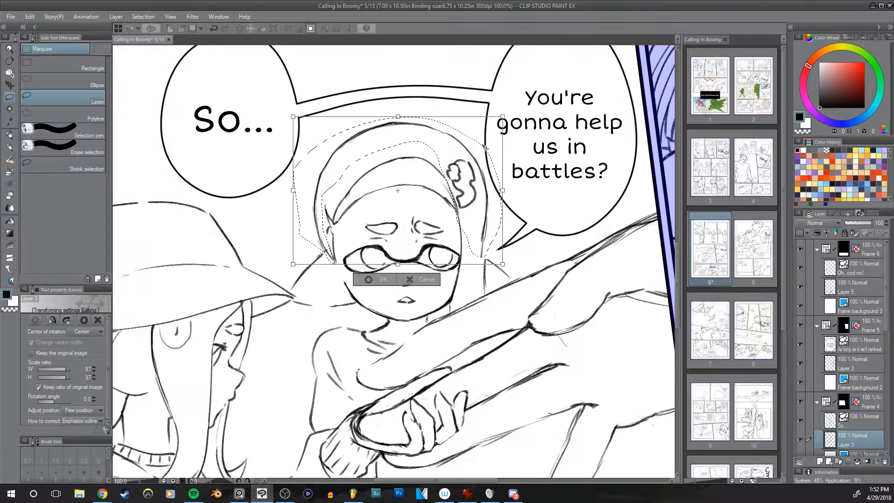
pyautogui.press('h')
pyautogui.press('h')
pyautogui.press('h')
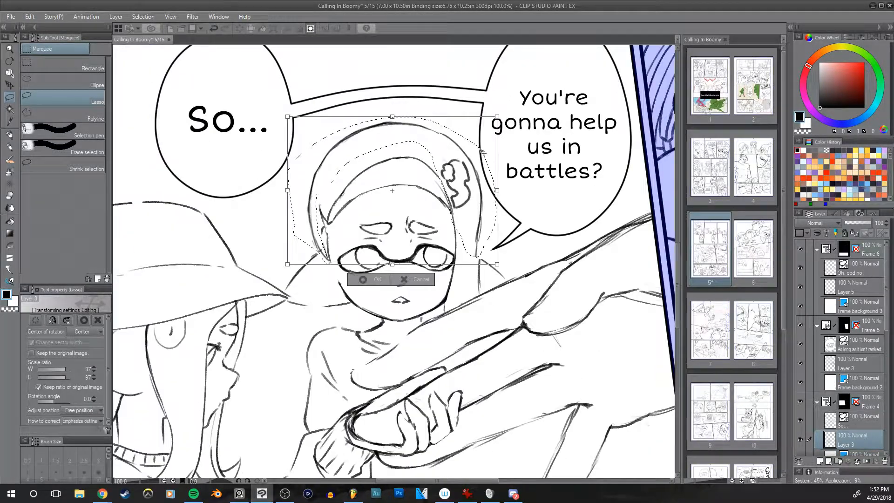
pyautogui.press('Return')
pyautogui.hotkey('ctrl', 'd')
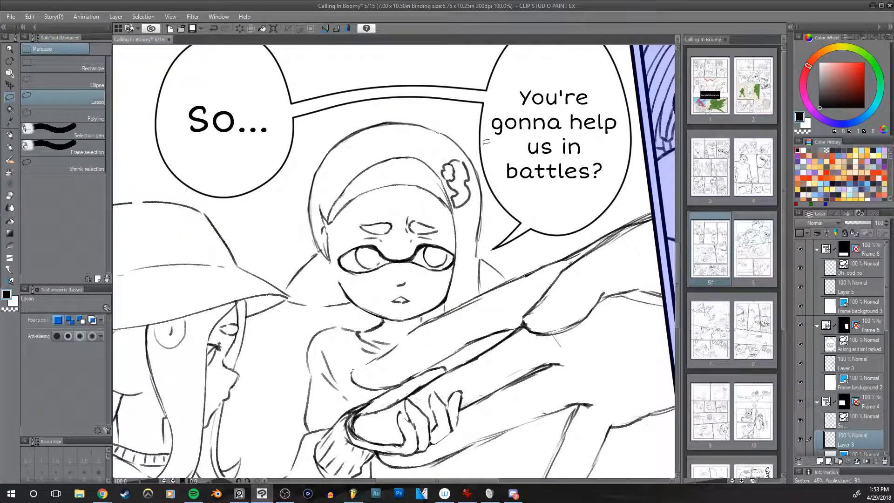
# Step: Redraw the curved edge of the middle girl's headband in darker pencil lines at brush size 15
pyautogui.press('p')
pyautogui.press('space')
pyautogui.moveTo(531, 191)
pyautogui.mouseDown()
pyautogui.moveTo(554, 117)
pyautogui.moveTo(555, 159)
pyautogui.moveTo(516, 202)
pyautogui.mouseUp()
pyautogui.hotkey('ctrl', 'z')
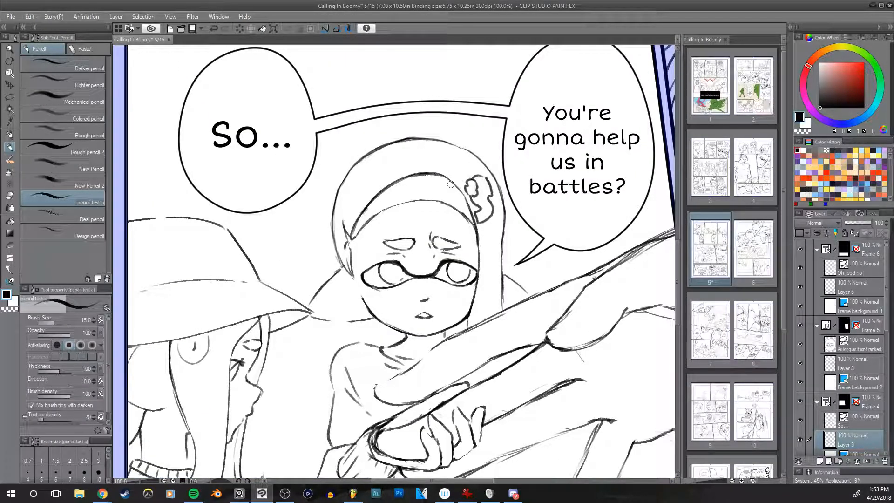
pyautogui.moveTo(445, 179); pyautogui.dragTo(473, 213)
pyautogui.hotkey('ctrl', 'z')
pyautogui.moveTo(360, 228)
pyautogui.mouseDown()
pyautogui.moveTo(424, 201)
pyautogui.moveTo(447, 206)
pyautogui.mouseUp()
pyautogui.hotkey('ctrl', 'z')
pyautogui.hotkey('ctrl', 'z')
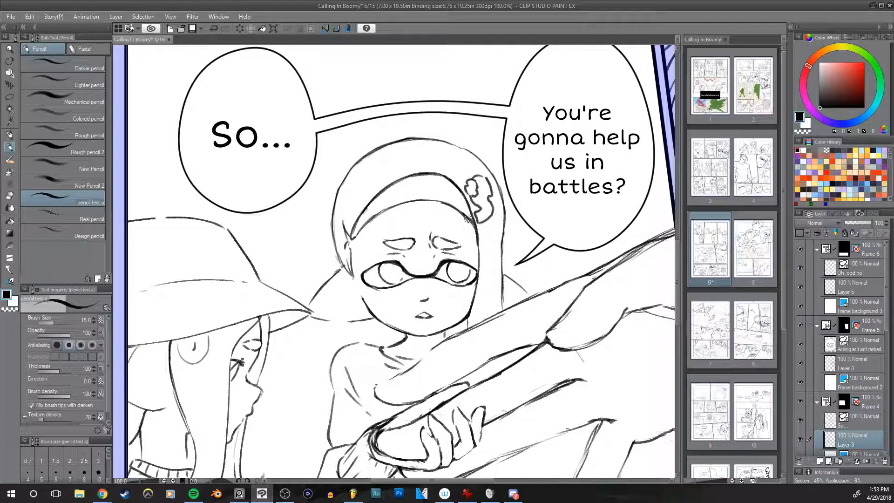
# Step: Erase the leftover sketch lines around the headband and hair with the hard eraser at size 20
pyautogui.press('e')
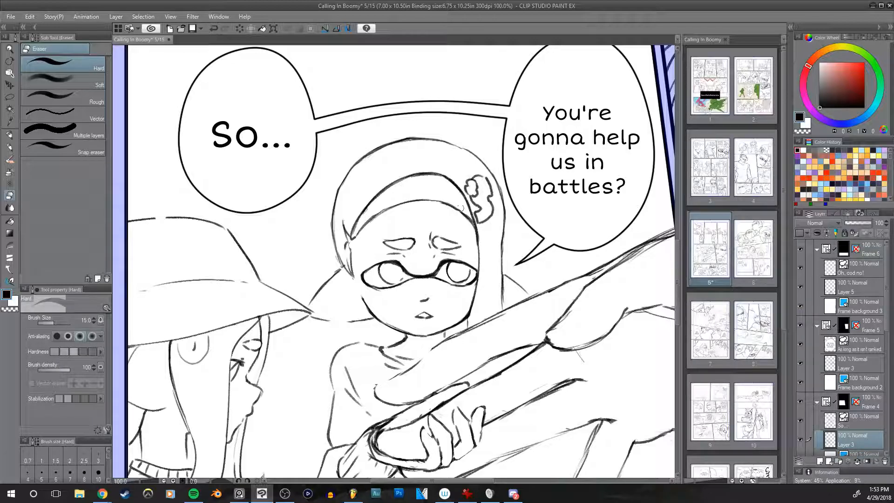
pyautogui.press(']')
pyautogui.press(']')
pyautogui.moveTo(546, 219); pyautogui.dragTo(547, 204)
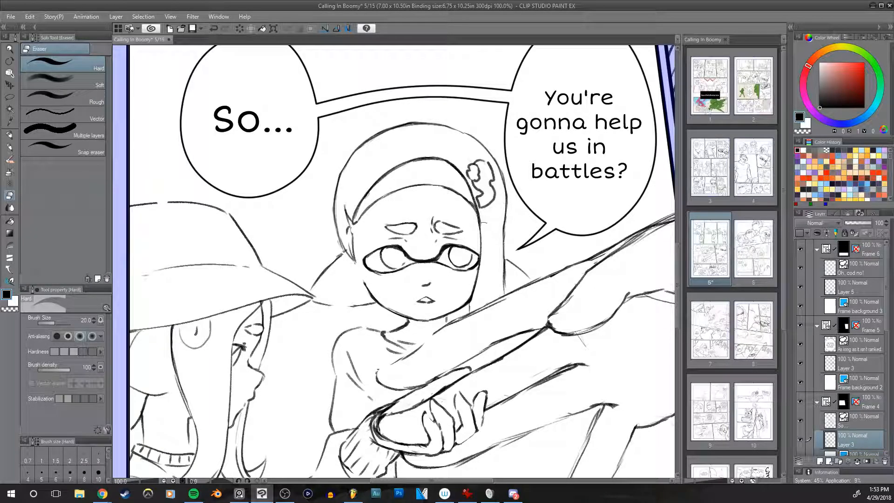
pyautogui.moveTo(523, 249); pyautogui.dragTo(529, 236)
# Step: Redraw the middle girl's pointed ear in pencil at brush size 10 and erase the loose lines around it with the hard eraser at size 15
pyautogui.press('p')
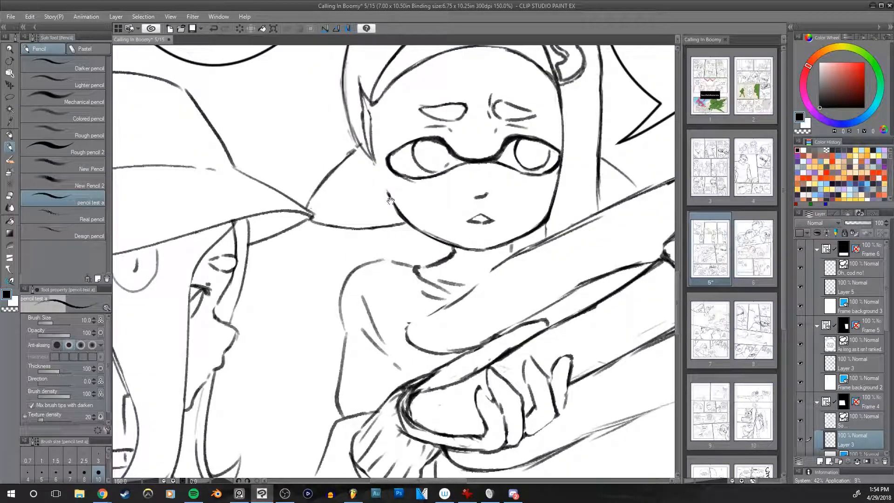
pyautogui.moveTo(390, 200); pyautogui.dragTo(380, 263)
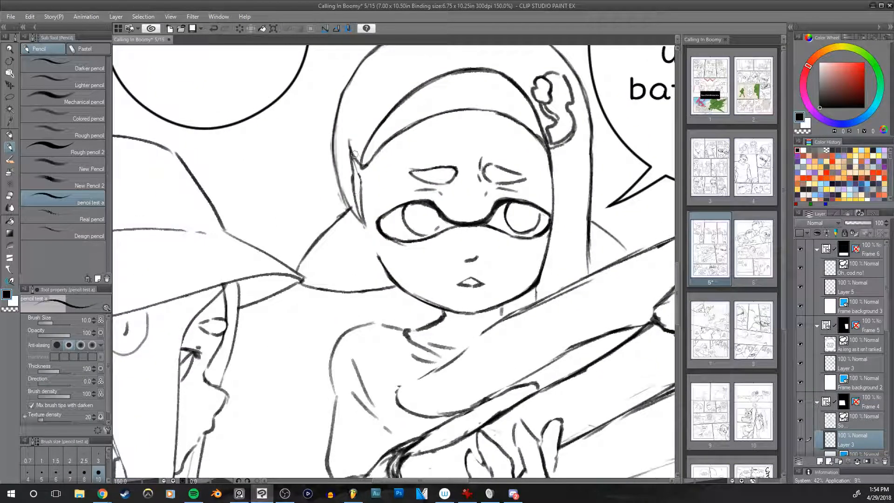
pyautogui.press('e')
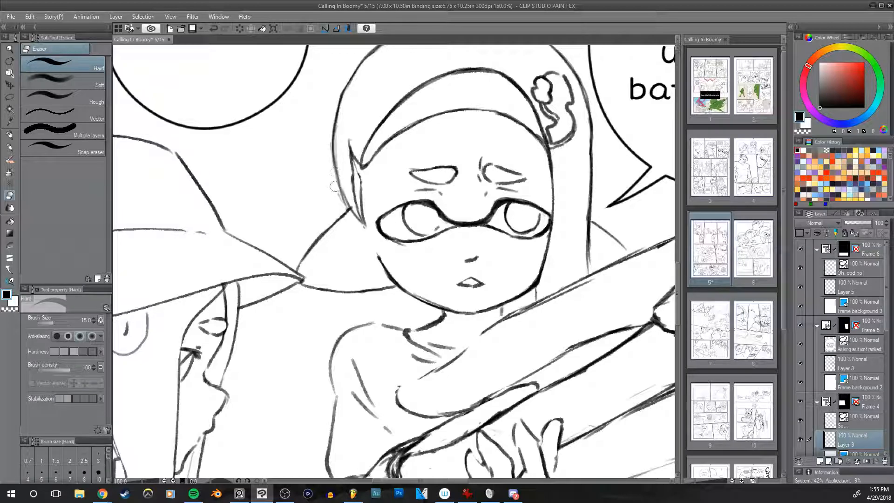
pyautogui.moveTo(344, 205); pyautogui.dragTo(338, 121)
pyautogui.moveTo(355, 186); pyautogui.dragTo(340, 229)
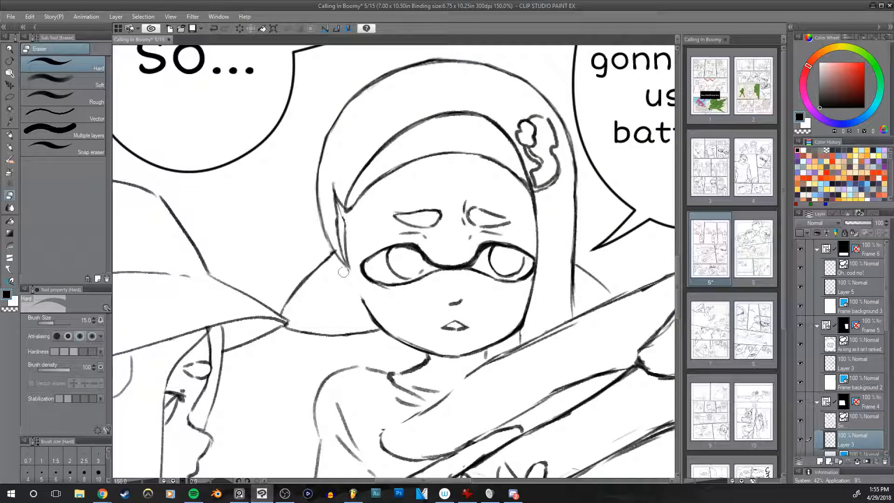
pyautogui.moveTo(538, 272); pyautogui.dragTo(515, 218)
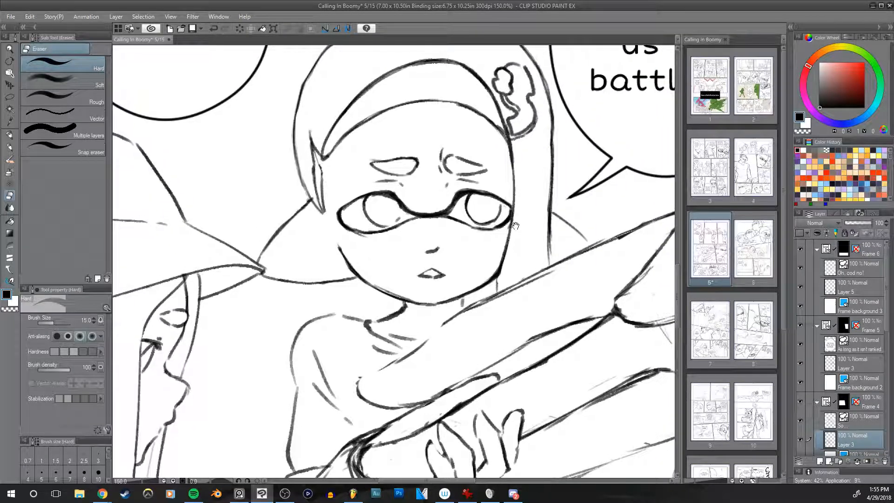
pyautogui.scroll(-3, 515, 218)
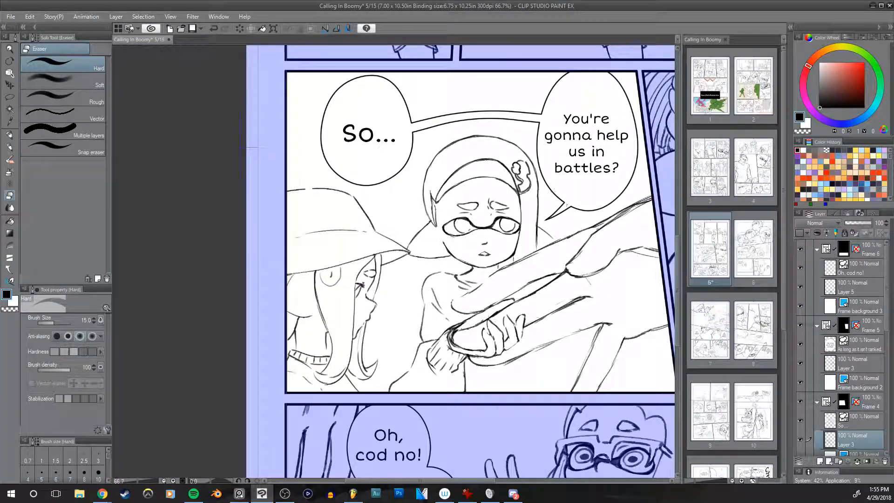
pyautogui.scroll(2, 460, 205)
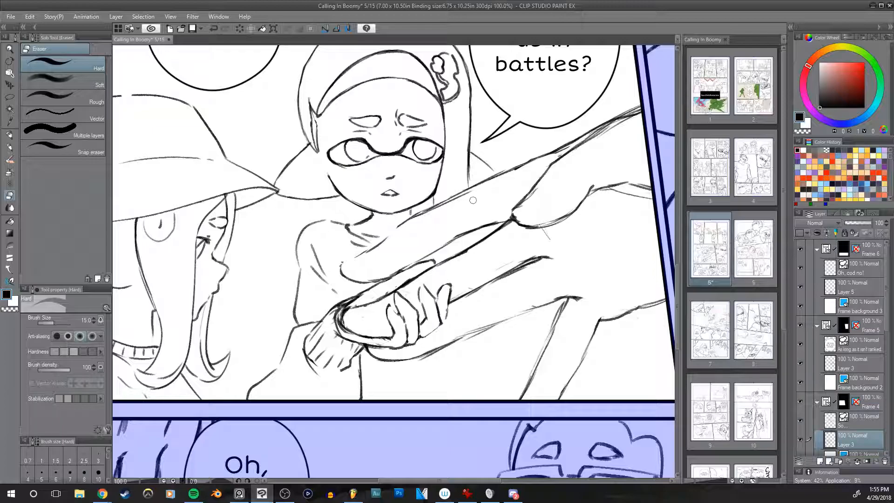
# Step: Redraw the outline of the large foreground hand's thumb and upper arm edge up to the frame in pencil at brush size 12
pyautogui.press('p')
pyautogui.moveTo(501, 193)
pyautogui.mouseDown()
pyautogui.moveTo(523, 162)
pyautogui.moveTo(534, 214)
pyautogui.mouseUp()
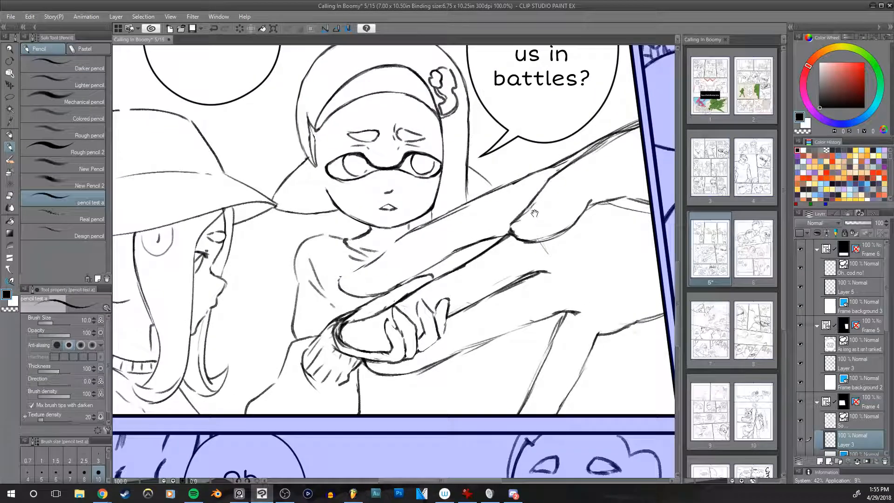
pyautogui.press(']')
pyautogui.press(']')
pyautogui.moveTo(340, 287)
pyautogui.mouseDown()
pyautogui.moveTo(395, 240)
pyautogui.moveTo(384, 253)
pyautogui.moveTo(568, 151)
pyautogui.mouseUp()
pyautogui.hotkey('ctrl', 'z')
pyautogui.press('[')
pyautogui.hotkey('ctrl', 'z')
pyautogui.hotkey('ctrl', 'z')
pyautogui.moveTo(525, 176); pyautogui.dragTo(569, 151)
pyautogui.hotkey('ctrl', 'z')
pyautogui.moveTo(500, 186); pyautogui.dragTo(638, 120)
# Step: Erase the rough doubled lines along the large hand's upper edge with the hard eraser at size 25
pyautogui.press('e')
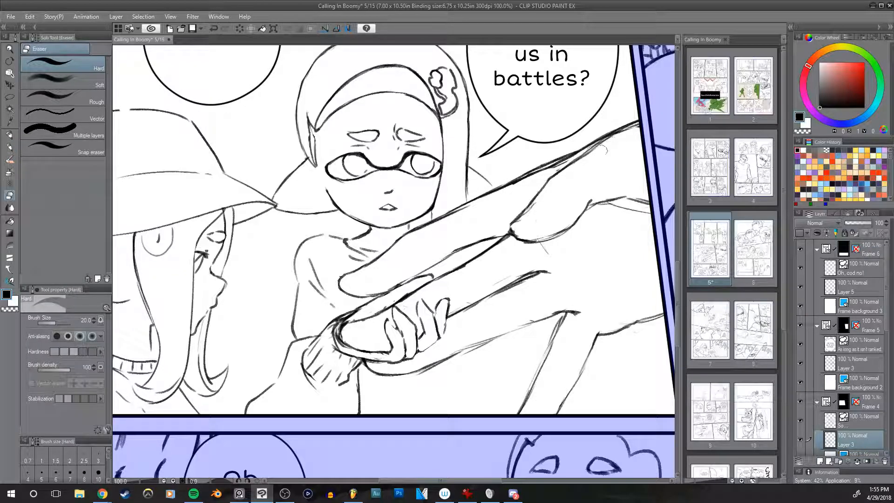
pyautogui.moveTo(567, 158)
pyautogui.mouseDown()
pyautogui.moveTo(509, 182)
pyautogui.moveTo(526, 176)
pyautogui.mouseUp()
pyautogui.moveTo(468, 209); pyautogui.dragTo(417, 233)
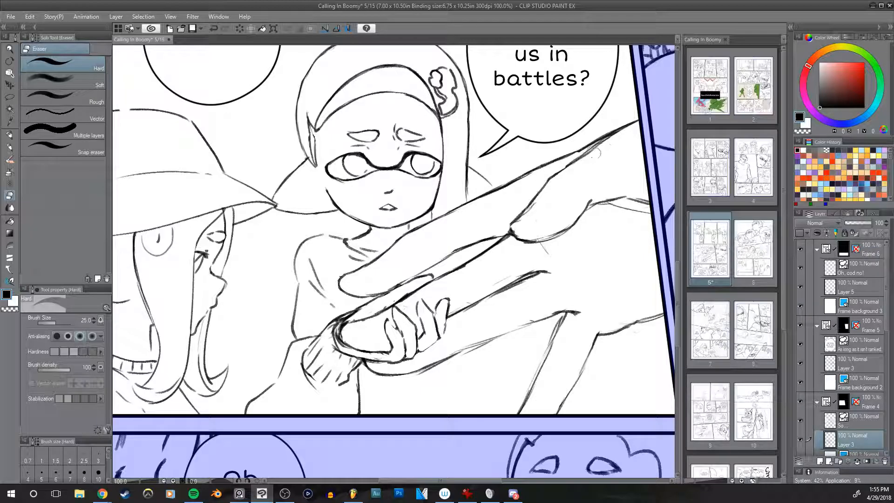
# Step: Redraw the upper arm edge near the frame and the curved crease at the base of the large hand's thumb at brush size 12
pyautogui.press('p')
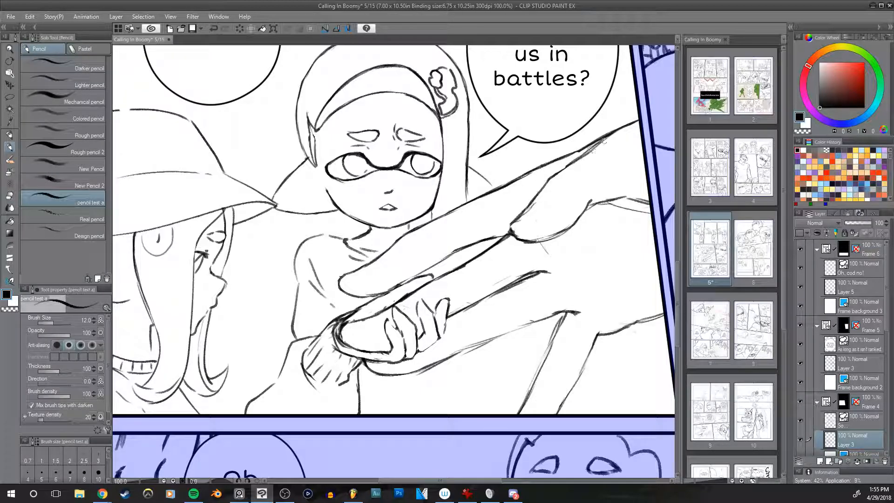
pyautogui.moveTo(603, 141); pyautogui.dragTo(638, 119)
pyautogui.moveTo(611, 220)
pyautogui.mouseDown()
pyautogui.moveTo(543, 162)
pyautogui.moveTo(565, 231)
pyautogui.mouseUp()
pyautogui.moveTo(537, 185)
pyautogui.mouseDown()
pyautogui.moveTo(512, 217)
pyautogui.moveTo(523, 211)
pyautogui.mouseUp()
pyautogui.hotkey('ctrl', 'z')
pyautogui.hotkey('ctrl', 'z')
pyautogui.moveTo(462, 225); pyautogui.dragTo(533, 202)
pyautogui.hotkey('ctrl', 'z')
pyautogui.moveTo(493, 226); pyautogui.dragTo(530, 203)
pyautogui.press('e')
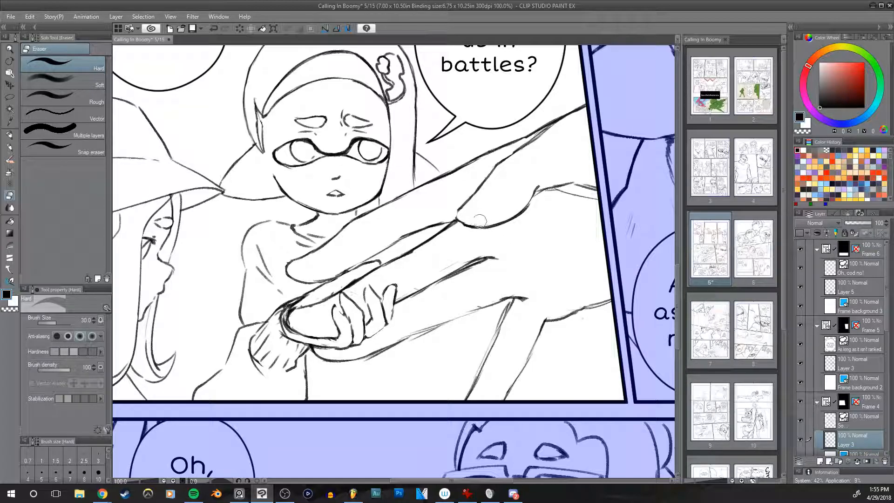
pyautogui.press('p')
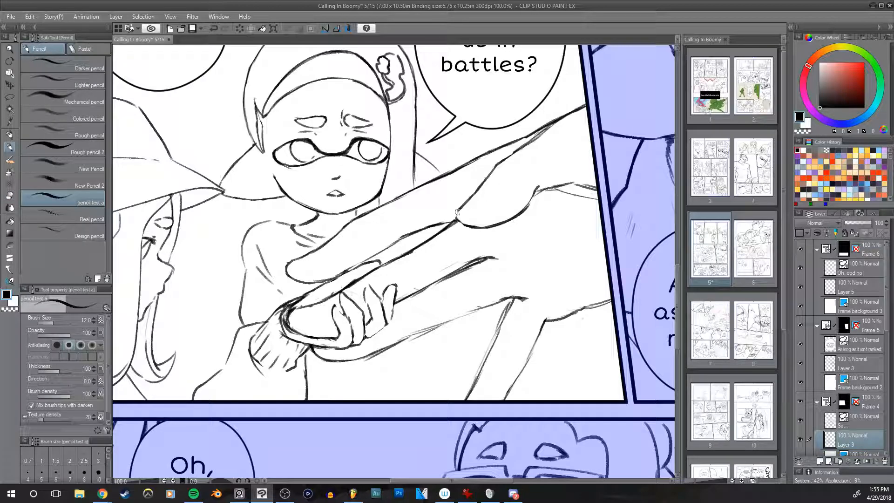
pyautogui.moveTo(455, 213); pyautogui.dragTo(469, 226)
# Step: Erase the rough doubled line running from the large hand's thumb base toward the frame edge
pyautogui.moveTo(536, 188)
pyautogui.mouseDown()
pyautogui.moveTo(609, 197)
pyautogui.moveTo(541, 195)
pyautogui.moveTo(575, 200)
pyautogui.moveTo(597, 198)
pyautogui.moveTo(581, 182)
pyautogui.moveTo(594, 185)
pyautogui.moveTo(576, 184)
pyautogui.moveTo(605, 189)
pyautogui.mouseUp()
pyautogui.hotkey('ctrl', 'z')
pyautogui.hotkey('ctrl', 'z')
pyautogui.press('e')
pyautogui.moveTo(605, 229)
pyautogui.mouseDown()
pyautogui.moveTo(578, 200)
pyautogui.moveTo(339, 348)
pyautogui.moveTo(327, 341)
pyautogui.mouseUp()
pyautogui.moveTo(604, 278)
pyautogui.mouseDown()
pyautogui.moveTo(585, 166)
pyautogui.moveTo(587, 217)
pyautogui.mouseUp()
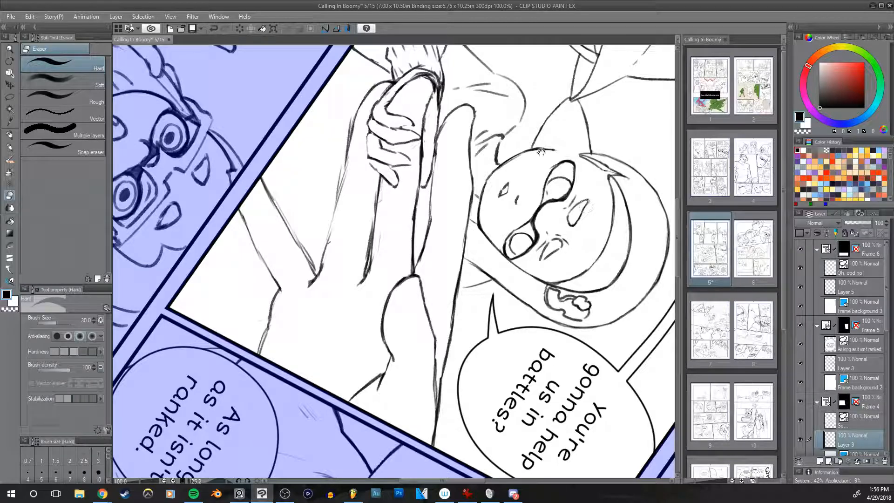
# Step: Lasso the crease at the base of the large hand's thumb, move it toward the fingers, and clear the selection
pyautogui.moveTo(406, 311); pyautogui.dragTo(416, 268)
pyautogui.press('m')
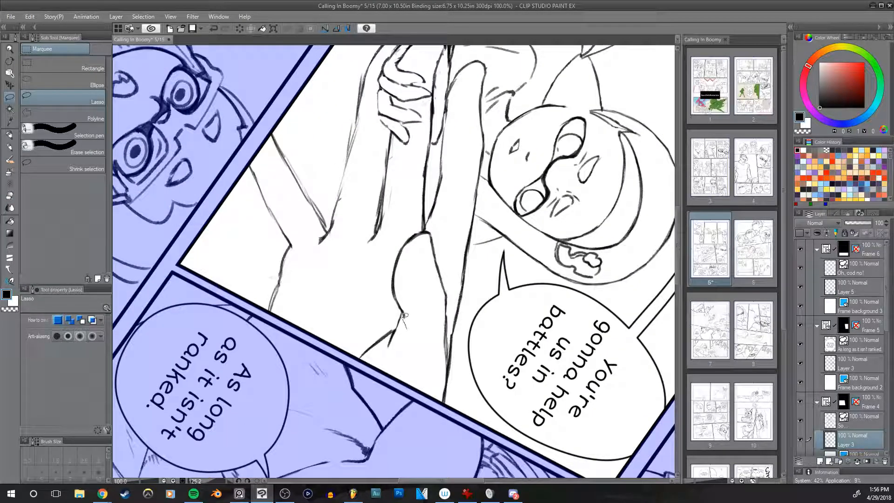
pyautogui.moveTo(399, 242)
pyautogui.mouseDown()
pyautogui.moveTo(424, 226)
pyautogui.moveTo(441, 235)
pyautogui.moveTo(452, 272)
pyautogui.moveTo(439, 371)
pyautogui.mouseUp()
pyautogui.hotkey('ctrl', 't')
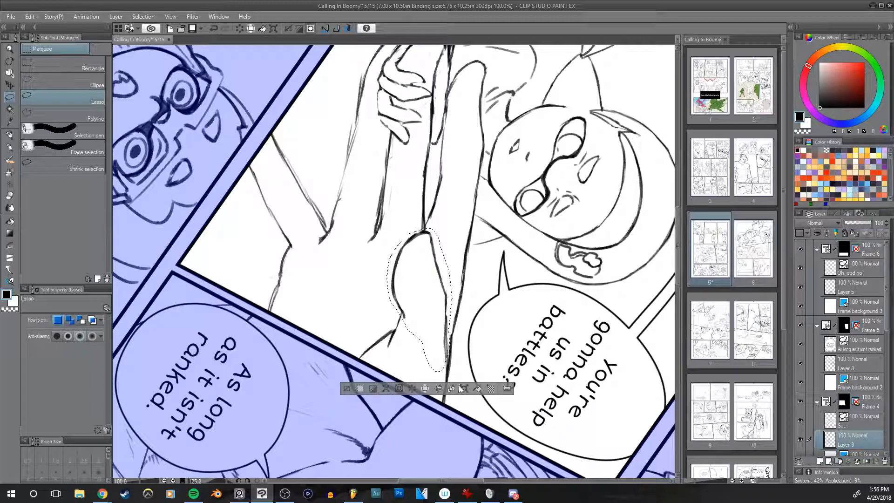
pyautogui.moveTo(459, 289); pyautogui.dragTo(452, 263)
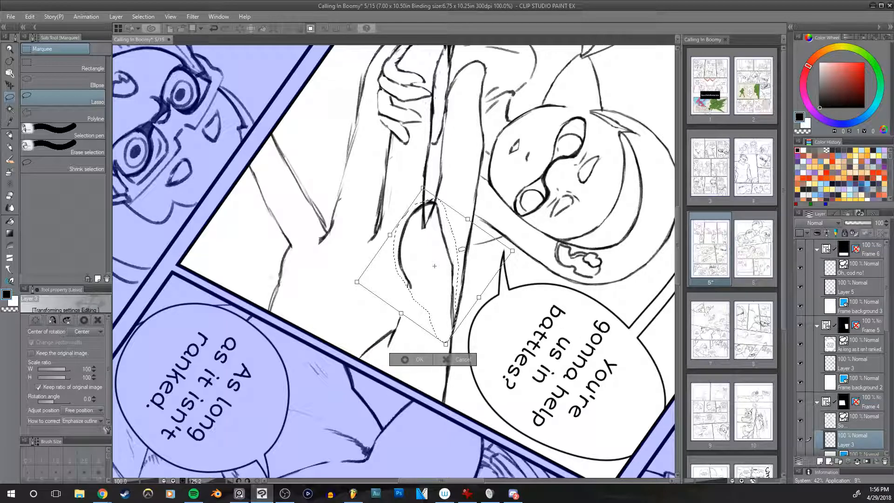
pyautogui.press('Return')
pyautogui.hotkey('ctrl', 'd')
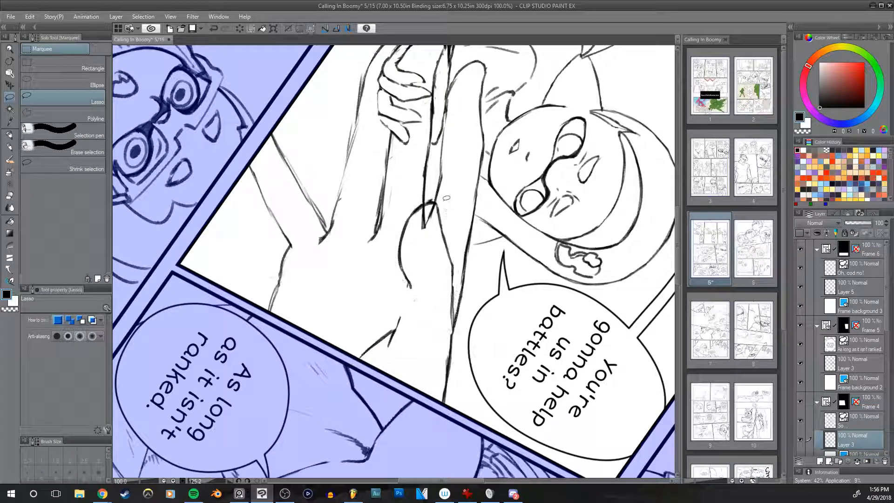
# Step: Erase the overlapping line ends where the moved thumb crease meets the finger lines
pyautogui.press('e')
pyautogui.moveTo(423, 227)
pyautogui.mouseDown()
pyautogui.moveTo(426, 211)
pyautogui.moveTo(435, 215)
pyautogui.moveTo(434, 232)
pyautogui.moveTo(432, 207)
pyautogui.mouseUp()
pyautogui.press('[')
pyautogui.press('[')
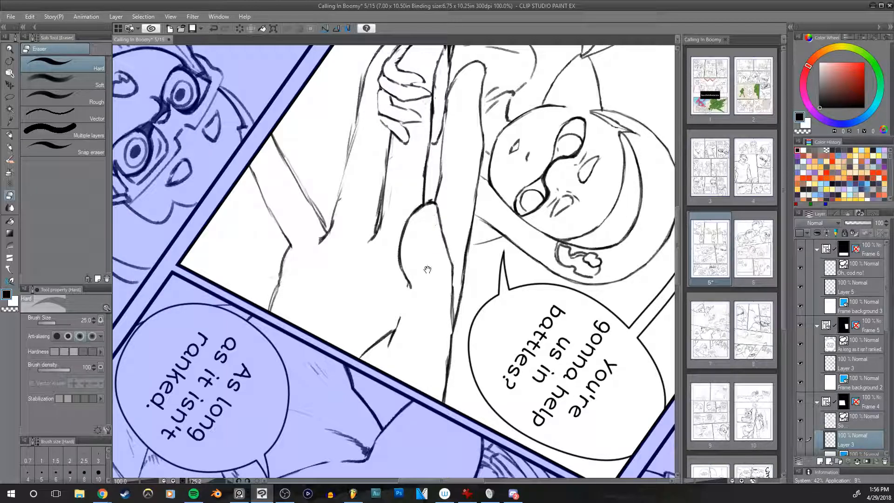
pyautogui.moveTo(427, 269); pyautogui.dragTo(434, 211)
# Step: Join the moved thumb crease to the wrist line in pencil and erase the excess marks around it
pyautogui.press('p')
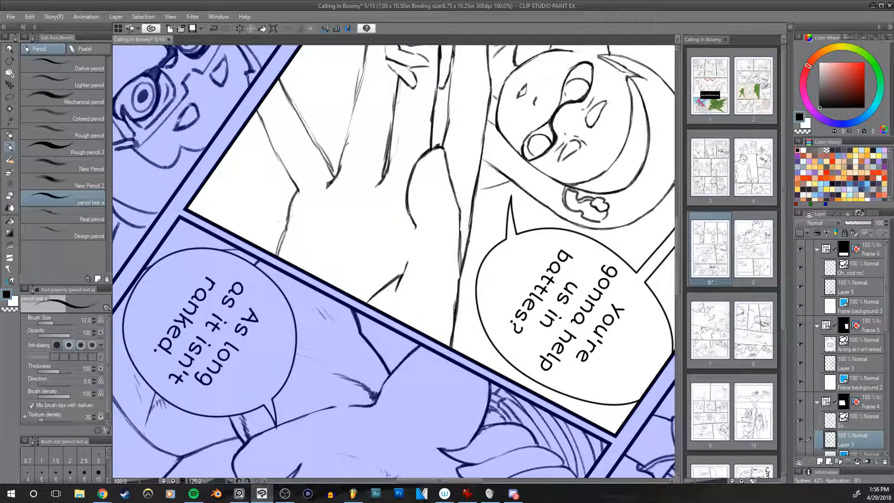
pyautogui.moveTo(415, 227)
pyautogui.mouseDown()
pyautogui.moveTo(406, 268)
pyautogui.moveTo(416, 247)
pyautogui.moveTo(403, 276)
pyautogui.mouseUp()
pyautogui.hotkey('ctrl', 'z')
pyautogui.press('e')
pyautogui.moveTo(438, 163)
pyautogui.mouseDown()
pyautogui.moveTo(401, 314)
pyautogui.moveTo(407, 295)
pyautogui.mouseUp()
pyautogui.moveTo(480, 196); pyautogui.dragTo(484, 176)
# Step: Darken the inner edge of the large hand's thumb at brush size 12 and erase the leftover lines beside it
pyautogui.press('p')
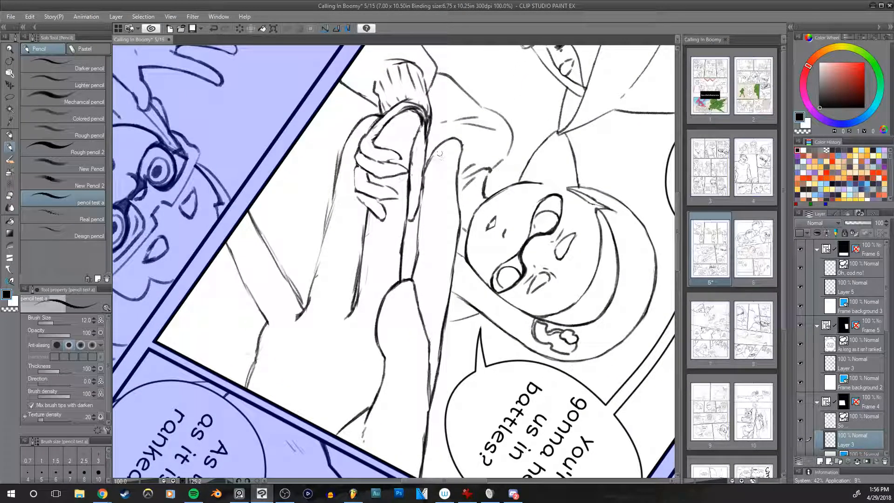
pyautogui.moveTo(425, 166); pyautogui.dragTo(416, 255)
pyautogui.press('e')
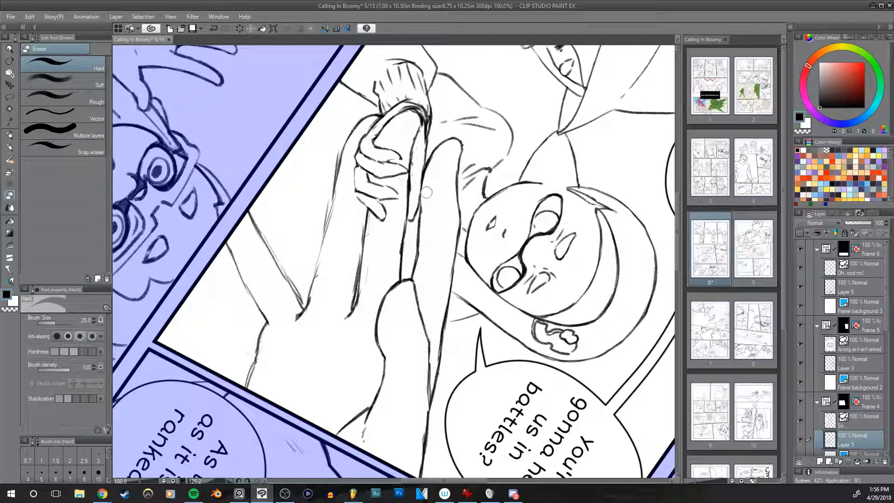
pyautogui.moveTo(440, 150); pyautogui.dragTo(427, 200)
pyautogui.press('space')
pyautogui.moveTo(478, 146); pyautogui.dragTo(487, 209)
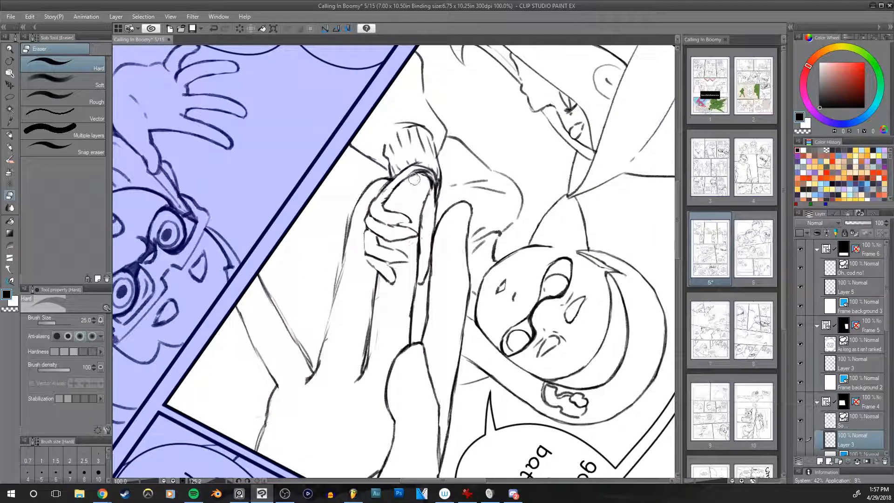
# Step: Clean up the dividing line between the large hand's fingers with the hard eraser at size 25 and pencil touch-ups
pyautogui.moveTo(416, 177)
pyautogui.mouseDown()
pyautogui.moveTo(416, 206)
pyautogui.moveTo(430, 196)
pyautogui.moveTo(423, 251)
pyautogui.mouseUp()
pyautogui.moveTo(426, 213); pyautogui.dragTo(423, 255)
pyautogui.scroll(-3, 409, 245)
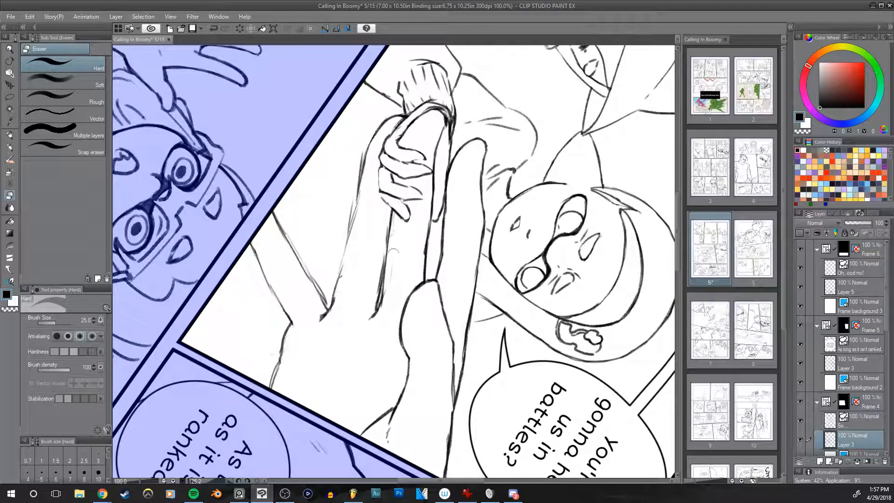
pyautogui.moveTo(384, 223)
pyautogui.mouseDown()
pyautogui.moveTo(372, 301)
pyautogui.moveTo(379, 276)
pyautogui.mouseUp()
pyautogui.moveTo(396, 243); pyautogui.dragTo(457, 169)
pyautogui.press('p')
pyautogui.moveTo(441, 226); pyautogui.dragTo(436, 238)
pyautogui.press('e')
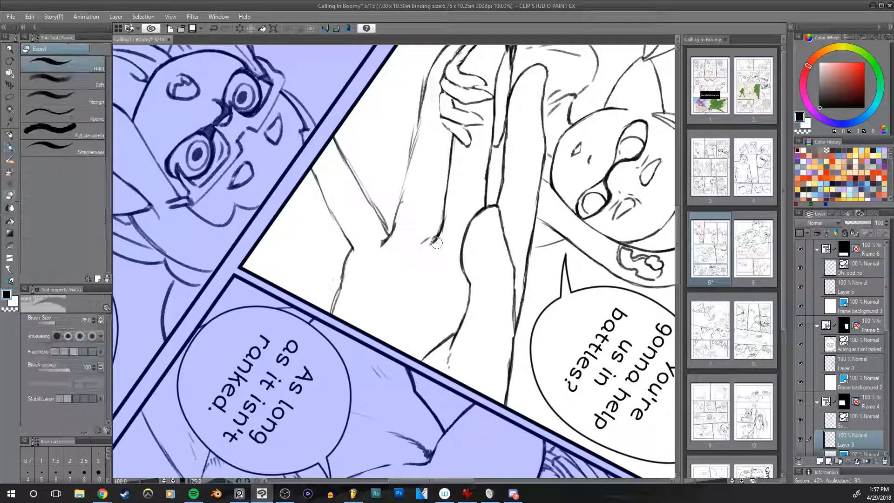
pyautogui.moveTo(489, 190); pyautogui.dragTo(460, 254)
# Step: Redraw the outer edge of the large hand's lowest finger at brush size 12 and erase the rough lines beside it
pyautogui.press('p')
pyautogui.moveTo(372, 262)
pyautogui.mouseDown()
pyautogui.moveTo(366, 288)
pyautogui.moveTo(380, 240)
pyautogui.mouseUp()
pyautogui.moveTo(366, 281); pyautogui.dragTo(381, 226)
pyautogui.hotkey('ctrl', 'z')
pyautogui.moveTo(380, 226); pyautogui.dragTo(386, 193)
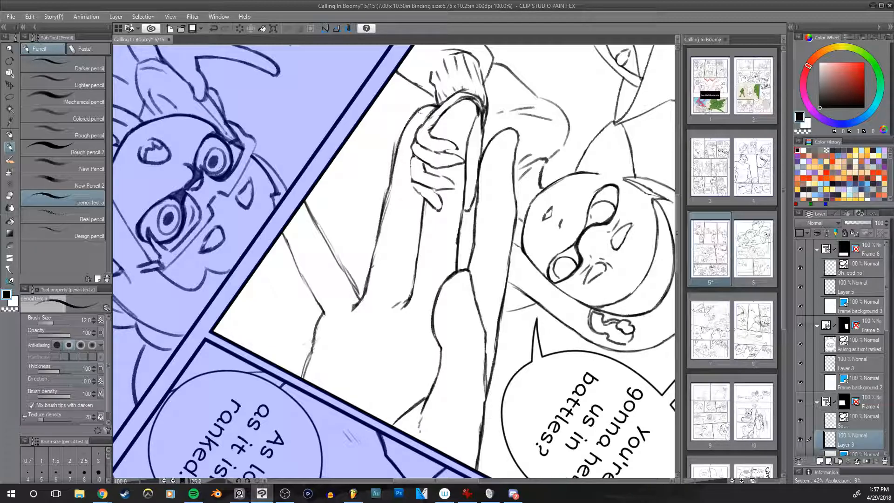
pyautogui.press('e')
pyautogui.moveTo(393, 156)
pyautogui.mouseDown()
pyautogui.moveTo(374, 213)
pyautogui.moveTo(383, 185)
pyautogui.moveTo(383, 216)
pyautogui.moveTo(393, 198)
pyautogui.mouseUp()
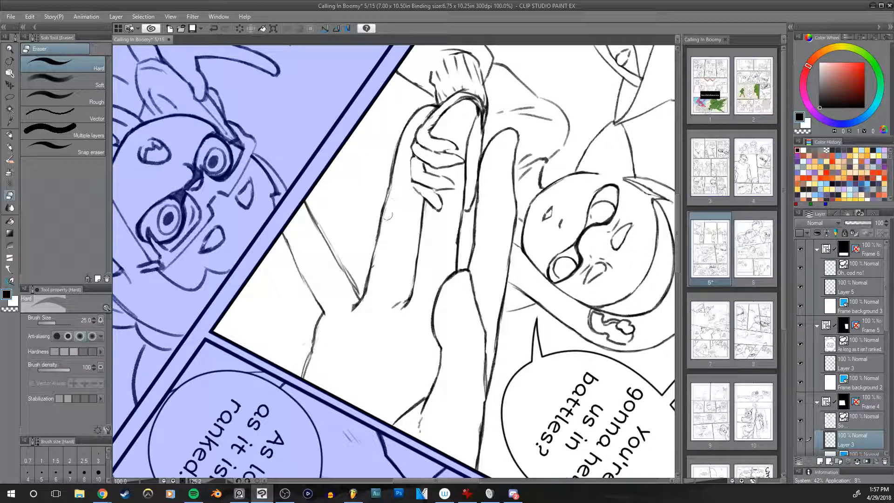
# Step: Thin the heavy lines beside the girl's ribbed cuff with the hard eraser and redraw the curved hand outline there in pencil
pyautogui.moveTo(456, 177); pyautogui.dragTo(437, 230)
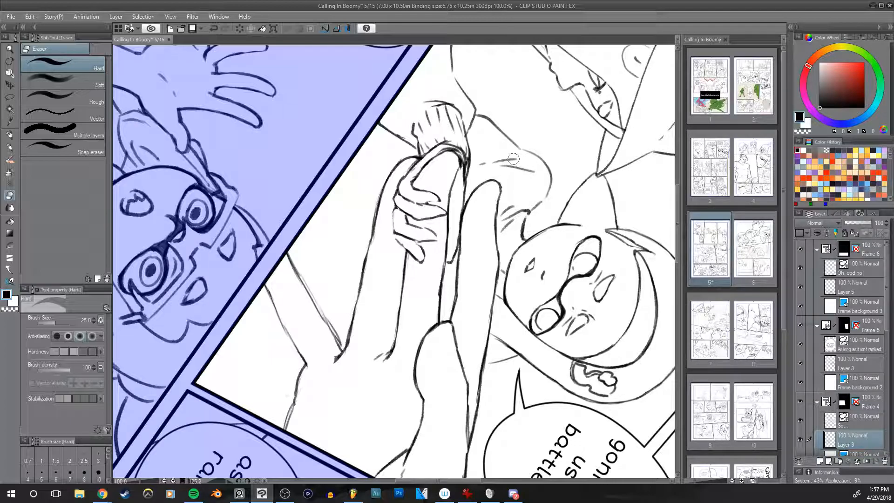
pyautogui.moveTo(513, 159)
pyautogui.mouseDown()
pyautogui.moveTo(479, 142)
pyautogui.moveTo(504, 201)
pyautogui.moveTo(483, 209)
pyautogui.mouseUp()
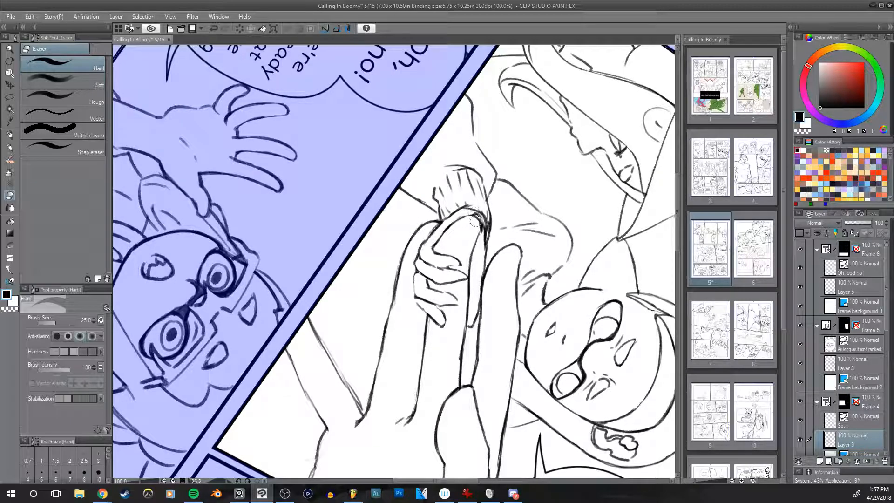
pyautogui.moveTo(482, 225)
pyautogui.mouseDown()
pyautogui.moveTo(482, 232)
pyautogui.moveTo(470, 177)
pyautogui.mouseUp()
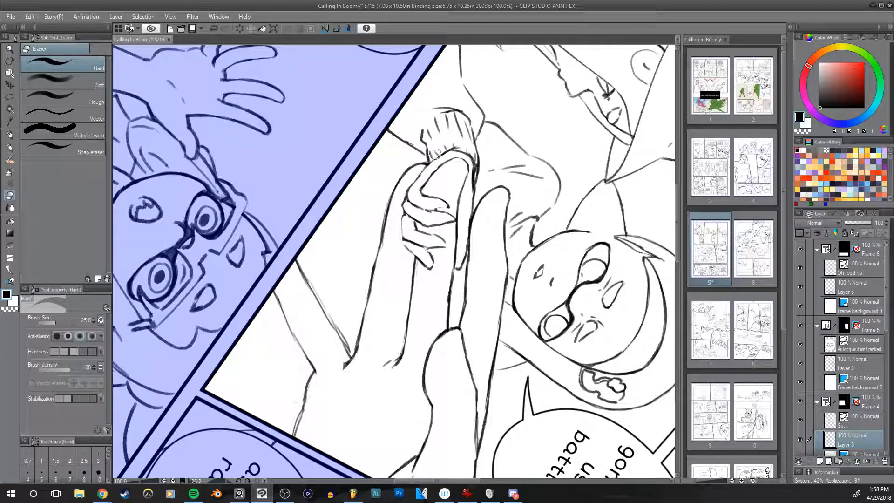
pyautogui.press('p')
pyautogui.moveTo(417, 178); pyautogui.dragTo(448, 150)
pyautogui.hotkey('ctrl', 'z')
pyautogui.moveTo(418, 178); pyautogui.dragTo(448, 150)
pyautogui.moveTo(517, 191); pyautogui.dragTo(492, 155)
# Step: Redraw the hair strand hanging beside the middle girl's face and the neck line below her jaw
pyautogui.press('r')
pyautogui.moveTo(275, 253); pyautogui.dragTo(368, 358)
pyautogui.moveTo(389, 392); pyautogui.dragTo(433, 389)
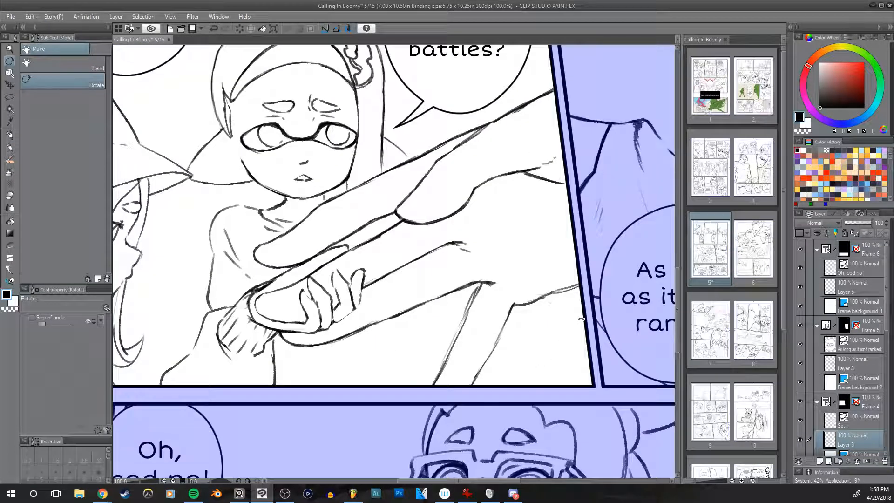
pyautogui.moveTo(346, 187); pyautogui.dragTo(531, 179)
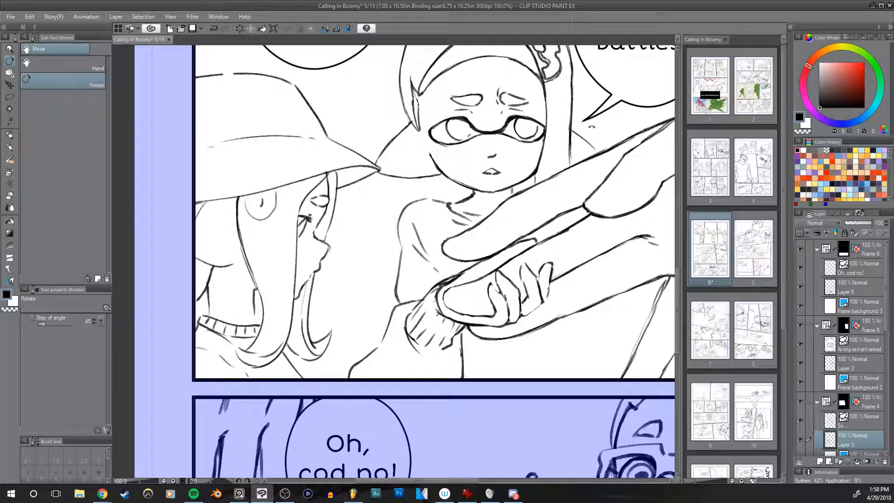
pyautogui.moveTo(560, 148); pyautogui.dragTo(454, 179)
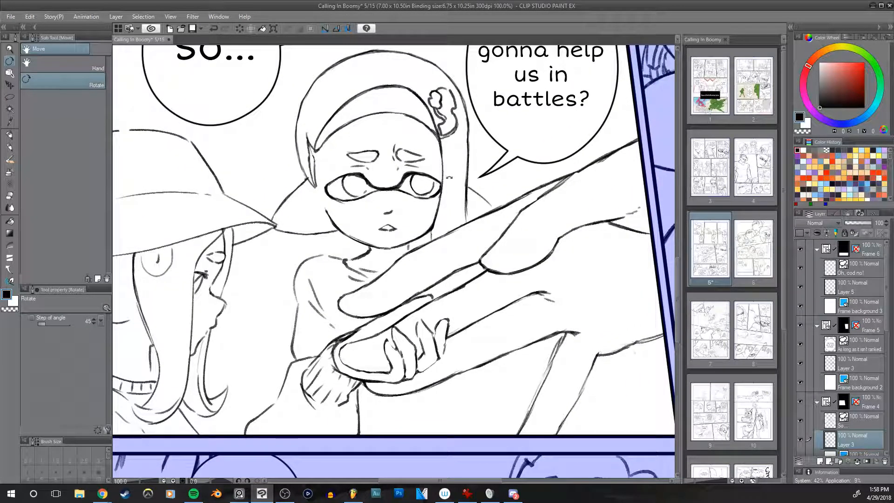
pyautogui.scroll(1, 454, 178)
pyautogui.moveTo(419, 173)
pyautogui.mouseDown()
pyautogui.moveTo(565, 195)
pyautogui.moveTo(553, 143)
pyautogui.mouseUp()
pyautogui.press('e')
pyautogui.scroll(-1, 539, 163)
pyautogui.moveTo(574, 186)
pyautogui.mouseDown()
pyautogui.moveTo(510, 176)
pyautogui.moveTo(500, 198)
pyautogui.mouseUp()
# Step: Refine the hair ends and neck line where they meet the large hand's upper edge, with the hard eraser at size 20 and pencil at size 10
pyautogui.press('p')
pyautogui.press('e')
pyautogui.press('[')
pyautogui.moveTo(499, 165)
pyautogui.mouseDown()
pyautogui.moveTo(506, 211)
pyautogui.moveTo(512, 155)
pyautogui.mouseUp()
pyautogui.press('p')
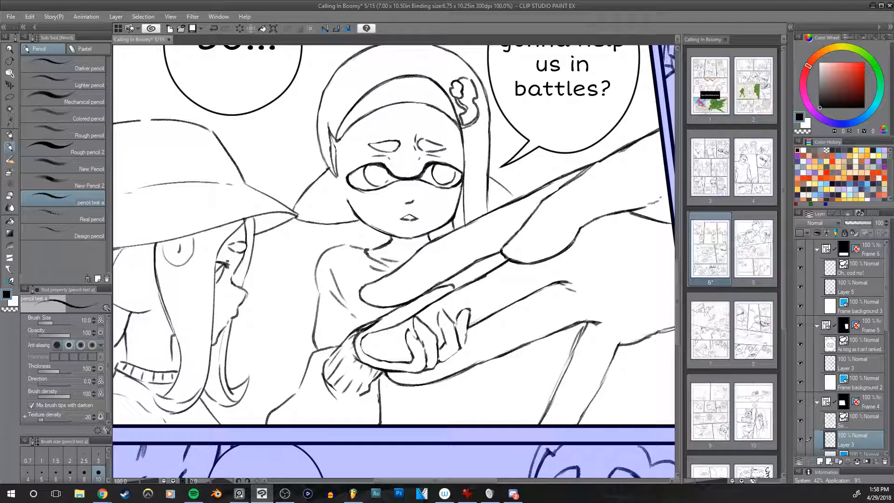
pyautogui.press('e')
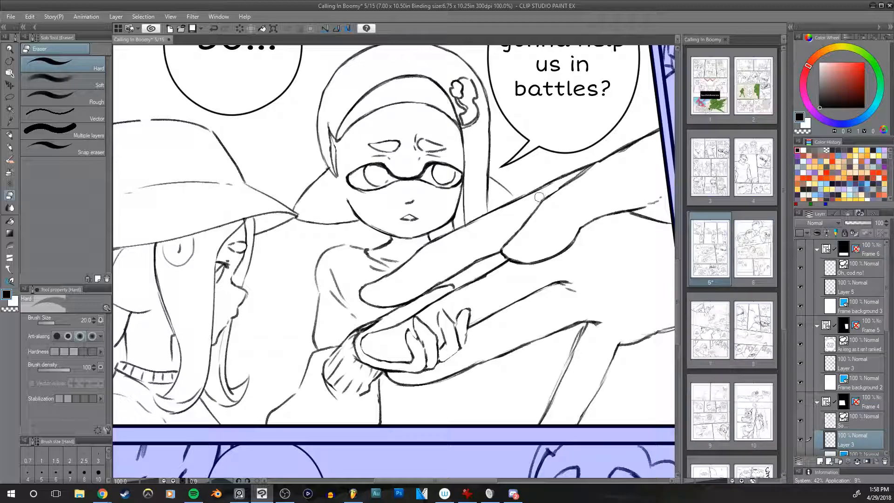
pyautogui.press('p')
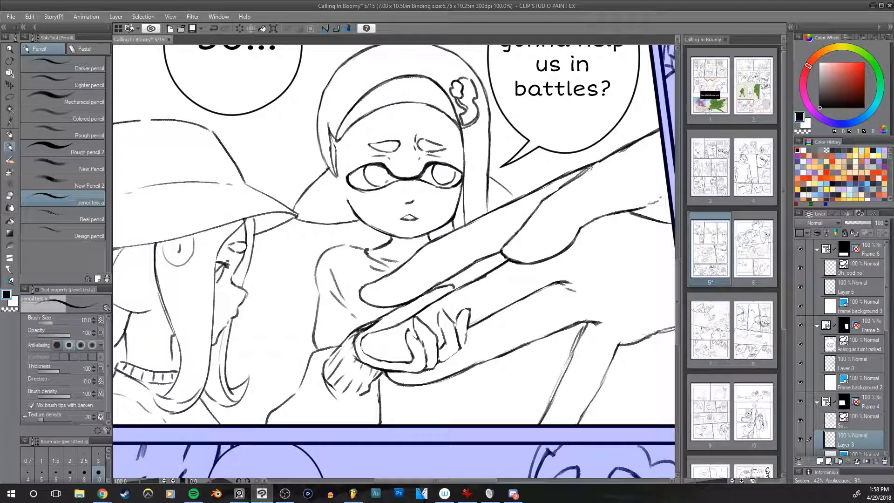
pyautogui.moveTo(667, 235); pyautogui.dragTo(664, 189)
pyautogui.moveTo(595, 210); pyautogui.dragTo(604, 188)
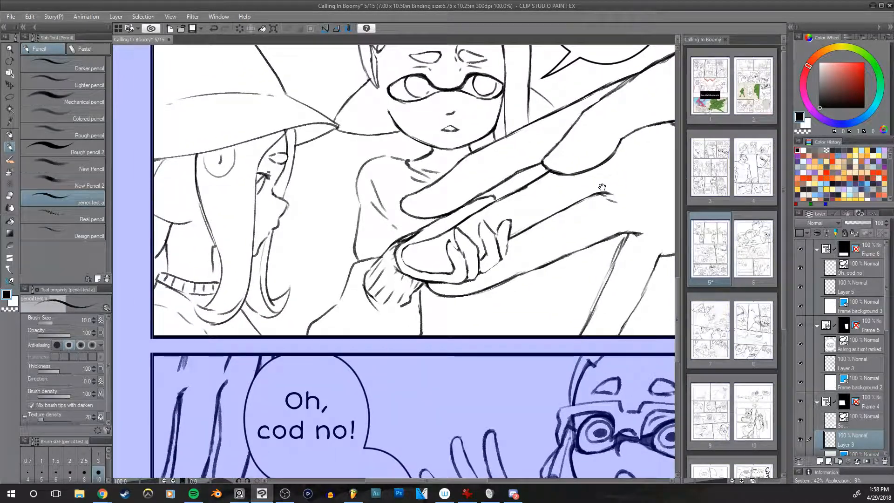
# Step: Redraw the finger outlines of the middle girl's small hand gripping the large hand, in pencil at size 10
pyautogui.press('r')
pyautogui.moveTo(624, 285); pyautogui.dragTo(585, 185)
pyautogui.press('p')
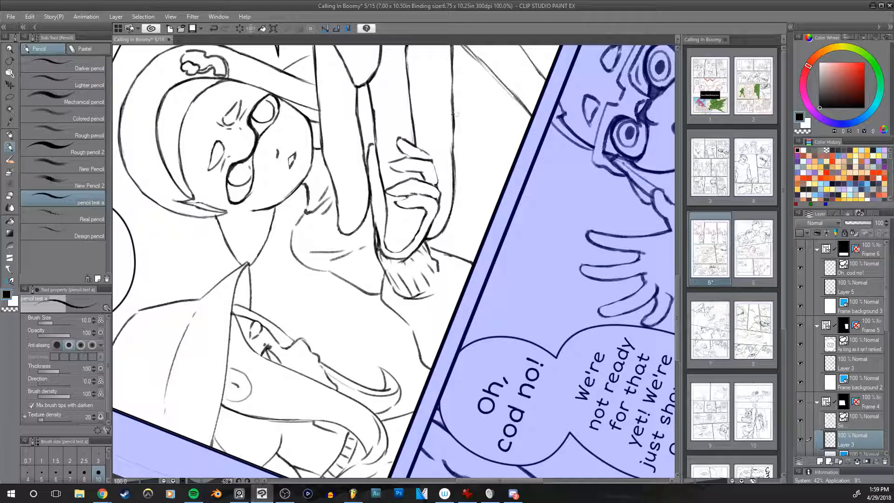
pyautogui.moveTo(433, 196); pyautogui.dragTo(436, 208)
pyautogui.hotkey('ctrl', 'z')
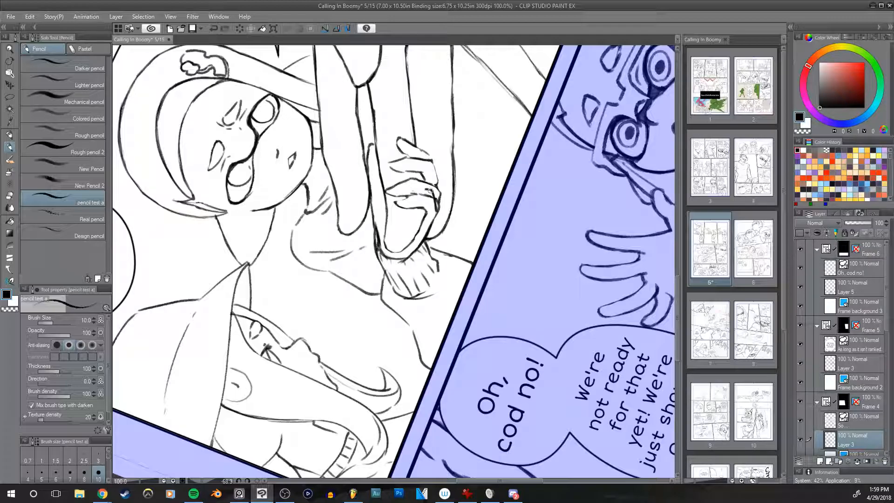
pyautogui.moveTo(416, 193); pyautogui.dragTo(429, 192)
pyautogui.hotkey('ctrl', 'z')
pyautogui.moveTo(405, 206); pyautogui.dragTo(415, 207)
# Step: Clean up the small hand's knuckles and finger edges, alternating the hard eraser at size 20 with size 10 pencil touch-ups
pyautogui.press('e')
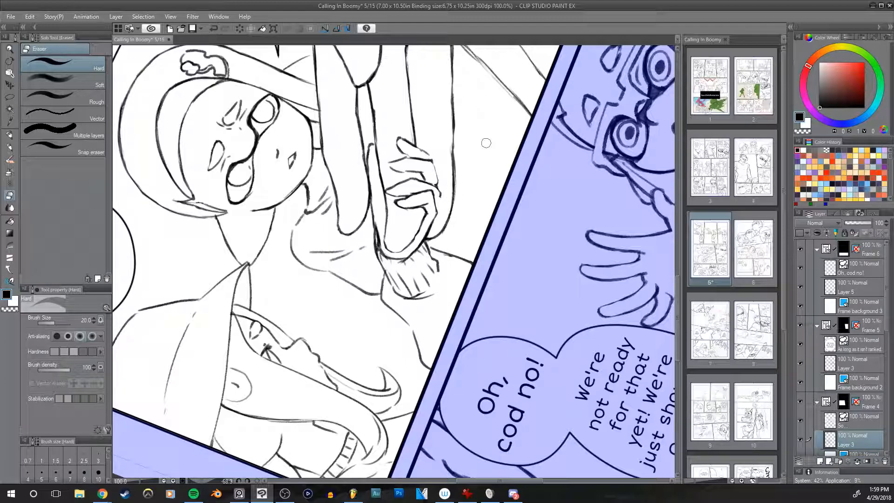
pyautogui.press('p')
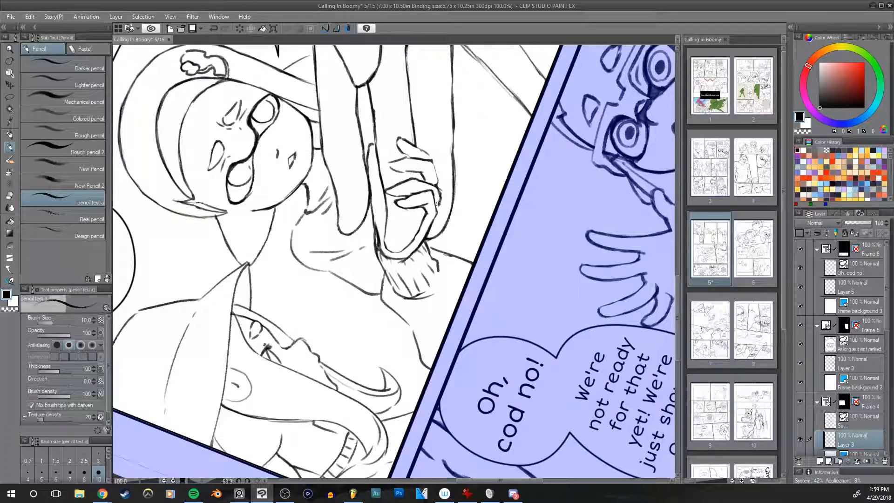
pyautogui.press('e')
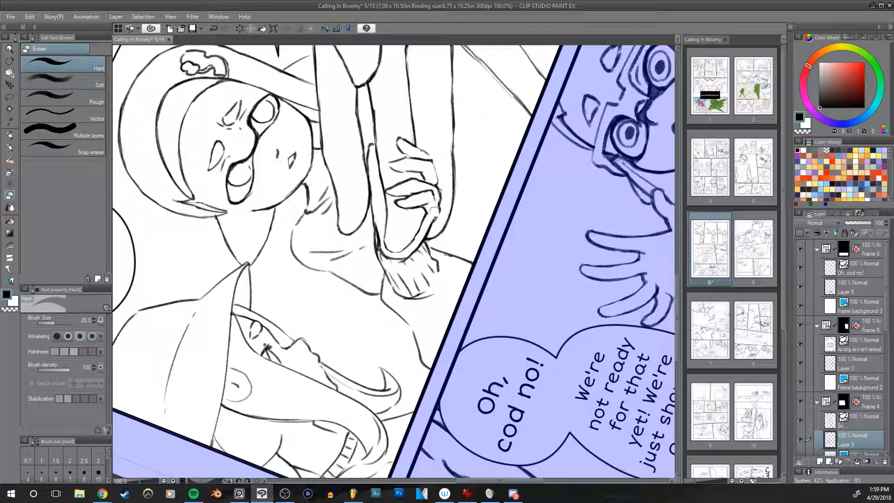
pyautogui.press('p')
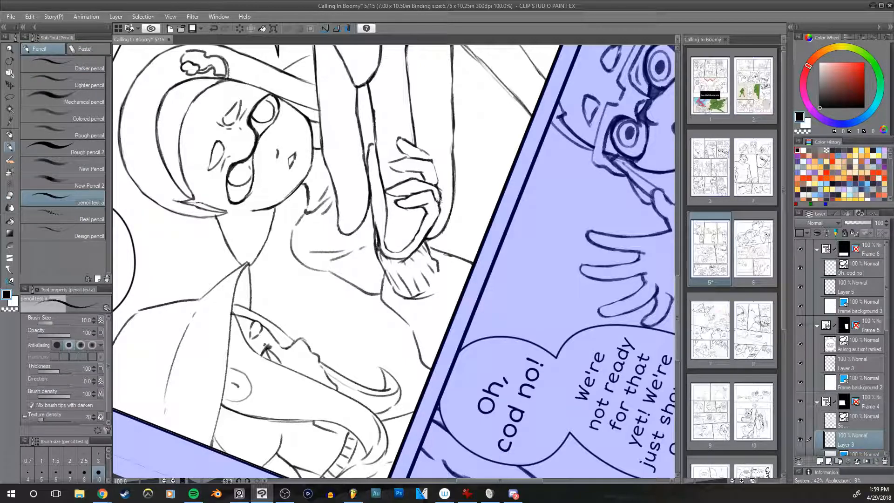
pyautogui.press('e')
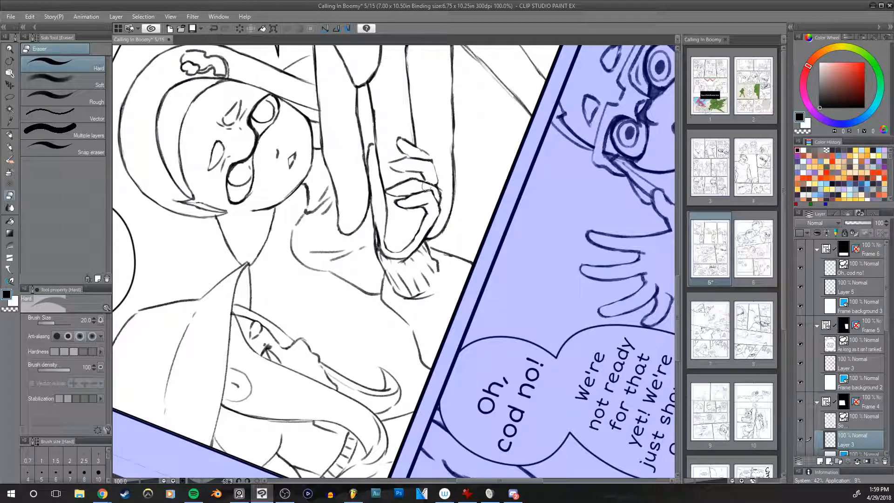
pyautogui.press('p')
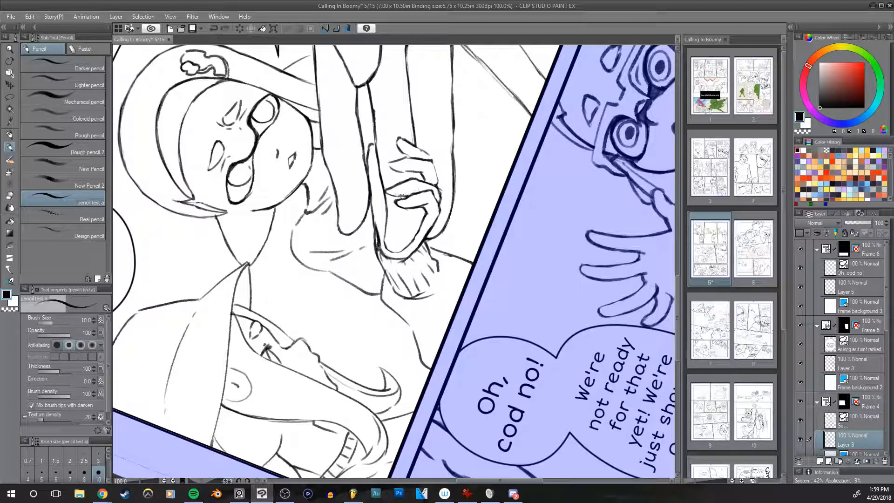
pyautogui.press('e')
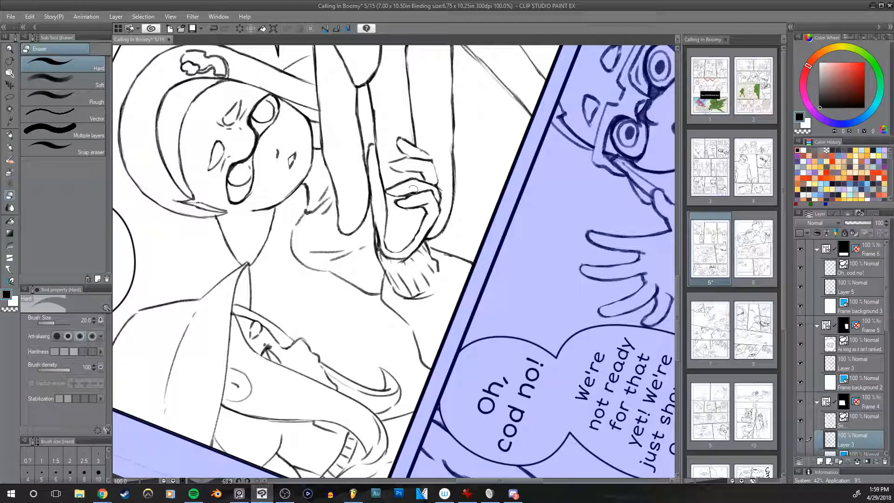
pyautogui.press('h')
pyautogui.press('h')
pyautogui.press(']')
pyautogui.moveTo(433, 211)
pyautogui.mouseDown()
pyautogui.moveTo(432, 235)
pyautogui.moveTo(435, 179)
pyautogui.mouseUp()
# Step: Redraw the large hand's lower wrist edge down to the panel border and trim it with the hard eraser at size 25
pyautogui.press('r')
pyautogui.moveTo(550, 258)
pyautogui.mouseDown()
pyautogui.moveTo(302, 391)
pyautogui.moveTo(235, 256)
pyautogui.mouseUp()
pyautogui.press('e')
pyautogui.moveTo(472, 293); pyautogui.dragTo(498, 208)
pyautogui.press('p')
pyautogui.press('[')
pyautogui.moveTo(384, 194)
pyautogui.mouseDown()
pyautogui.moveTo(374, 267)
pyautogui.moveTo(376, 260)
pyautogui.mouseUp()
pyautogui.press('e')
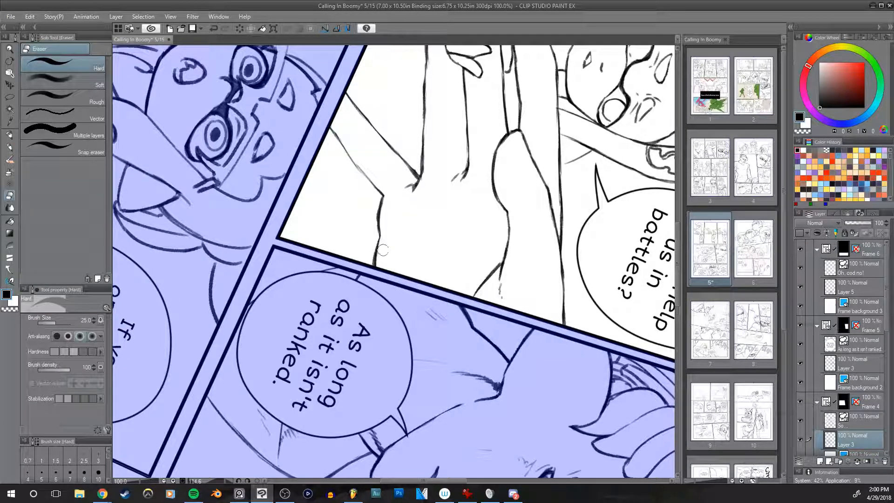
# Step: Darken the outer line of the large hand's downward-pointing digit at brush size 12 and add a short broken line across its base
pyautogui.scroll(2, 436, 225)
pyautogui.press('p')
pyautogui.moveTo(325, 179); pyautogui.dragTo(378, 250)
pyautogui.moveTo(418, 172); pyautogui.dragTo(404, 219)
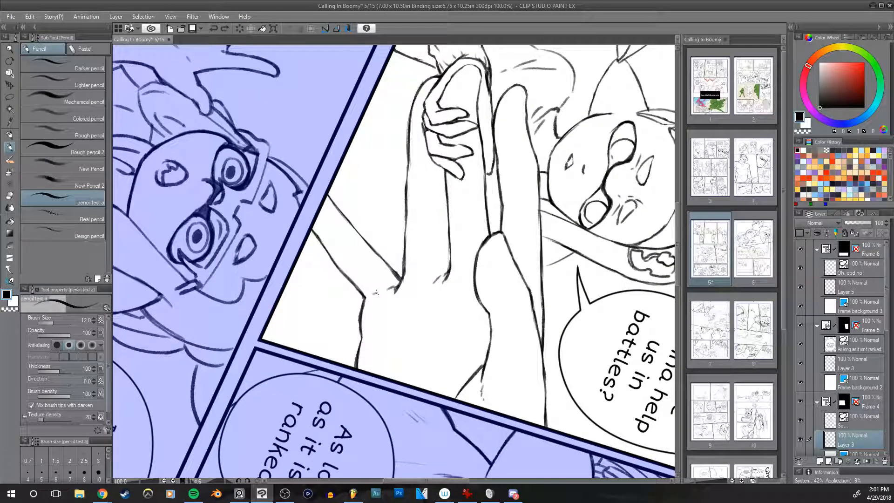
pyautogui.moveTo(395, 286); pyautogui.dragTo(369, 296)
pyautogui.moveTo(559, 212); pyautogui.dragTo(522, 227)
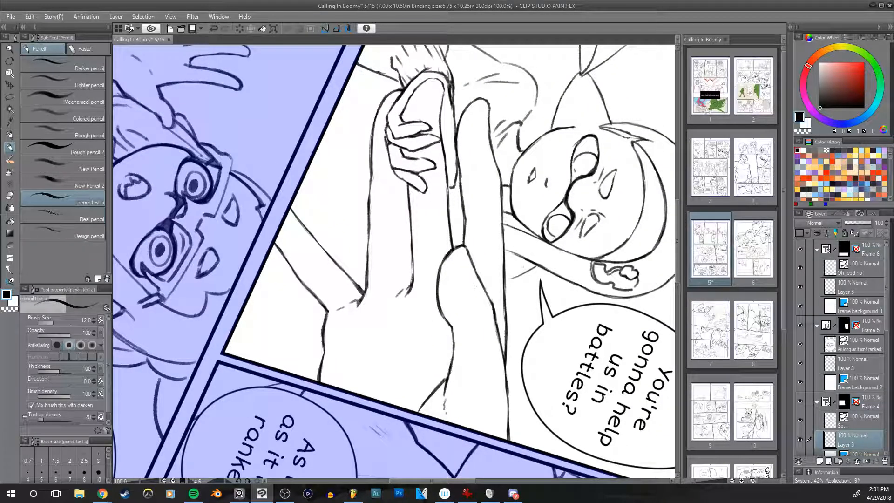
pyautogui.moveTo(337, 352); pyautogui.dragTo(344, 353)
pyautogui.moveTo(350, 353); pyautogui.dragTo(375, 356)
pyautogui.moveTo(388, 362); pyautogui.dragTo(401, 363)
pyautogui.moveTo(598, 244); pyautogui.dragTo(653, 268)
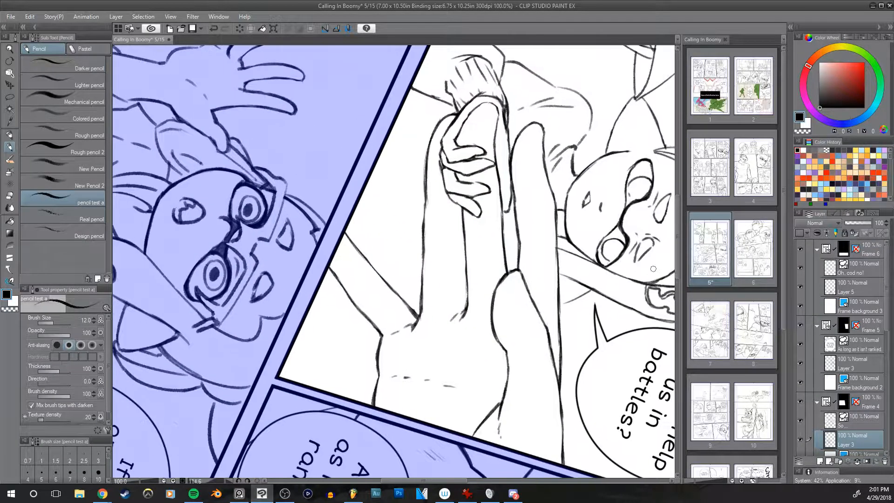
pyautogui.press('h')
pyautogui.moveTo(561, 268); pyautogui.dragTo(573, 223)
pyautogui.press('h')
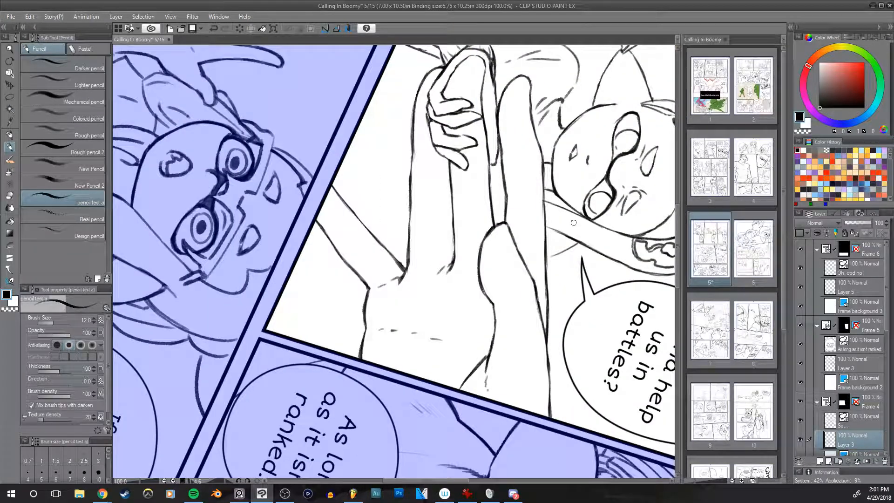
pyautogui.hotkey('ctrl', 'z')
pyautogui.hotkey('ctrl', 'z')
pyautogui.hotkey('ctrl', 'z')
pyautogui.hotkey('ctrl', 'z')
# Step: Sketch two short, light crease strokes across the back of the large hand near the wrist
pyautogui.moveTo(401, 326); pyautogui.dragTo(408, 327)
pyautogui.moveTo(432, 324); pyautogui.dragTo(442, 321)
pyautogui.moveTo(583, 145)
pyautogui.mouseDown()
pyautogui.moveTo(532, 232)
pyautogui.moveTo(497, 261)
pyautogui.moveTo(536, 207)
pyautogui.mouseUp()
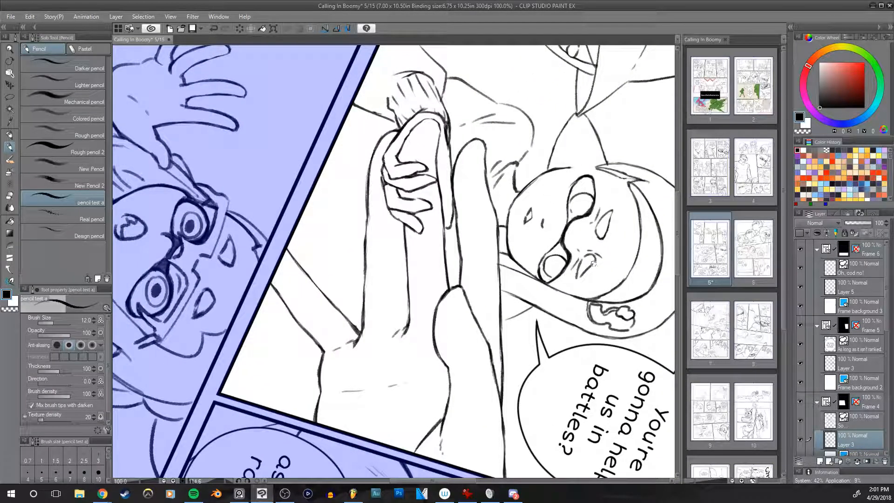
# Step: Rework the thumb outline of the middle girl's small hand with the pencil at size 8 and the hard eraser at size 25
pyautogui.press('r')
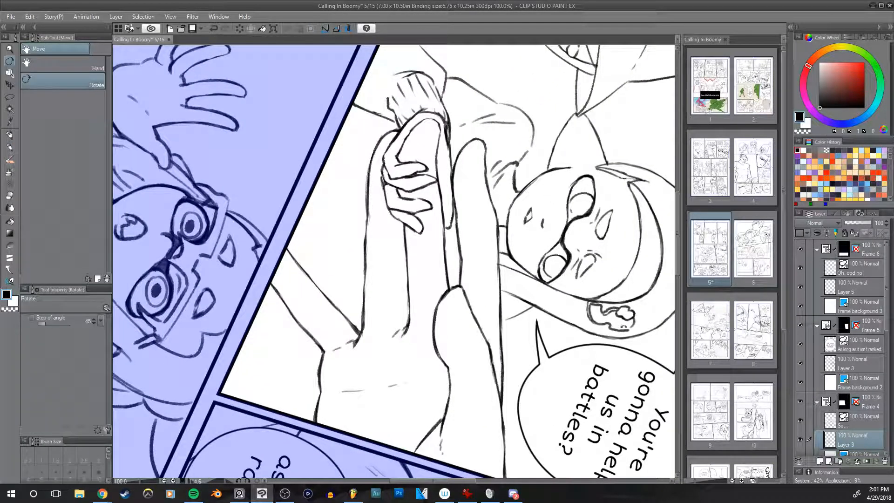
pyautogui.moveTo(628, 324); pyautogui.dragTo(504, 63)
pyautogui.moveTo(555, 232); pyautogui.dragTo(493, 256)
pyautogui.moveTo(589, 225); pyautogui.dragTo(639, 184)
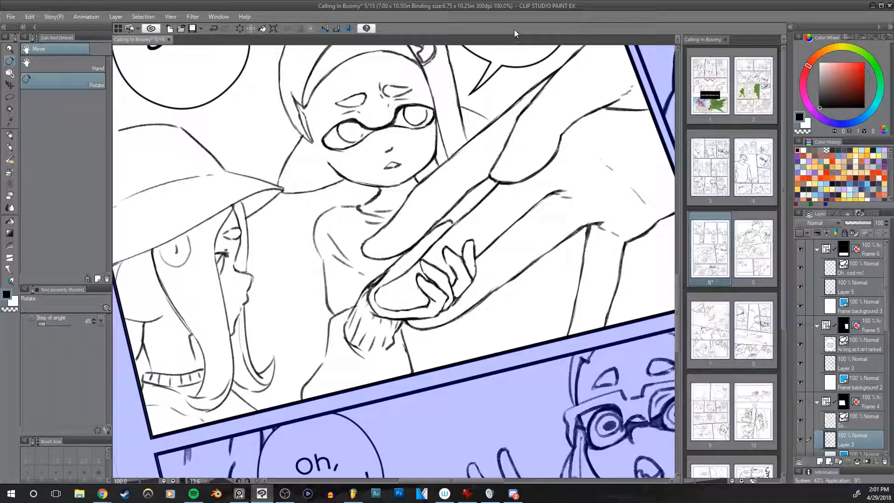
pyautogui.scroll(1, 488, 282)
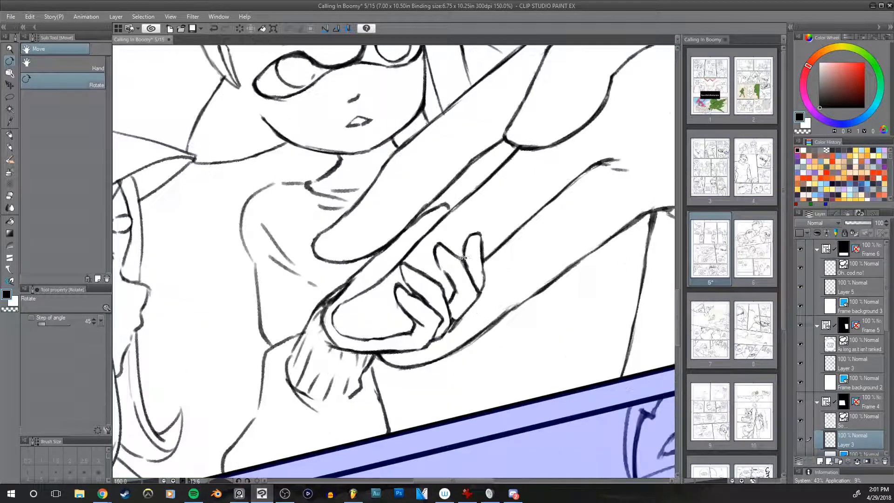
pyautogui.moveTo(489, 281)
pyautogui.mouseDown()
pyautogui.moveTo(556, 277)
pyautogui.moveTo(626, 182)
pyautogui.moveTo(541, 190)
pyautogui.moveTo(527, 250)
pyautogui.mouseUp()
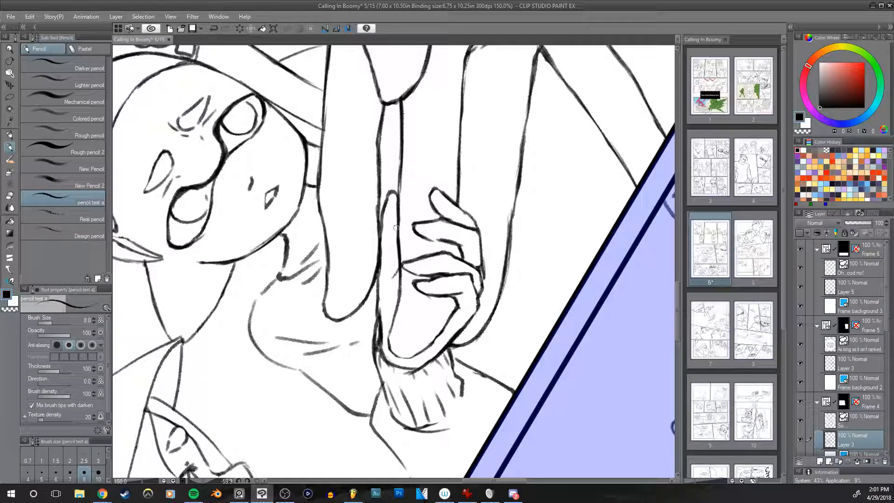
pyautogui.moveTo(399, 202); pyautogui.dragTo(402, 220)
pyautogui.press('e')
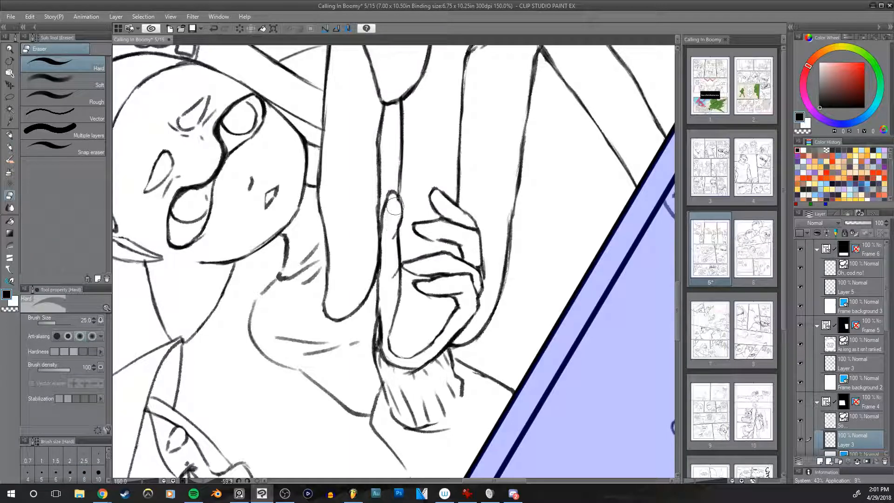
pyautogui.moveTo(546, 254); pyautogui.dragTo(547, 264)
pyautogui.press('h')
pyautogui.moveTo(547, 219)
pyautogui.mouseDown()
pyautogui.moveTo(549, 234)
pyautogui.moveTo(547, 188)
pyautogui.mouseUp()
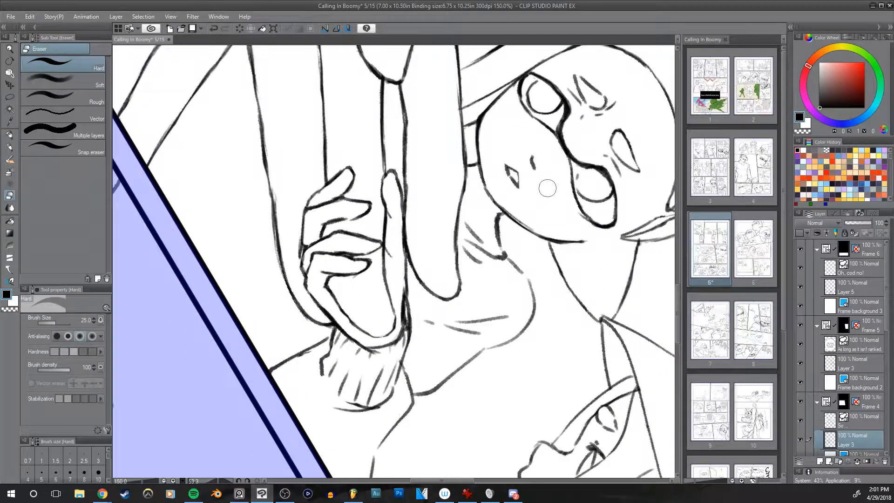
pyautogui.press('h')
pyautogui.moveTo(391, 225); pyautogui.dragTo(386, 277)
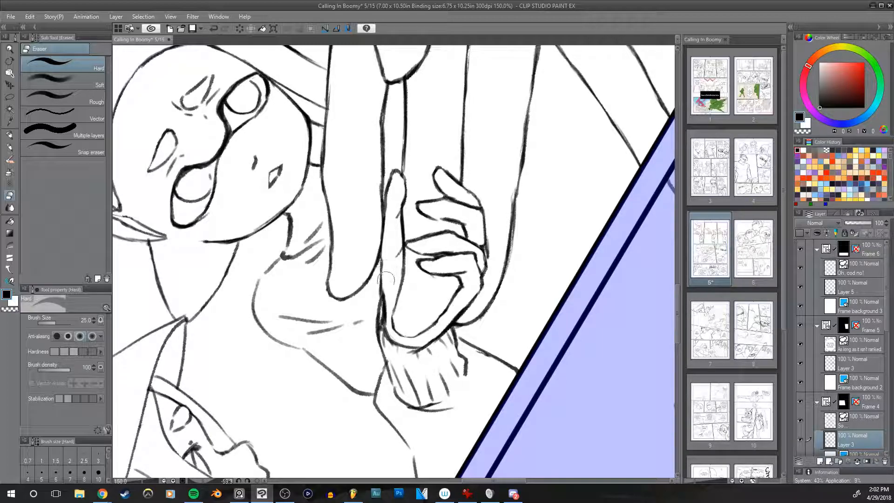
# Step: Erase the stray lines along the small hand's thumb, reducing the hard eraser to size 15
pyautogui.press('p')
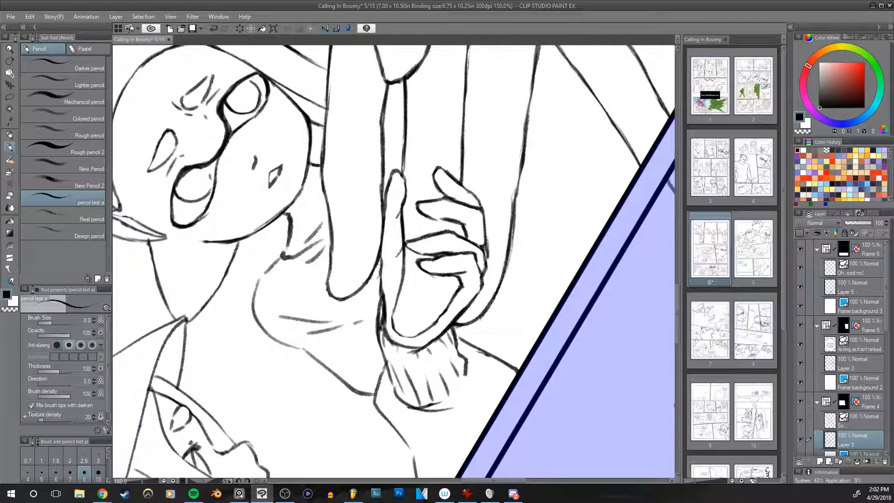
pyautogui.press('e')
pyautogui.moveTo(385, 262)
pyautogui.mouseDown()
pyautogui.moveTo(388, 298)
pyautogui.moveTo(385, 278)
pyautogui.mouseUp()
pyautogui.moveTo(508, 221)
pyautogui.mouseDown()
pyautogui.moveTo(491, 277)
pyautogui.moveTo(508, 261)
pyautogui.mouseUp()
pyautogui.press('[')
pyautogui.press('[')
pyautogui.moveTo(403, 230); pyautogui.dragTo(403, 206)
pyautogui.moveTo(548, 268); pyautogui.dragTo(543, 261)
pyautogui.press('h')
pyautogui.press('h')
pyautogui.moveTo(568, 226); pyautogui.dragTo(559, 273)
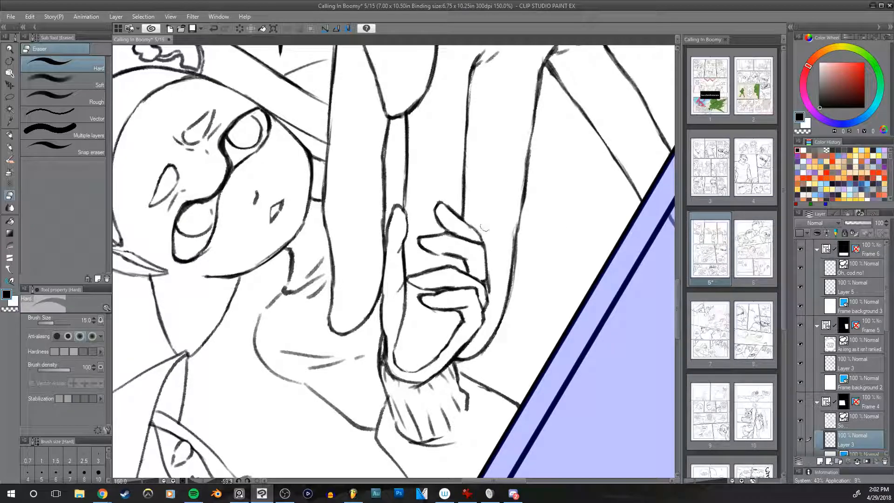
# Step: Redraw the small hand's middle finger in pencil at size 8 and erase the old lines around it with the size 15 eraser
pyautogui.press('p')
pyautogui.moveTo(430, 262)
pyautogui.mouseDown()
pyautogui.moveTo(487, 259)
pyautogui.moveTo(486, 281)
pyautogui.moveTo(421, 264)
pyautogui.moveTo(478, 273)
pyautogui.moveTo(465, 287)
pyautogui.moveTo(481, 284)
pyautogui.moveTo(482, 270)
pyautogui.moveTo(477, 283)
pyautogui.moveTo(410, 275)
pyautogui.moveTo(431, 283)
pyautogui.moveTo(470, 268)
pyautogui.moveTo(466, 264)
pyautogui.moveTo(426, 266)
pyautogui.moveTo(424, 278)
pyautogui.moveTo(426, 269)
pyautogui.moveTo(421, 275)
pyautogui.moveTo(454, 282)
pyautogui.moveTo(434, 288)
pyautogui.moveTo(451, 287)
pyautogui.mouseUp()
pyautogui.press('e')
pyautogui.press('h')
pyautogui.moveTo(536, 258)
pyautogui.mouseDown()
pyautogui.moveTo(541, 273)
pyautogui.moveTo(564, 254)
pyautogui.moveTo(551, 235)
pyautogui.mouseUp()
pyautogui.press('h')
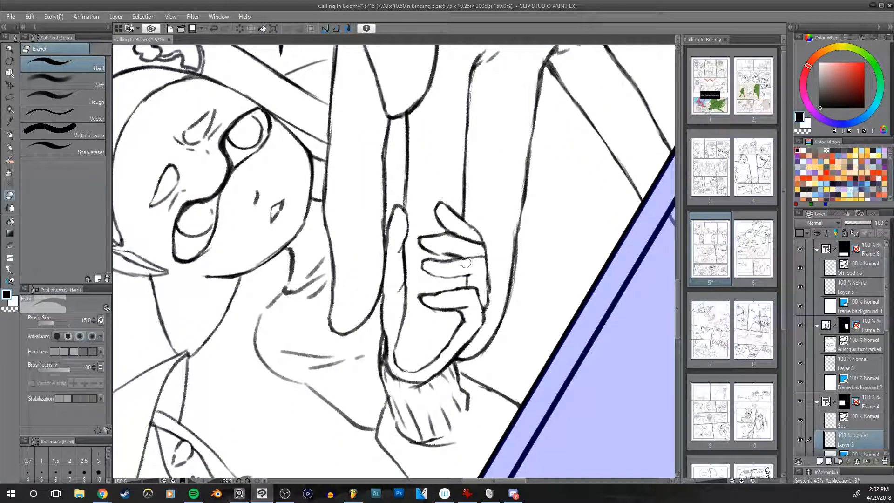
pyautogui.press('p')
pyautogui.moveTo(524, 240); pyautogui.dragTo(506, 273)
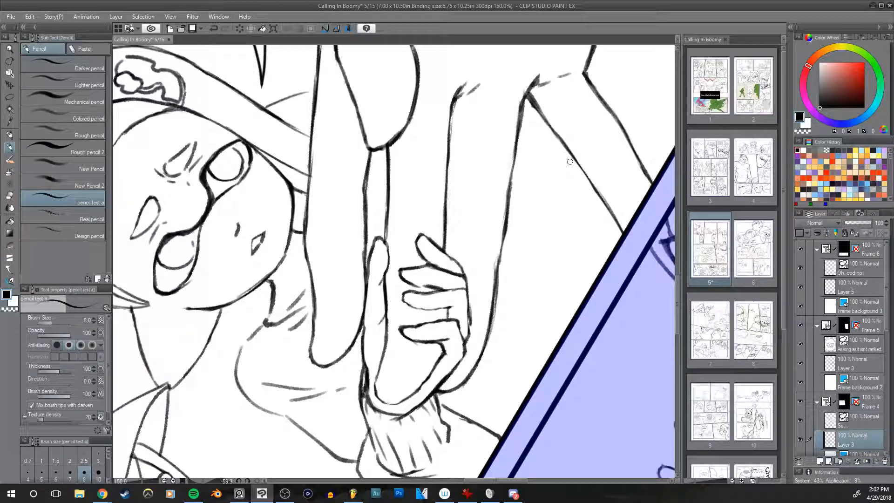
# Step: Review the whole "So..." panel upright within page 5 and glance over the neighbouring page thumbnails
pyautogui.press('r')
pyautogui.moveTo(595, 227); pyautogui.dragTo(559, 362)
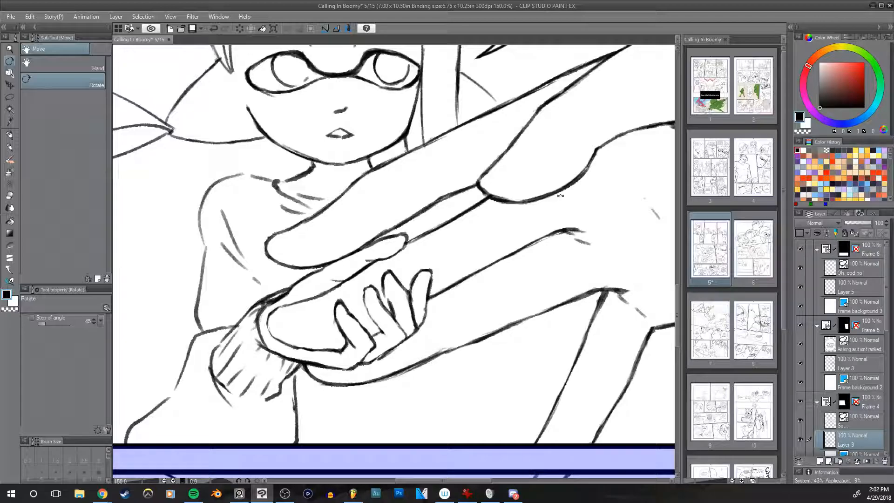
pyautogui.scroll(-3, 560, 196)
pyautogui.scroll(-1, 544, 216)
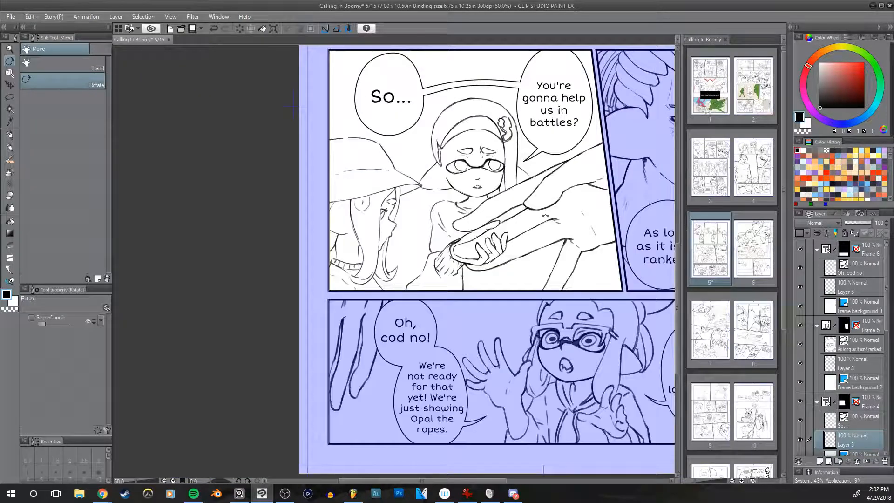
pyautogui.moveTo(546, 216); pyautogui.dragTo(411, 299)
pyautogui.moveTo(501, 272); pyautogui.dragTo(471, 331)
pyautogui.moveTo(509, 208); pyautogui.dragTo(547, 189)
pyautogui.moveTo(555, 241); pyautogui.dragTo(540, 244)
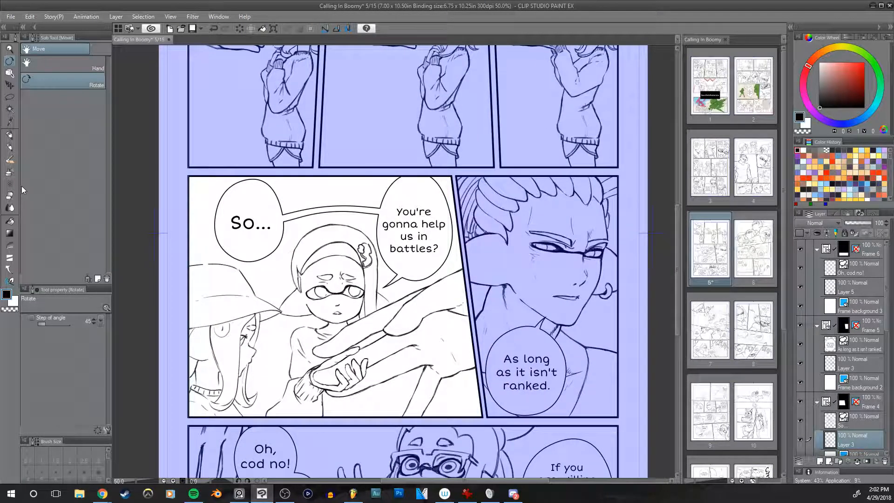
pyautogui.click(776, 194)
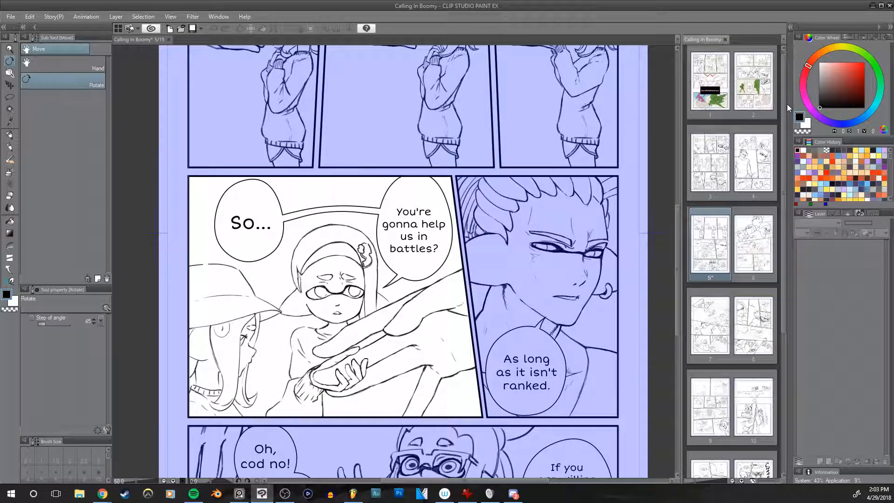
pyautogui.moveTo(784, 144)
pyautogui.mouseDown()
pyautogui.moveTo(783, 171)
pyautogui.moveTo(783, 148)
pyautogui.mouseUp()
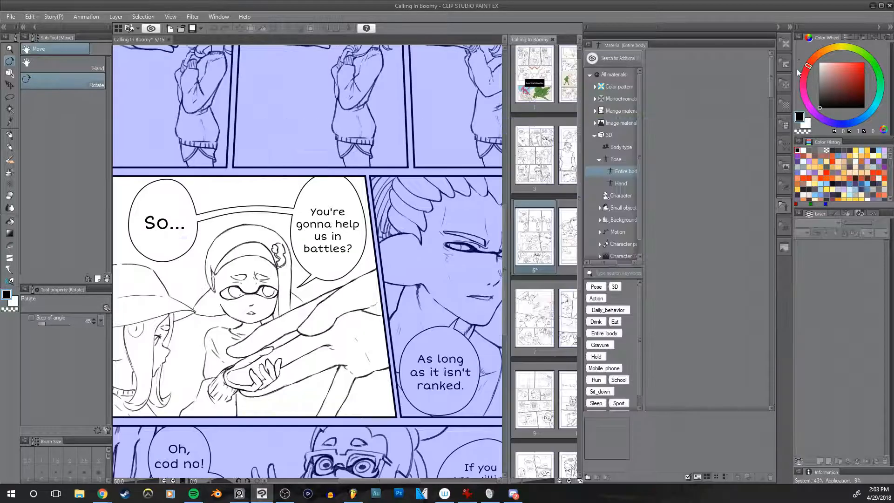
# Step: Find the 3D hand pose materials and place a figure with the "Hold an egg" pose on the Comic canvas
pyautogui.click(795, 69)
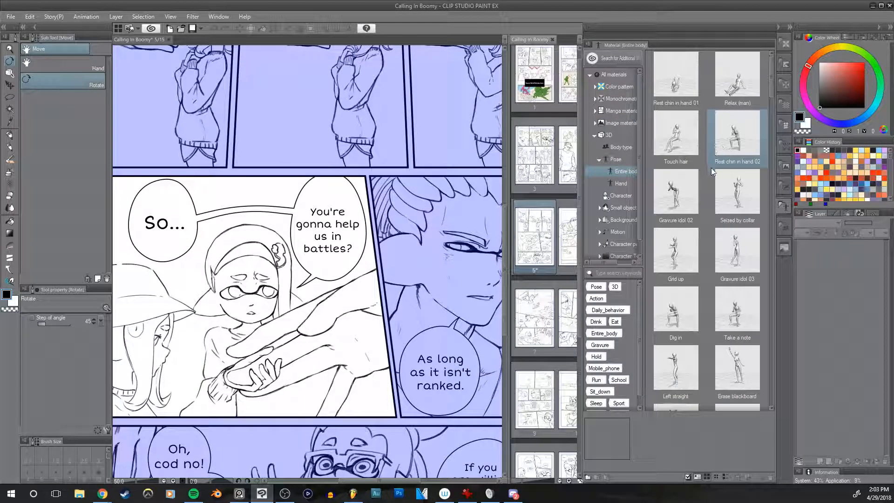
pyautogui.click(620, 183)
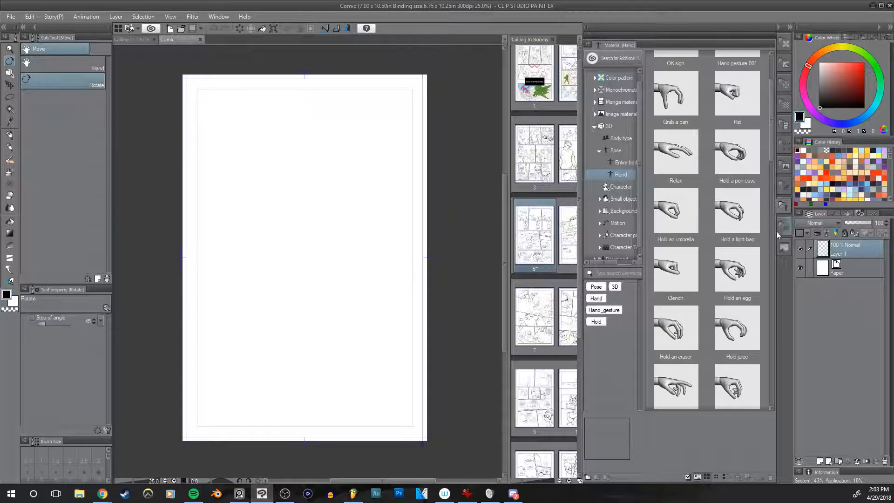
pyautogui.moveTo(736, 270); pyautogui.dragTo(326, 284)
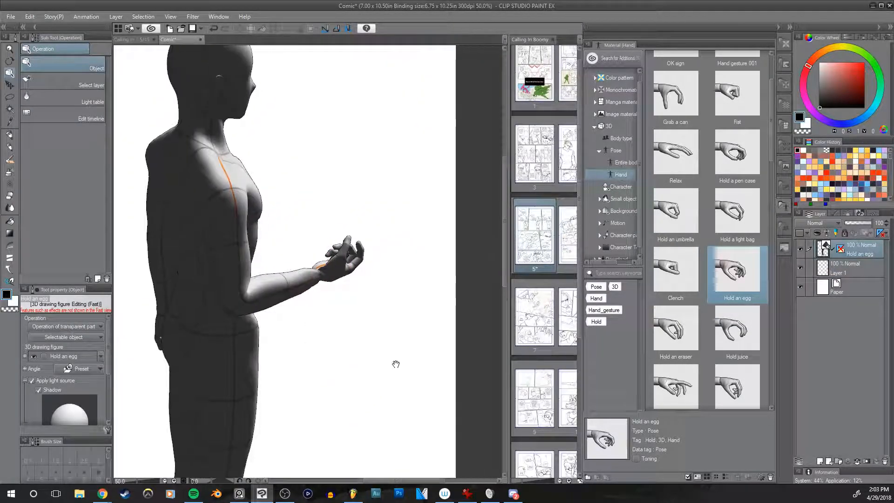
pyautogui.moveTo(393, 183); pyautogui.dragTo(393, 305)
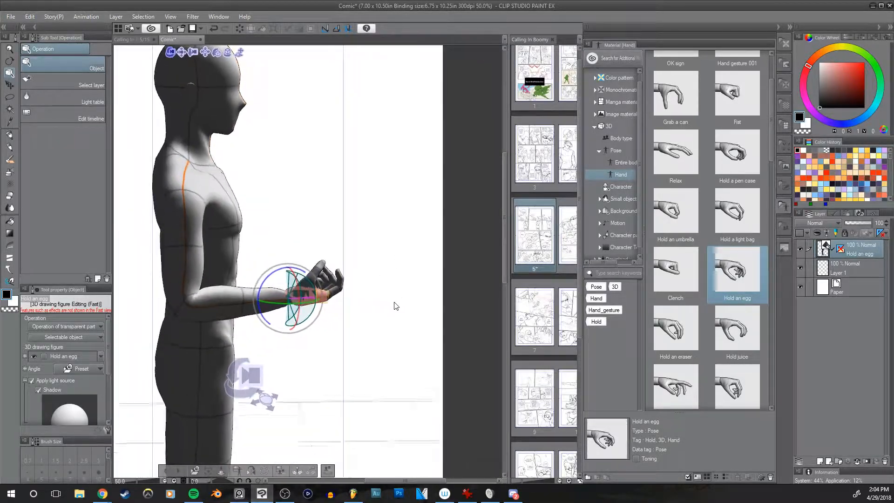
# Step: Delete the "Hold an egg" figure's layer and place a 3D drawing figure-Ver.2 (Male) on the Comic canvas instead
pyautogui.moveTo(772, 125)
pyautogui.mouseDown()
pyautogui.moveTo(769, 94)
pyautogui.moveTo(772, 174)
pyautogui.moveTo(772, 121)
pyautogui.mouseUp()
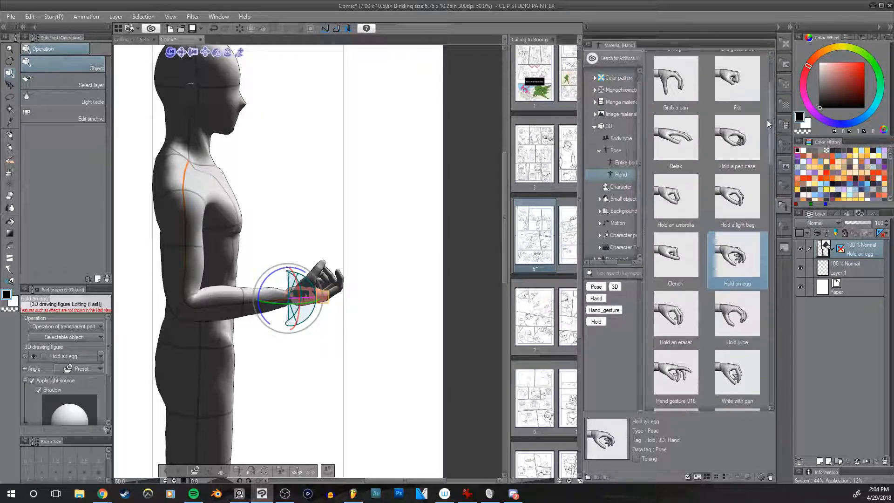
pyautogui.click(621, 138)
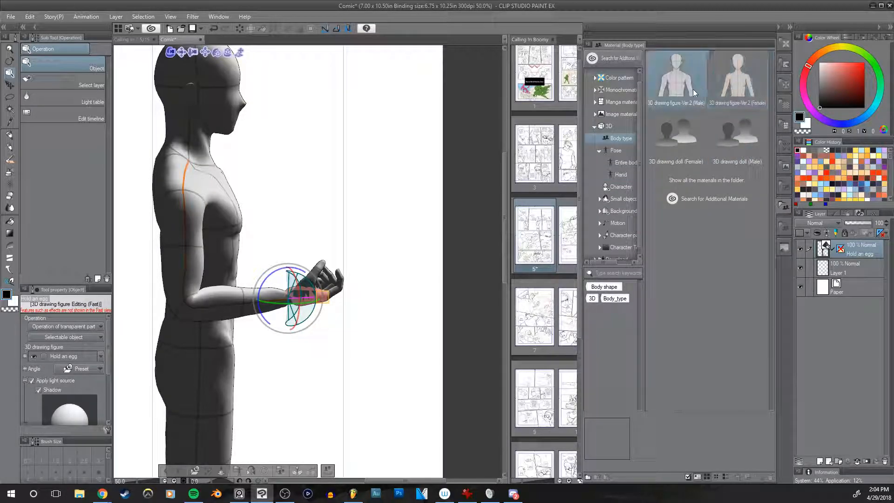
pyautogui.moveTo(685, 86); pyautogui.dragTo(232, 306)
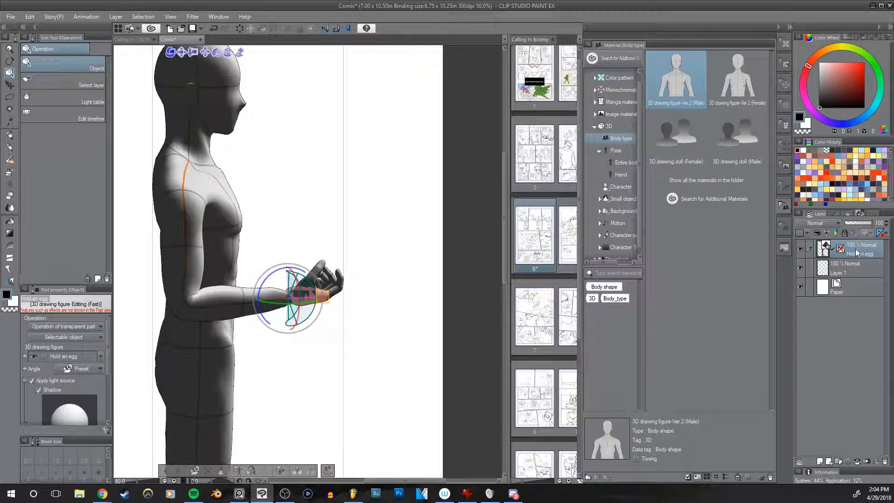
pyautogui.click(884, 461)
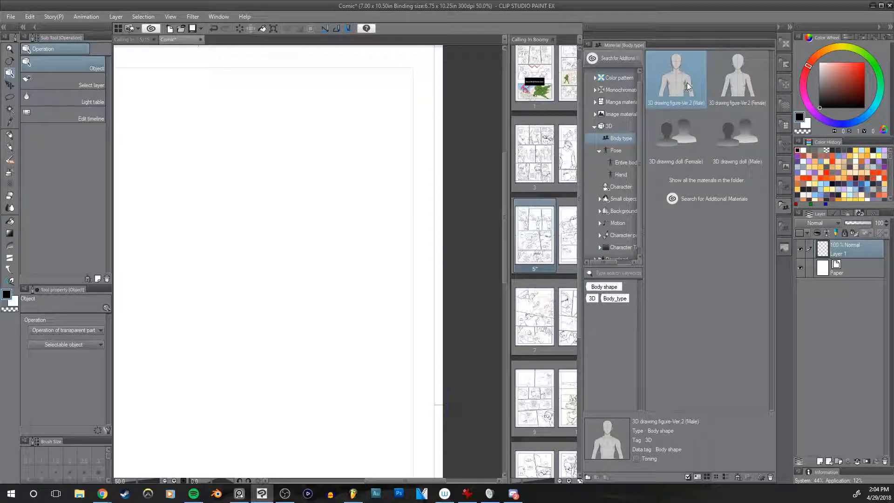
pyautogui.moveTo(683, 90); pyautogui.dragTo(307, 266)
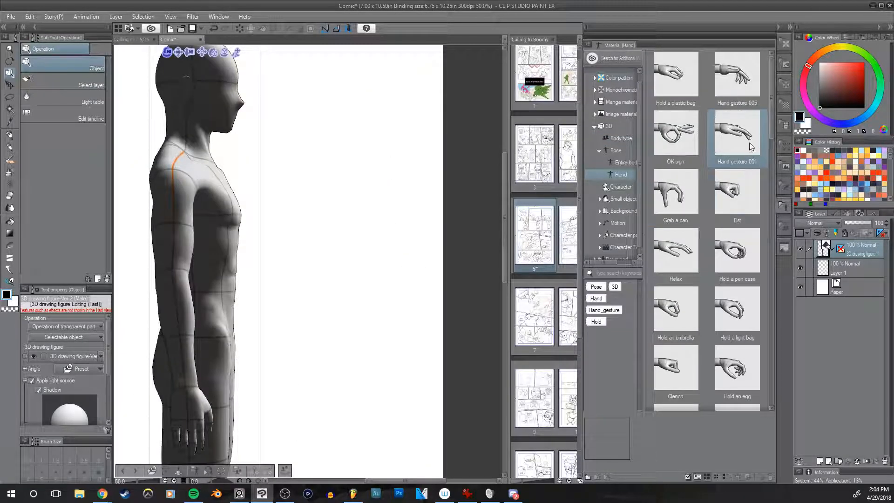
# Step: Raise the 3D figure's right arm forward at the shoulder and bend the forearm slightly upward at the elbow
pyautogui.click(191, 191)
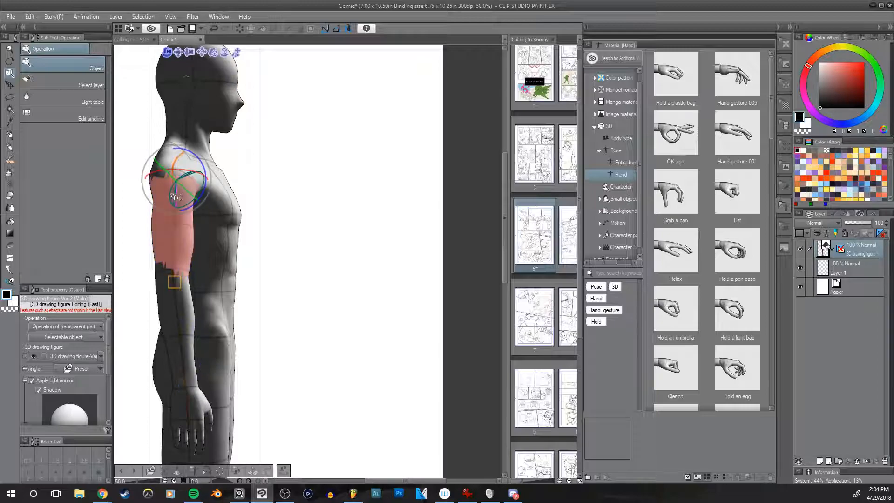
pyautogui.moveTo(194, 189); pyautogui.dragTo(243, 159)
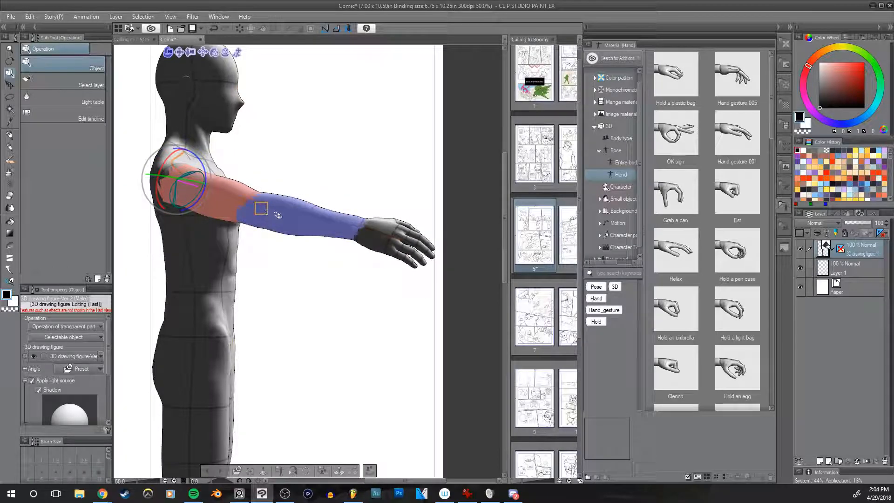
pyautogui.click(295, 204)
pyautogui.moveTo(287, 214); pyautogui.dragTo(307, 204)
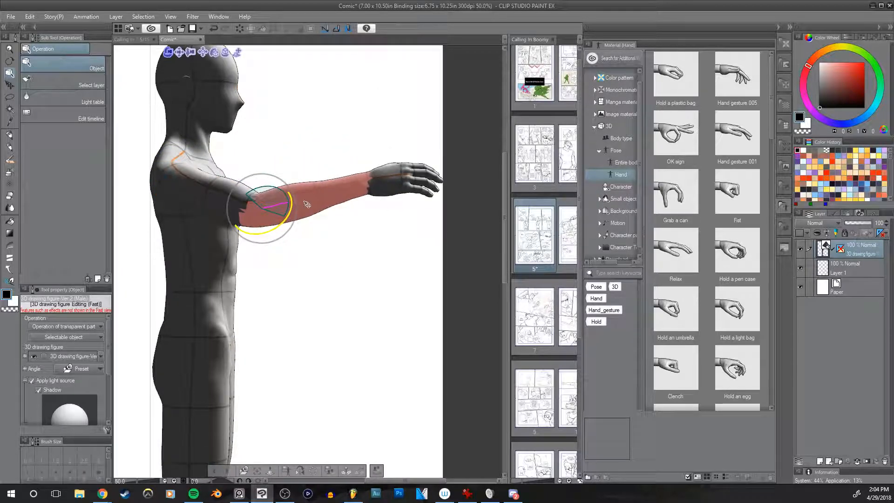
pyautogui.click(219, 188)
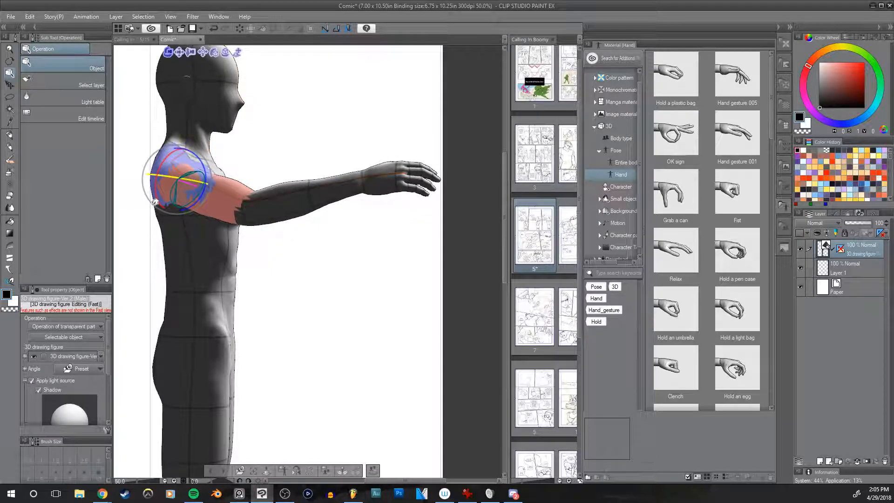
pyautogui.moveTo(194, 176); pyautogui.dragTo(206, 165)
# Step: Rotate the 3D figure's right hand at the wrist until its palm faces up
pyautogui.click(411, 187)
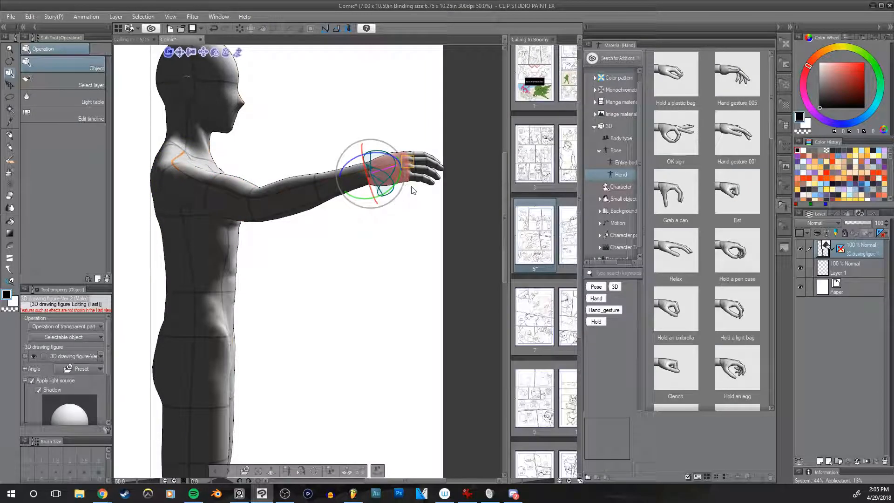
pyautogui.moveTo(378, 188)
pyautogui.mouseDown()
pyautogui.moveTo(392, 233)
pyautogui.moveTo(363, 169)
pyautogui.moveTo(368, 177)
pyautogui.mouseUp()
pyautogui.moveTo(347, 270); pyautogui.dragTo(449, 316)
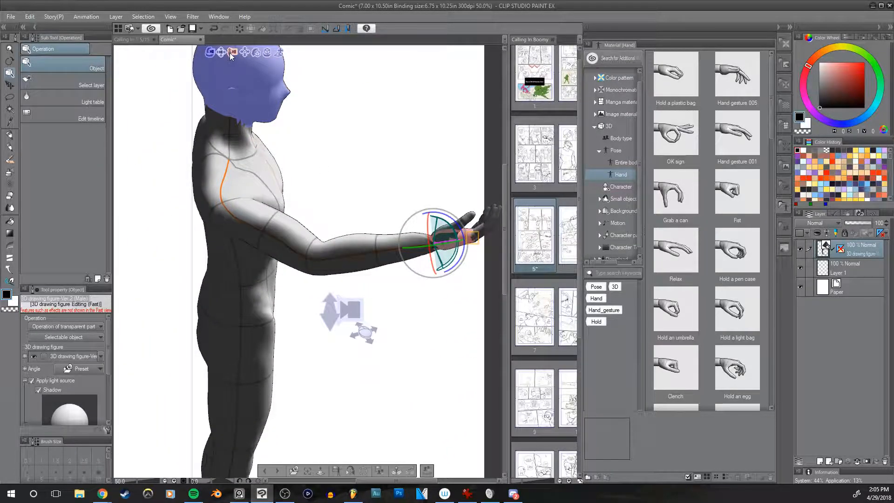
pyautogui.moveTo(234, 39); pyautogui.dragTo(236, 20)
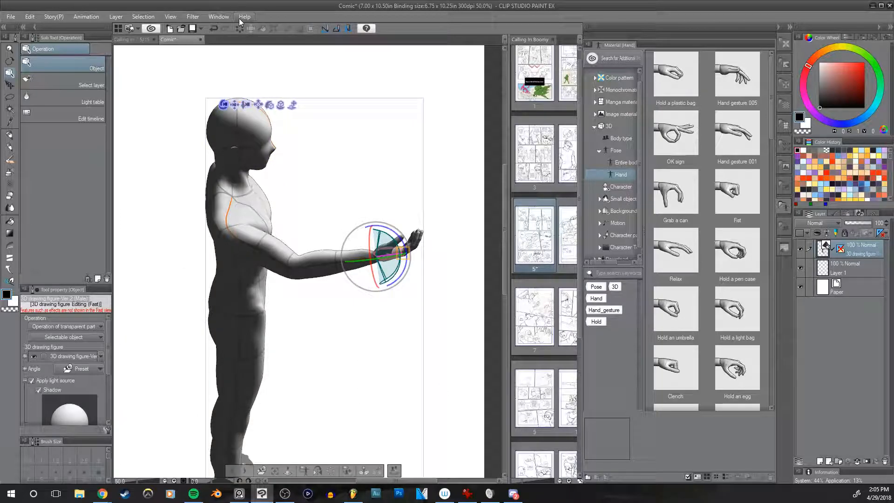
pyautogui.click(233, 105)
pyautogui.click(283, 93)
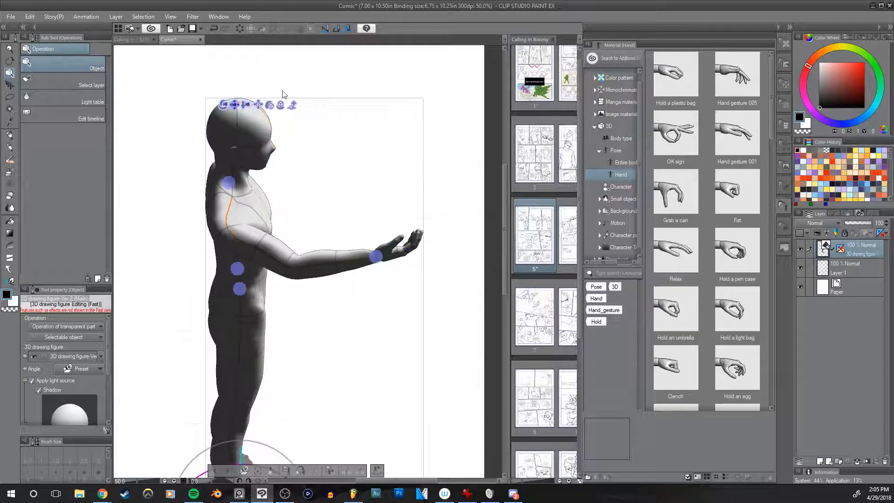
pyautogui.moveTo(418, 83); pyautogui.dragTo(393, 79)
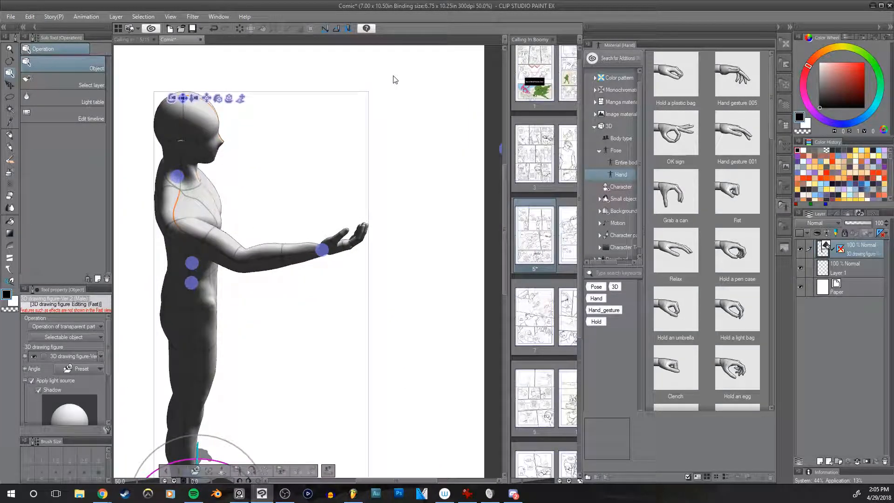
# Step: Lower the figure's right upper arm to its side and extend the left arm forward with the palm turned up
pyautogui.click(198, 237)
pyautogui.moveTo(205, 223); pyautogui.dragTo(206, 250)
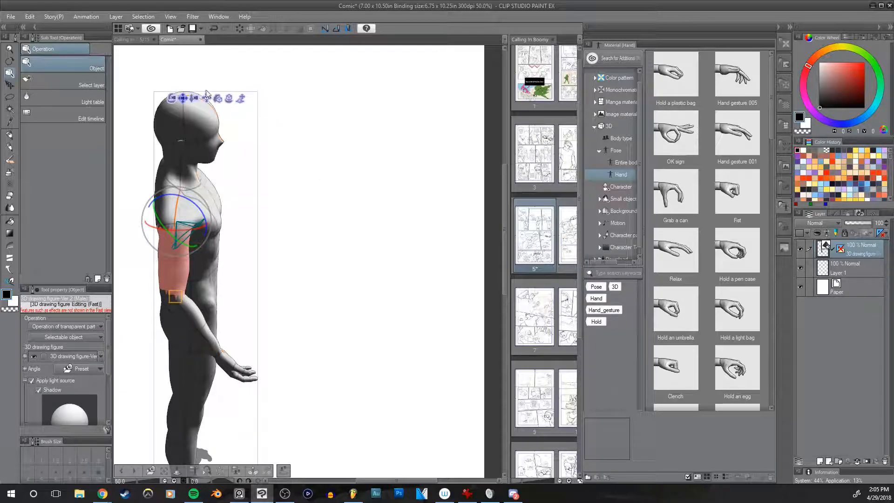
pyautogui.click(175, 103)
pyautogui.moveTo(378, 261); pyautogui.dragTo(328, 200)
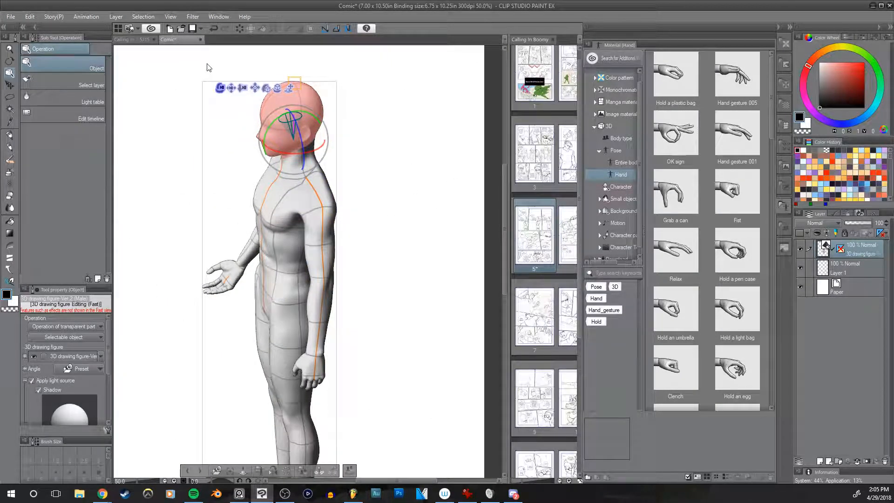
pyautogui.click(332, 227)
pyautogui.moveTo(332, 227); pyautogui.dragTo(379, 189)
pyautogui.click(260, 255)
pyautogui.moveTo(190, 286); pyautogui.dragTo(206, 234)
pyautogui.moveTo(209, 317)
pyautogui.mouseDown()
pyautogui.moveTo(200, 317)
pyautogui.moveTo(218, 307)
pyautogui.mouseUp()
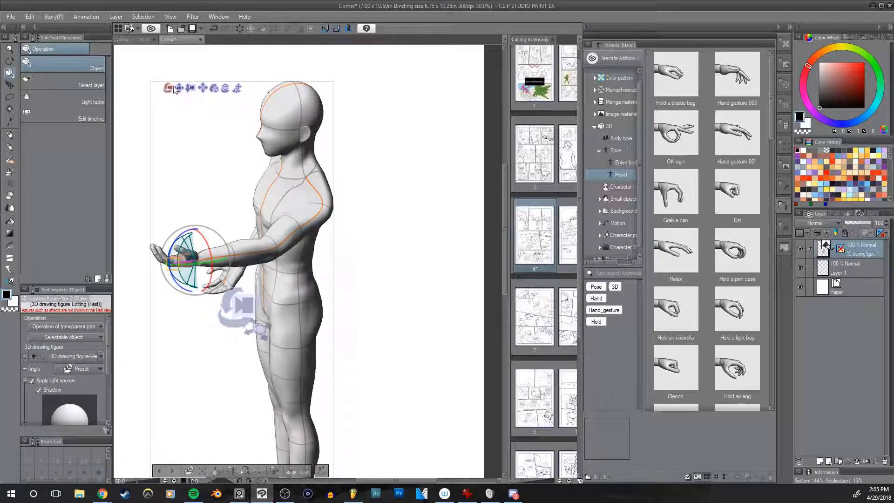
# Step: Apply the "Hold an egg" hand pose to the figure's raised left hand
pyautogui.click(399, 323)
pyautogui.moveTo(399, 323); pyautogui.dragTo(383, 196)
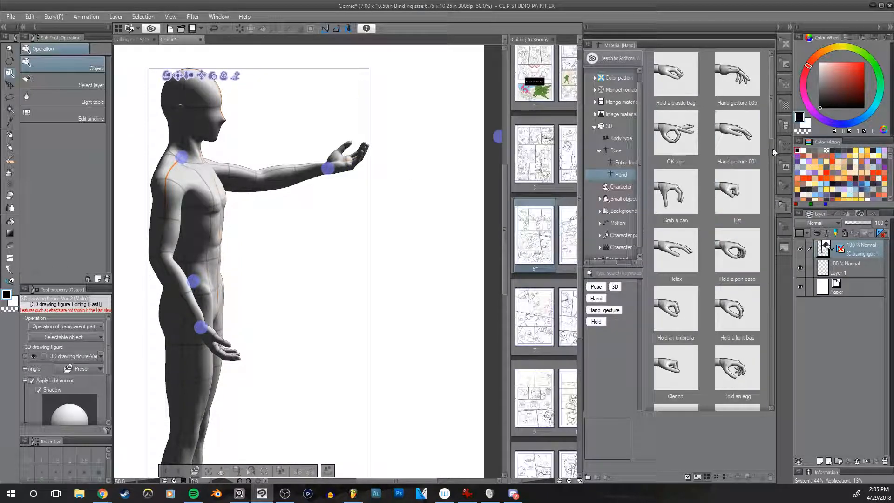
pyautogui.scroll(-1, 771, 133)
pyautogui.click(751, 230)
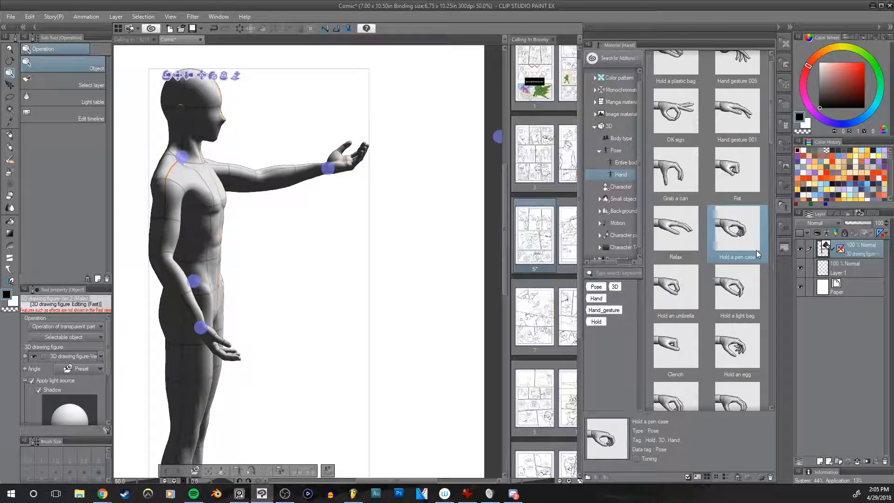
pyautogui.click(749, 355)
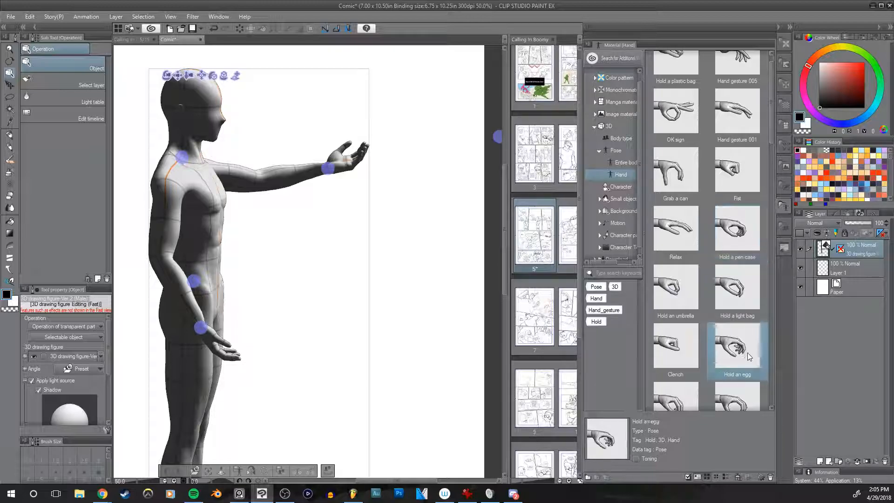
pyautogui.moveTo(747, 353); pyautogui.dragTo(366, 168)
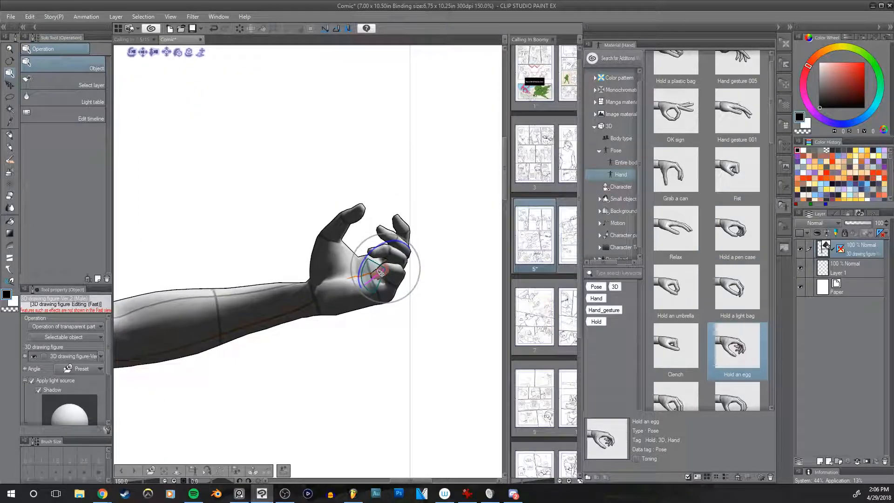
# Step: Adjust the bend of the posed left hand's fingers and return to page 5 of Calling In Boomy
pyautogui.moveTo(382, 277); pyautogui.dragTo(376, 268)
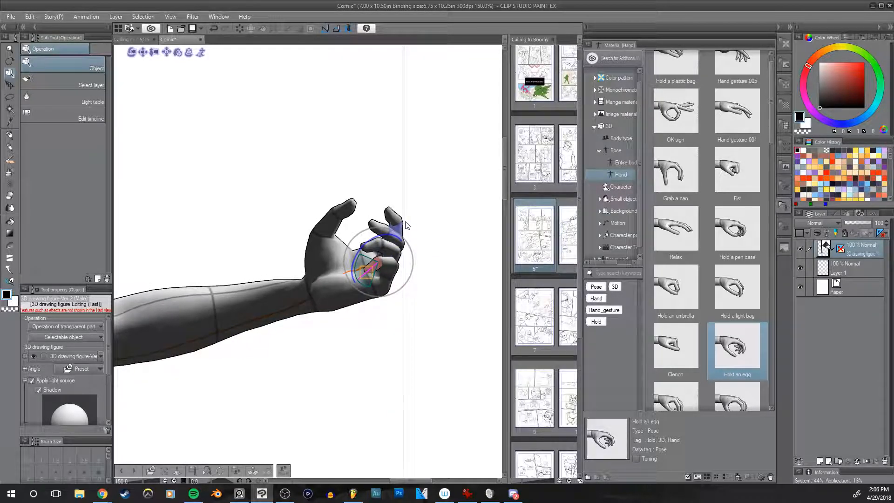
pyautogui.moveTo(395, 234); pyautogui.dragTo(403, 236)
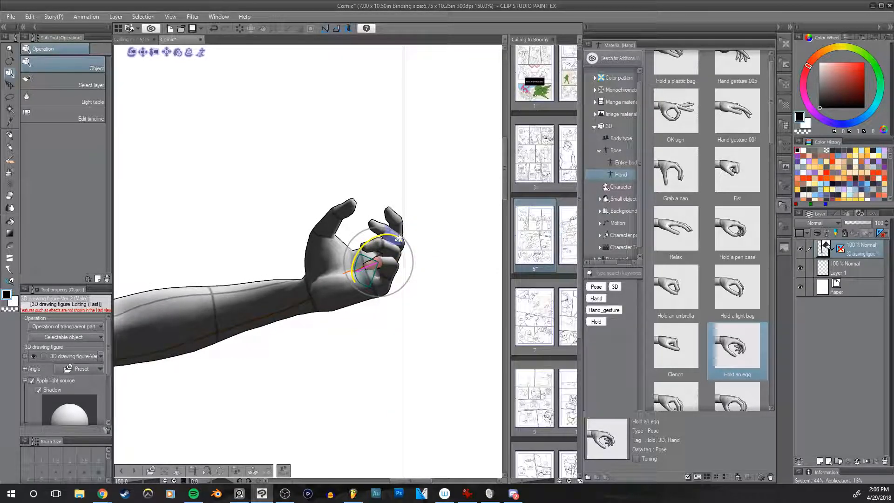
pyautogui.click(388, 265)
pyautogui.moveTo(398, 235); pyautogui.dragTo(402, 231)
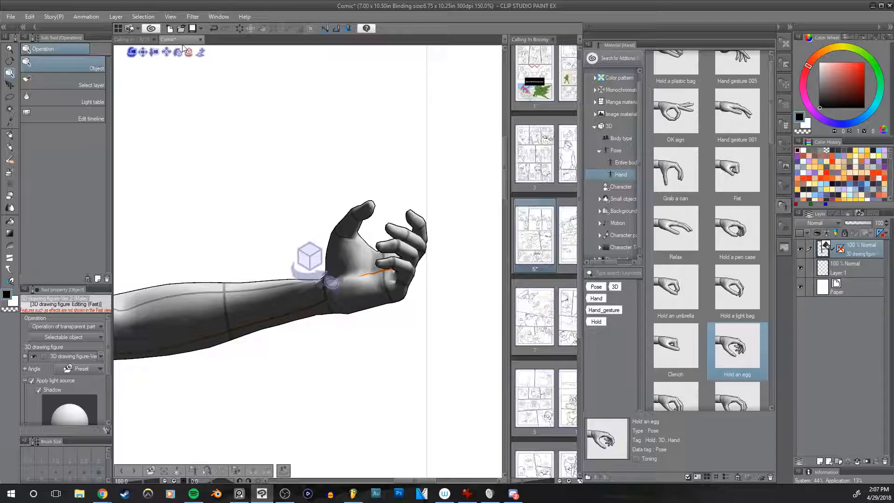
pyautogui.moveTo(176, 41); pyautogui.dragTo(893, 25)
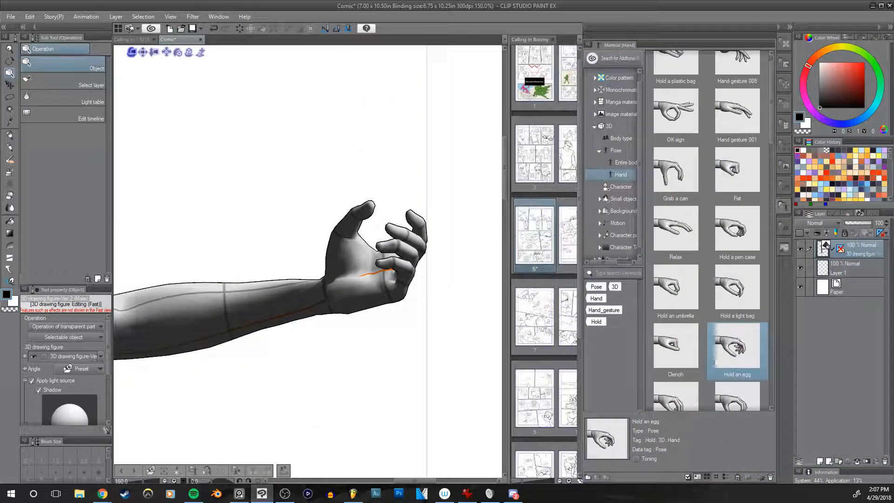
pyautogui.moveTo(893, 25); pyautogui.dragTo(893, 25)
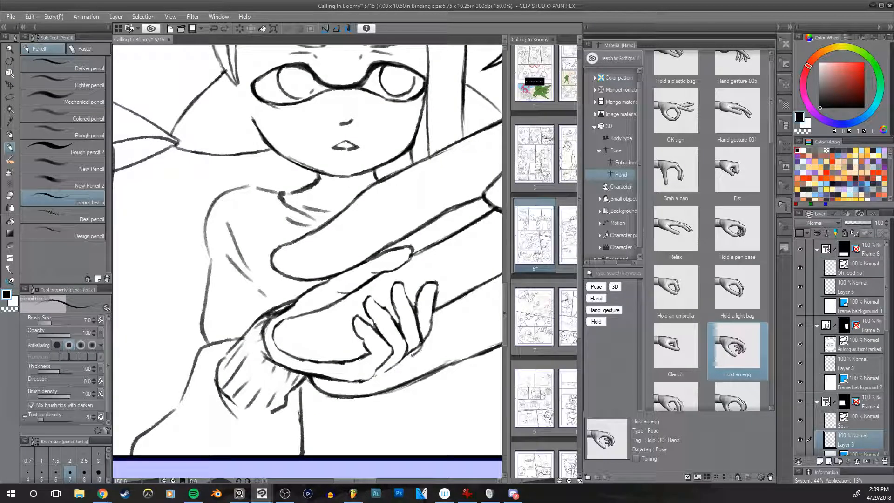
# Step: Refine the outermost finger of the middle girl's small hand with the hard eraser at size 12 and the pencil at size 7
pyautogui.press('e')
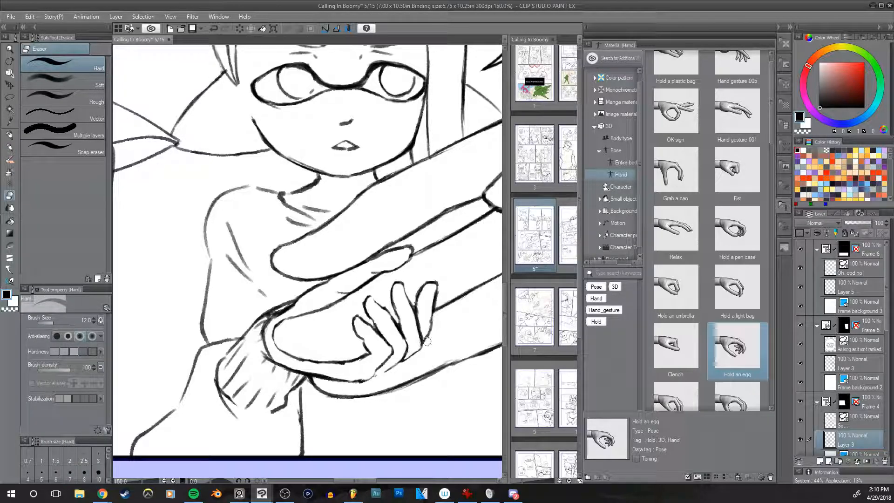
pyautogui.moveTo(443, 309); pyautogui.dragTo(428, 319)
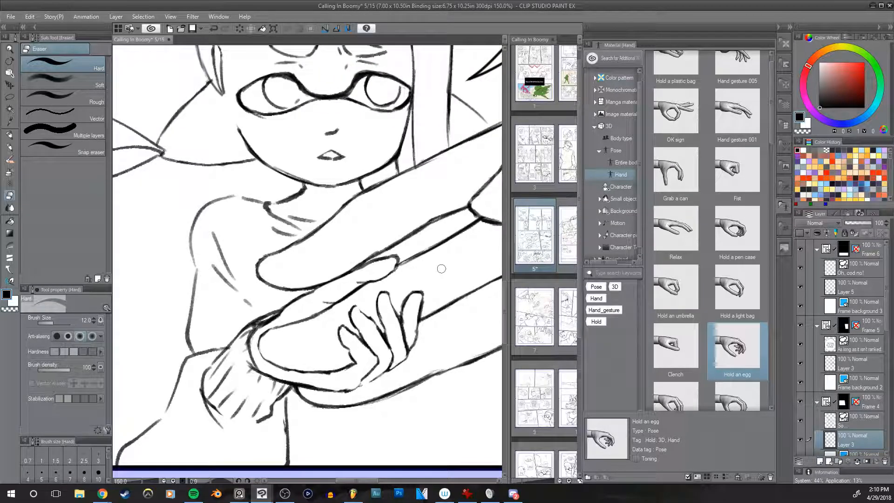
pyautogui.press('p')
pyautogui.moveTo(404, 314)
pyautogui.mouseDown()
pyautogui.moveTo(416, 295)
pyautogui.moveTo(421, 312)
pyautogui.mouseUp()
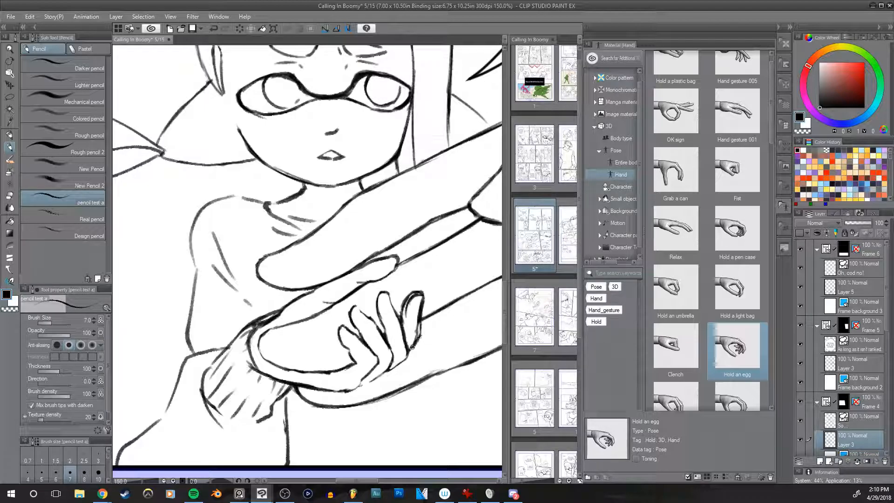
pyautogui.press('e')
pyautogui.moveTo(417, 305)
pyautogui.mouseDown()
pyautogui.moveTo(409, 344)
pyautogui.moveTo(402, 304)
pyautogui.mouseUp()
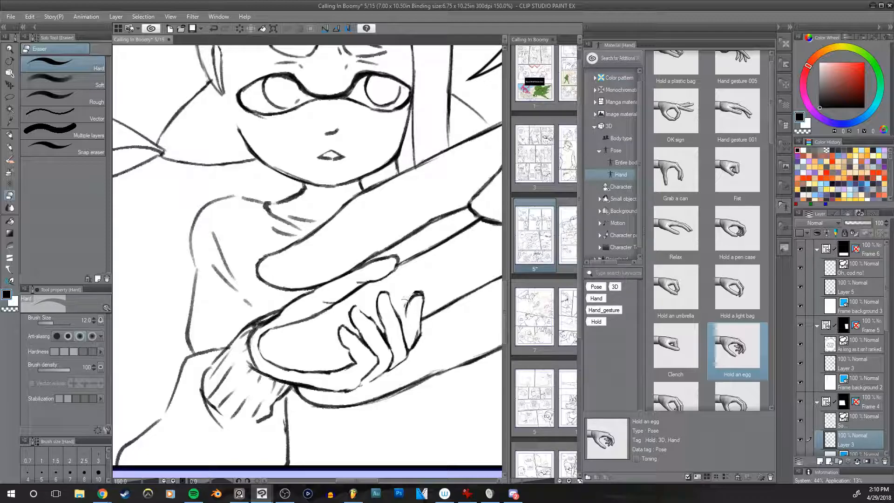
pyautogui.moveTo(418, 328); pyautogui.dragTo(418, 331)
# Step: Switch to the web browser and replay the "Watch with sound" video on Reddit
pyautogui.hotkey('alt', 'Tab')
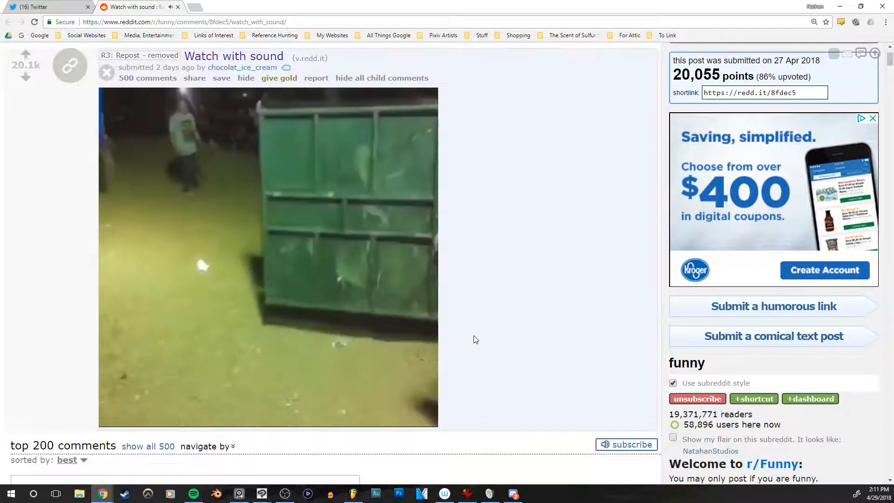
pyautogui.click(121, 410)
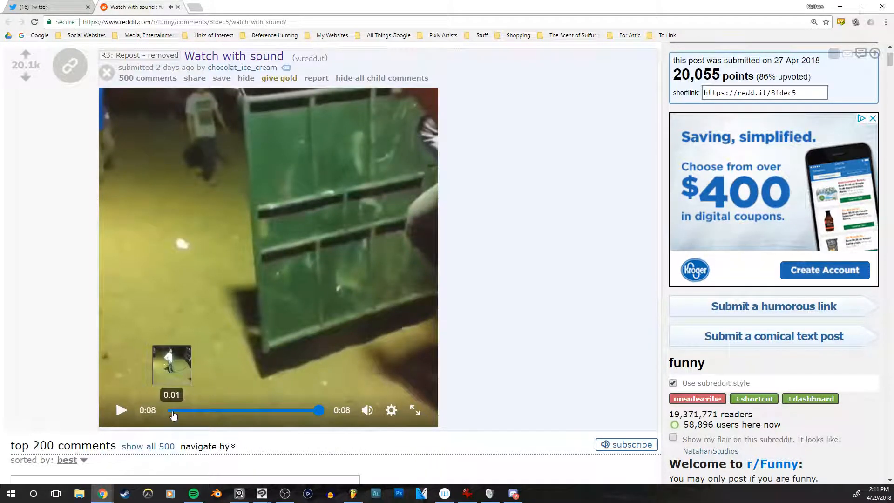
pyautogui.click(170, 409)
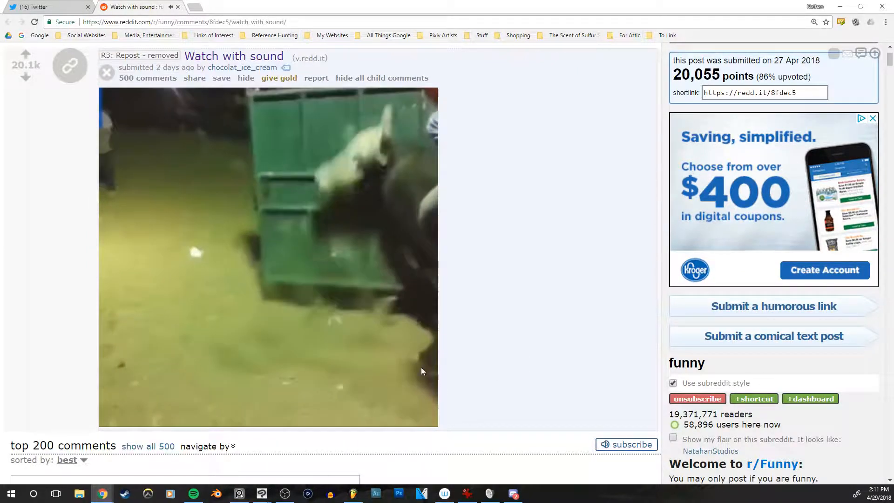
# Step: Replay the Reddit video and cancel the YouTube autoplay of "flying kid compilation"
pyautogui.click(125, 411)
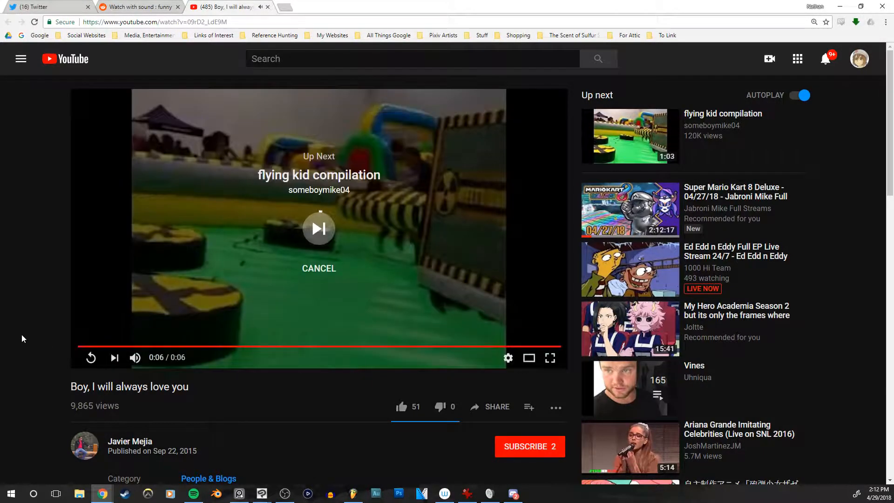
pyautogui.click(319, 270)
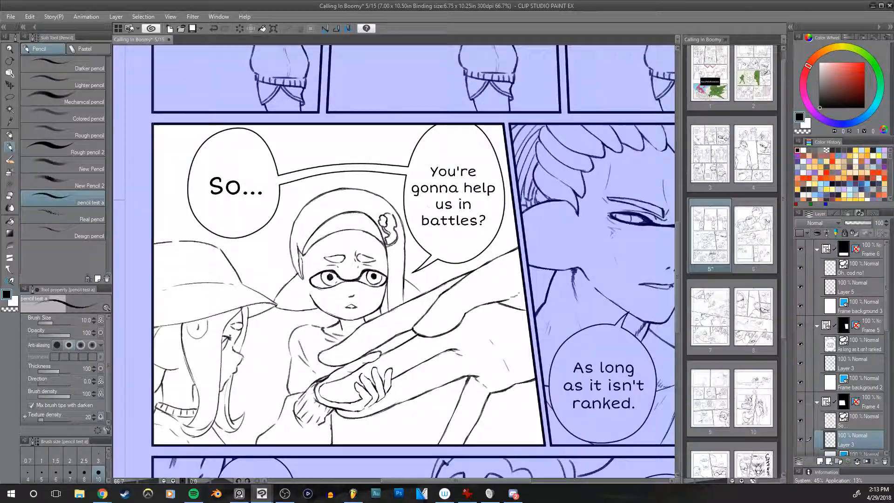
# Step: Lasso the middle girl's nose, mouth, jaw and the adjoining shape beside her cheek, and shift them slightly upward
pyautogui.scroll(4, 505, 236)
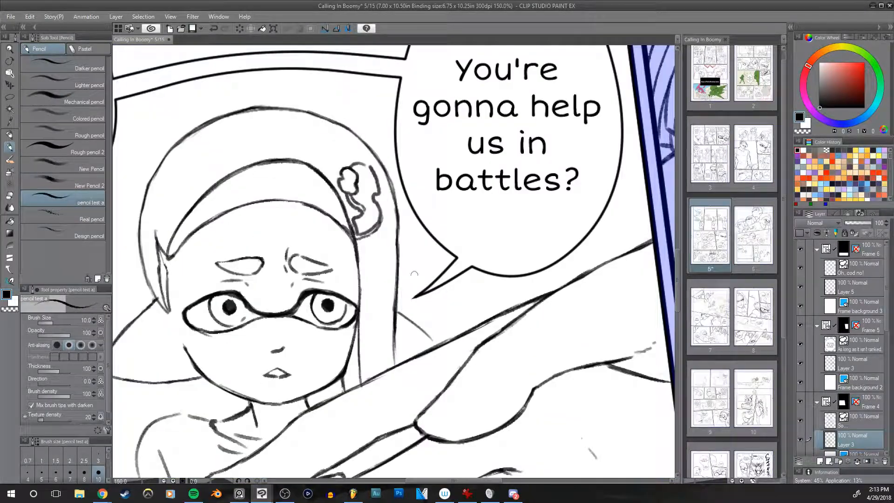
pyautogui.press('m')
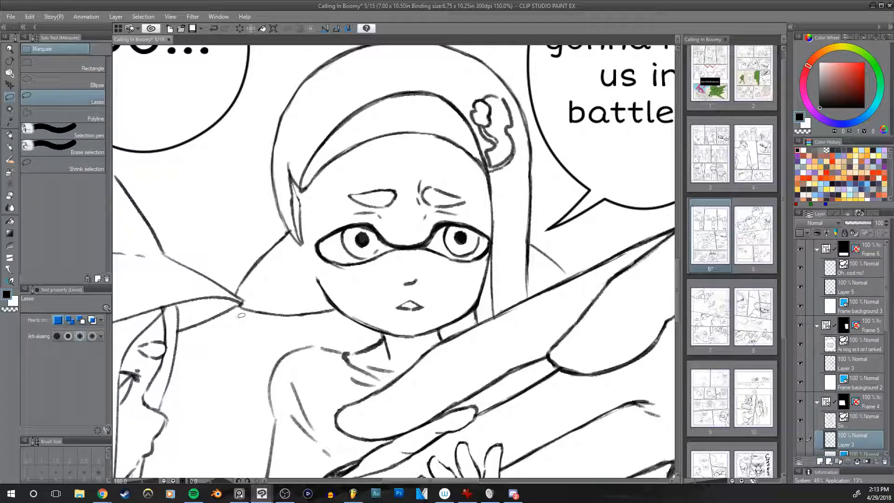
pyautogui.moveTo(237, 315)
pyautogui.mouseDown()
pyautogui.moveTo(256, 303)
pyautogui.moveTo(242, 292)
pyautogui.moveTo(243, 257)
pyautogui.moveTo(283, 229)
pyautogui.moveTo(309, 266)
pyautogui.moveTo(405, 295)
pyautogui.moveTo(442, 279)
pyautogui.moveTo(448, 291)
pyautogui.moveTo(490, 255)
pyautogui.moveTo(486, 305)
pyautogui.mouseUp()
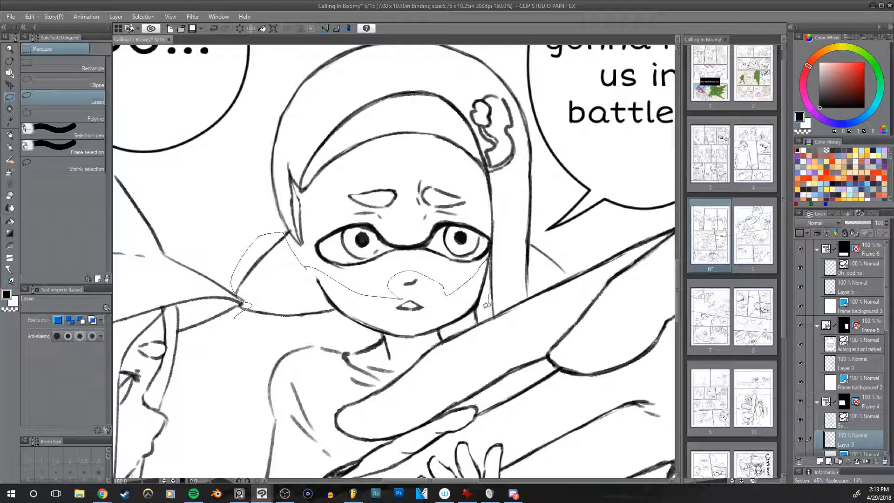
pyautogui.moveTo(441, 328); pyautogui.dragTo(390, 334)
pyautogui.moveTo(336, 329)
pyautogui.mouseDown()
pyautogui.moveTo(238, 326)
pyautogui.moveTo(235, 316)
pyautogui.mouseUp()
pyautogui.hotkey('ctrl', 't')
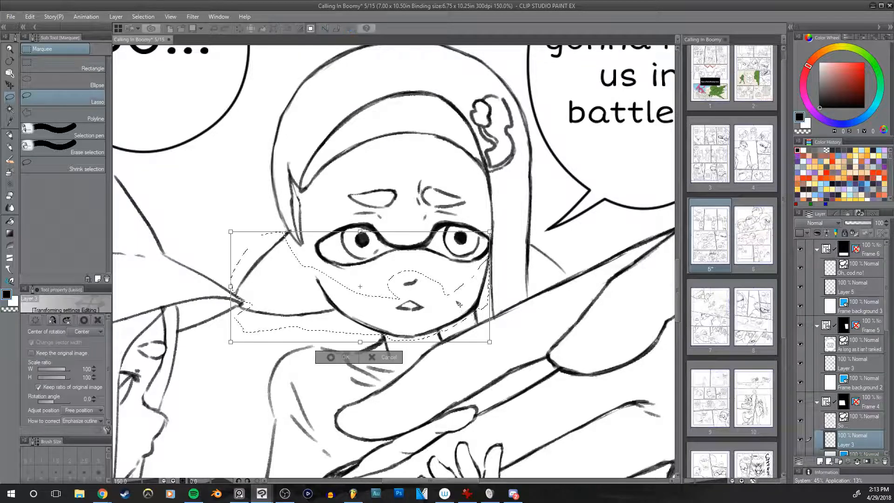
pyautogui.moveTo(469, 305); pyautogui.dragTo(468, 304)
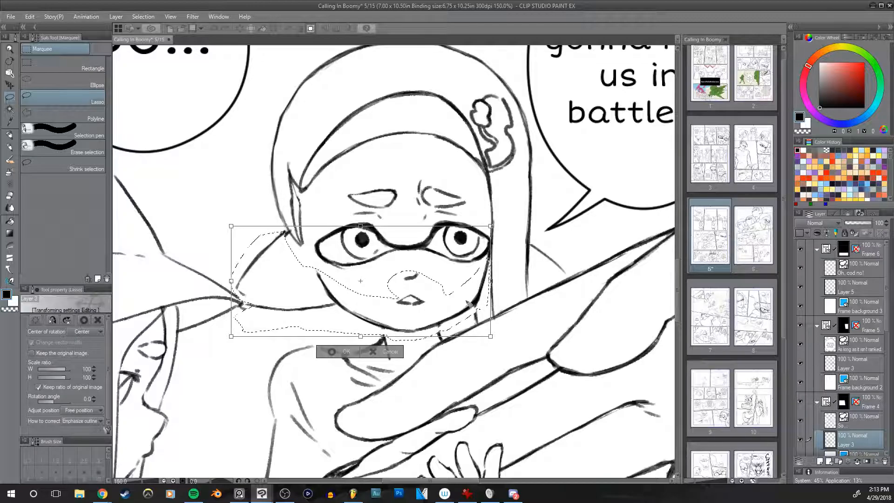
pyautogui.press('h')
pyautogui.press('h')
pyautogui.press('h')
pyautogui.press('h')
pyautogui.press('h')
pyautogui.press('Return')
# Step: Compare the face in the mirrored view and nudge the selected lower face slightly to the right
pyautogui.moveTo(490, 379); pyautogui.dragTo(508, 382)
pyautogui.hotkey('ctrl', 't')
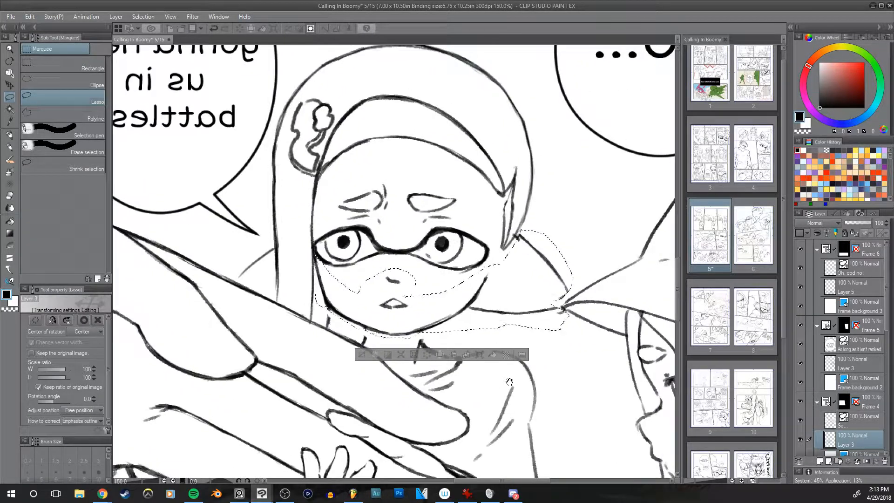
pyautogui.press('h')
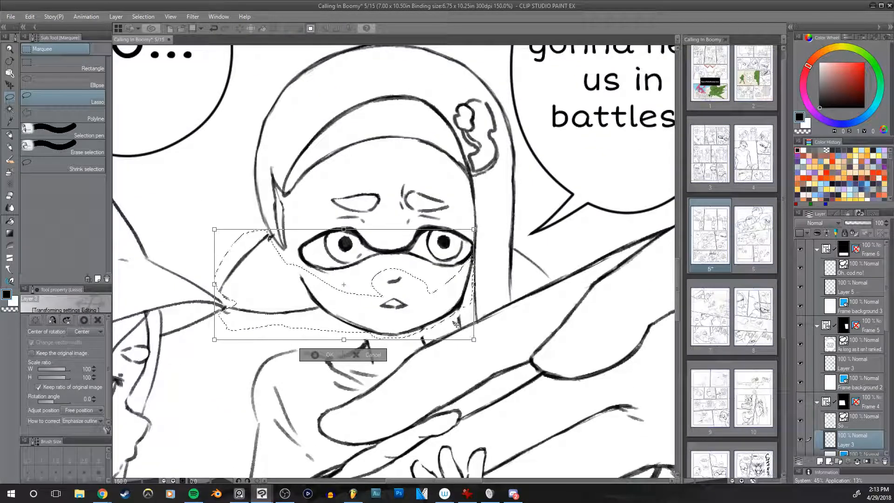
pyautogui.press('h')
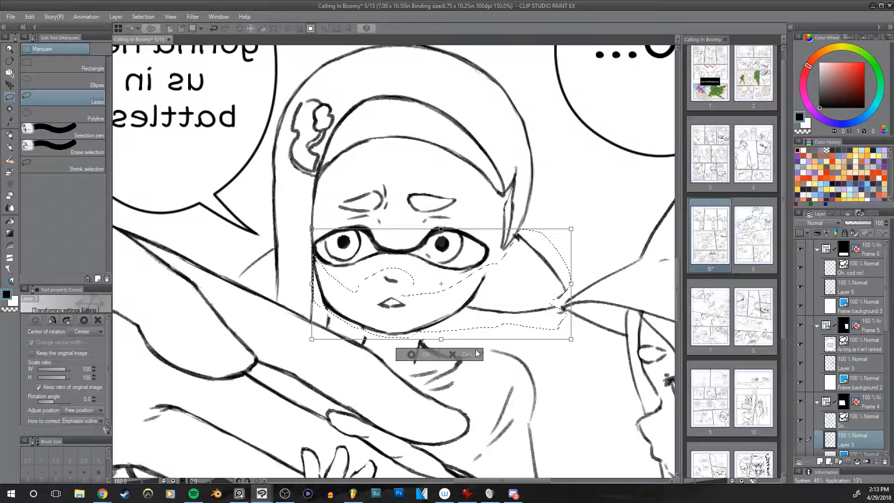
pyautogui.press('h')
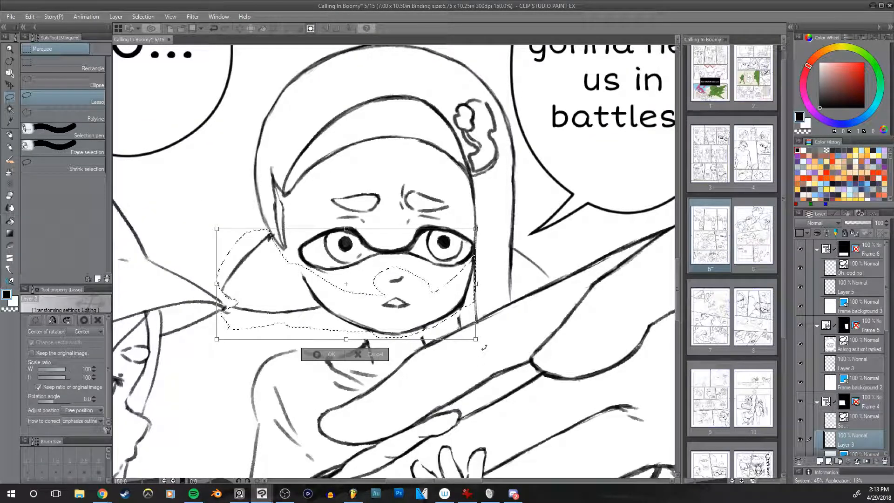
pyautogui.press('Return')
# Step: Redraw the neck lines under the middle girl's raised jaw with the pencil at size 10
pyautogui.press('p')
pyautogui.moveTo(492, 244); pyautogui.dragTo(462, 261)
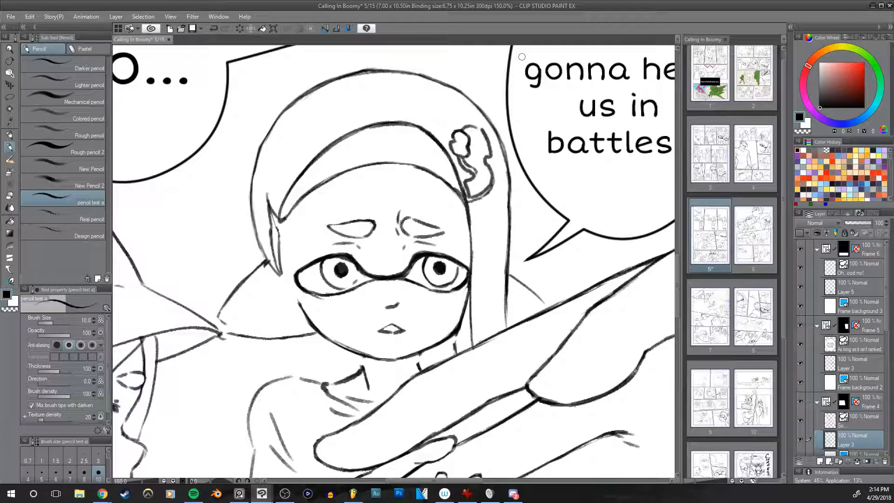
pyautogui.scroll(-1, 477, 174)
pyautogui.moveTo(517, 172); pyautogui.dragTo(474, 202)
pyautogui.moveTo(455, 259); pyautogui.dragTo(464, 238)
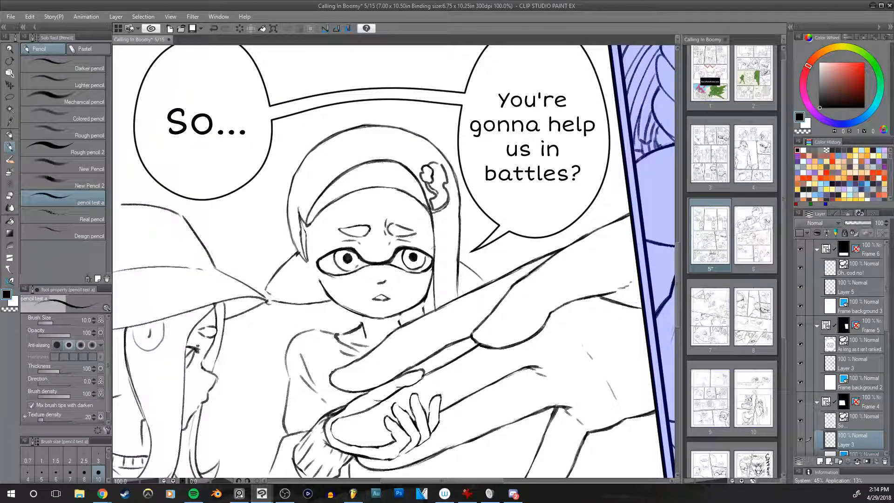
# Step: Clean up and redraw the curved line behind the middle girl's right hair strand with the hard eraser at size 15 and the pencil
pyautogui.scroll(1, 437, 310)
pyautogui.press('e')
pyautogui.moveTo(473, 223); pyautogui.dragTo(495, 240)
pyautogui.moveTo(531, 274); pyautogui.dragTo(570, 285)
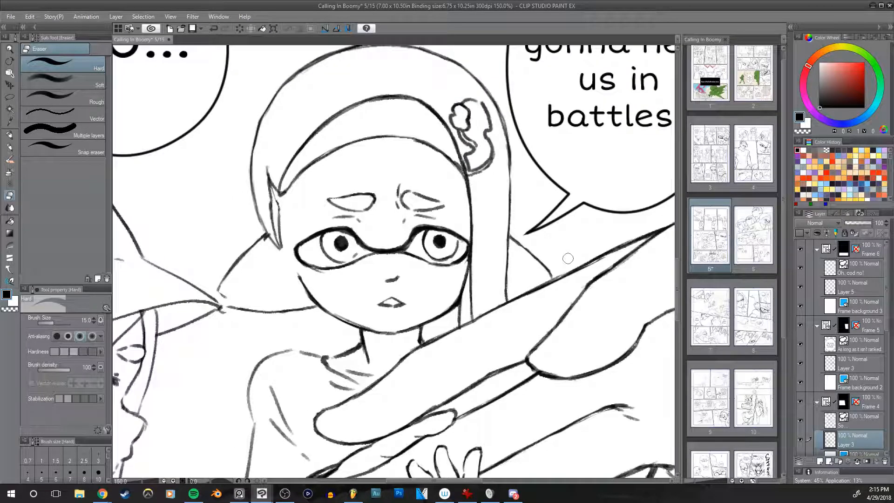
pyautogui.press('p')
pyautogui.moveTo(501, 287); pyautogui.dragTo(529, 297)
# Step: Try to rework the lower outline of the large hand's thumb tip with the pencil at size 12 and the hard eraser
pyautogui.scroll(-5, 529, 297)
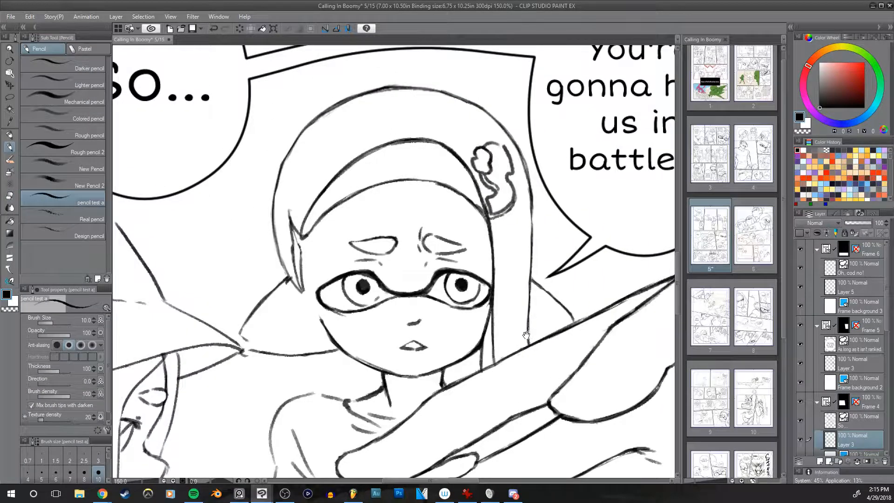
pyautogui.scroll(-1, 501, 327)
pyautogui.moveTo(568, 339); pyautogui.dragTo(500, 223)
pyautogui.moveTo(525, 285); pyautogui.dragTo(481, 313)
pyautogui.moveTo(421, 308); pyautogui.dragTo(497, 285)
pyautogui.scroll(2, 405, 321)
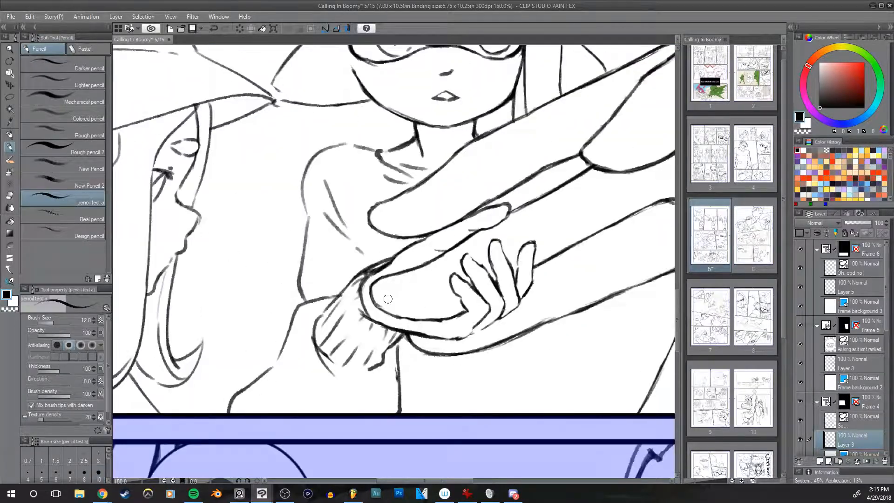
pyautogui.hotkey('ctrl', 'z')
pyautogui.moveTo(375, 281); pyautogui.dragTo(401, 317)
pyautogui.hotkey('ctrl', 'z')
pyautogui.hotkey('ctrl', 'z')
pyautogui.hotkey('ctrl', 'z')
pyautogui.moveTo(373, 287)
pyautogui.mouseDown()
pyautogui.moveTo(401, 318)
pyautogui.moveTo(415, 320)
pyautogui.mouseUp()
pyautogui.hotkey('ctrl', 'z')
pyautogui.hotkey('ctrl', 'z')
pyautogui.press('e')
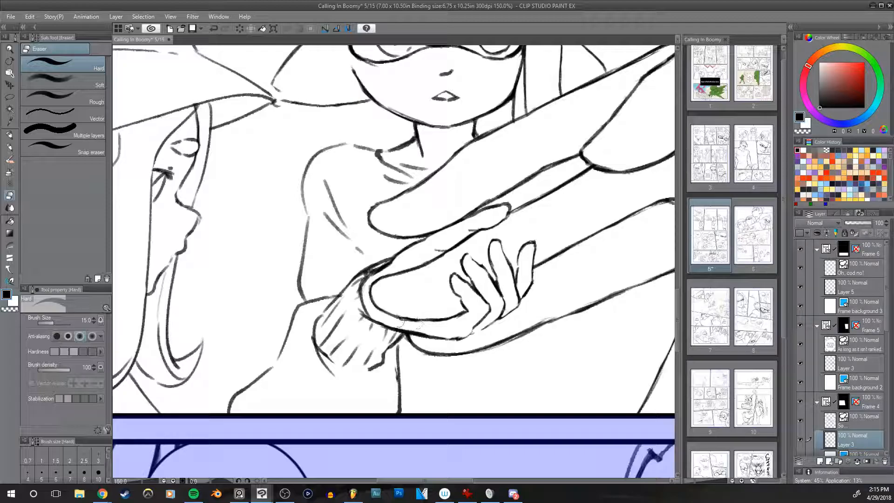
pyautogui.moveTo(399, 321); pyautogui.dragTo(423, 323)
pyautogui.hotkey('ctrl', 'z')
pyautogui.moveTo(639, 282); pyautogui.dragTo(442, 349)
pyautogui.moveTo(596, 282); pyautogui.dragTo(533, 301)
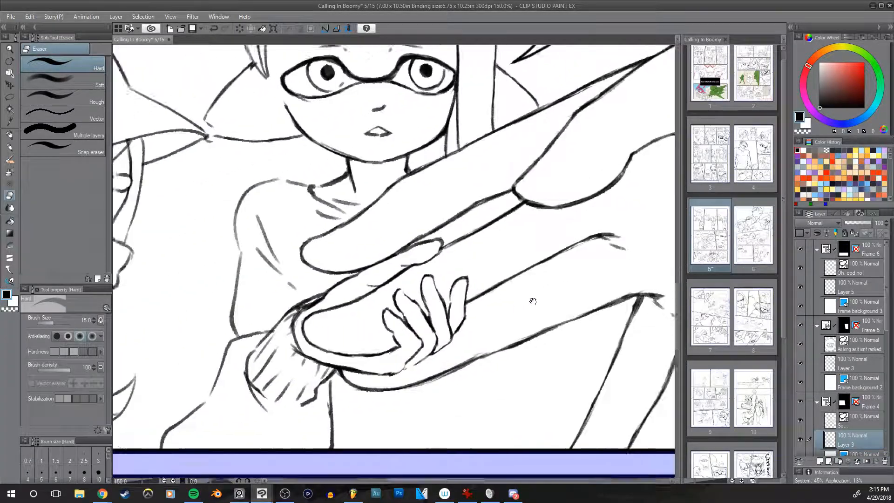
pyautogui.moveTo(378, 318); pyautogui.dragTo(448, 348)
pyautogui.scroll(-4, 472, 315)
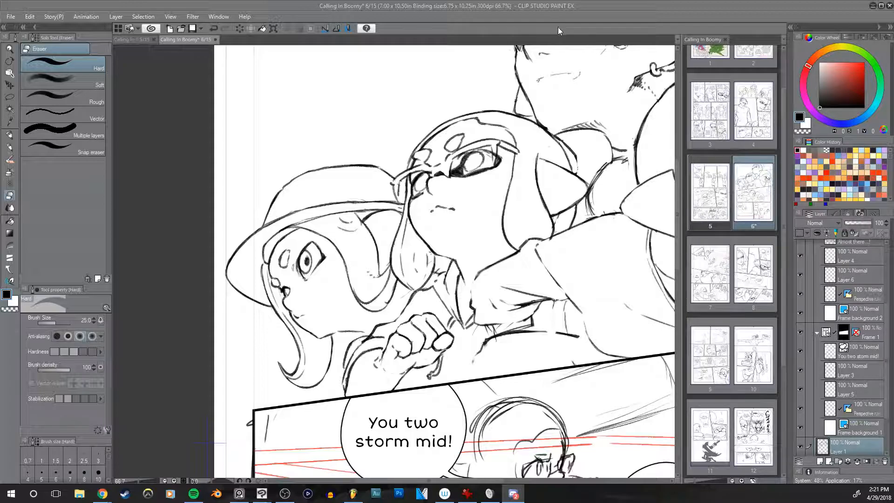
# Step: On page 6, redraw the sleeve lines beside the raised fist with the pencil at size 17 and the hard eraser at size 25
pyautogui.moveTo(566, 240)
pyautogui.mouseDown()
pyautogui.moveTo(474, 305)
pyautogui.moveTo(474, 259)
pyautogui.moveTo(504, 259)
pyautogui.mouseUp()
pyautogui.press('p')
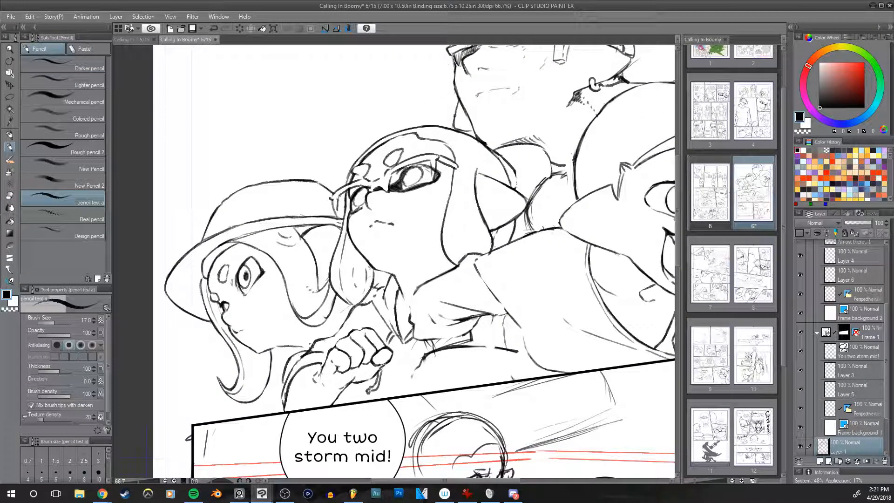
pyautogui.press('e')
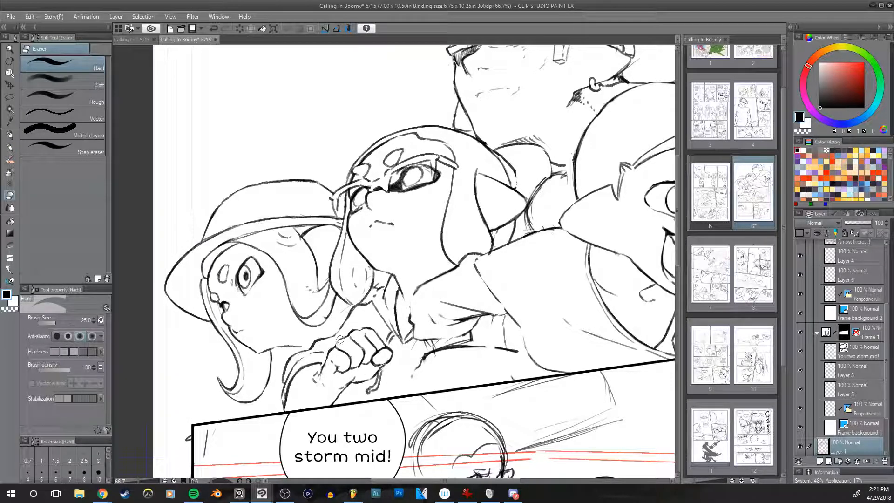
pyautogui.press('p')
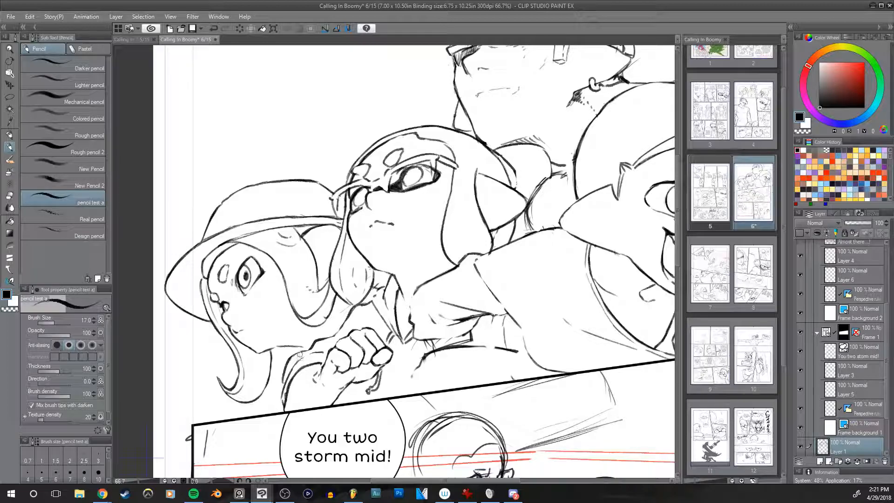
pyautogui.moveTo(325, 349); pyautogui.dragTo(295, 358)
pyautogui.hotkey('ctrl', 'z')
pyautogui.moveTo(331, 347); pyautogui.dragTo(315, 350)
pyautogui.hotkey('ctrl', 'z')
pyautogui.moveTo(298, 361); pyautogui.dragTo(326, 350)
pyautogui.press('e')
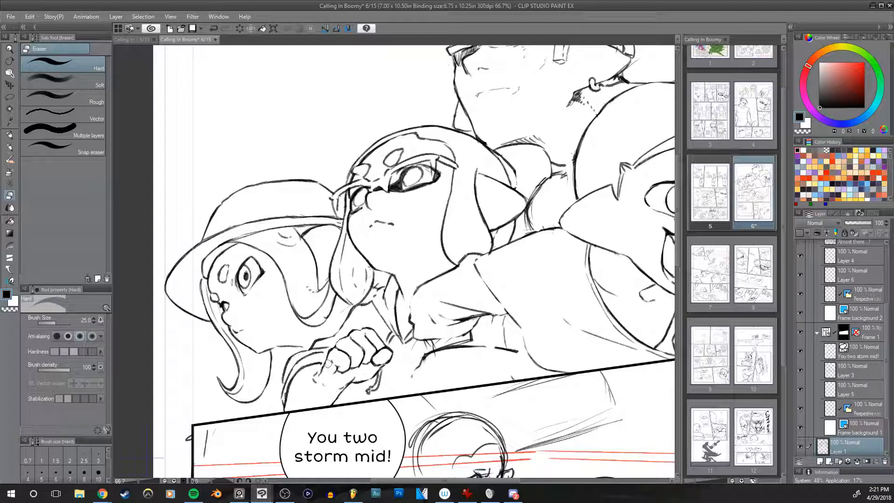
pyautogui.press('p')
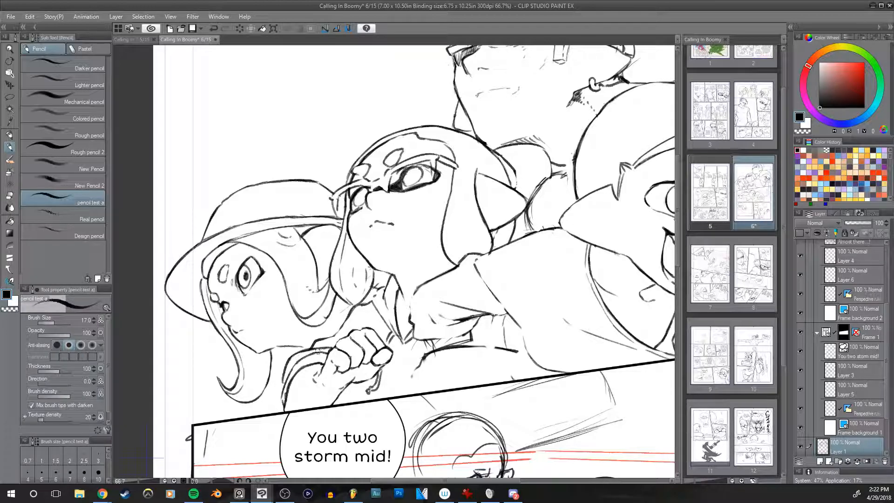
pyautogui.press('e')
# Step: Redraw the shoulder line and collar below the middle girl's chin with the pencil and the hard eraser
pyautogui.moveTo(496, 348)
pyautogui.mouseDown()
pyautogui.moveTo(498, 328)
pyautogui.moveTo(460, 312)
pyautogui.moveTo(510, 269)
pyautogui.moveTo(526, 314)
pyautogui.mouseUp()
pyautogui.press('p')
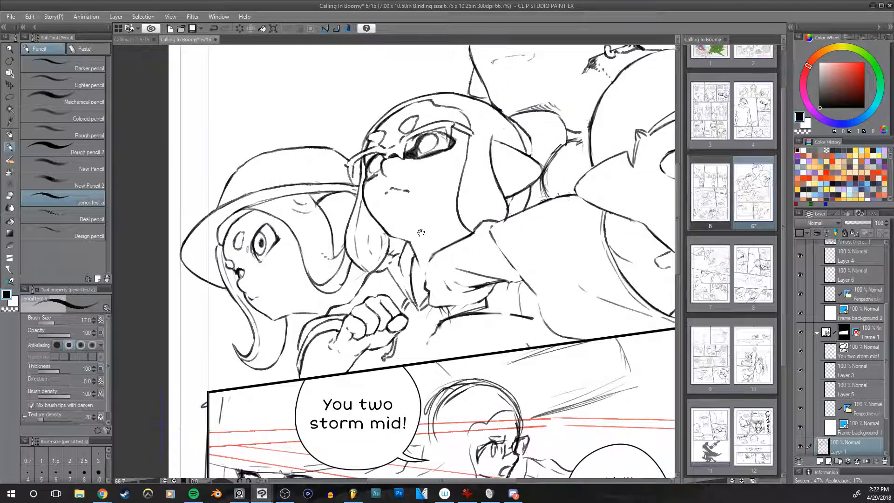
pyautogui.moveTo(363, 281)
pyautogui.mouseDown()
pyautogui.moveTo(392, 270)
pyautogui.moveTo(401, 252)
pyautogui.moveTo(387, 266)
pyautogui.mouseUp()
pyautogui.hotkey('ctrl', 'z')
pyautogui.press('e')
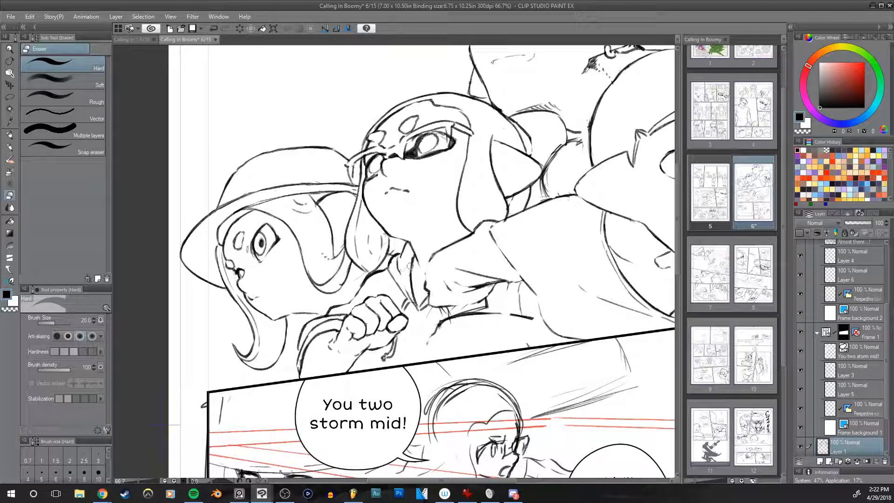
pyautogui.press('p')
pyautogui.press('[')
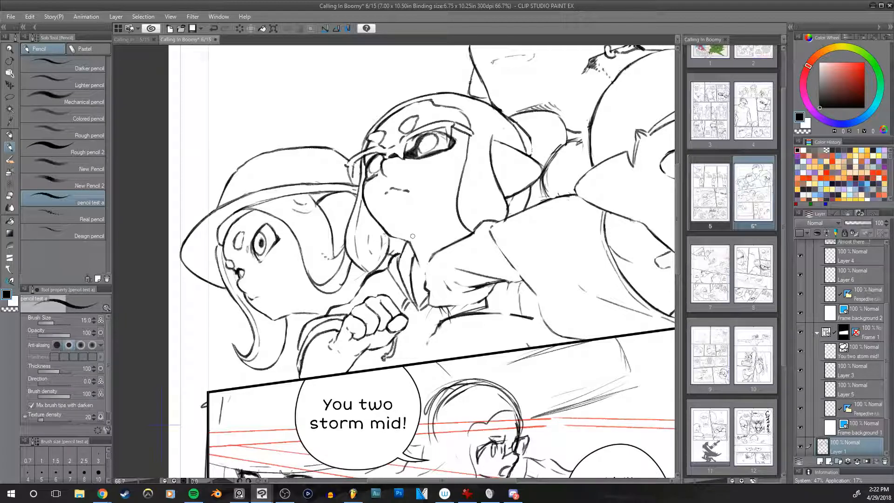
pyautogui.press('e')
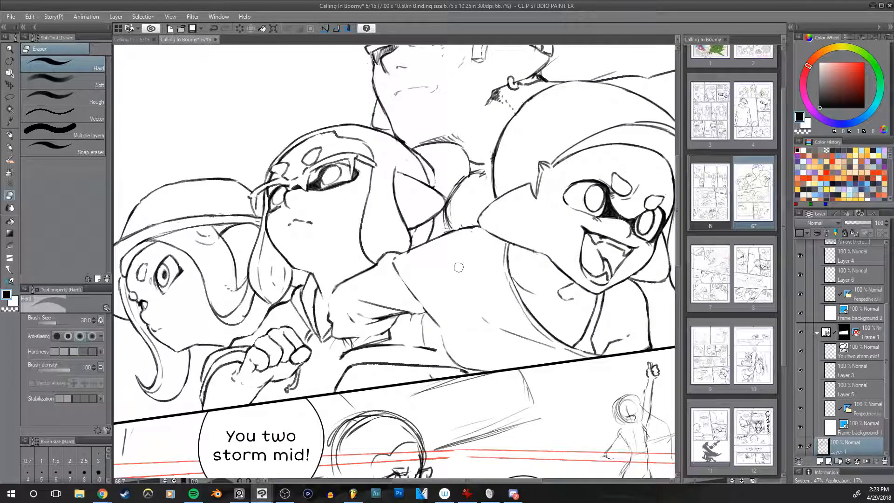
# Step: Draw the arm outline below the middle girl's short sleeve with the pencil at size 20, undoing the unwanted strokes
pyautogui.press('p')
pyautogui.moveTo(376, 345)
pyautogui.mouseDown()
pyautogui.moveTo(424, 348)
pyautogui.moveTo(453, 365)
pyautogui.mouseUp()
pyautogui.hotkey('ctrl', 'z')
pyautogui.hotkey('ctrl', 'z')
pyautogui.hotkey('ctrl', 'z')
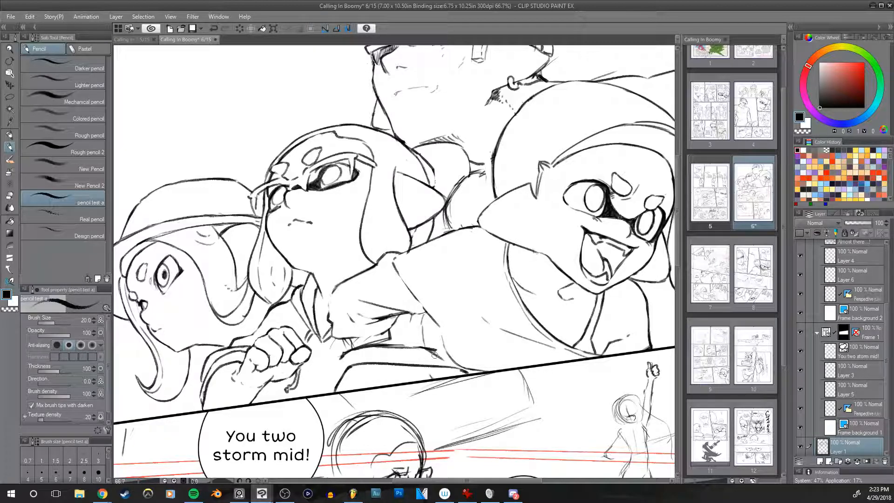
# Step: Erase the rough folds and hem of the middle girl's short sleeve at eraser size 30 and redraw them with the pencil at size 20
pyautogui.press('e')
pyautogui.moveTo(431, 347)
pyautogui.mouseDown()
pyautogui.moveTo(422, 344)
pyautogui.moveTo(431, 343)
pyautogui.mouseUp()
pyautogui.moveTo(365, 344); pyautogui.dragTo(409, 342)
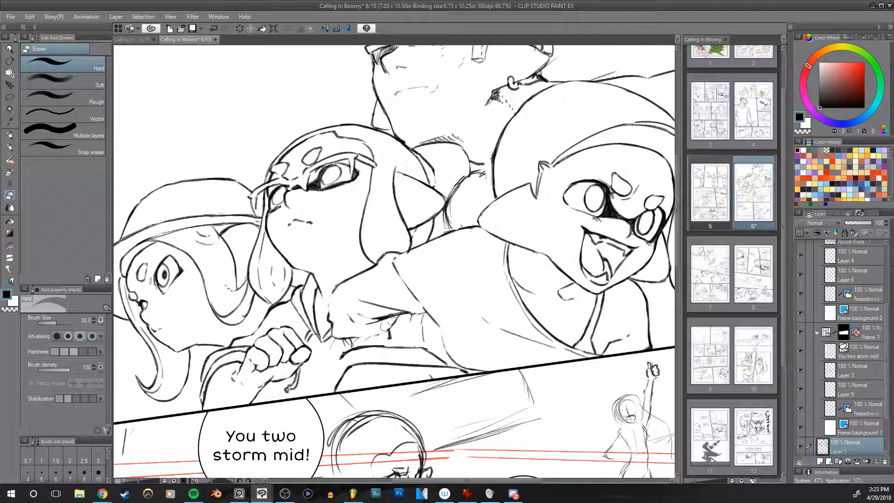
pyautogui.moveTo(383, 322); pyautogui.dragTo(370, 326)
pyautogui.press('p')
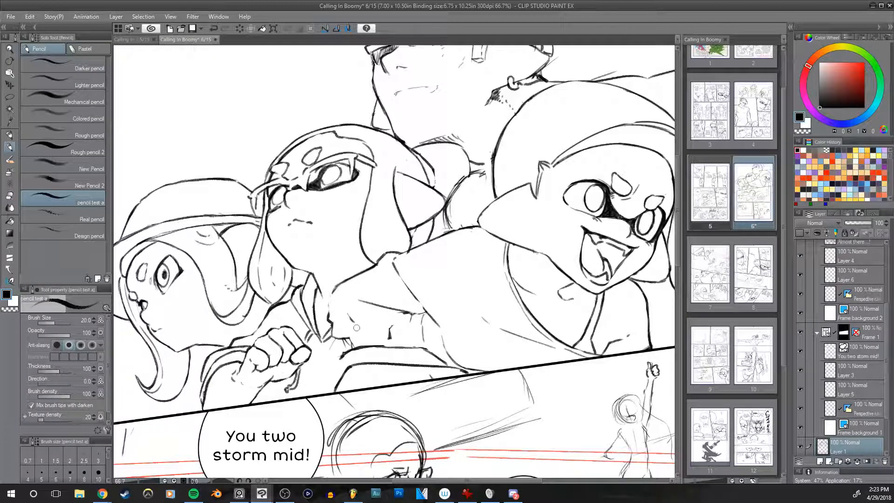
pyautogui.moveTo(345, 334); pyautogui.dragTo(393, 322)
pyautogui.moveTo(407, 314)
pyautogui.mouseDown()
pyautogui.moveTo(394, 339)
pyautogui.moveTo(395, 329)
pyautogui.moveTo(349, 335)
pyautogui.moveTo(355, 346)
pyautogui.moveTo(379, 316)
pyautogui.moveTo(390, 343)
pyautogui.moveTo(391, 332)
pyautogui.moveTo(350, 322)
pyautogui.mouseUp()
pyautogui.press('e')
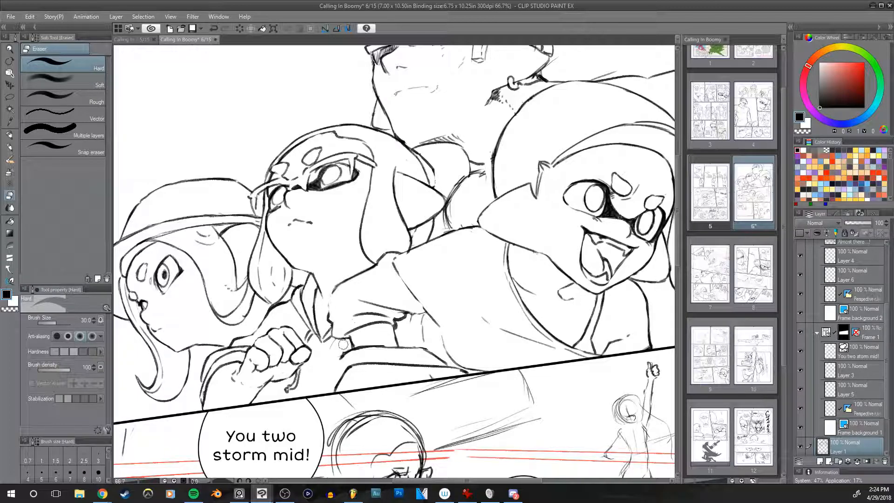
pyautogui.moveTo(343, 344)
pyautogui.mouseDown()
pyautogui.moveTo(340, 354)
pyautogui.moveTo(334, 342)
pyautogui.mouseUp()
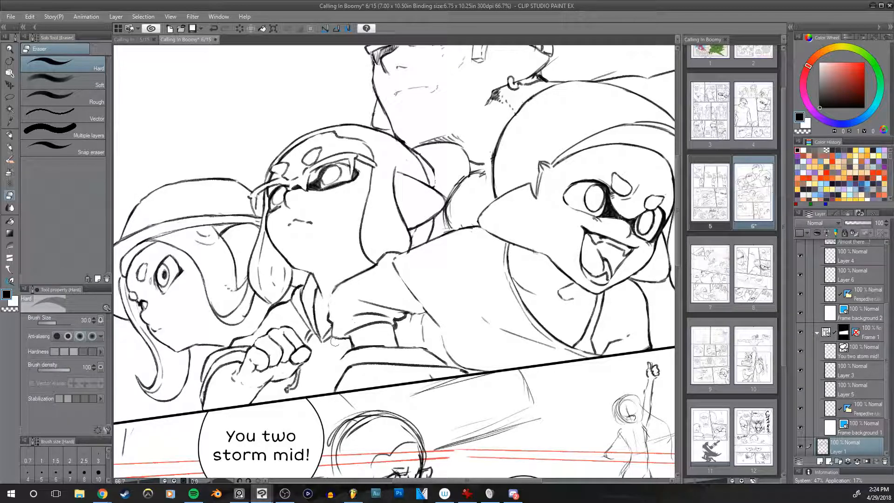
# Step: Refine the left end of the arm outline below the short sleeve with the pencil at size 20 and check it in the mirrored view
pyautogui.moveTo(451, 337); pyautogui.dragTo(470, 323)
pyautogui.press('p')
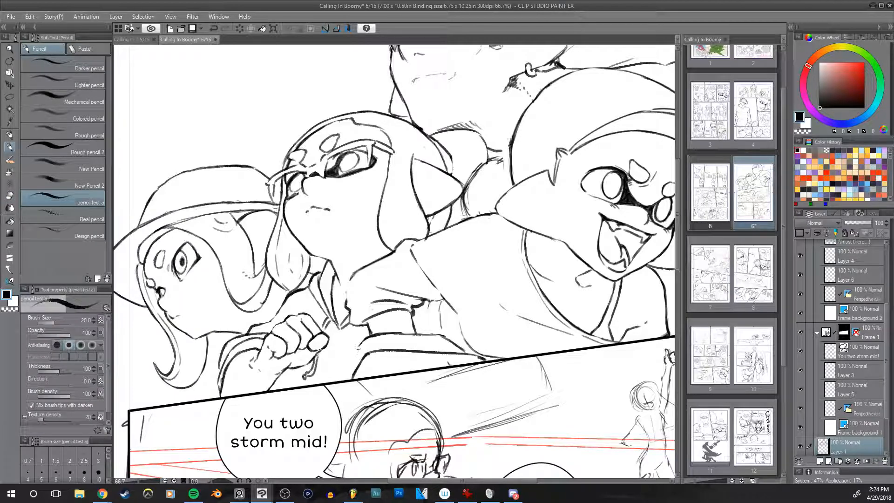
pyautogui.hotkey('ctrl', 'z')
pyautogui.moveTo(365, 343); pyautogui.dragTo(353, 372)
pyautogui.press('e')
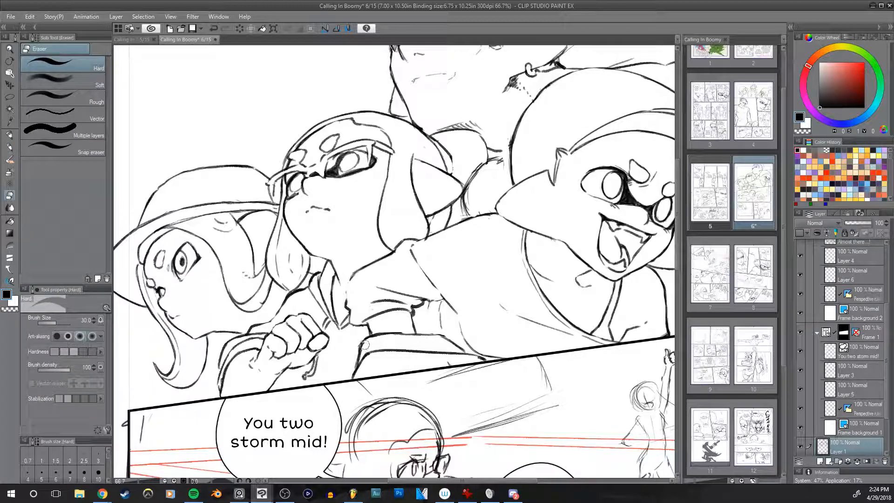
pyautogui.moveTo(363, 355)
pyautogui.mouseDown()
pyautogui.moveTo(364, 346)
pyautogui.moveTo(353, 363)
pyautogui.mouseUp()
pyautogui.hotkey('ctrl', 'z')
pyautogui.press('h')
pyautogui.moveTo(380, 301); pyautogui.dragTo(418, 295)
pyautogui.press('h')
pyautogui.moveTo(625, 269)
pyautogui.mouseDown()
pyautogui.moveTo(528, 328)
pyautogui.moveTo(527, 340)
pyautogui.moveTo(680, 293)
pyautogui.mouseUp()
pyautogui.press('p')
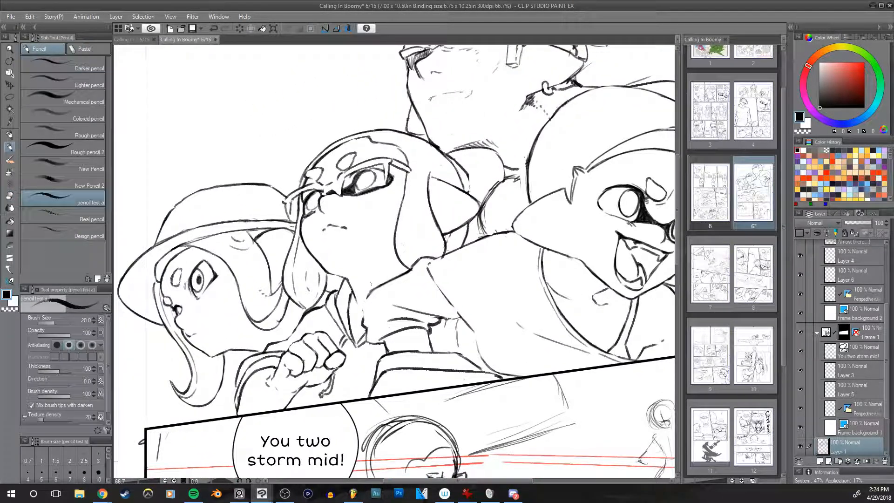
# Step: Touch up the middle girl's sleeve line and erase the rough lines between her hair tip and the right girl's head with the hard eraser
pyautogui.moveTo(363, 319); pyautogui.dragTo(370, 294)
pyautogui.moveTo(619, 248)
pyautogui.mouseDown()
pyautogui.moveTo(531, 242)
pyautogui.moveTo(582, 269)
pyautogui.moveTo(580, 290)
pyautogui.moveTo(639, 329)
pyautogui.mouseUp()
pyautogui.press('e')
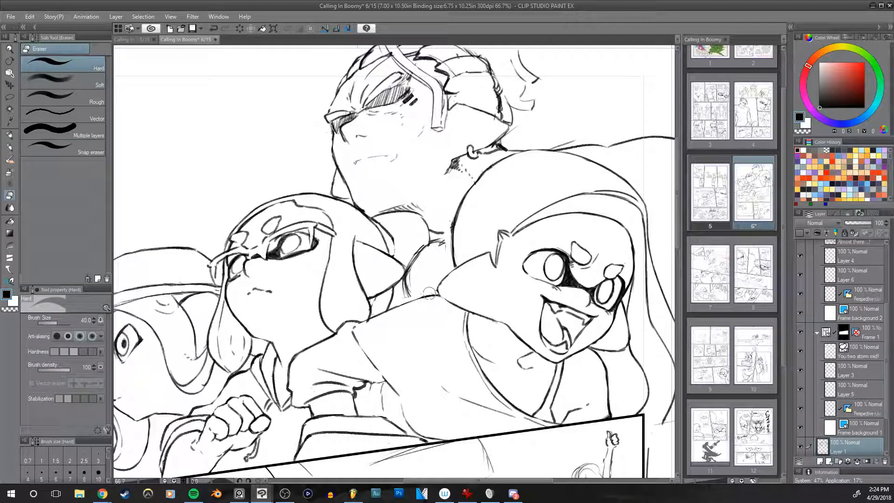
pyautogui.moveTo(434, 291)
pyautogui.mouseDown()
pyautogui.moveTo(481, 275)
pyautogui.moveTo(418, 315)
pyautogui.moveTo(438, 266)
pyautogui.moveTo(418, 310)
pyautogui.moveTo(440, 269)
pyautogui.mouseUp()
pyautogui.press(']')
pyautogui.press(']')
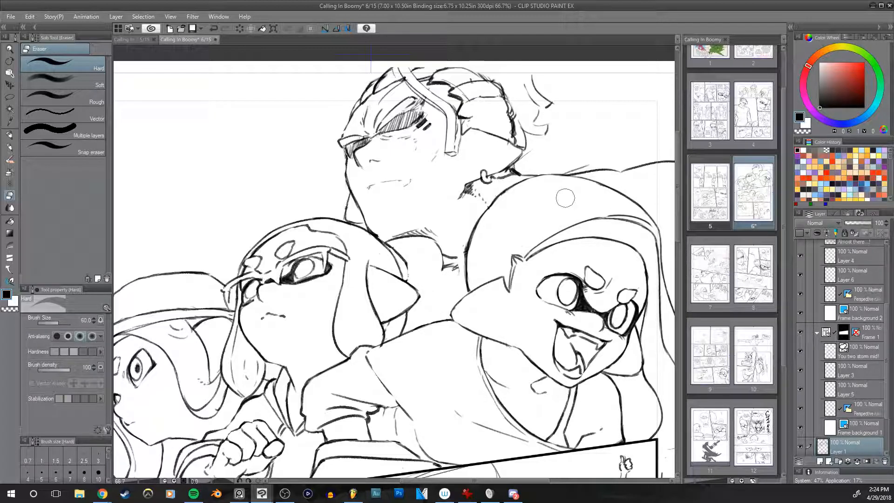
# Step: Redraw the rounded collar shape behind the middle girl's hair with the pencil at size 20, undoing the unwanted strokes
pyautogui.press('p')
pyautogui.moveTo(441, 234); pyautogui.dragTo(460, 241)
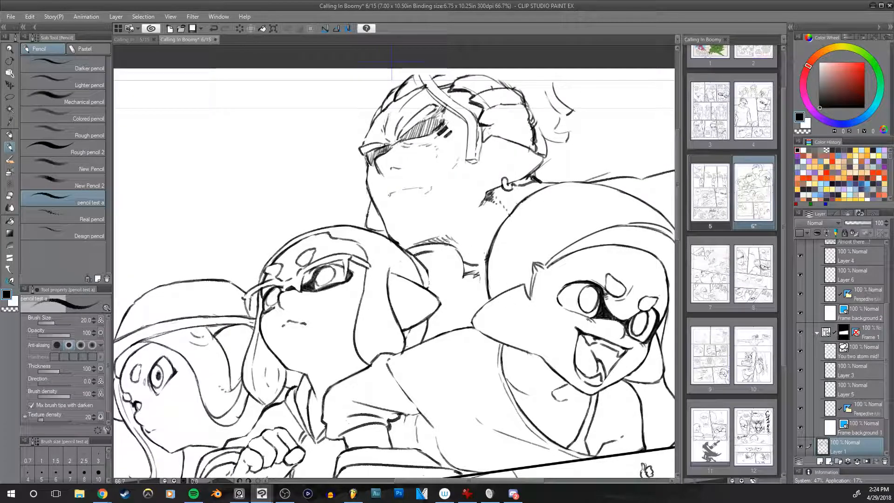
pyautogui.moveTo(421, 259)
pyautogui.mouseDown()
pyautogui.moveTo(464, 250)
pyautogui.moveTo(448, 305)
pyautogui.moveTo(455, 309)
pyautogui.moveTo(439, 312)
pyautogui.moveTo(443, 330)
pyautogui.mouseUp()
pyautogui.hotkey('ctrl', 'z')
pyautogui.hotkey('ctrl', 'z')
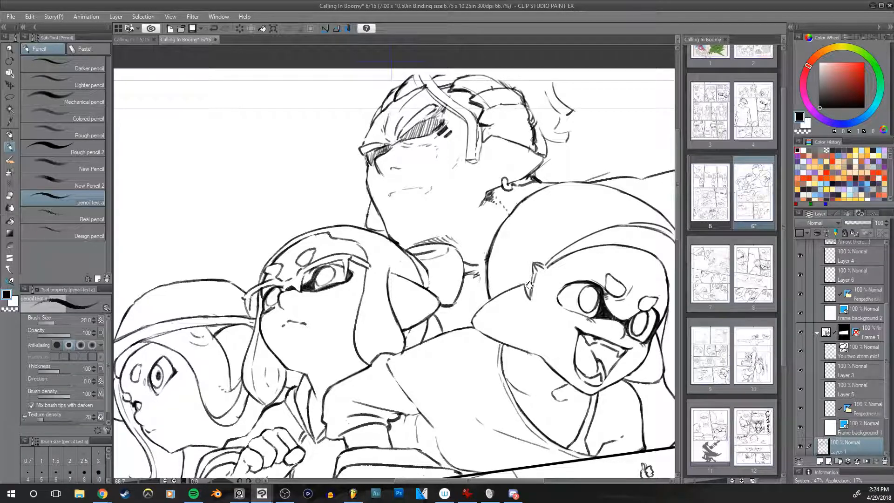
pyautogui.moveTo(529, 285); pyautogui.dragTo(501, 303)
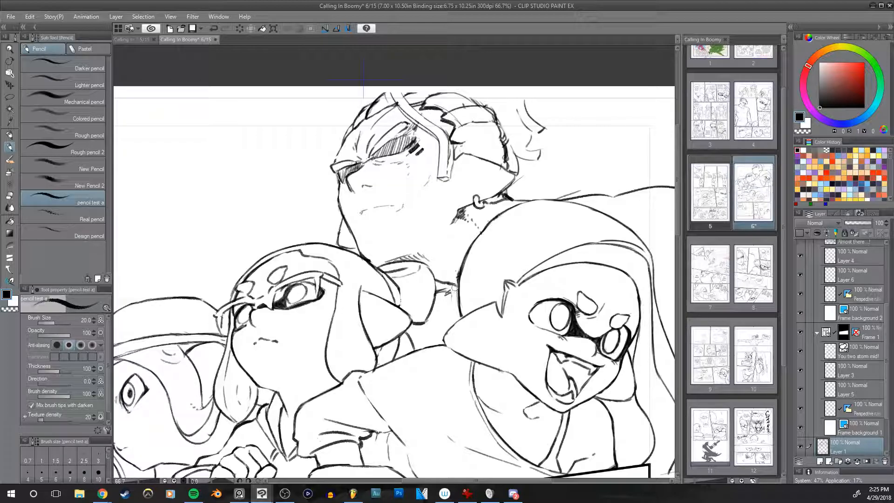
# Step: Erase the stray lines around the tall character's collar and neck with the hard eraser at sizes 70 and 50
pyautogui.press('e')
pyautogui.moveTo(451, 297)
pyautogui.mouseDown()
pyautogui.moveTo(442, 292)
pyautogui.moveTo(446, 300)
pyautogui.mouseUp()
pyautogui.moveTo(456, 229); pyautogui.dragTo(456, 261)
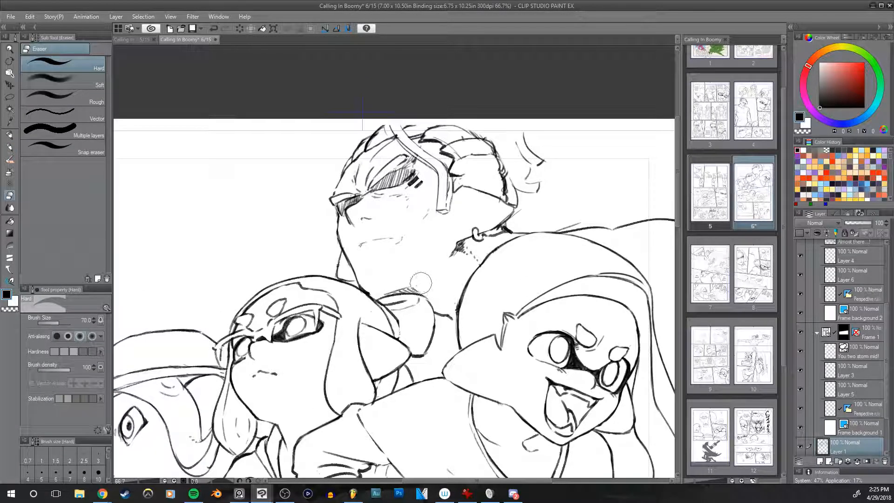
pyautogui.moveTo(451, 298); pyautogui.dragTo(433, 321)
pyautogui.press('[')
pyautogui.press('[')
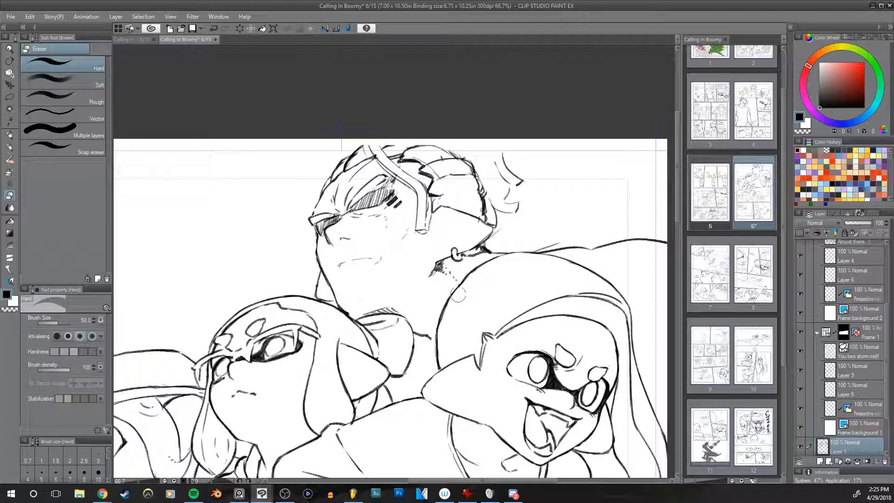
pyautogui.moveTo(477, 280); pyautogui.dragTo(504, 245)
# Step: Try to redraw the left outline of the right girl's head with the pencil
pyautogui.press('p')
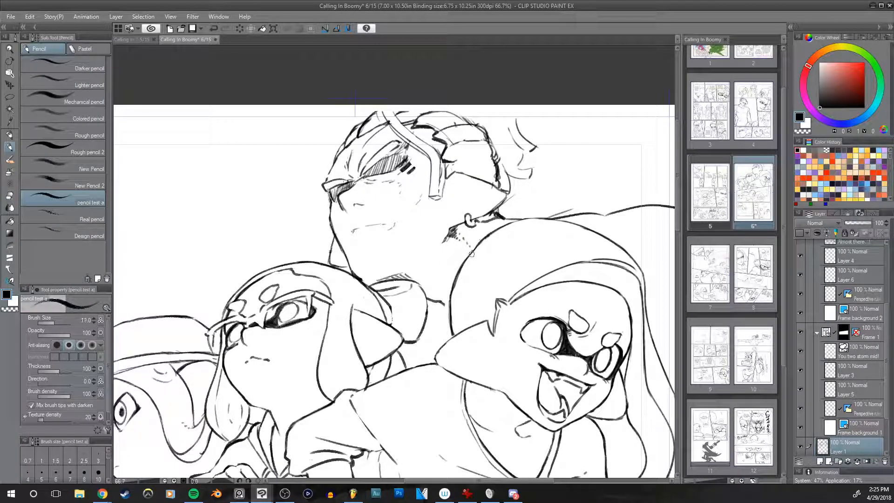
pyautogui.moveTo(451, 289)
pyautogui.mouseDown()
pyautogui.moveTo(452, 313)
pyautogui.moveTo(452, 287)
pyautogui.moveTo(452, 332)
pyautogui.mouseUp()
pyautogui.hotkey('ctrl', 'z')
pyautogui.hotkey('ctrl', 'z')
pyautogui.moveTo(555, 247); pyautogui.dragTo(493, 208)
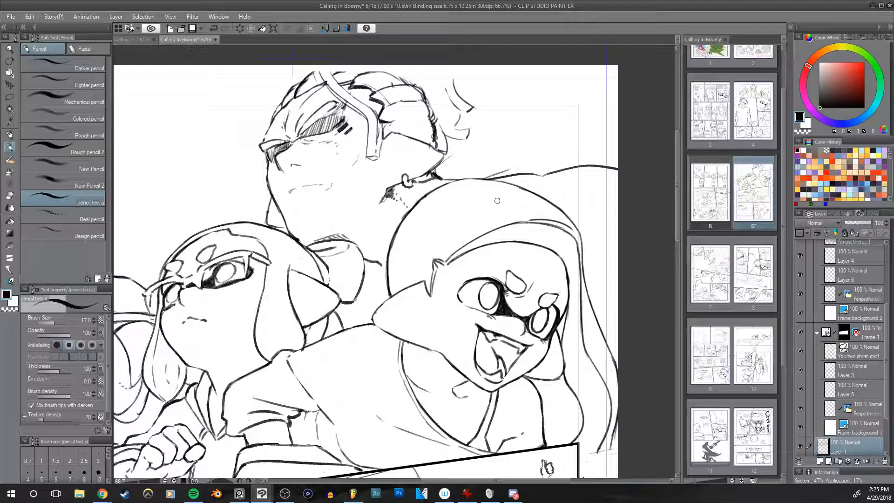
# Step: Rotate the canvas and redraw the tall character's forehead outline with the pencil at size 15
pyautogui.moveTo(472, 268); pyautogui.dragTo(536, 326)
pyautogui.press('r')
pyautogui.moveTo(582, 306); pyautogui.dragTo(566, 371)
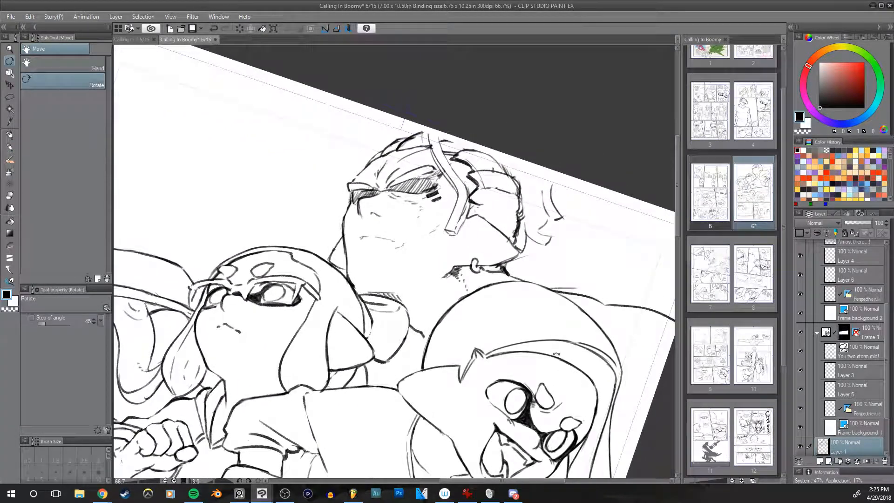
pyautogui.moveTo(453, 287); pyautogui.dragTo(501, 289)
pyautogui.scroll(1, 449, 249)
pyautogui.moveTo(499, 238); pyautogui.dragTo(480, 305)
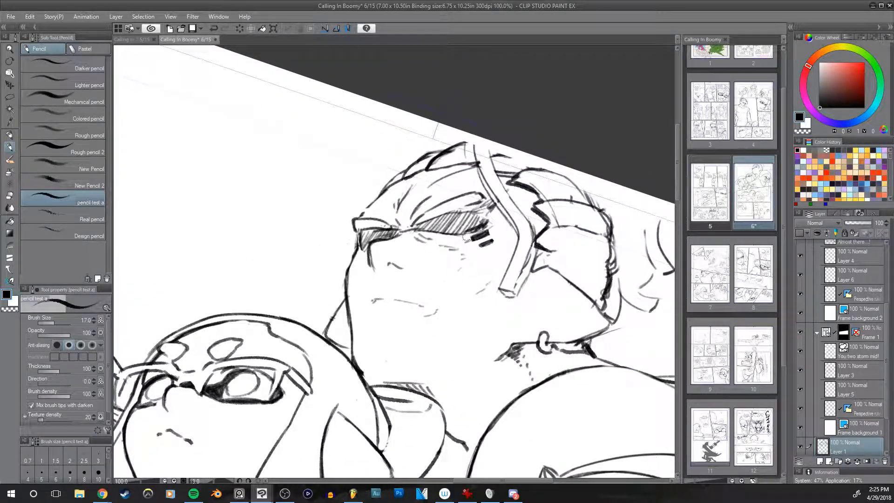
pyautogui.press('[')
pyautogui.moveTo(398, 183); pyautogui.dragTo(358, 217)
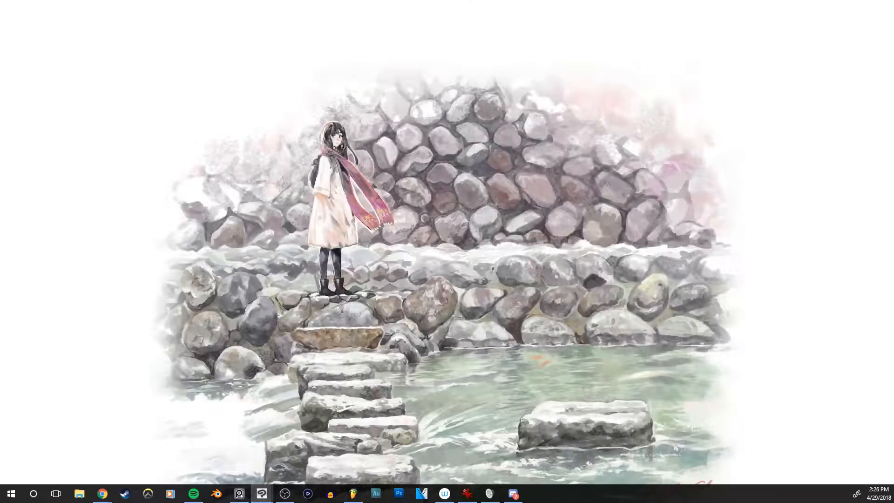
pyautogui.hotkey('alt', 'Tab')
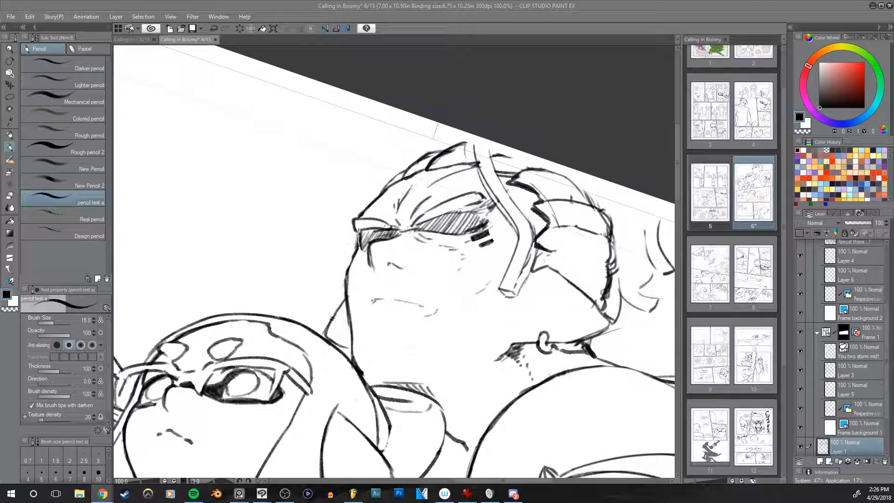
pyautogui.hotkey('alt', 'Tab')
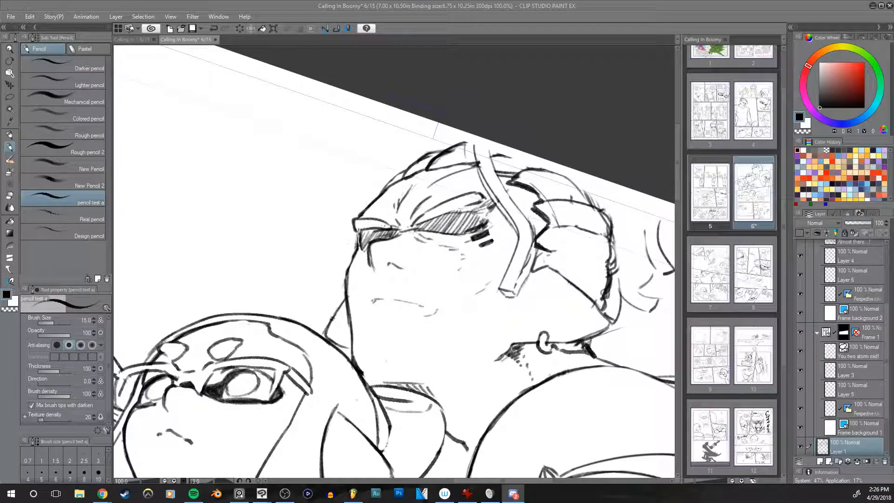
pyautogui.hotkey('alt', 'Tab')
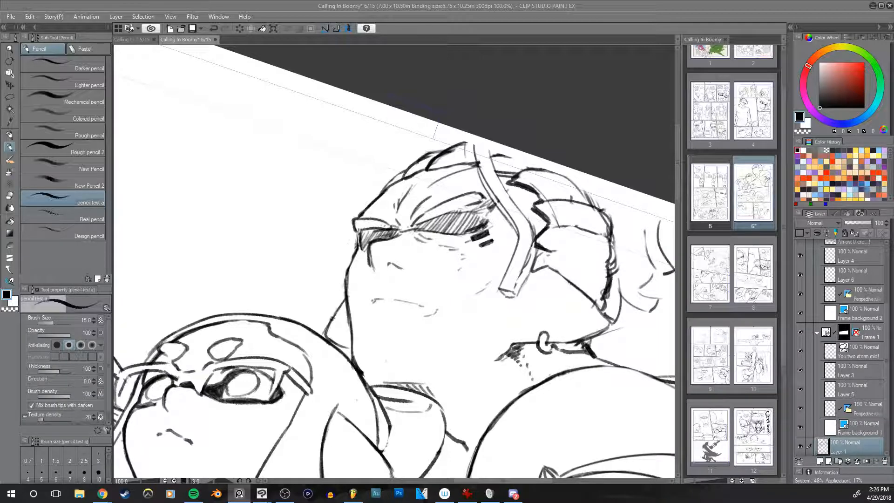
pyautogui.click(522, 28)
# Step: Refine the tall character's hairline, brow corner and front face outline with the pencil at size 12 and the hard eraser at sizes 50 and 25
pyautogui.moveTo(428, 154); pyautogui.dragTo(449, 152)
pyautogui.press(']')
pyautogui.moveTo(376, 228)
pyautogui.mouseDown()
pyautogui.moveTo(378, 244)
pyautogui.moveTo(377, 234)
pyautogui.mouseUp()
pyautogui.press('e')
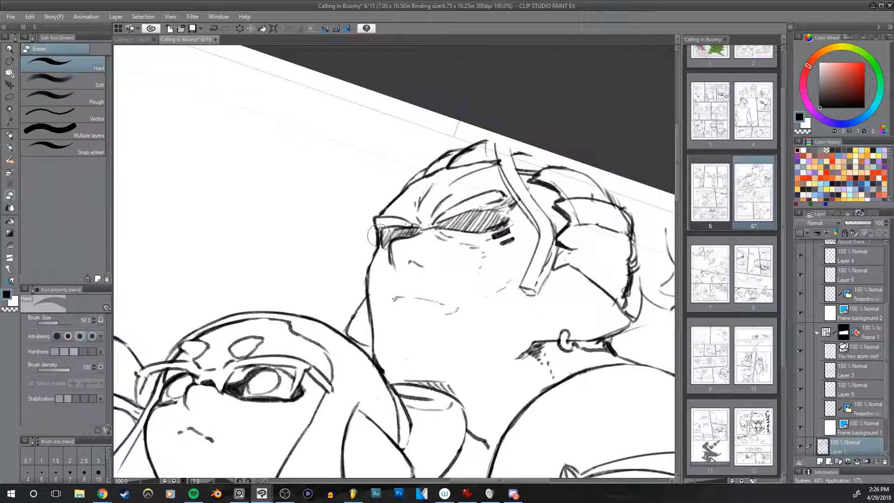
pyautogui.moveTo(370, 245)
pyautogui.mouseDown()
pyautogui.moveTo(385, 222)
pyautogui.moveTo(376, 264)
pyautogui.moveTo(377, 251)
pyautogui.mouseUp()
pyautogui.press('p')
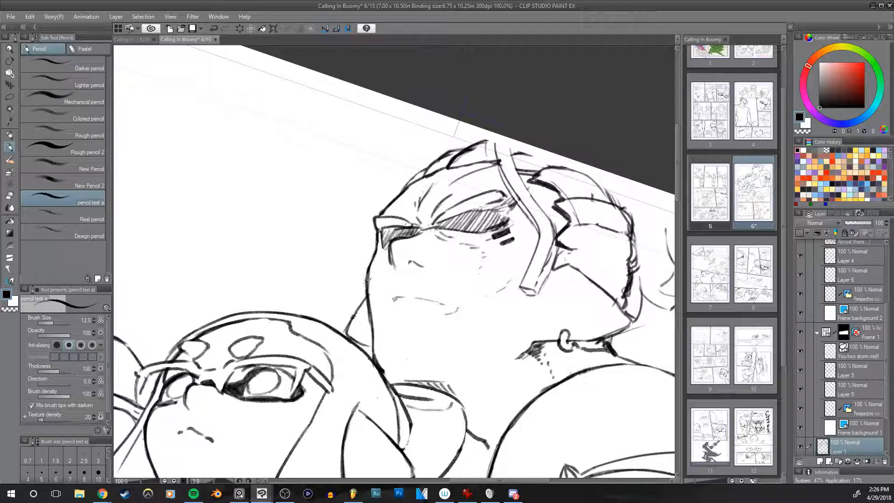
pyautogui.press('e')
pyautogui.press(']')
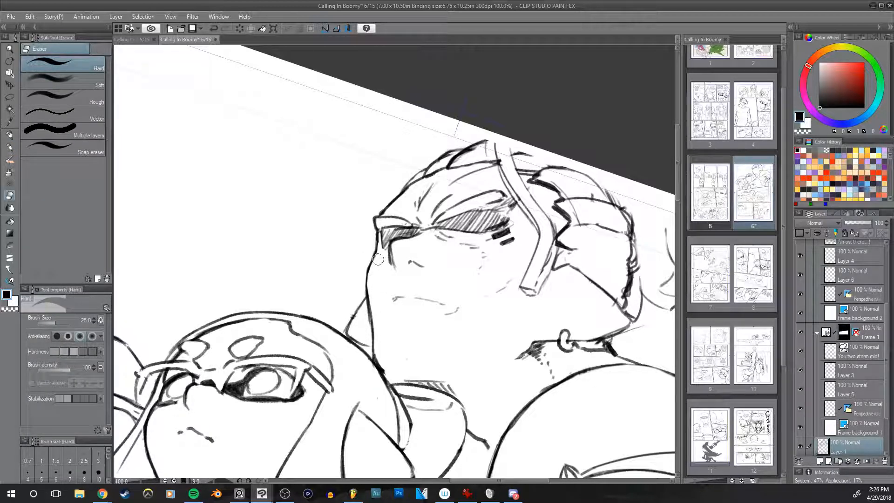
pyautogui.press('p')
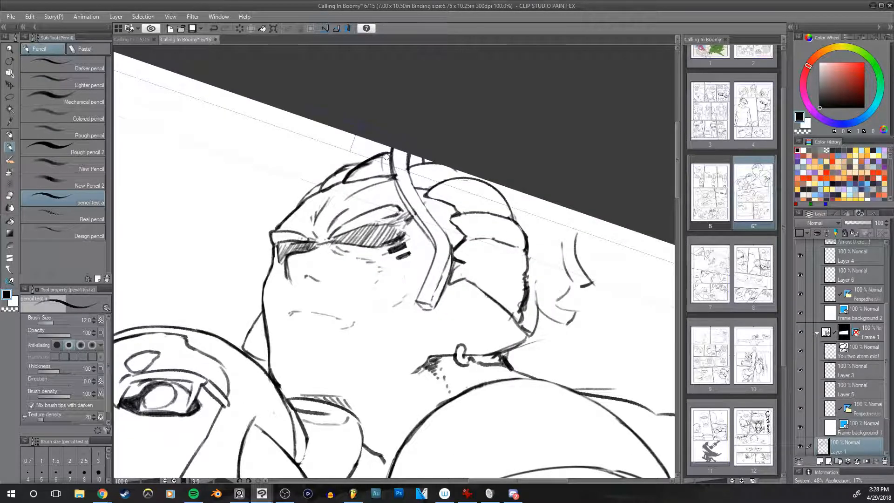
# Step: Erase the rough lines at the front of the tall character's hair beside the long strap with the hard eraser at size 20
pyautogui.press('e')
pyautogui.press('[')
pyautogui.moveTo(350, 178)
pyautogui.mouseDown()
pyautogui.moveTo(379, 158)
pyautogui.moveTo(385, 172)
pyautogui.mouseUp()
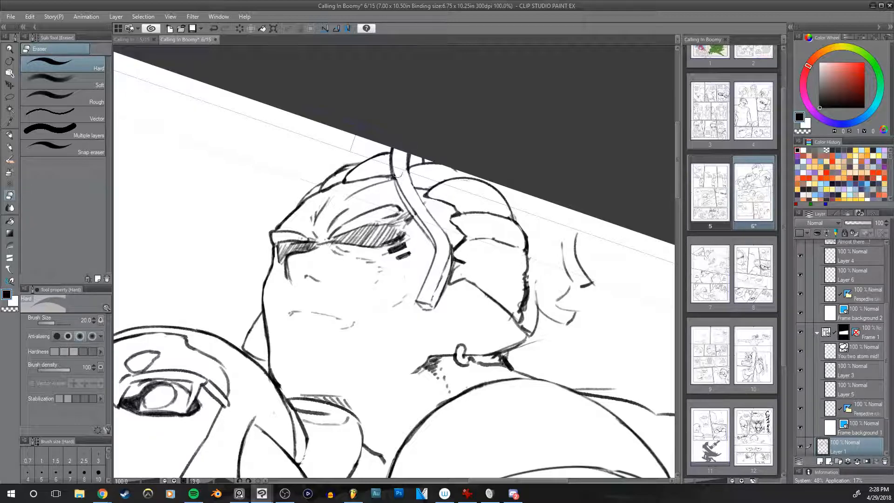
pyautogui.hotkey('alt', 'Tab')
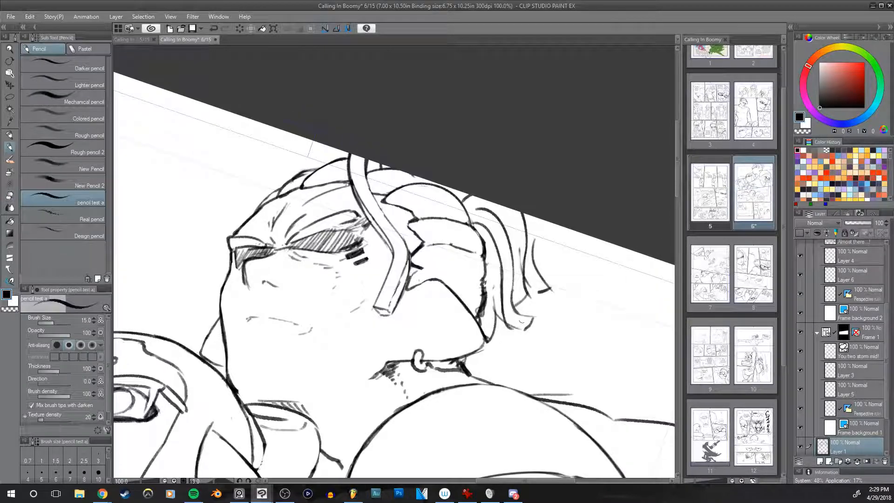
# Step: Draw the hanging strands behind the tall character's head with the pencil at size 15, undoing the unwanted strokes
pyautogui.hotkey('ctrl', 'z')
pyautogui.hotkey('ctrl', 'z')
pyautogui.moveTo(485, 258); pyautogui.dragTo(495, 323)
pyautogui.hotkey('ctrl', 'z')
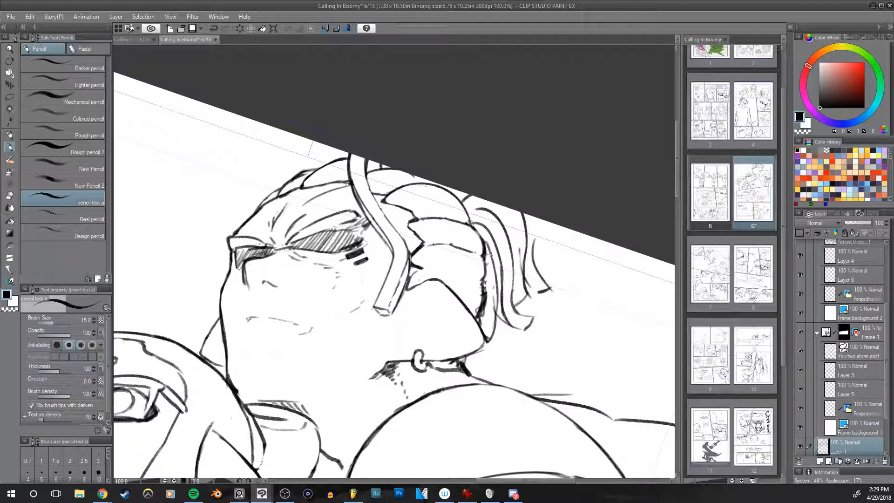
# Step: Erase the rough, dark back edge of the tall character's hair with the hard eraser at size 25
pyautogui.press('e')
pyautogui.moveTo(479, 302); pyautogui.dragTo(479, 297)
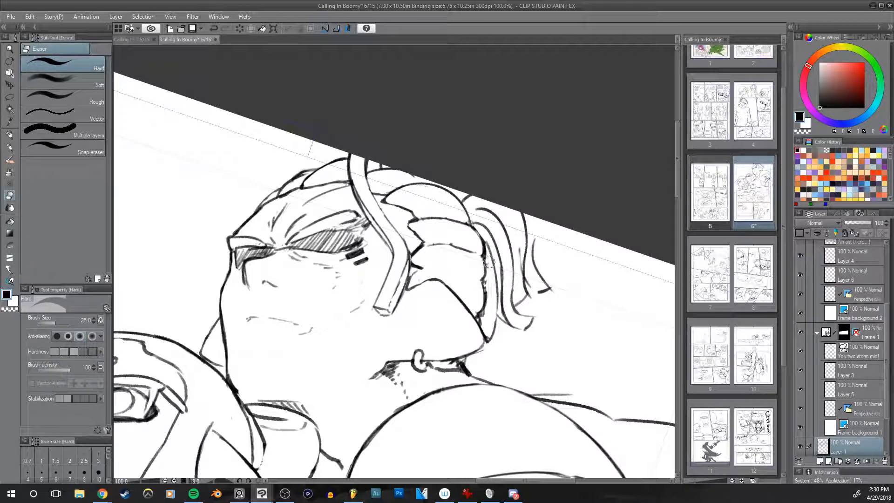
pyautogui.moveTo(487, 284); pyautogui.dragTo(489, 310)
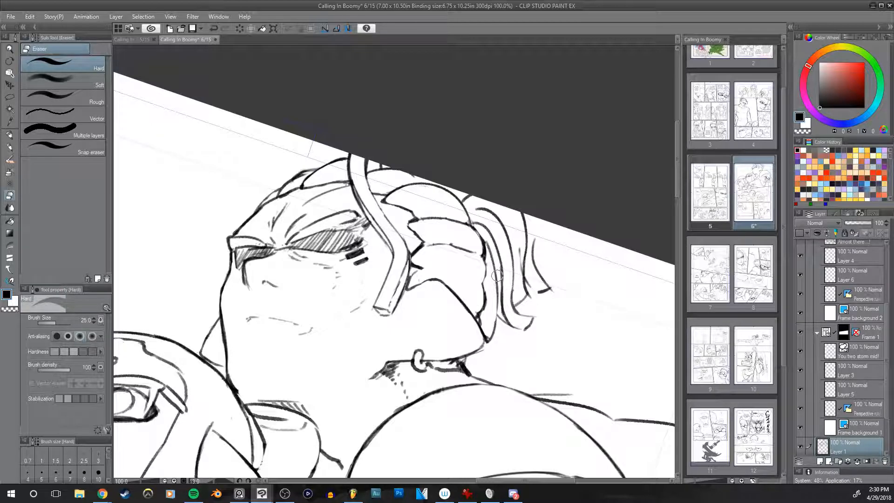
# Step: Redraw the scalloped back edge of the tall character's hair with a smaller pencil, undoing the unwanted strokes
pyautogui.scroll(2, 498, 275)
pyautogui.press('p')
pyautogui.moveTo(476, 242); pyautogui.dragTo(479, 286)
pyautogui.hotkey('ctrl', 'z')
pyautogui.press('[')
pyautogui.moveTo(476, 242)
pyautogui.mouseDown()
pyautogui.moveTo(479, 289)
pyautogui.moveTo(482, 279)
pyautogui.mouseUp()
pyautogui.hotkey('ctrl', 'z')
pyautogui.moveTo(478, 245)
pyautogui.mouseDown()
pyautogui.moveTo(474, 282)
pyautogui.moveTo(467, 225)
pyautogui.moveTo(473, 238)
pyautogui.moveTo(448, 188)
pyautogui.mouseUp()
# Step: Refine the curved dividing line across the tall character's hair with the pencil and the size 20 eraser, undoing the unwanted strokes
pyautogui.press('e')
pyautogui.press('[')
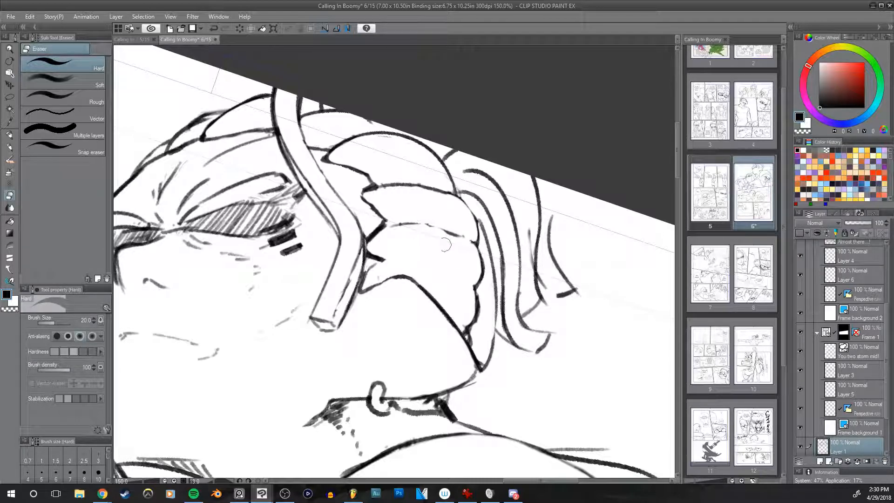
pyautogui.press('p')
pyautogui.moveTo(426, 224)
pyautogui.mouseDown()
pyautogui.moveTo(470, 242)
pyautogui.moveTo(462, 235)
pyautogui.mouseUp()
pyautogui.hotkey('ctrl', 'z')
# Step: Mirror the view and clean up the outlines of the hanging strands with the pencil and the hard eraser at size 20
pyautogui.hotkey('ctrl', 'z')
pyautogui.hotkey('ctrl', 'z')
pyautogui.hotkey('ctrl', 'z')
pyautogui.press('e')
pyautogui.moveTo(595, 302)
pyautogui.mouseDown()
pyautogui.moveTo(630, 329)
pyautogui.moveTo(668, 330)
pyautogui.mouseUp()
pyautogui.moveTo(598, 273)
pyautogui.mouseDown()
pyautogui.moveTo(581, 236)
pyautogui.moveTo(669, 226)
pyautogui.mouseUp()
pyautogui.press('h')
pyautogui.press('p')
pyautogui.moveTo(268, 208); pyautogui.dragTo(262, 165)
pyautogui.hotkey('ctrl', 'z')
pyautogui.press('e')
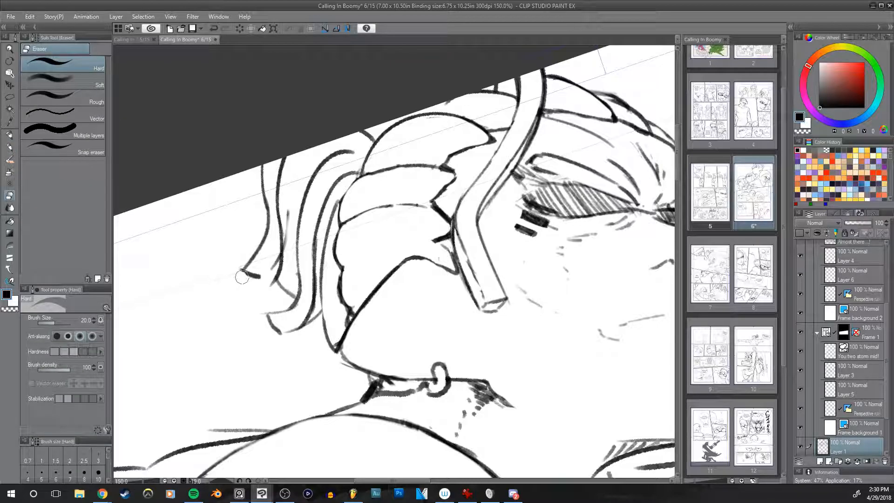
pyautogui.moveTo(292, 200)
pyautogui.mouseDown()
pyautogui.moveTo(291, 257)
pyautogui.moveTo(298, 253)
pyautogui.mouseUp()
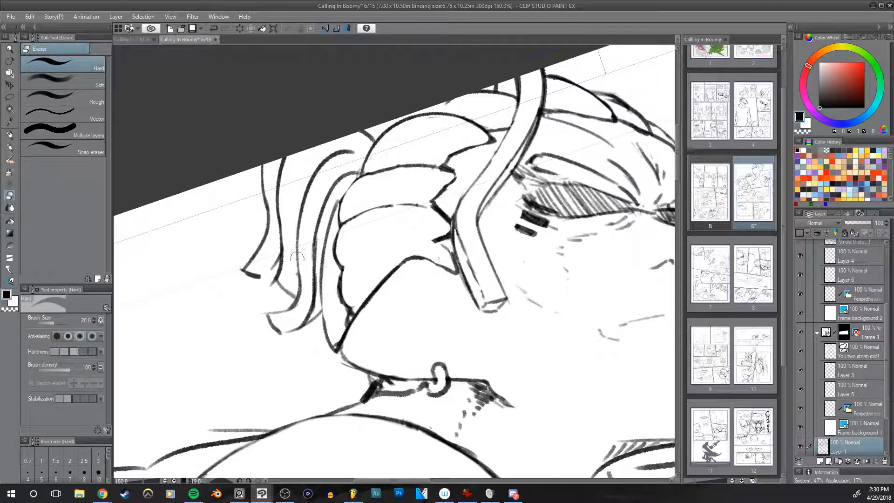
pyautogui.moveTo(271, 289); pyautogui.dragTo(292, 284)
# Step: Redraw the tips of the hanging strands with the pencil at size 8, undoing the unwanted stroke
pyautogui.press('p')
pyautogui.press('[')
pyautogui.press('[')
pyautogui.moveTo(279, 257); pyautogui.dragTo(270, 278)
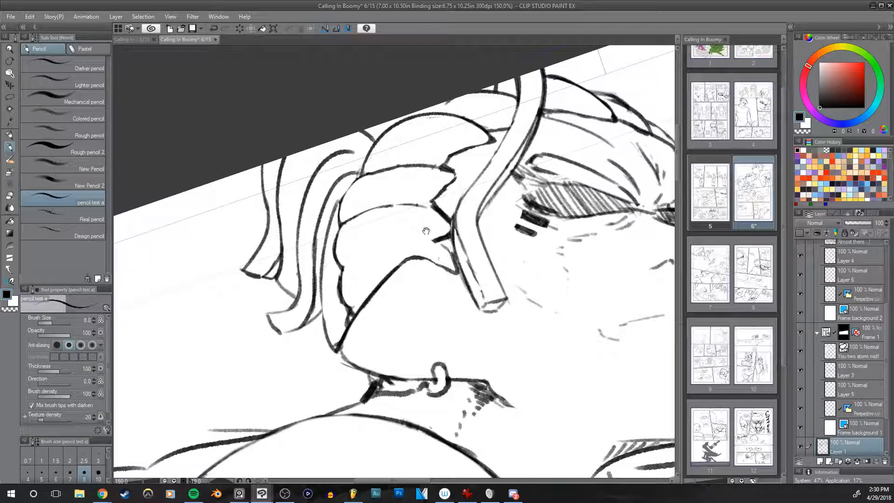
pyautogui.moveTo(425, 231); pyautogui.dragTo(431, 206)
pyautogui.moveTo(320, 290); pyautogui.dragTo(322, 321)
pyautogui.hotkey('ctrl', 'z')
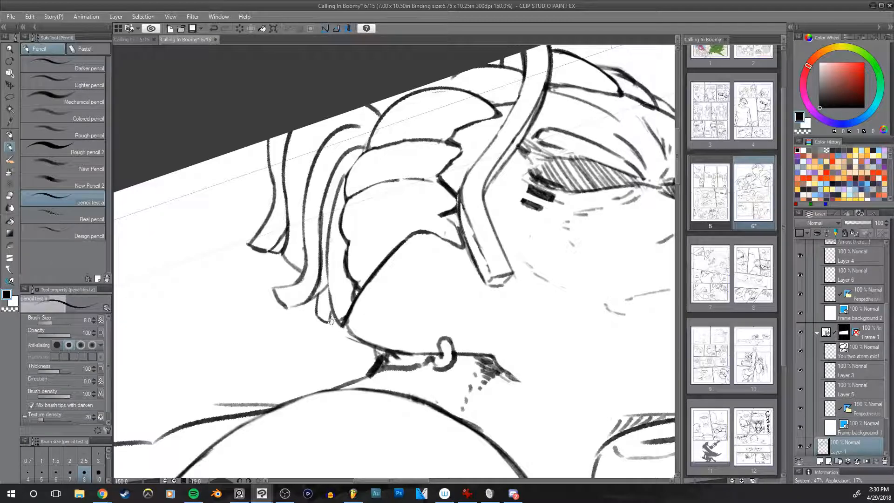
# Step: Return to the unmirrored view and add a curved dividing line across the lower part of the tall character's hair at pencil size 8
pyautogui.moveTo(490, 299); pyautogui.dragTo(445, 349)
pyautogui.press('h')
pyautogui.moveTo(563, 315); pyautogui.dragTo(489, 332)
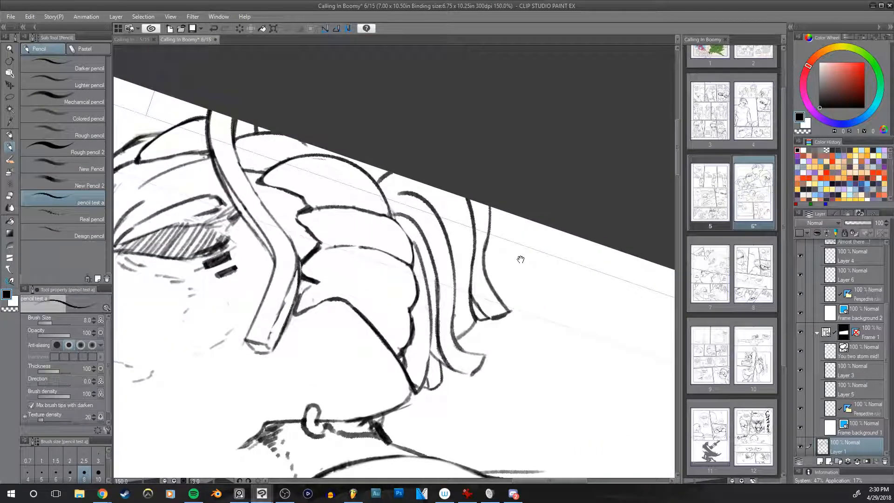
pyautogui.moveTo(520, 260); pyautogui.dragTo(579, 264)
pyautogui.moveTo(431, 225); pyautogui.dragTo(445, 120)
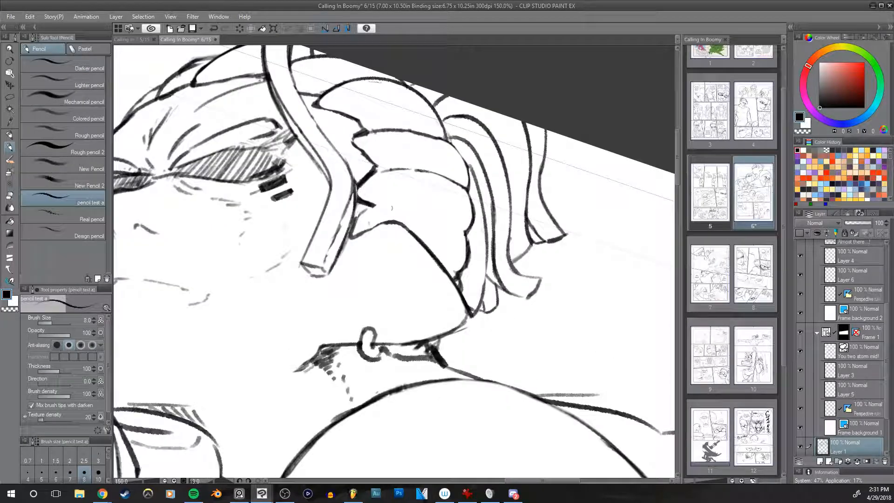
pyautogui.press('e')
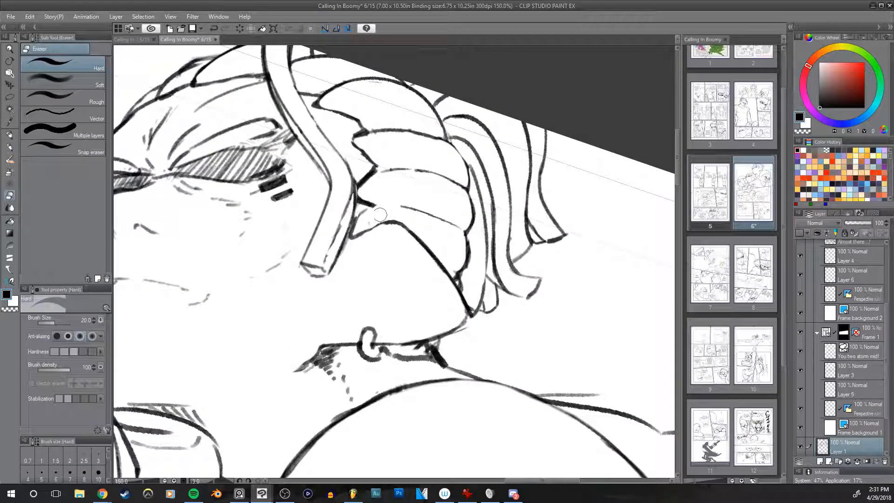
# Step: Trim the outer end of the tall character's upper brow line with the size 17 hard eraser and extend it with the size 8 pencil
pyautogui.moveTo(432, 214)
pyautogui.mouseDown()
pyautogui.moveTo(581, 239)
pyautogui.moveTo(582, 230)
pyautogui.mouseUp()
pyautogui.press(']')
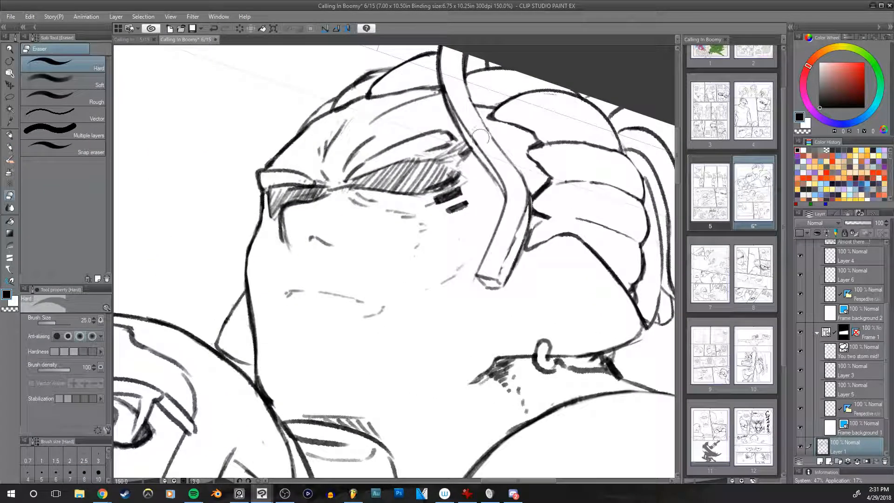
pyautogui.moveTo(490, 183); pyautogui.dragTo(469, 215)
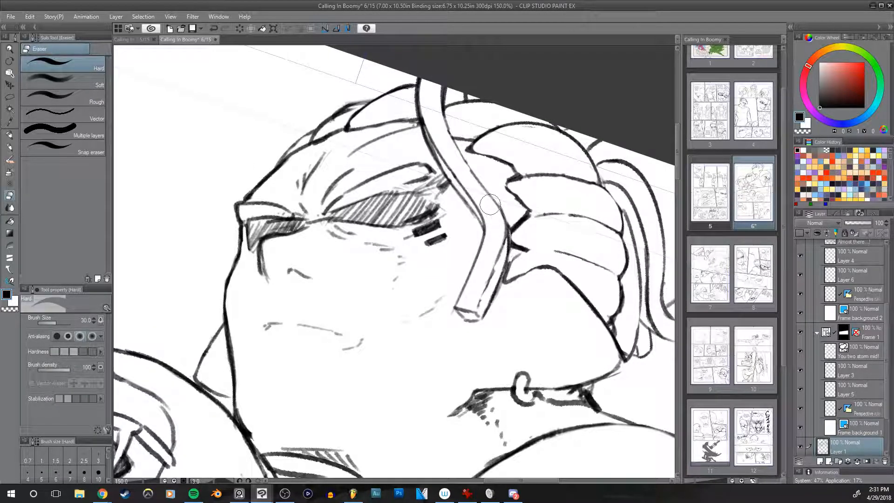
pyautogui.moveTo(328, 163); pyautogui.dragTo(393, 154)
pyautogui.press('[')
pyautogui.press('[')
pyautogui.press('[')
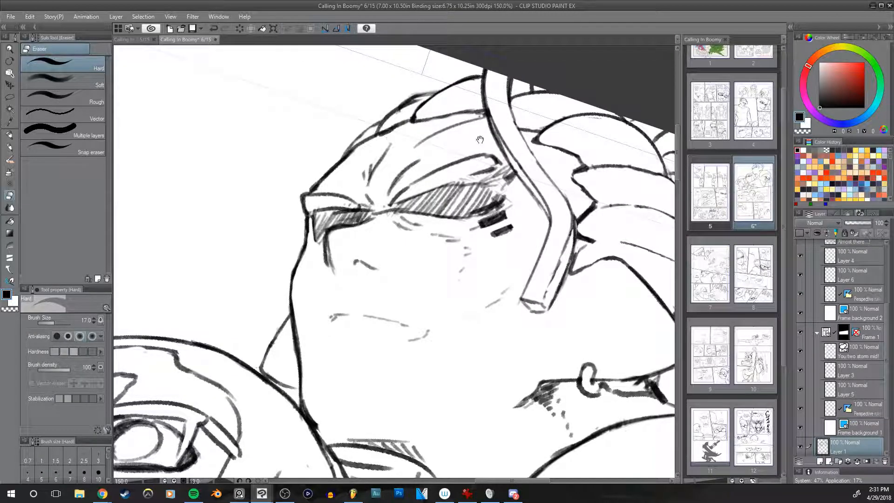
pyautogui.moveTo(562, 212); pyautogui.dragTo(517, 178)
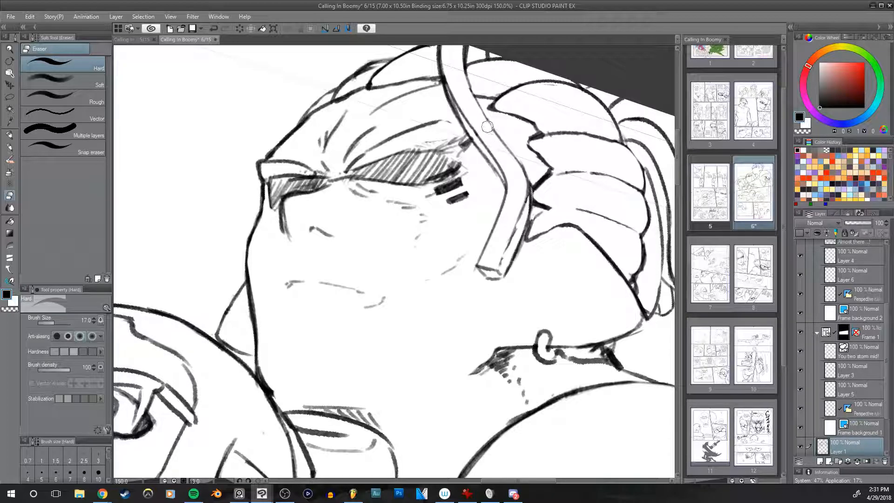
pyautogui.press('p')
pyautogui.moveTo(435, 123); pyautogui.dragTo(463, 120)
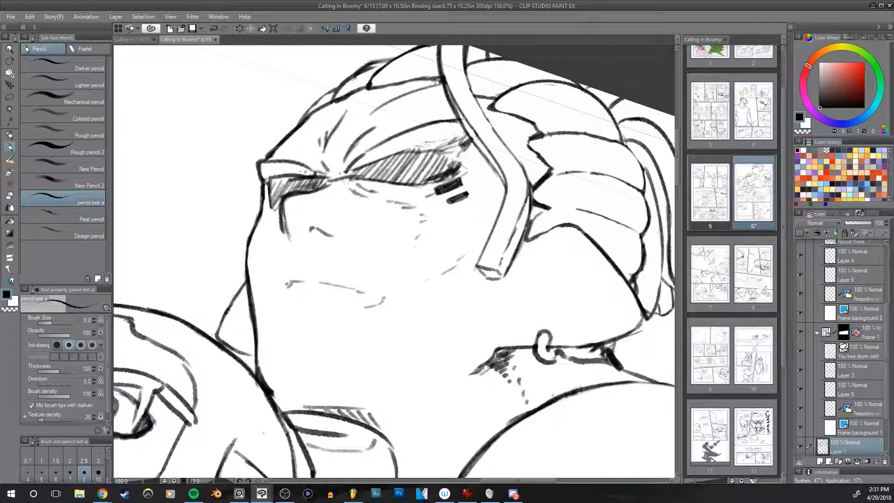
# Step: Clean up the shading around the outer corner of the tall character's brow with the hard eraser, undoing the unwanted pencil stroke
pyautogui.moveTo(389, 156)
pyautogui.mouseDown()
pyautogui.moveTo(474, 141)
pyautogui.moveTo(462, 151)
pyautogui.moveTo(446, 138)
pyautogui.moveTo(399, 148)
pyautogui.mouseUp()
pyautogui.hotkey('ctrl', 'z')
pyautogui.press('e')
pyautogui.press('[')
pyautogui.moveTo(450, 137); pyautogui.dragTo(467, 134)
# Step: Rework the back corner of the tall character's jaw with the size 20 eraser and the size 15 pencil, undoing the unwanted strokes
pyautogui.press('[')
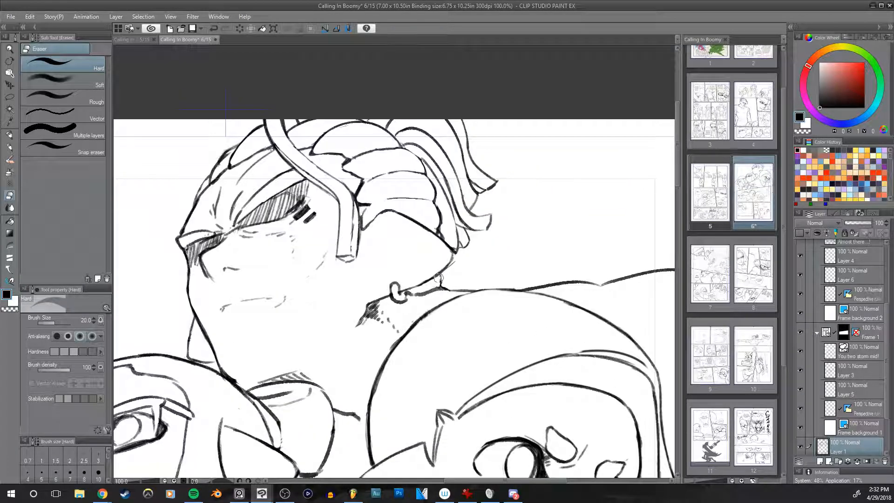
pyautogui.moveTo(439, 280)
pyautogui.mouseDown()
pyautogui.moveTo(460, 251)
pyautogui.moveTo(452, 250)
pyautogui.mouseUp()
pyautogui.hotkey('ctrl', 'z')
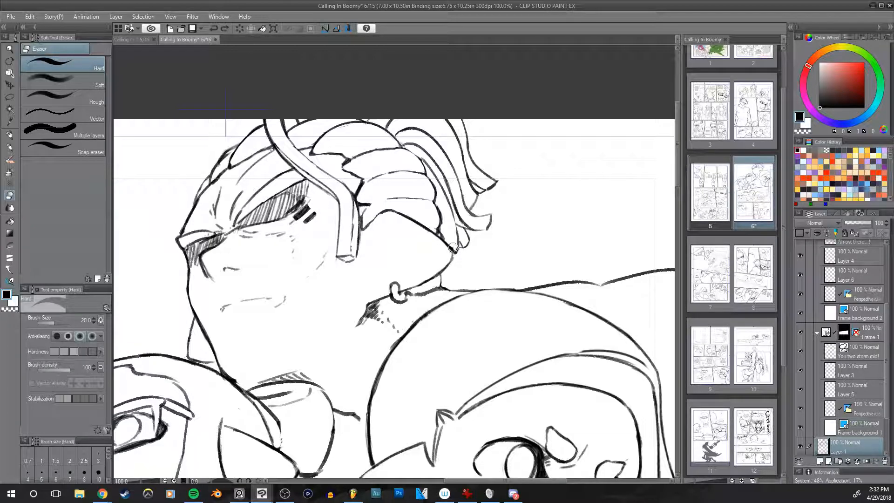
pyautogui.press('p')
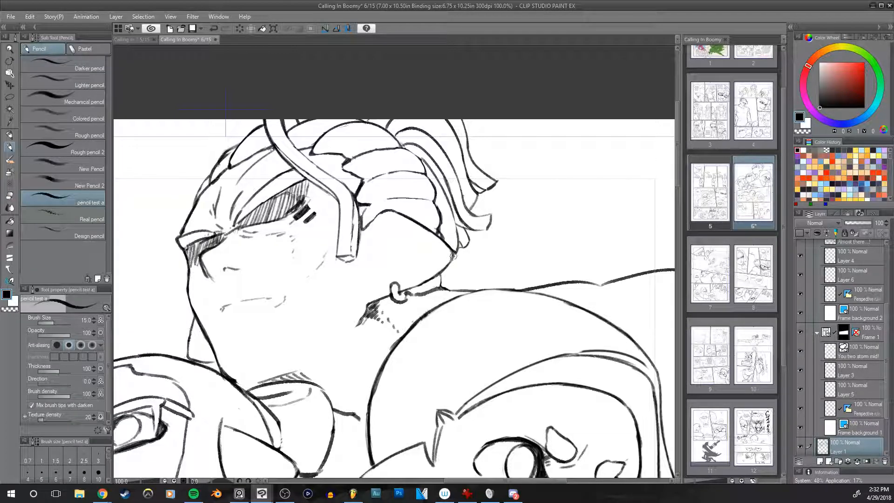
pyautogui.moveTo(411, 289)
pyautogui.mouseDown()
pyautogui.moveTo(449, 263)
pyautogui.moveTo(439, 273)
pyautogui.mouseUp()
pyautogui.hotkey('ctrl', 'z')
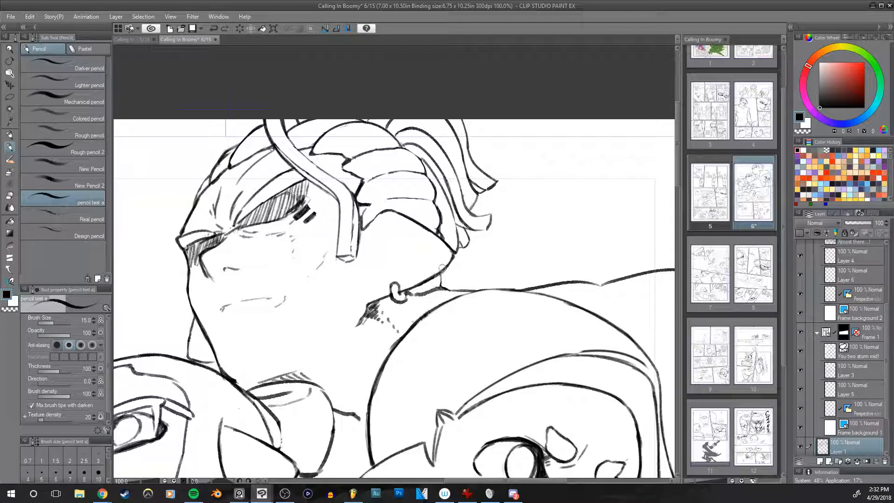
# Step: Examine the top panel's faces and overall composition in mirrored and normal view, close up and from further out
pyautogui.moveTo(508, 276); pyautogui.dragTo(523, 235)
pyautogui.press('h')
pyautogui.moveTo(553, 275)
pyautogui.mouseDown()
pyautogui.moveTo(497, 234)
pyautogui.moveTo(552, 249)
pyautogui.moveTo(491, 277)
pyautogui.mouseUp()
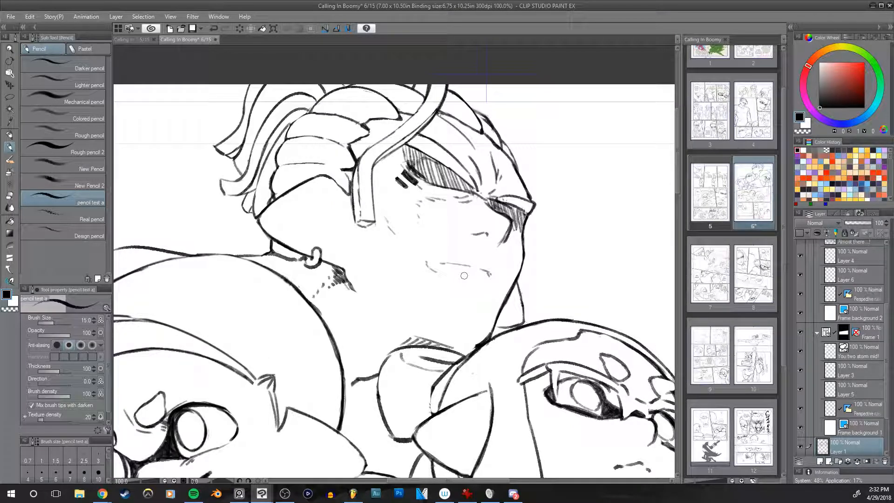
pyautogui.moveTo(410, 299); pyautogui.dragTo(474, 269)
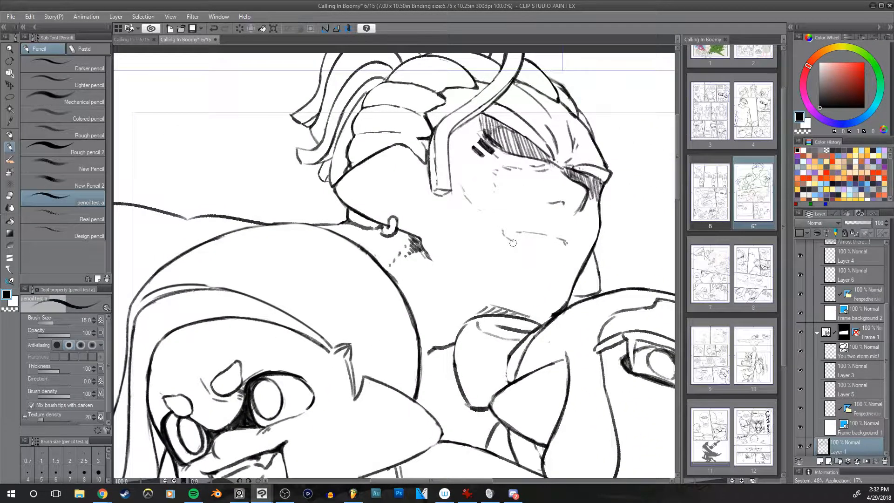
pyautogui.scroll(-2, 513, 243)
pyautogui.moveTo(513, 243); pyautogui.dragTo(431, 239)
pyautogui.scroll(1, 498, 274)
pyautogui.moveTo(471, 267)
pyautogui.mouseDown()
pyautogui.moveTo(545, 255)
pyautogui.moveTo(522, 243)
pyautogui.mouseUp()
pyautogui.press('h')
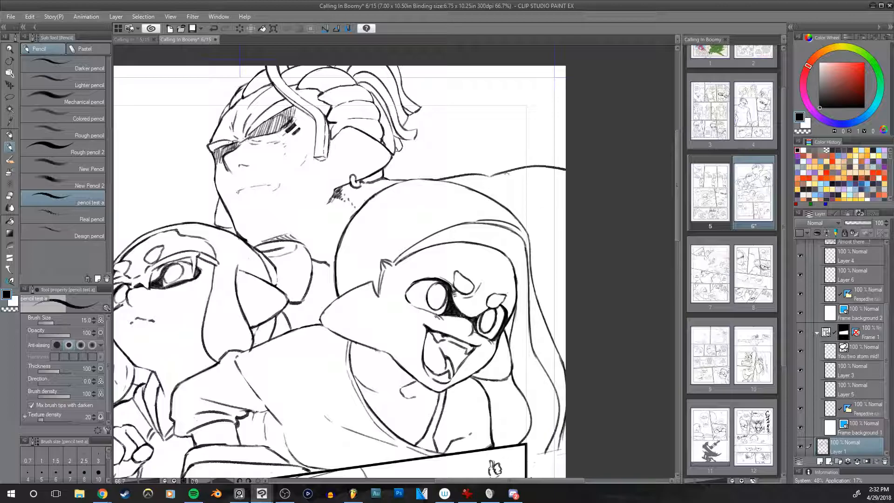
# Step: Try a short pencil stroke below the tall character's shoulder line beside the shouting character's head and undo it
pyautogui.moveTo(497, 190); pyautogui.dragTo(506, 202)
pyautogui.hotkey('ctrl', 'z')
pyautogui.moveTo(590, 260); pyautogui.dragTo(634, 255)
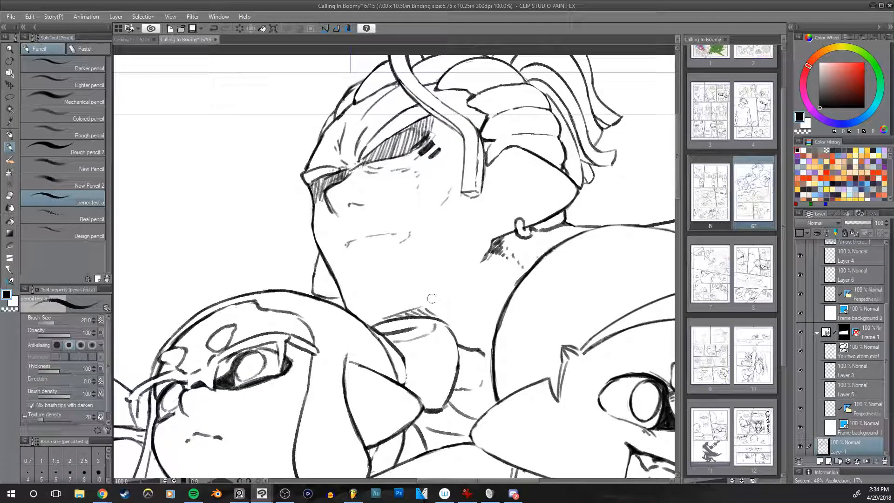
pyautogui.hotkey('ctrl', 'z')
# Step: Check the finished top panel mirrored and unmirrored, and bring the second panel into view
pyautogui.moveTo(435, 296)
pyautogui.mouseDown()
pyautogui.moveTo(482, 258)
pyautogui.moveTo(471, 274)
pyautogui.moveTo(491, 245)
pyautogui.moveTo(516, 275)
pyautogui.moveTo(569, 243)
pyautogui.mouseUp()
pyautogui.press('h')
pyautogui.moveTo(534, 280); pyautogui.dragTo(588, 214)
pyautogui.press('h')
pyautogui.scroll(-3, 584, 212)
pyautogui.moveTo(594, 308); pyautogui.dragTo(511, 130)
pyautogui.scroll(1, 481, 224)
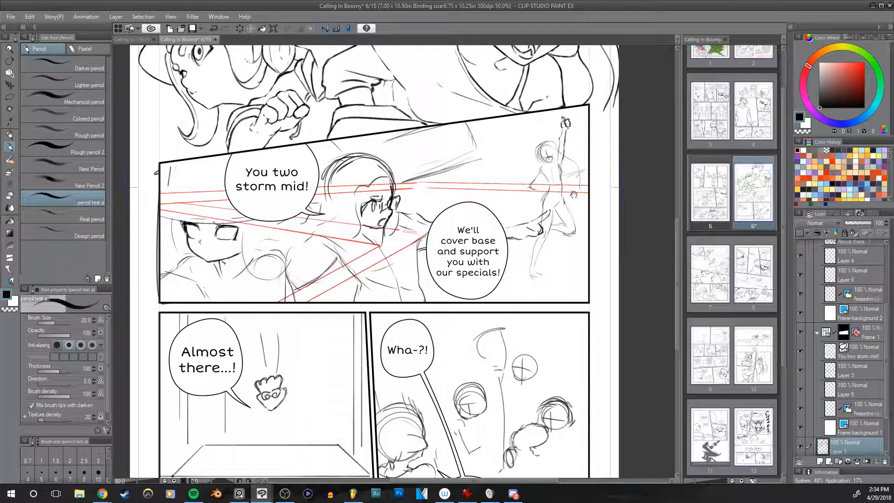
# Step: Select Layer 5 in the second panel's frame and move its red guide lines lower in the panel
pyautogui.moveTo(575, 201); pyautogui.dragTo(573, 255)
pyautogui.keyDown('ctrl'); pyautogui.keyDown('shift'); pyautogui.click(540, 242); pyautogui.keyUp('shift'); pyautogui.keyUp('ctrl')
pyautogui.scroll(-1, 884, 335)
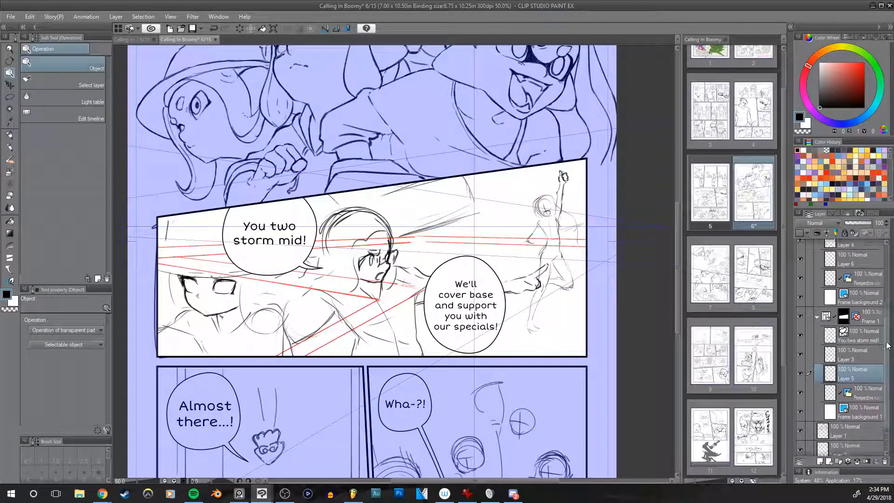
pyautogui.click(833, 352)
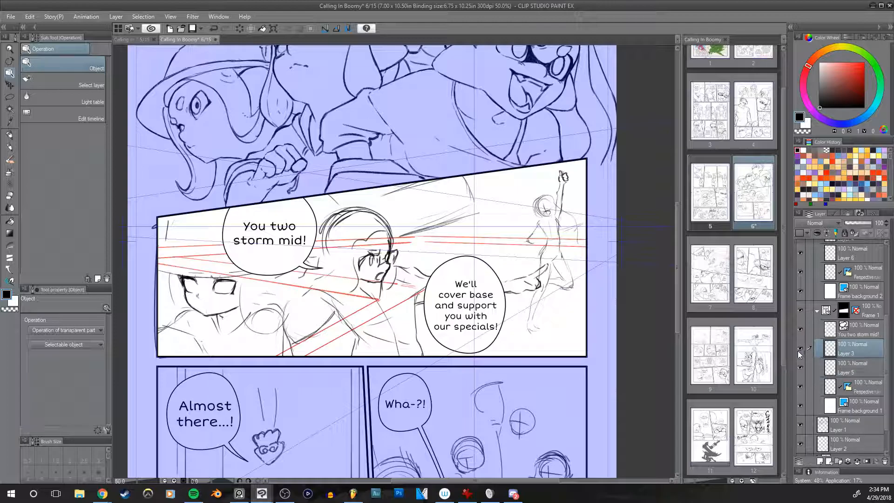
pyautogui.click(827, 371)
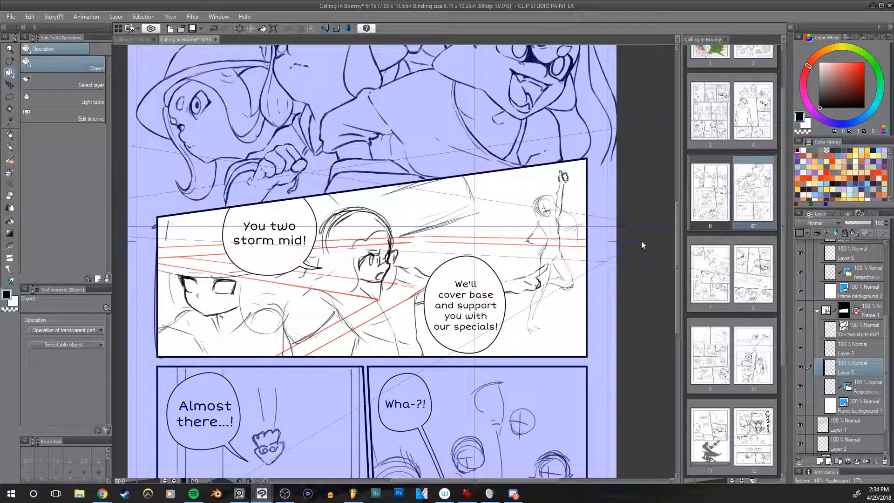
pyautogui.moveTo(521, 248)
pyautogui.mouseDown()
pyautogui.moveTo(515, 289)
pyautogui.moveTo(510, 279)
pyautogui.mouseUp()
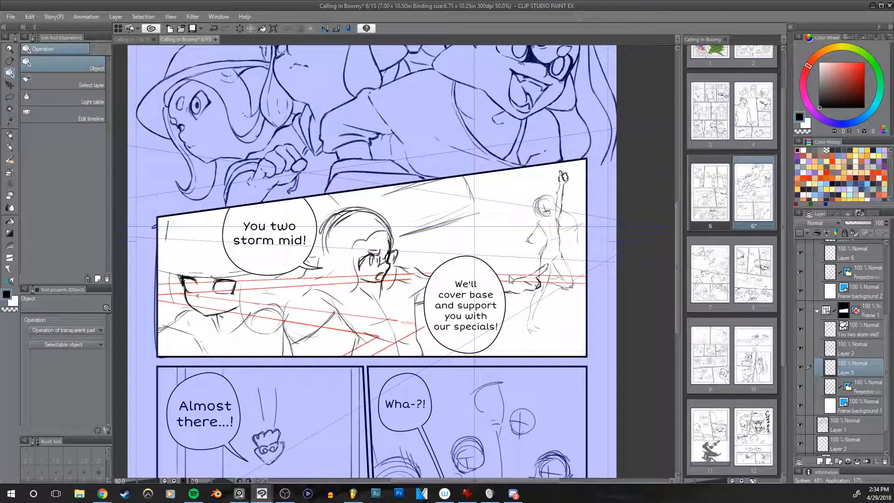
pyautogui.moveTo(520, 286); pyautogui.dragTo(518, 277)
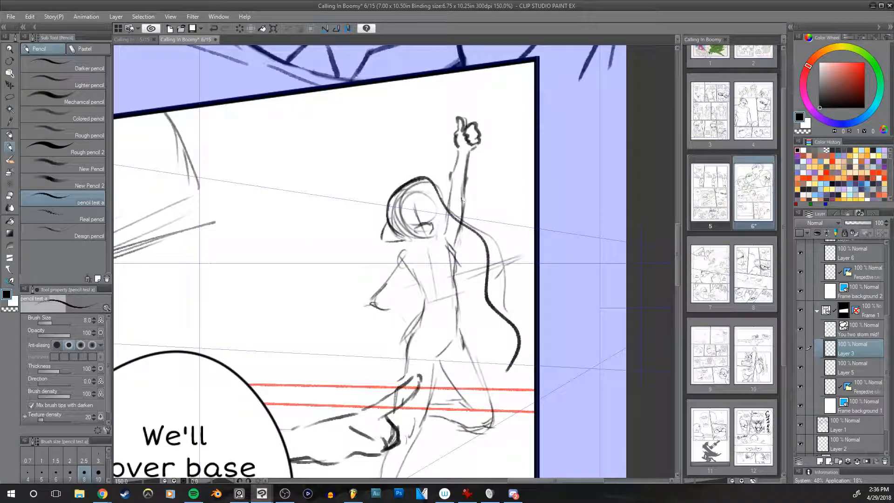
# Step: On Layer 3, clear the construction lines from the thumbs-up character's face and draw the upper eye line with the size 7 pencil
pyautogui.moveTo(573, 261); pyautogui.dragTo(558, 331)
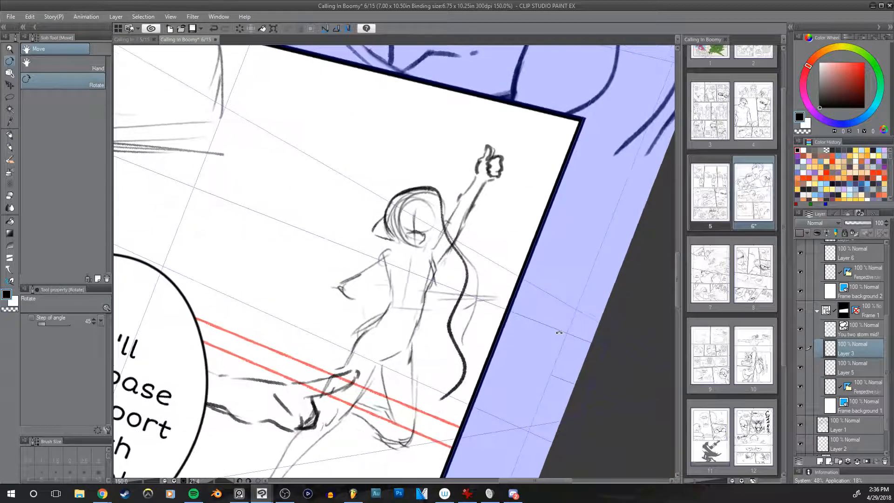
pyautogui.moveTo(543, 257)
pyautogui.mouseDown()
pyautogui.moveTo(510, 222)
pyautogui.moveTo(527, 195)
pyautogui.moveTo(524, 250)
pyautogui.moveTo(517, 210)
pyautogui.moveTo(522, 261)
pyautogui.mouseUp()
pyautogui.moveTo(463, 268)
pyautogui.mouseDown()
pyautogui.moveTo(482, 194)
pyautogui.moveTo(481, 261)
pyautogui.mouseUp()
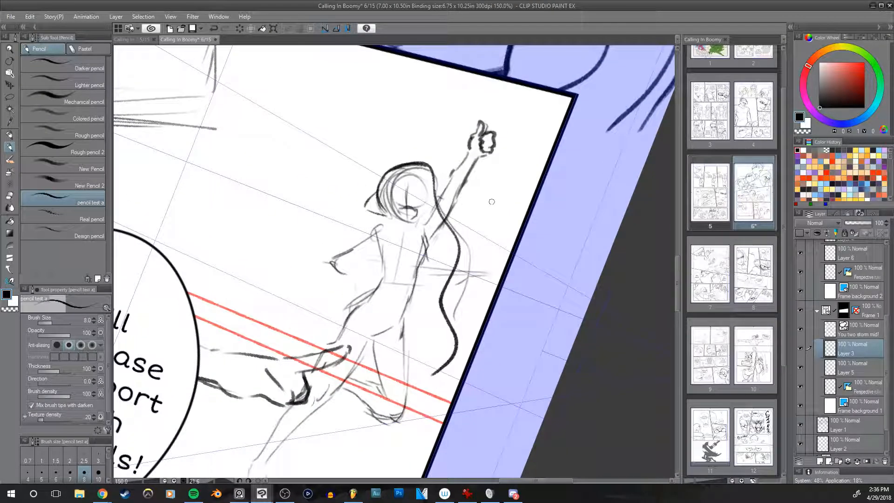
pyautogui.scroll(2, 492, 201)
pyautogui.press('e')
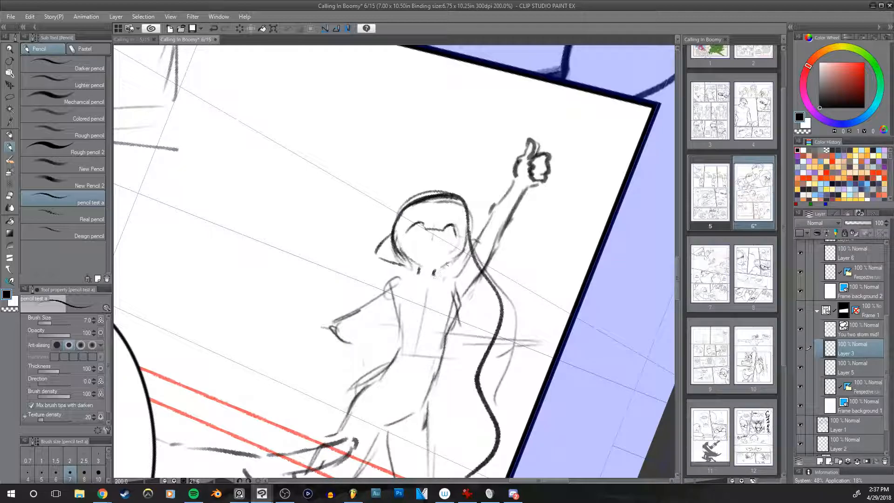
pyautogui.press('h')
pyautogui.moveTo(539, 234)
pyautogui.mouseDown()
pyautogui.moveTo(548, 227)
pyautogui.moveTo(535, 223)
pyautogui.mouseUp()
pyautogui.press('h')
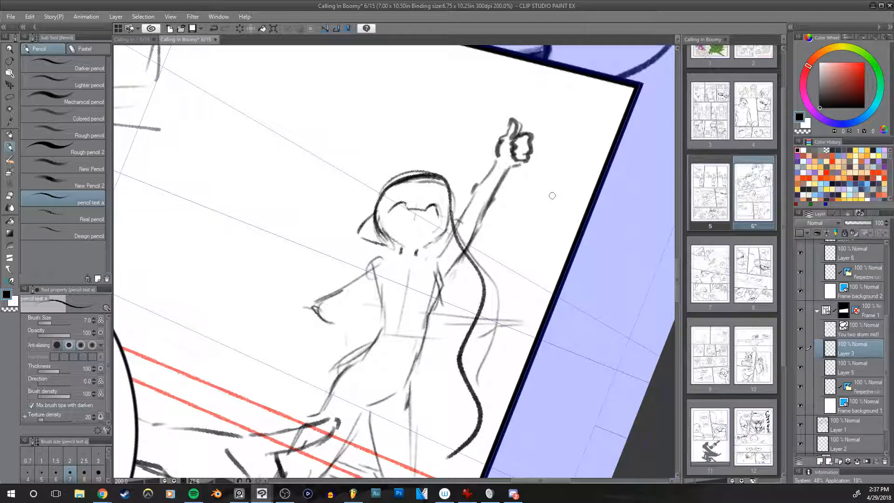
# Step: Thin and redraw the thumbs-up character's head outline with the hard eraser and the size 7 pencil, undoing unwanted strokes and checking it mirrored
pyautogui.press('e')
pyautogui.moveTo(385, 197)
pyautogui.mouseDown()
pyautogui.moveTo(411, 179)
pyautogui.moveTo(432, 183)
pyautogui.moveTo(388, 192)
pyautogui.mouseUp()
pyautogui.press('[')
pyautogui.press('[')
pyautogui.moveTo(373, 226)
pyautogui.mouseDown()
pyautogui.moveTo(380, 215)
pyautogui.moveTo(375, 226)
pyautogui.moveTo(406, 230)
pyautogui.mouseUp()
pyautogui.press('p')
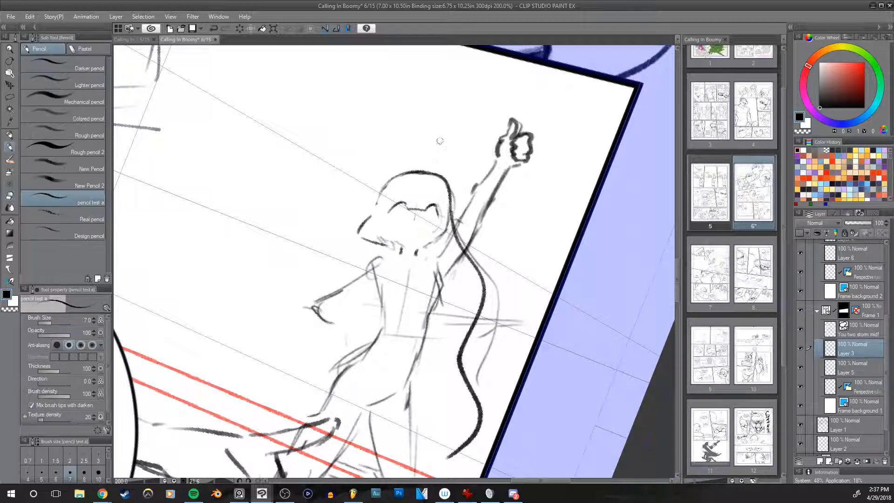
pyautogui.hotkey('ctrl', 'z')
pyautogui.hotkey('ctrl', 'z')
pyautogui.moveTo(375, 205)
pyautogui.mouseDown()
pyautogui.moveTo(401, 172)
pyautogui.moveTo(424, 166)
pyautogui.mouseUp()
pyautogui.hotkey('ctrl', 'z')
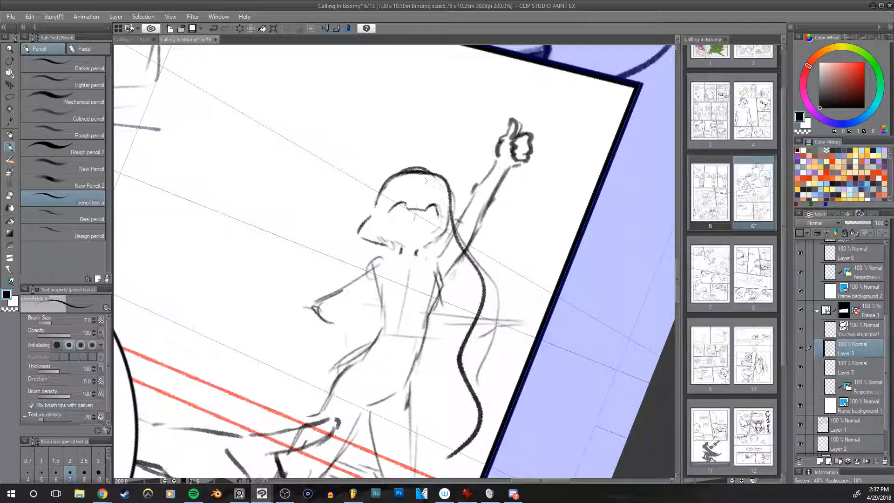
pyautogui.press('e')
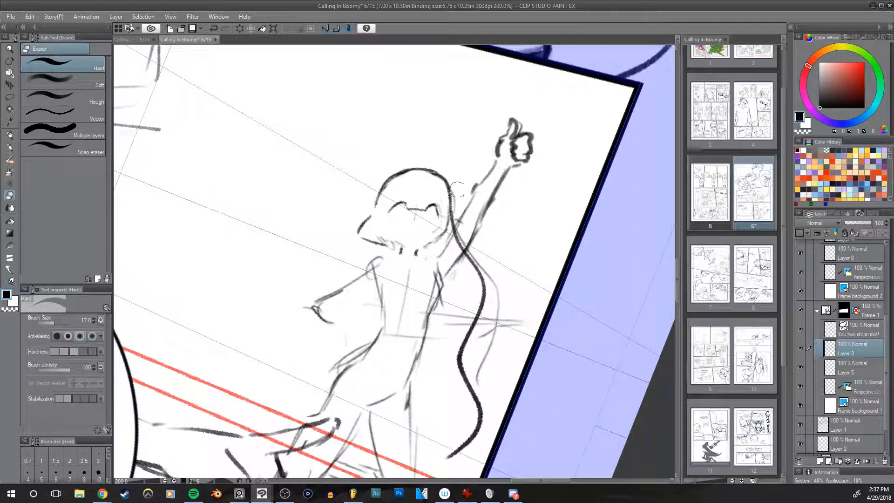
pyautogui.press('h')
pyautogui.press('h')
pyautogui.press('h')
pyautogui.press('h')
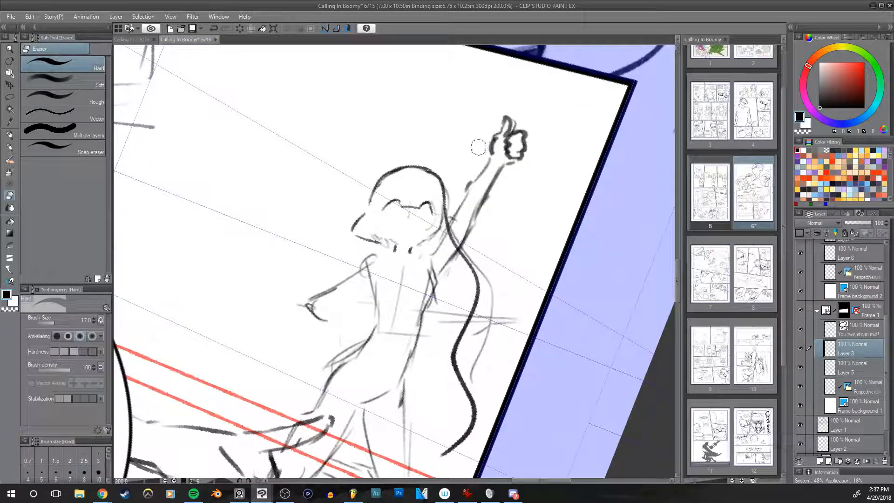
# Step: Draw the curved hairline across the thumbs-up character's forehead and the rounded outer edge of the hair with the size 7 pencil
pyautogui.press('p')
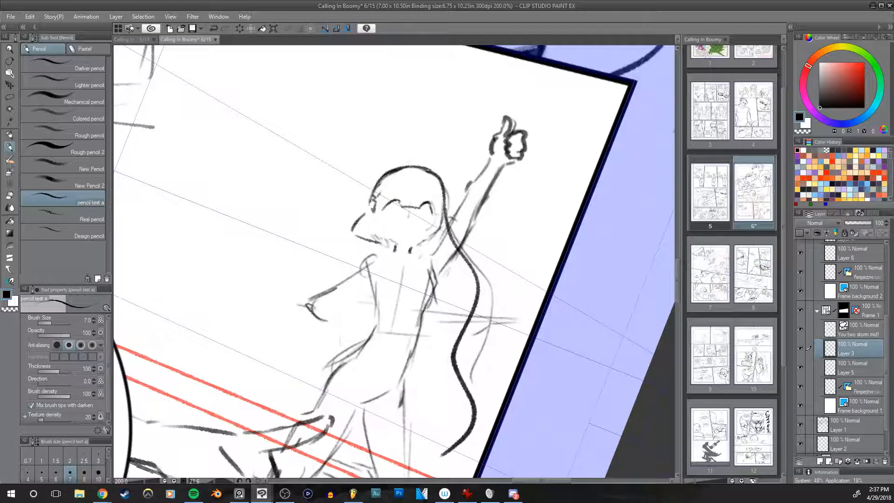
pyautogui.moveTo(379, 194); pyautogui.dragTo(424, 177)
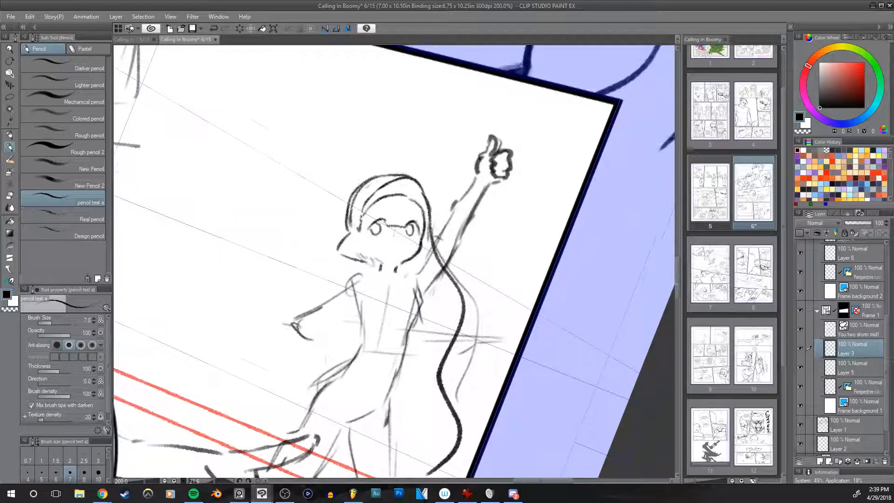
pyautogui.moveTo(356, 189)
pyautogui.mouseDown()
pyautogui.moveTo(346, 228)
pyautogui.moveTo(345, 211)
pyautogui.moveTo(352, 225)
pyautogui.mouseUp()
pyautogui.press('e')
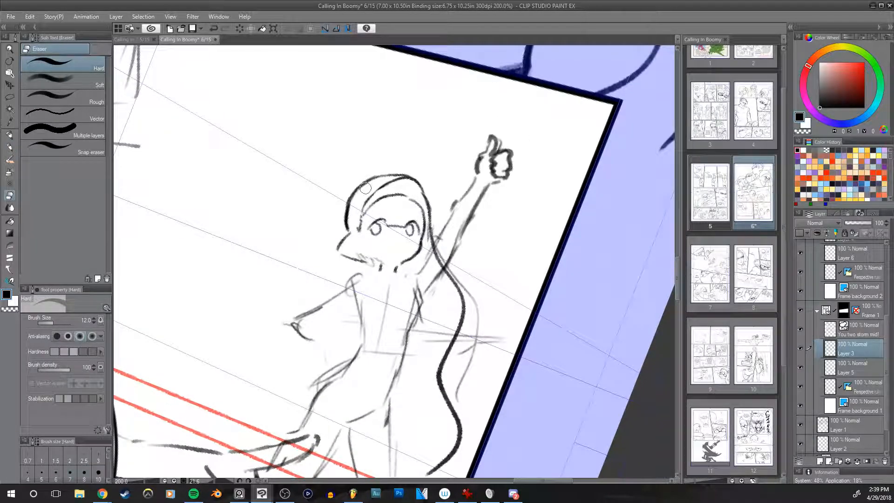
# Step: Detail the thumbs-up character's eyes and the dark mask joining them with the size 5 pencil, undoing unwanted strokes and checking the face mirrored
pyautogui.press('p')
pyautogui.press('[')
pyautogui.press('[')
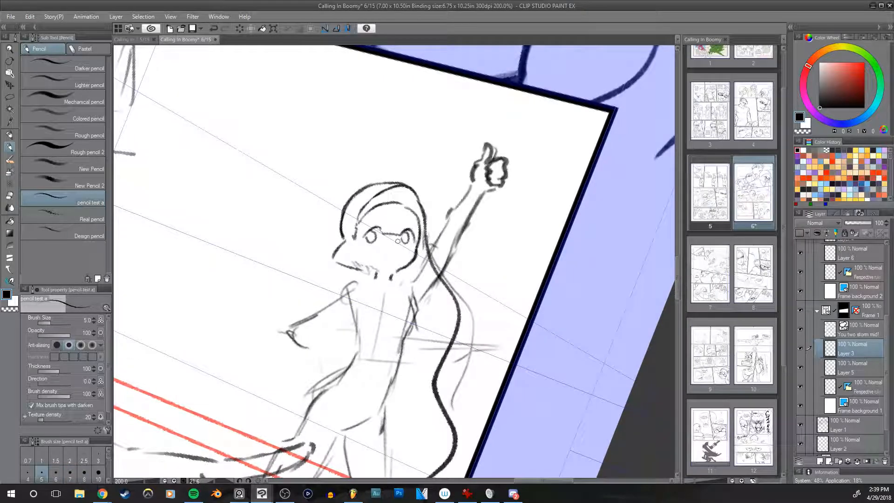
pyautogui.moveTo(399, 242); pyautogui.dragTo(399, 247)
pyautogui.hotkey('ctrl', 'z')
pyautogui.moveTo(364, 243); pyautogui.dragTo(374, 245)
pyautogui.hotkey('ctrl', 'z')
pyautogui.hotkey('ctrl', 'z')
pyautogui.hotkey('ctrl', 'z')
pyautogui.moveTo(387, 240); pyautogui.dragTo(413, 243)
pyautogui.moveTo(364, 235); pyautogui.dragTo(368, 246)
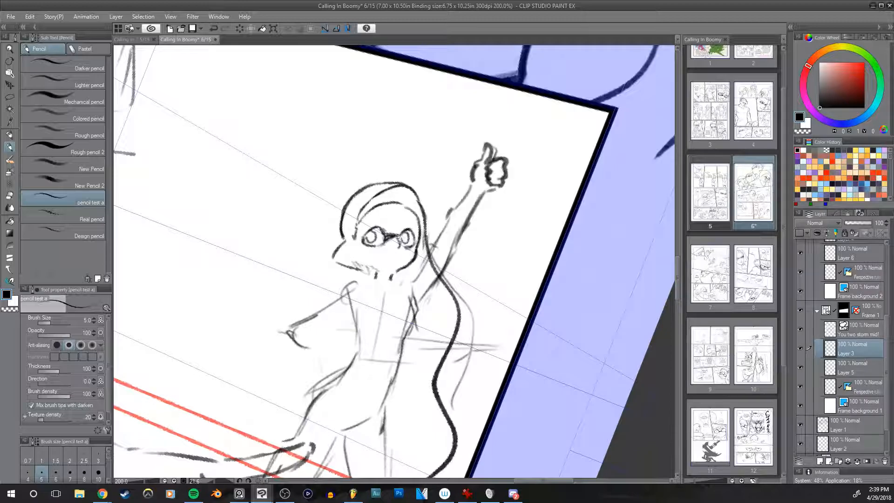
pyautogui.press('h')
pyautogui.press('h')
pyautogui.press('h')
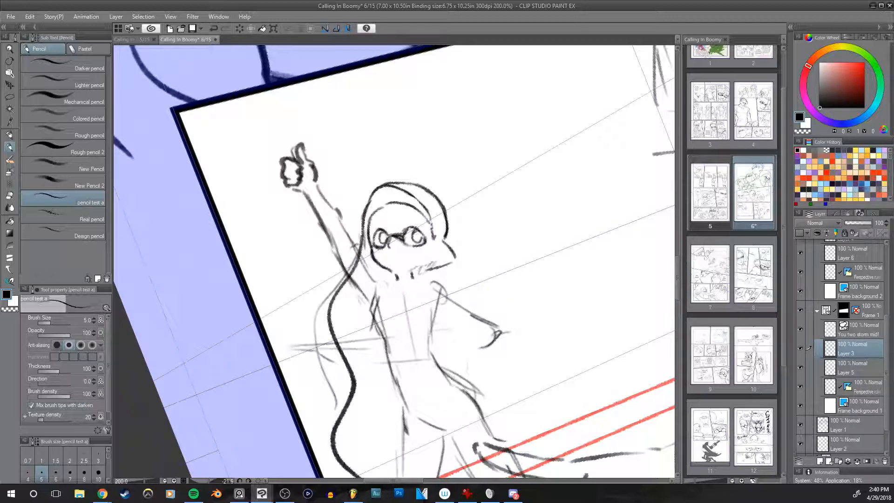
# Step: Draw the small rounded brows on the thumbs-up character's forehead with the size 5 pencil, undoing the unwanted stroke and checking the face mirrored
pyautogui.press('e')
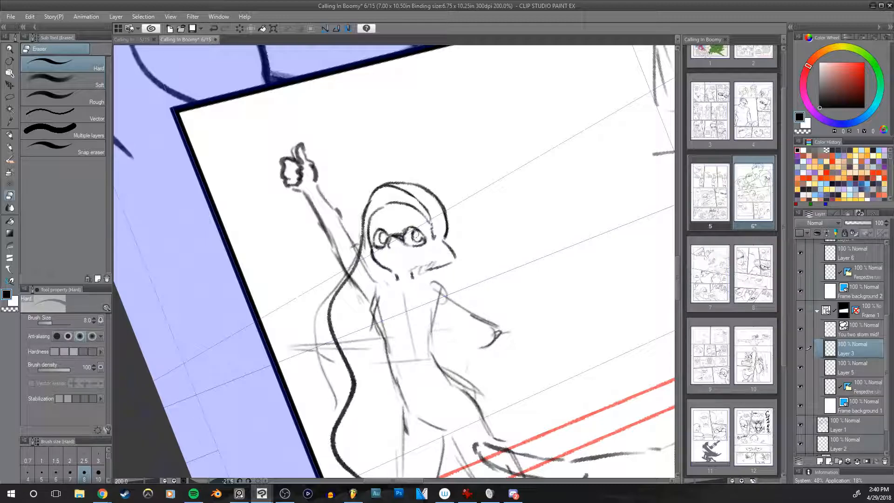
pyautogui.press('h')
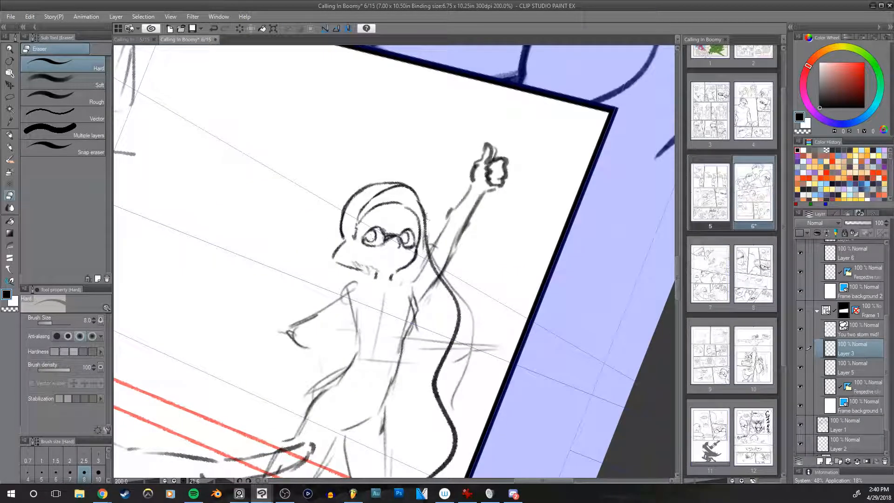
pyautogui.press('p')
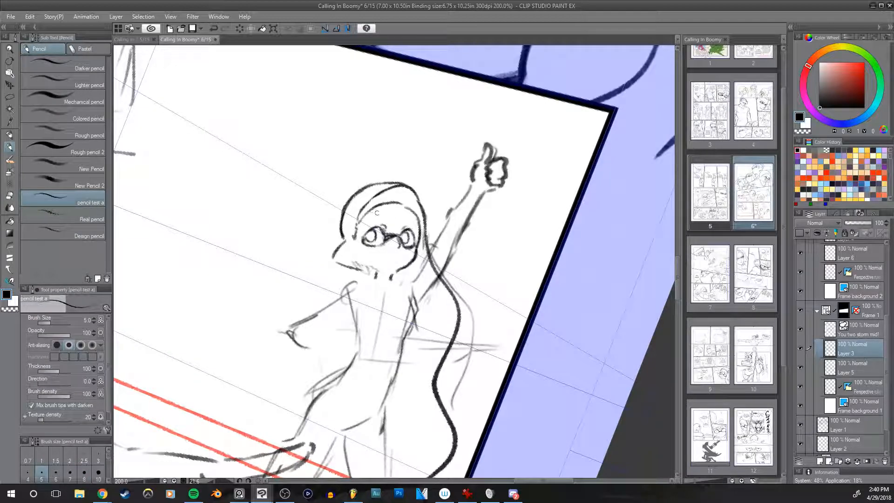
pyautogui.moveTo(394, 214)
pyautogui.mouseDown()
pyautogui.moveTo(381, 216)
pyautogui.moveTo(408, 220)
pyautogui.mouseUp()
pyautogui.hotkey('ctrl', 'z')
pyautogui.press('h')
pyautogui.press('h')
pyautogui.press('h')
pyautogui.press('h')
pyautogui.press('e')
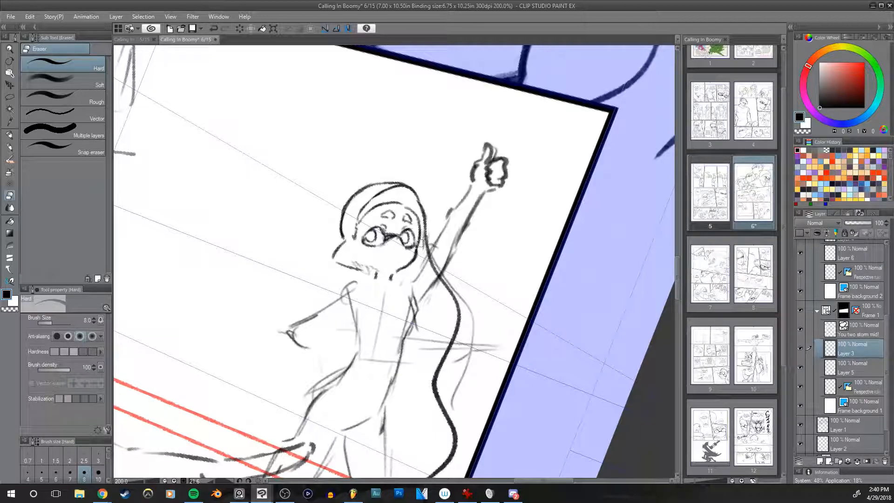
# Step: Draw the thumbs-up character's open mouth with the size 5 pencil, undoing unwanted strokes and checking the face mirrored
pyautogui.press('p')
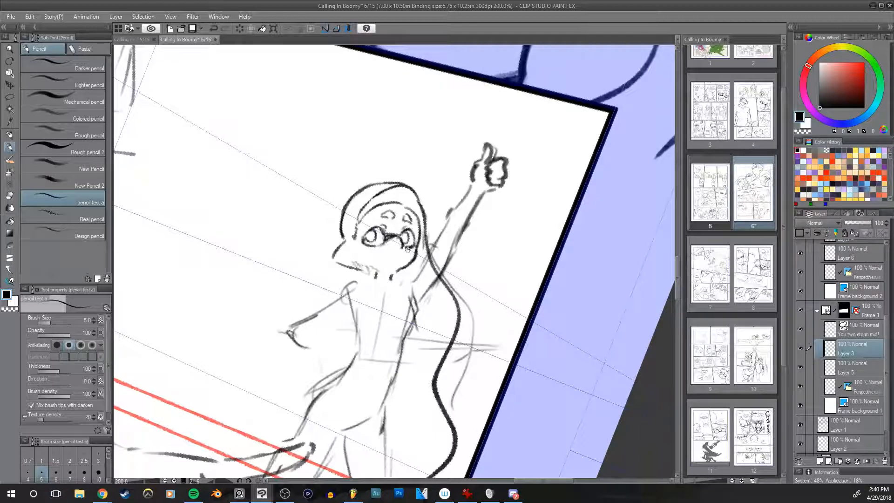
pyautogui.press('e')
pyautogui.press('h')
pyautogui.press('h')
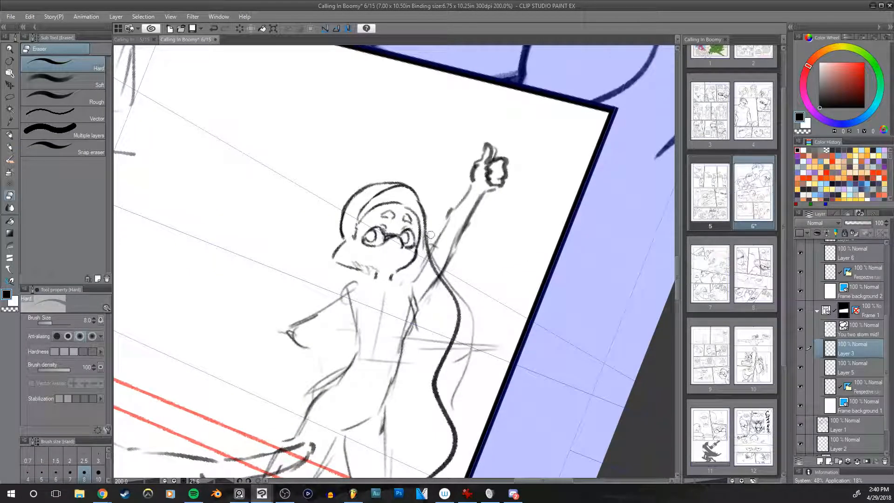
pyautogui.press('p')
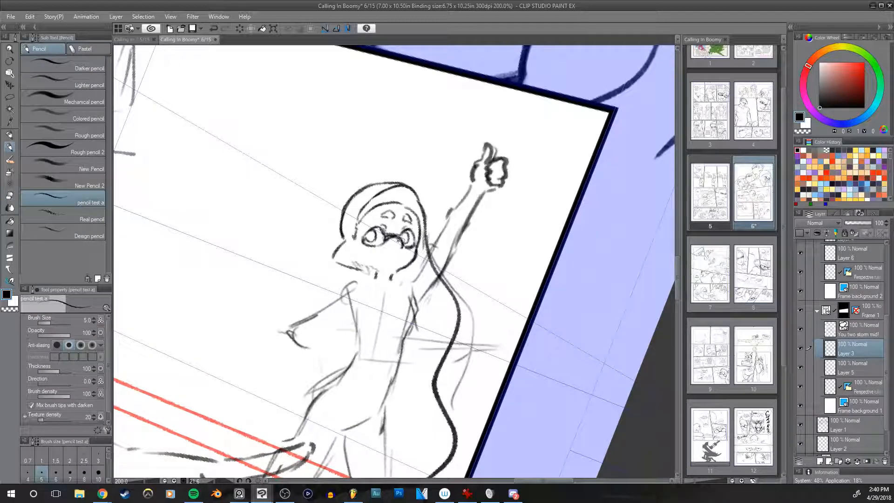
pyautogui.press('h')
pyautogui.press('h')
pyautogui.press('h')
pyautogui.press('h')
pyautogui.moveTo(475, 270)
pyautogui.mouseDown()
pyautogui.moveTo(490, 243)
pyautogui.moveTo(490, 267)
pyautogui.moveTo(475, 277)
pyautogui.mouseUp()
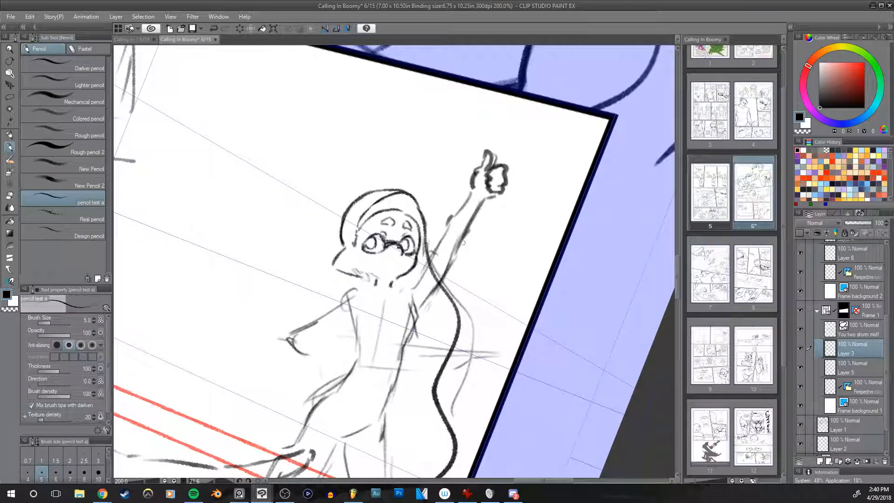
pyautogui.moveTo(385, 264)
pyautogui.mouseDown()
pyautogui.moveTo(403, 262)
pyautogui.moveTo(392, 274)
pyautogui.mouseUp()
pyautogui.hotkey('ctrl', 'z')
pyautogui.hotkey('ctrl', 'z')
pyautogui.press('h')
pyautogui.moveTo(434, 240); pyautogui.dragTo(431, 270)
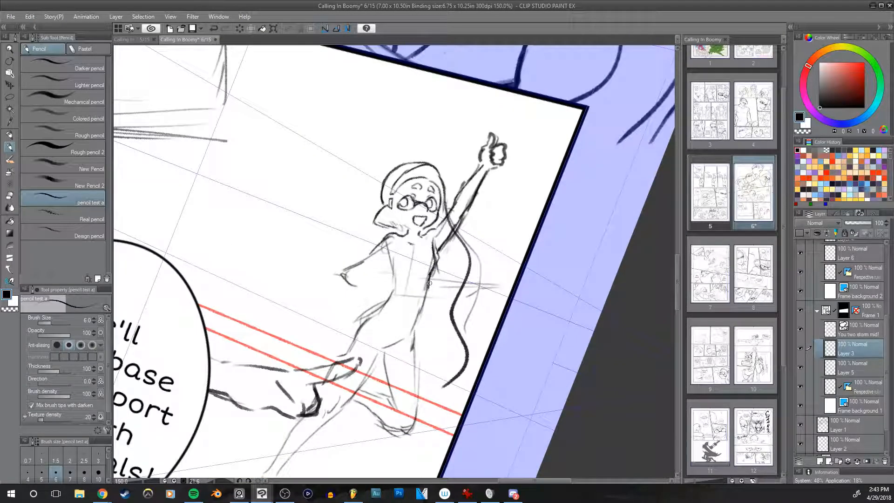
# Step: Redraw the thumbs-up character's torso and long hair lock, clearing stray sketch lines with the size 15 hard eraser and checking them mirrored
pyautogui.press('e')
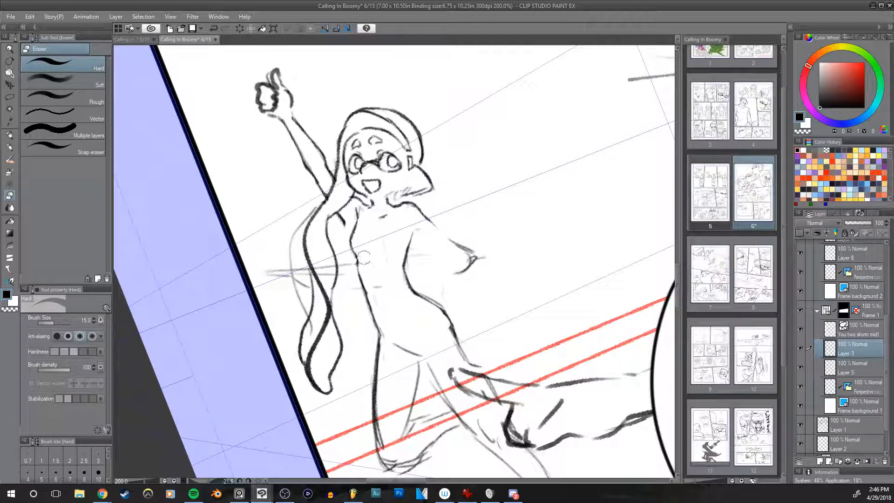
pyautogui.press('h')
pyautogui.moveTo(550, 253); pyautogui.dragTo(547, 193)
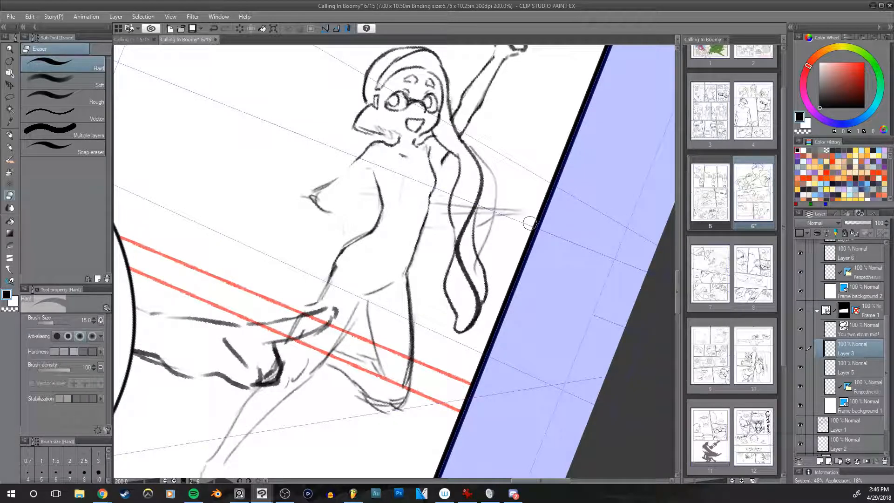
# Step: Draw the hip crease and inner thigh line of the thumbs-up character with the pencil, undoing unwanted strokes
pyautogui.press('p')
pyautogui.moveTo(399, 277)
pyautogui.mouseDown()
pyautogui.moveTo(441, 272)
pyautogui.moveTo(406, 289)
pyautogui.moveTo(379, 337)
pyautogui.mouseUp()
pyautogui.hotkey('ctrl', 'z')
pyautogui.hotkey('ctrl', 'z')
pyautogui.hotkey('ctrl', 'z')
pyautogui.moveTo(404, 297)
pyautogui.mouseDown()
pyautogui.moveTo(359, 367)
pyautogui.moveTo(302, 421)
pyautogui.mouseUp()
# Step: Draw the lowered arm's outer line from shoulder to elbow with the size 4 pencil and touch up the chest's side with size 3
pyautogui.moveTo(472, 330)
pyautogui.mouseDown()
pyautogui.moveTo(495, 225)
pyautogui.moveTo(485, 274)
pyautogui.mouseUp()
pyautogui.press('r')
pyautogui.moveTo(485, 394)
pyautogui.mouseDown()
pyautogui.moveTo(580, 343)
pyautogui.moveTo(632, 345)
pyautogui.moveTo(612, 400)
pyautogui.moveTo(619, 387)
pyautogui.mouseUp()
pyautogui.press('p')
pyautogui.moveTo(530, 259); pyautogui.dragTo(522, 387)
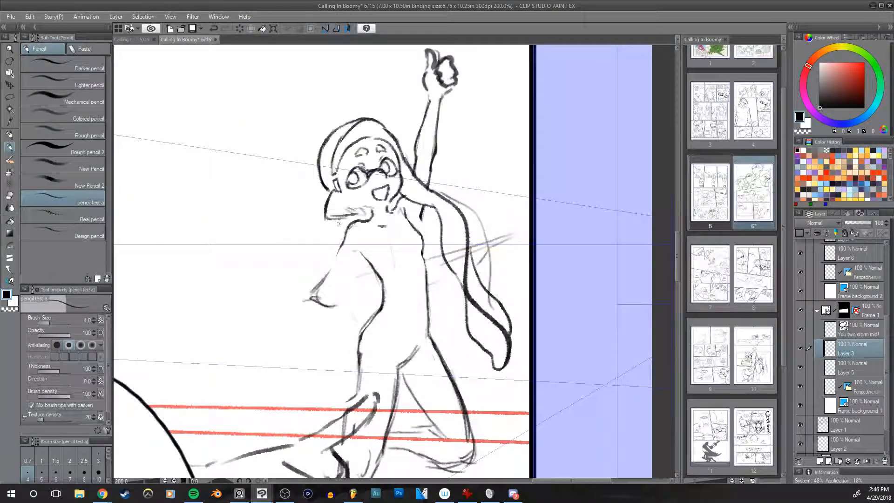
pyautogui.moveTo(350, 225); pyautogui.dragTo(317, 292)
pyautogui.moveTo(521, 263); pyautogui.dragTo(549, 209)
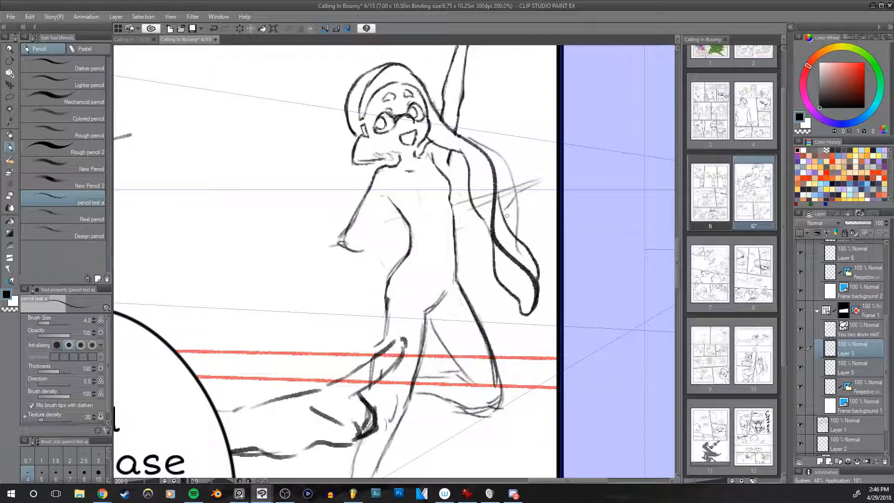
pyautogui.moveTo(487, 244); pyautogui.dragTo(490, 259)
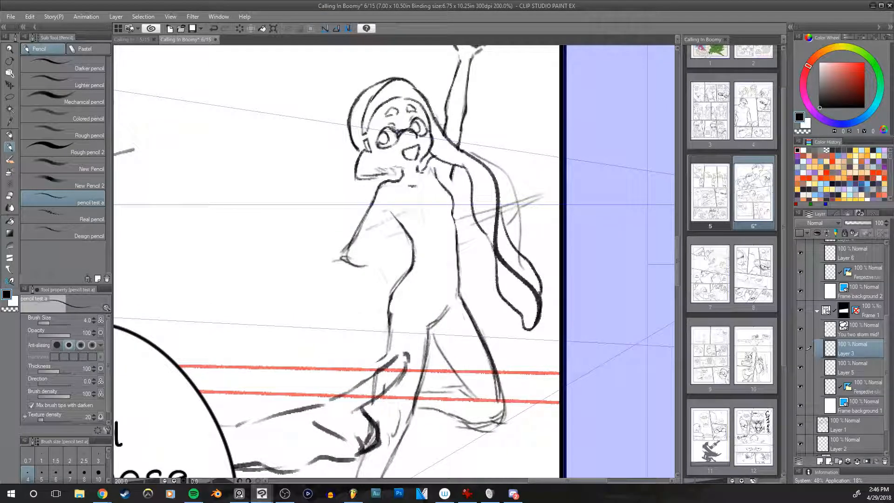
pyautogui.press('[')
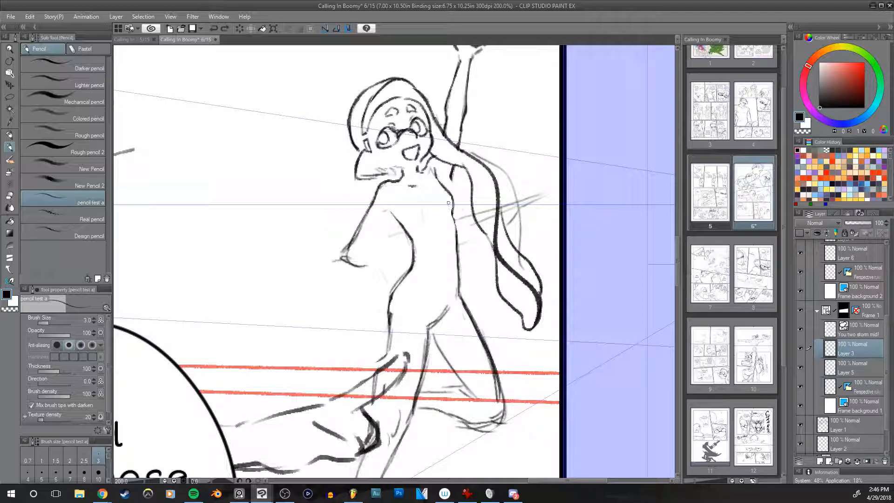
pyautogui.moveTo(448, 202); pyautogui.dragTo(452, 225)
# Step: Draw the slanted line across the chest and the curve under the lowered arm's elbow with the size 7 pencil, undoing unwanted strokes
pyautogui.press(']')
pyautogui.press(']')
pyautogui.press(']')
pyautogui.press(']')
pyautogui.moveTo(370, 257)
pyautogui.mouseDown()
pyautogui.moveTo(462, 219)
pyautogui.moveTo(414, 234)
pyautogui.mouseUp()
pyautogui.hotkey('ctrl', 'z')
pyautogui.hotkey('ctrl', 'z')
pyautogui.hotkey('ctrl', 'z')
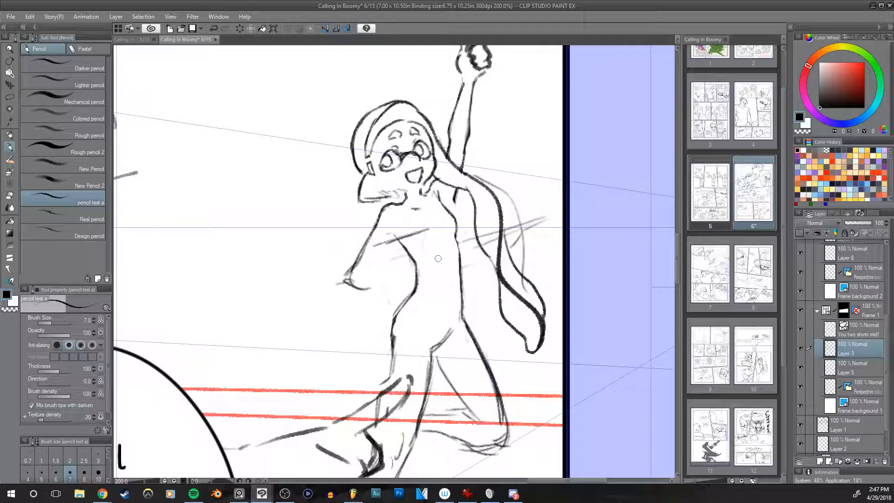
pyautogui.moveTo(358, 272)
pyautogui.mouseDown()
pyautogui.moveTo(379, 269)
pyautogui.moveTo(384, 290)
pyautogui.mouseUp()
pyautogui.scroll(1, 505, 177)
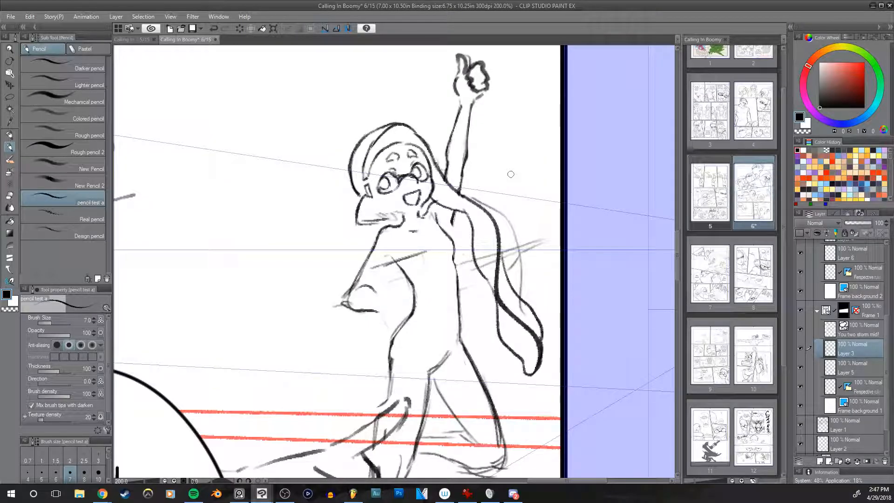
# Step: Sketch the long narrow object extending across the chest and past the hanging hair with the size 7 pencil, undoing unwanted strokes
pyautogui.hotkey('ctrl', 'z')
pyautogui.moveTo(371, 267); pyautogui.dragTo(442, 249)
pyautogui.hotkey('ctrl', 'z')
pyautogui.moveTo(370, 267); pyautogui.dragTo(433, 250)
pyautogui.hotkey('ctrl', 'z')
pyautogui.moveTo(376, 265)
pyautogui.mouseDown()
pyautogui.moveTo(443, 246)
pyautogui.moveTo(493, 251)
pyautogui.mouseUp()
pyautogui.hotkey('ctrl', 'z')
pyautogui.hotkey('ctrl', 'z')
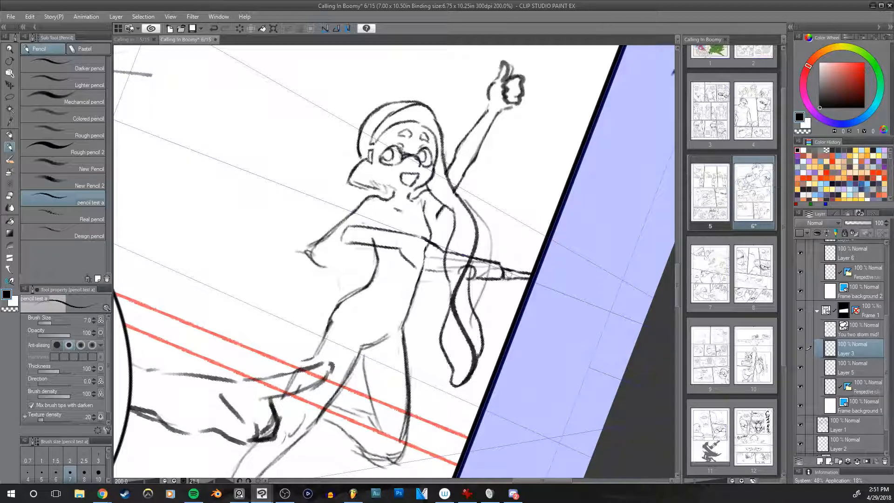
# Step: Draw short vent lines and a small bolt on the gun held across the chest with the size 7 pencil, undoing unwanted strokes
pyautogui.press(']')
pyautogui.press('e')
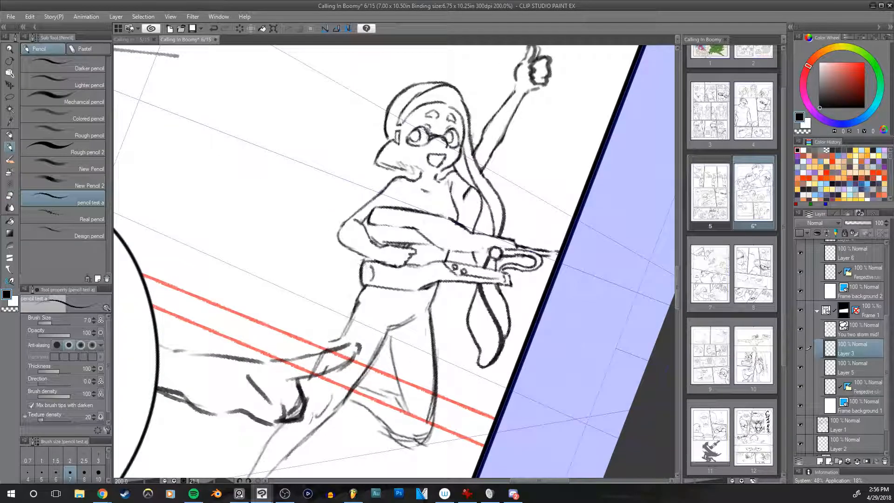
pyautogui.moveTo(361, 264)
pyautogui.mouseDown()
pyautogui.moveTo(353, 270)
pyautogui.moveTo(362, 283)
pyautogui.mouseUp()
pyautogui.hotkey('ctrl', 'z')
pyautogui.hotkey('ctrl', 'z')
pyautogui.moveTo(369, 224)
pyautogui.mouseDown()
pyautogui.moveTo(419, 229)
pyautogui.moveTo(454, 219)
pyautogui.mouseUp()
pyautogui.hotkey('ctrl', 'z')
pyautogui.moveTo(372, 212); pyautogui.dragTo(401, 226)
pyautogui.hotkey('ctrl', 'z')
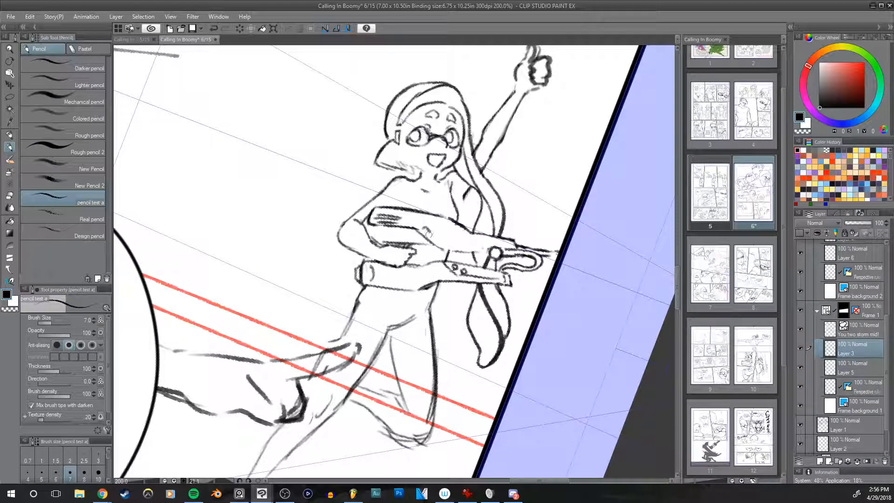
# Step: Add another small bolt to the gun's body and touch up the lines near its muzzle with the size 7 pencil
pyautogui.moveTo(432, 238); pyautogui.dragTo(444, 240)
pyautogui.moveTo(448, 251); pyautogui.dragTo(489, 250)
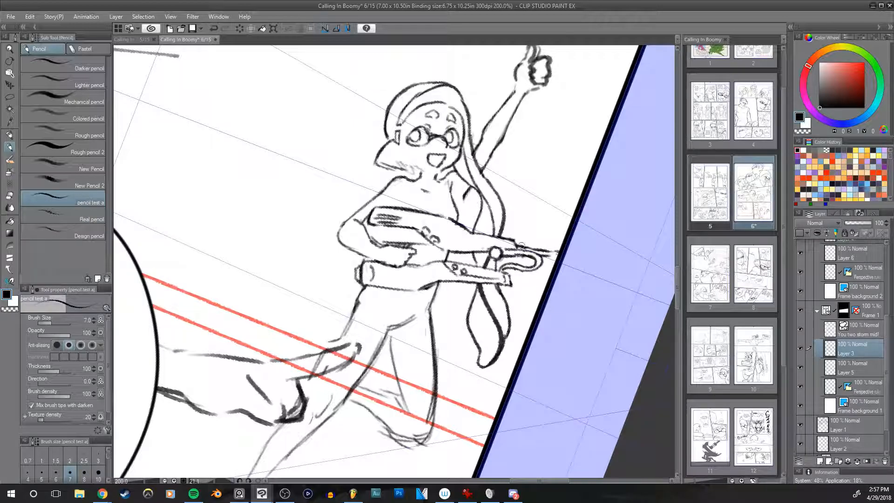
pyautogui.moveTo(489, 251); pyautogui.dragTo(499, 241)
# Step: Thin the thick knuckle and finger lines of the raised thumbs-up fist with the size 6 hard eraser
pyautogui.hotkey('ctrl', '+')
pyautogui.press('e')
pyautogui.press('[')
pyautogui.press('[')
pyautogui.moveTo(401, 180)
pyautogui.mouseDown()
pyautogui.moveTo(392, 204)
pyautogui.moveTo(433, 142)
pyautogui.moveTo(426, 159)
pyautogui.moveTo(423, 139)
pyautogui.moveTo(424, 159)
pyautogui.moveTo(429, 142)
pyautogui.moveTo(427, 162)
pyautogui.moveTo(434, 155)
pyautogui.moveTo(439, 169)
pyautogui.moveTo(430, 167)
pyautogui.moveTo(433, 180)
pyautogui.moveTo(423, 184)
pyautogui.moveTo(455, 168)
pyautogui.moveTo(447, 210)
pyautogui.moveTo(422, 225)
pyautogui.moveTo(440, 217)
pyautogui.mouseUp()
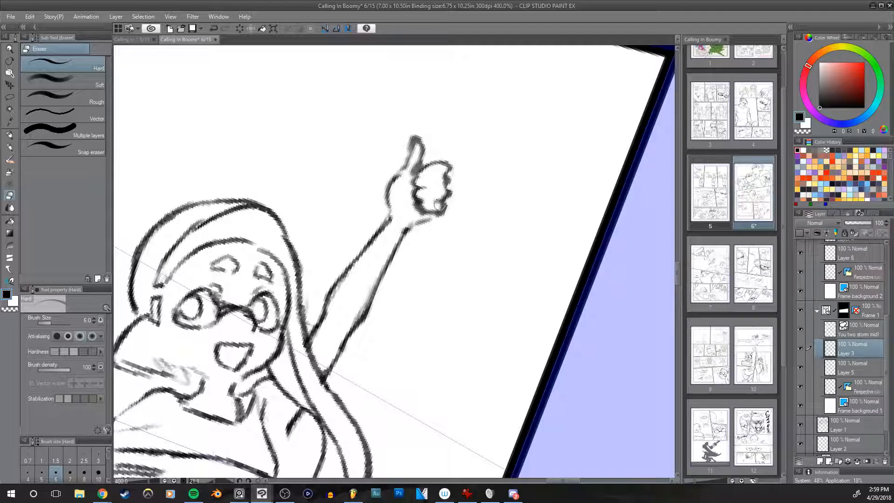
pyautogui.moveTo(459, 178)
pyautogui.mouseDown()
pyautogui.moveTo(454, 201)
pyautogui.moveTo(426, 191)
pyautogui.mouseUp()
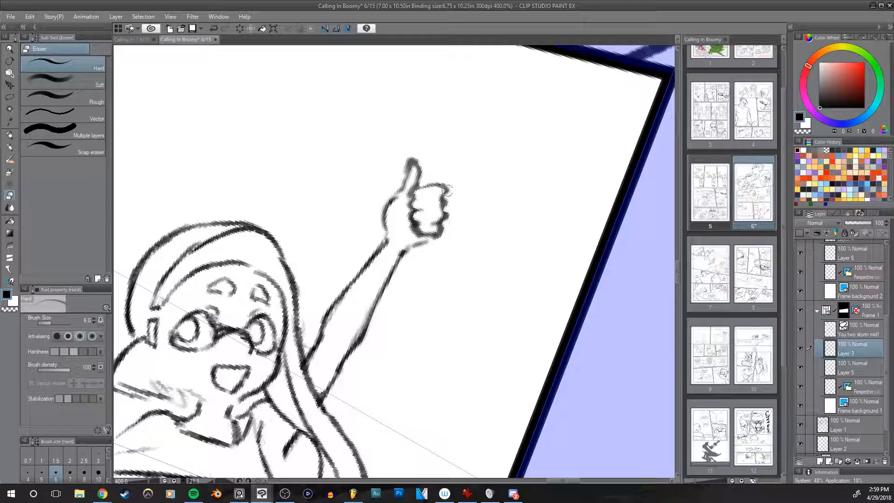
# Step: Redraw the upper edge of the thumbs-up fist with the size 4 pencil
pyautogui.press('p')
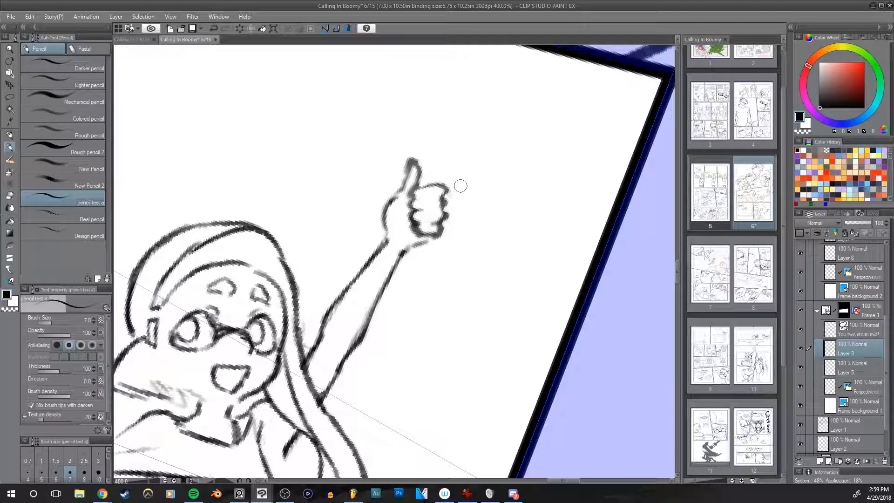
pyautogui.press('[')
pyautogui.press('[')
pyautogui.press('[')
pyautogui.moveTo(423, 186); pyautogui.dragTo(413, 193)
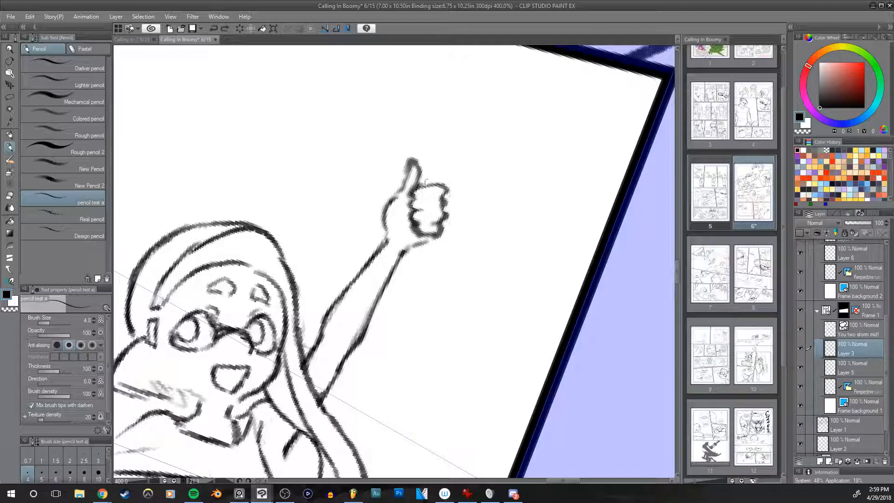
# Step: Clean up the raised thumb with the size 5 hard eraser and redraw its outline with the size 4 pencil
pyautogui.press('e')
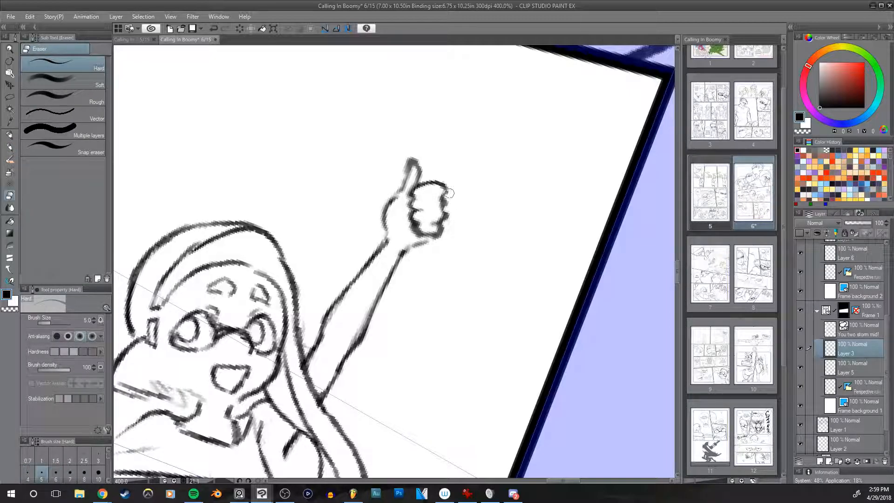
pyautogui.moveTo(415, 171)
pyautogui.mouseDown()
pyautogui.moveTo(401, 173)
pyautogui.moveTo(404, 163)
pyautogui.moveTo(423, 174)
pyautogui.moveTo(421, 164)
pyautogui.mouseUp()
pyautogui.press('p')
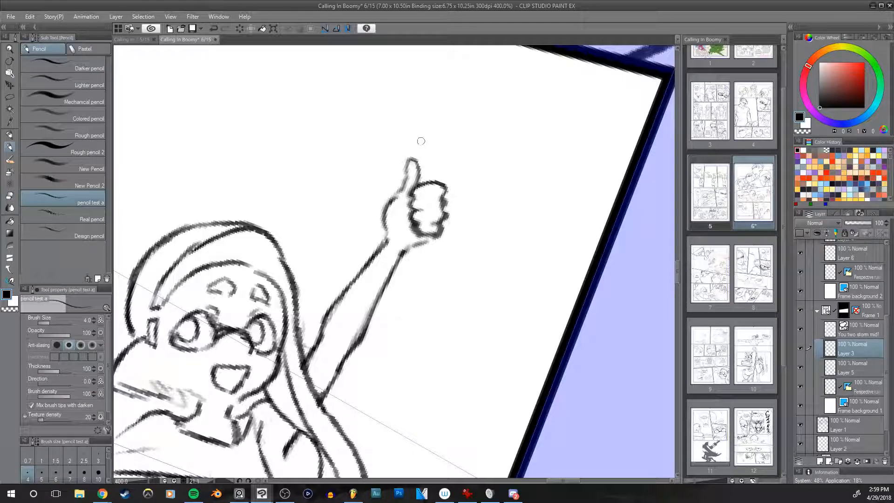
pyautogui.moveTo(406, 171)
pyautogui.mouseDown()
pyautogui.moveTo(410, 160)
pyautogui.moveTo(420, 170)
pyautogui.moveTo(418, 182)
pyautogui.moveTo(406, 177)
pyautogui.mouseUp()
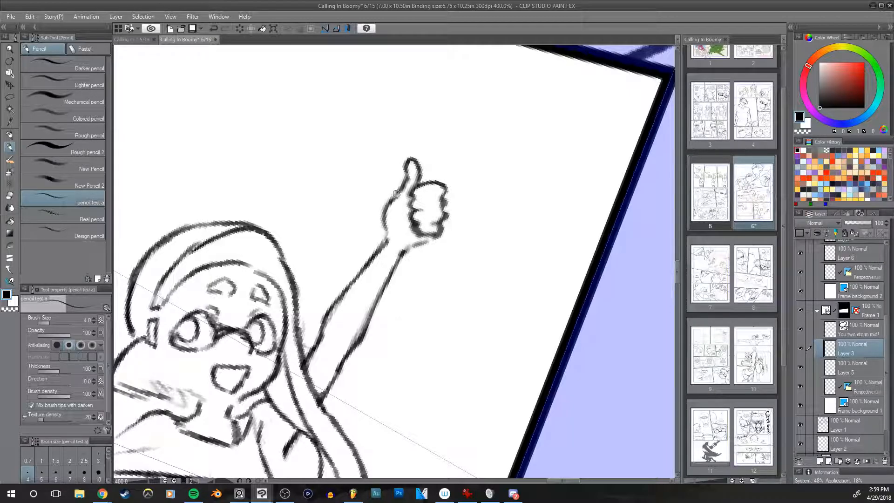
# Step: Refine the curled fingers of the thumbs-up fist with the size 3 pencil and trim their edges with the size 6 hard eraser
pyautogui.press('e')
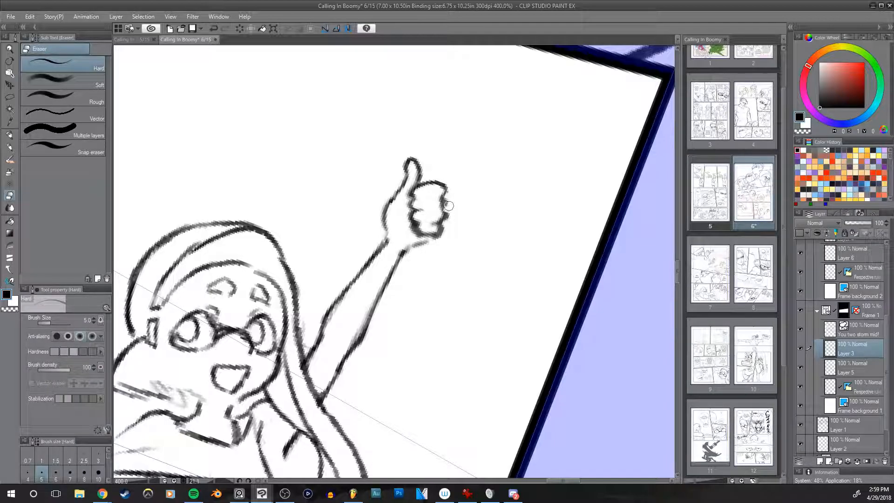
pyautogui.press('p')
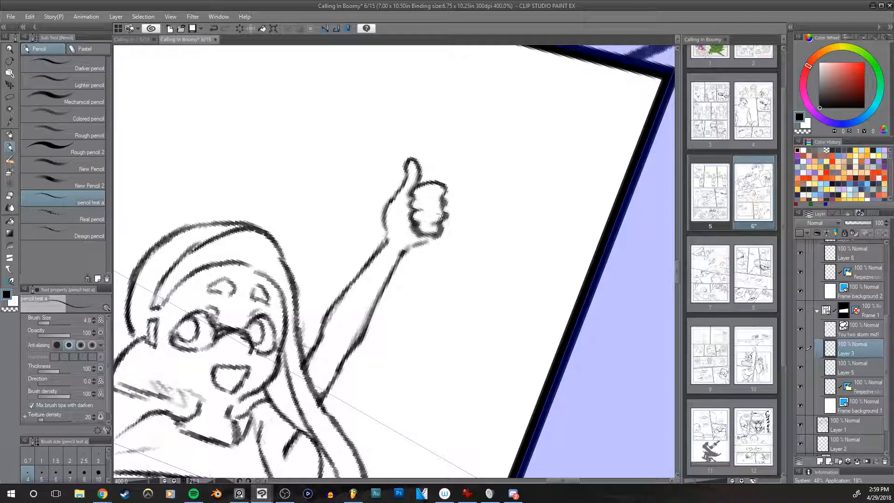
pyautogui.press('[')
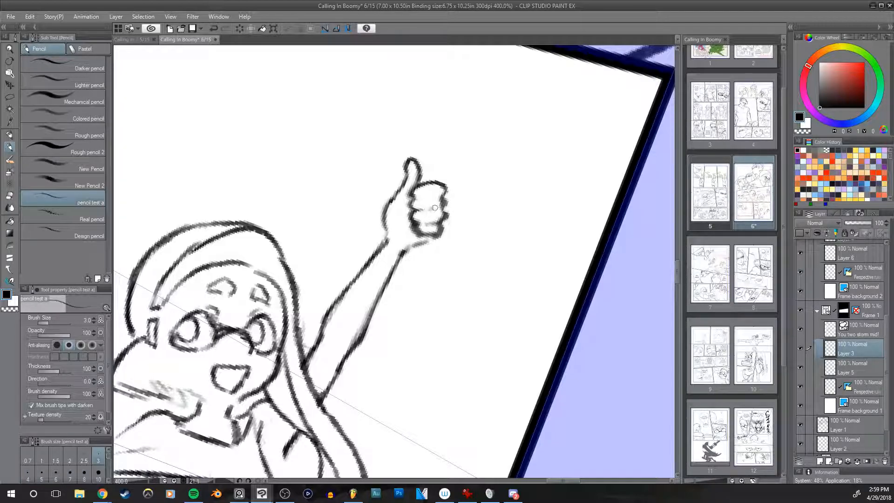
pyautogui.press('h')
pyautogui.moveTo(541, 210); pyautogui.dragTo(544, 242)
pyautogui.press('h')
pyautogui.moveTo(515, 212); pyautogui.dragTo(520, 257)
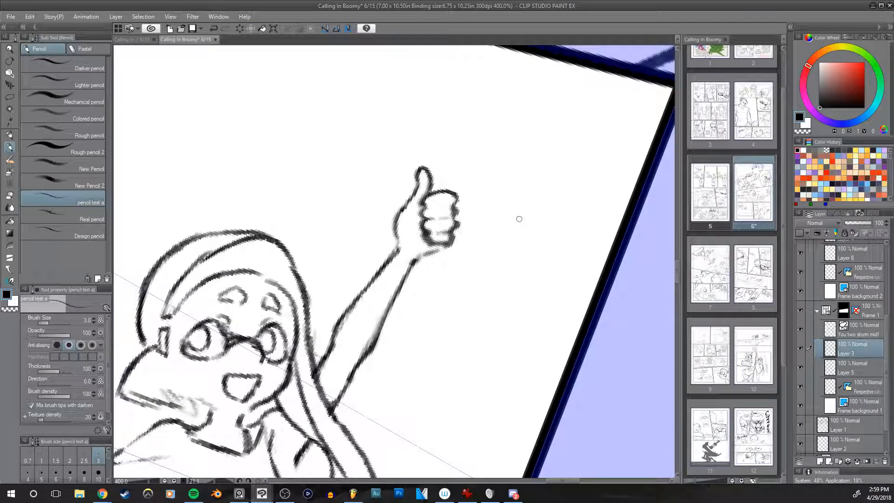
pyautogui.press('e')
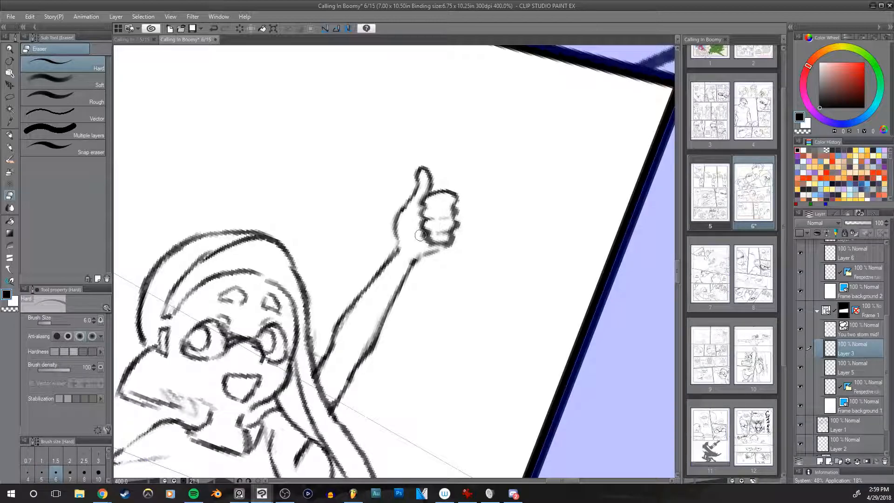
pyautogui.moveTo(425, 243); pyautogui.dragTo(417, 220)
# Step: Reset the canvas rotation and draw the hip's outer line below the gun with the size 6 pencil
pyautogui.scroll(-3, 520, 241)
pyautogui.moveTo(519, 241); pyautogui.dragTo(510, 122)
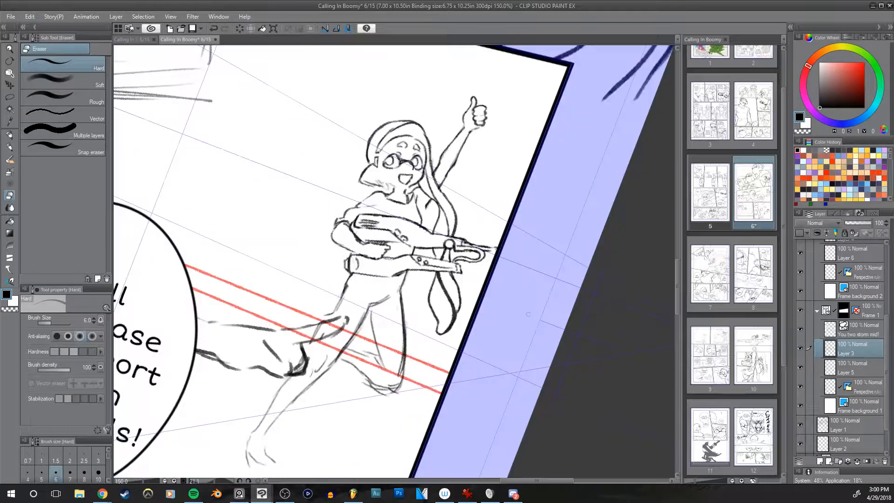
pyautogui.press('r')
pyautogui.doubleClick(540, 247)
pyautogui.moveTo(517, 221); pyautogui.dragTo(543, 161)
pyautogui.press('p')
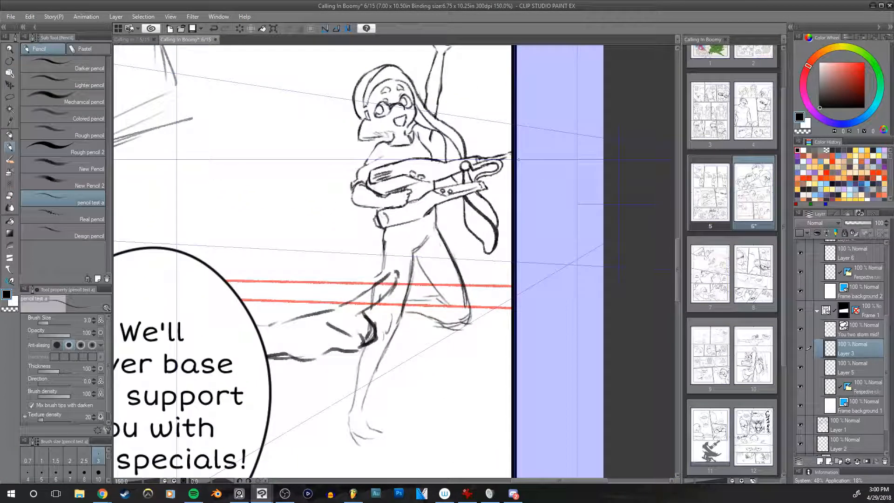
pyautogui.click(55, 471)
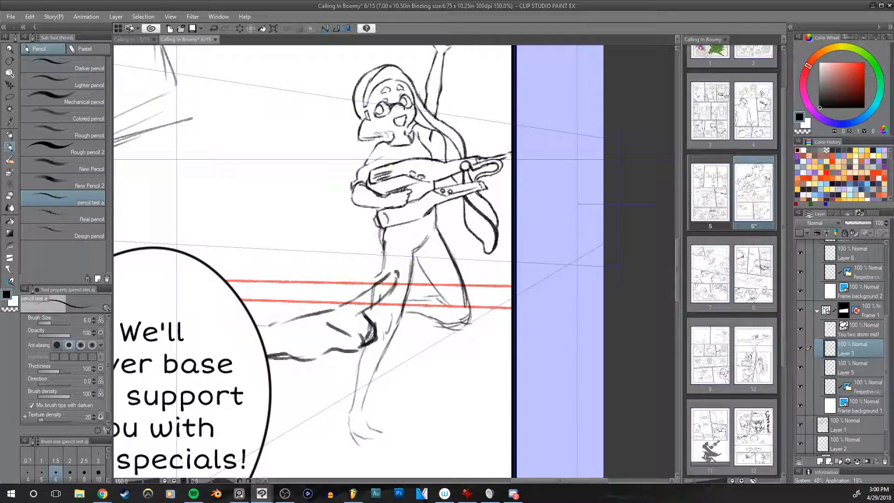
pyautogui.moveTo(381, 228); pyautogui.dragTo(382, 269)
# Step: Thin the hip's outer line with the size 10 hard eraser and redraw it down to the thigh with the size 6 pencil
pyautogui.moveTo(531, 236); pyautogui.dragTo(484, 249)
pyautogui.press('e')
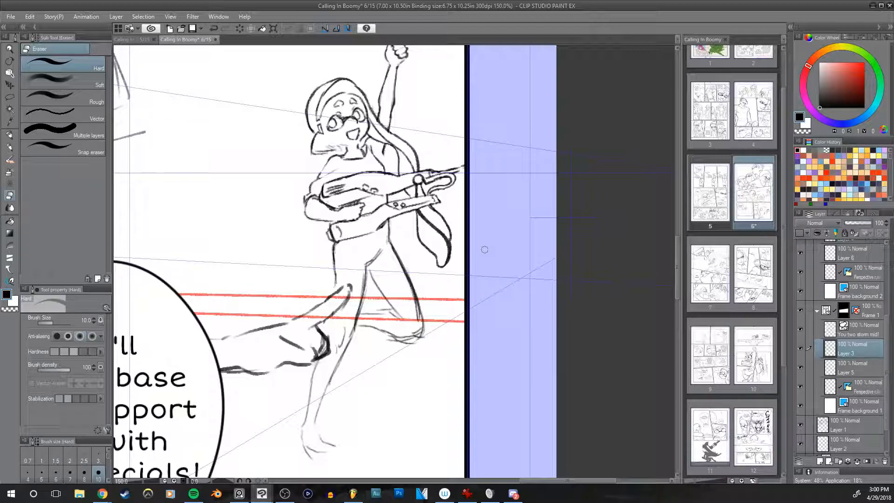
pyautogui.scroll(1, 247, 274)
pyautogui.moveTo(368, 272); pyautogui.dragTo(368, 242)
pyautogui.hotkey('ctrl', 'z')
pyautogui.moveTo(367, 273)
pyautogui.mouseDown()
pyautogui.moveTo(369, 234)
pyautogui.moveTo(358, 264)
pyautogui.mouseUp()
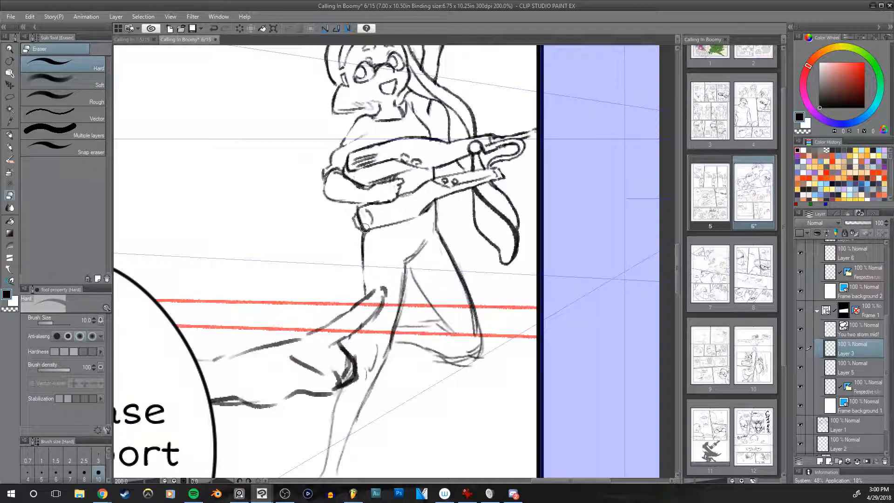
pyautogui.press('p')
pyautogui.moveTo(362, 235); pyautogui.dragTo(365, 292)
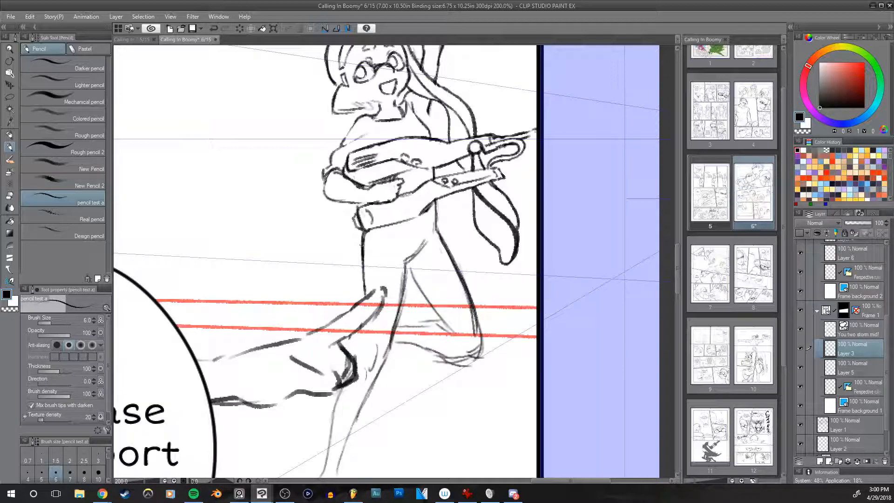
# Step: Clean up the hip crease and the sketch lines beside the inner thigh with the size 10 hard eraser
pyautogui.moveTo(405, 259)
pyautogui.mouseDown()
pyautogui.moveTo(420, 246)
pyautogui.moveTo(406, 258)
pyautogui.mouseUp()
pyautogui.hotkey('ctrl', 'z')
pyautogui.press('e')
pyautogui.moveTo(404, 313); pyautogui.dragTo(392, 355)
pyautogui.moveTo(423, 248); pyautogui.dragTo(410, 277)
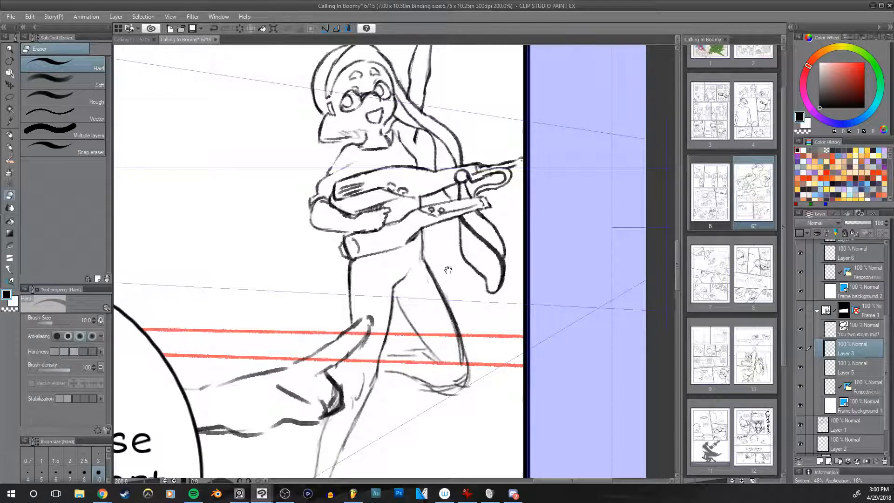
pyautogui.moveTo(446, 268); pyautogui.dragTo(419, 272)
pyautogui.press('p')
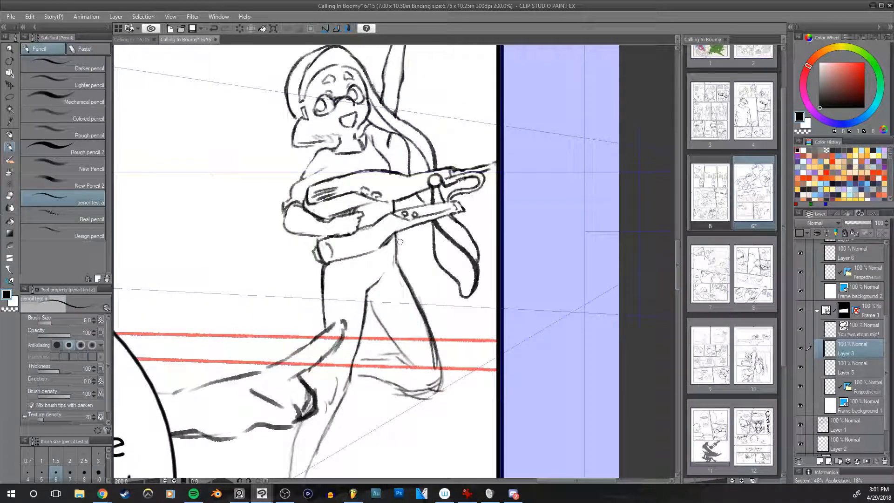
# Step: Thin the bent leg's outer thigh line with the size 12 hard eraser and redraw both legs' outlines with the size 6 pencil
pyautogui.moveTo(469, 329); pyautogui.dragTo(479, 285)
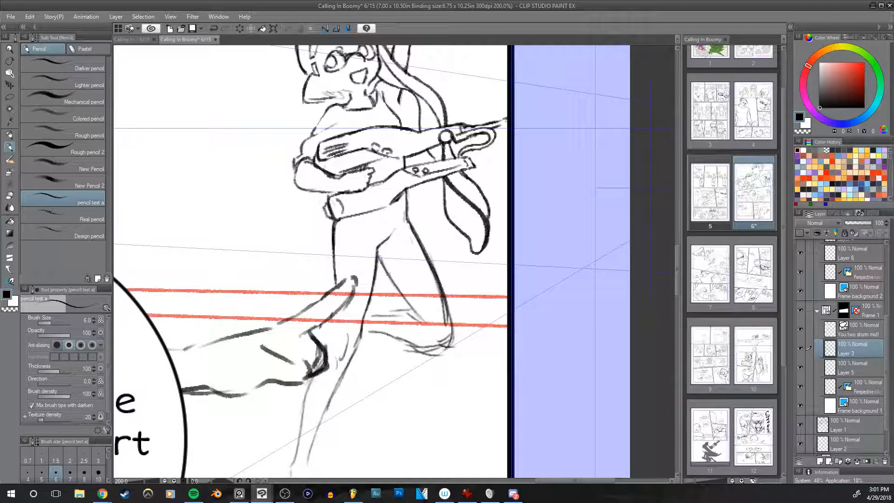
pyautogui.press('e')
pyautogui.moveTo(441, 286); pyautogui.dragTo(444, 322)
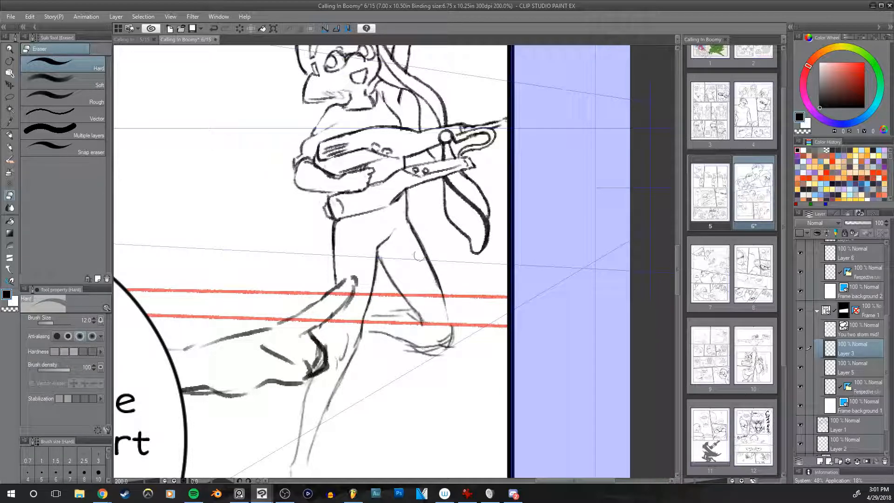
pyautogui.moveTo(492, 253); pyautogui.dragTo(504, 265)
pyautogui.press('p')
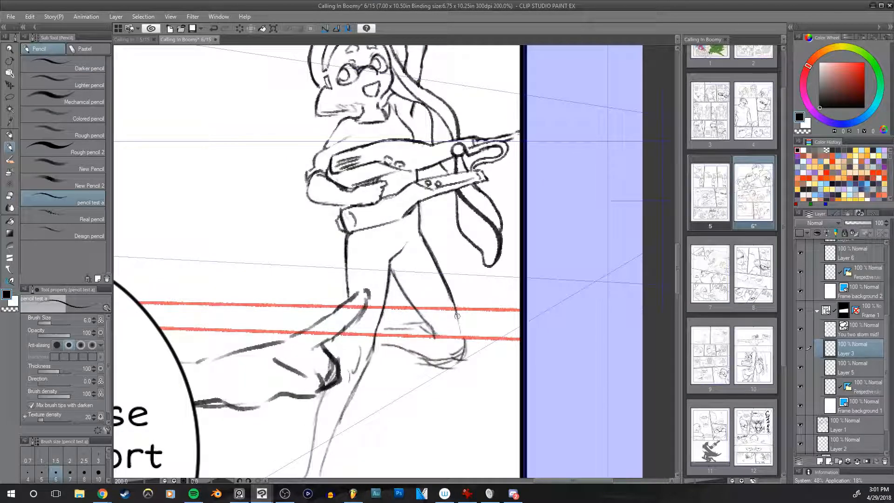
pyautogui.scroll(-3, 461, 347)
pyautogui.press('e')
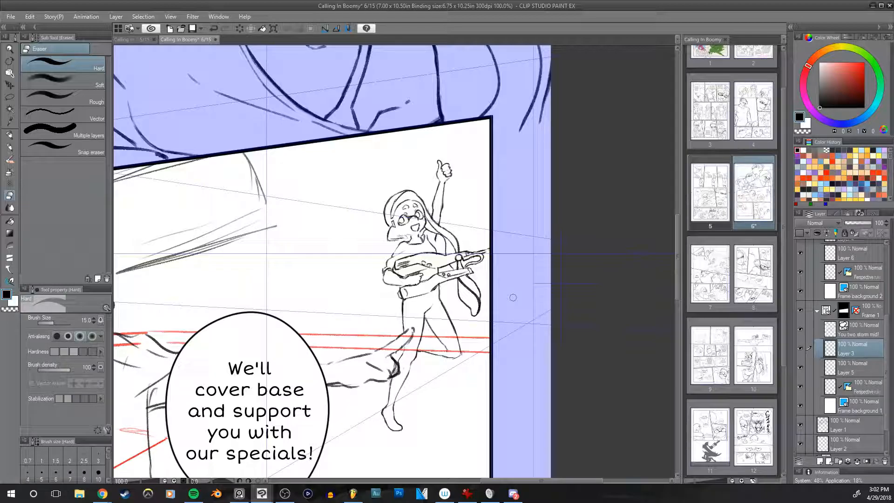
# Step: Select the standing leg's shin and foot with the lasso and transform them to reach slightly lower
pyautogui.scroll(1, 498, 304)
pyautogui.moveTo(498, 304); pyautogui.dragTo(506, 259)
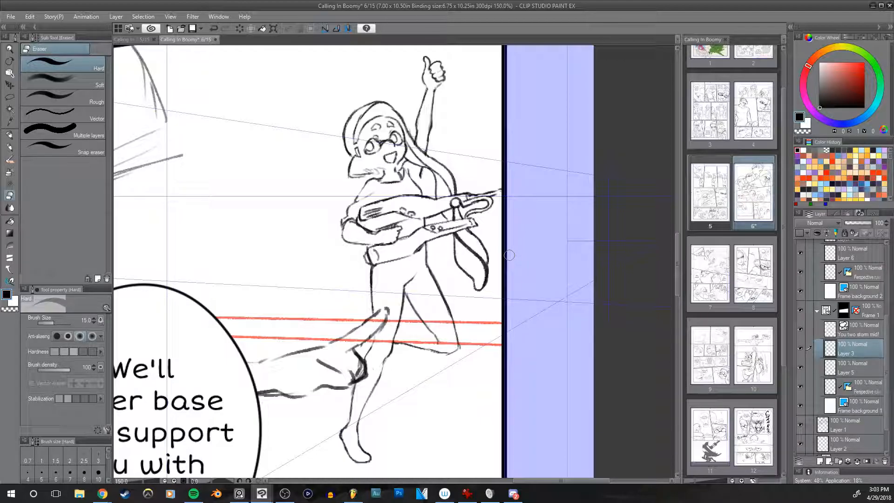
pyautogui.press('m')
pyautogui.moveTo(372, 349)
pyautogui.mouseDown()
pyautogui.moveTo(388, 302)
pyautogui.moveTo(346, 382)
pyautogui.mouseUp()
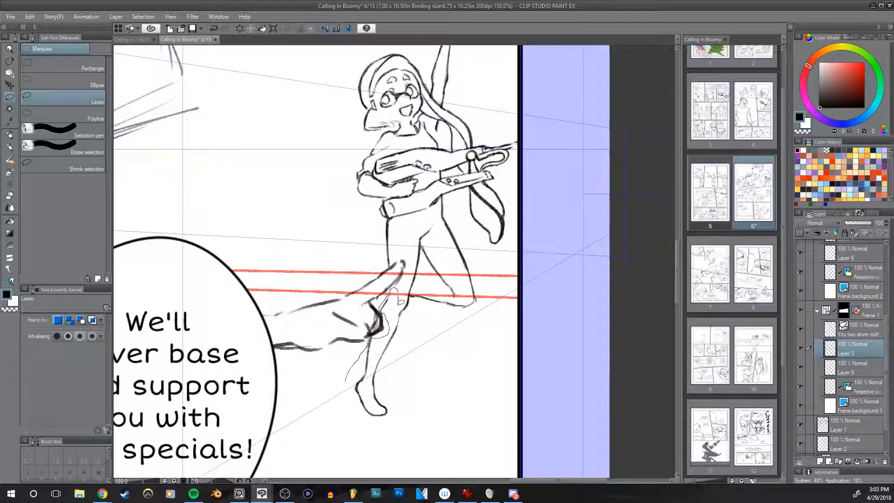
pyautogui.moveTo(399, 303)
pyautogui.mouseDown()
pyautogui.moveTo(403, 368)
pyautogui.moveTo(347, 409)
pyautogui.moveTo(354, 394)
pyautogui.mouseUp()
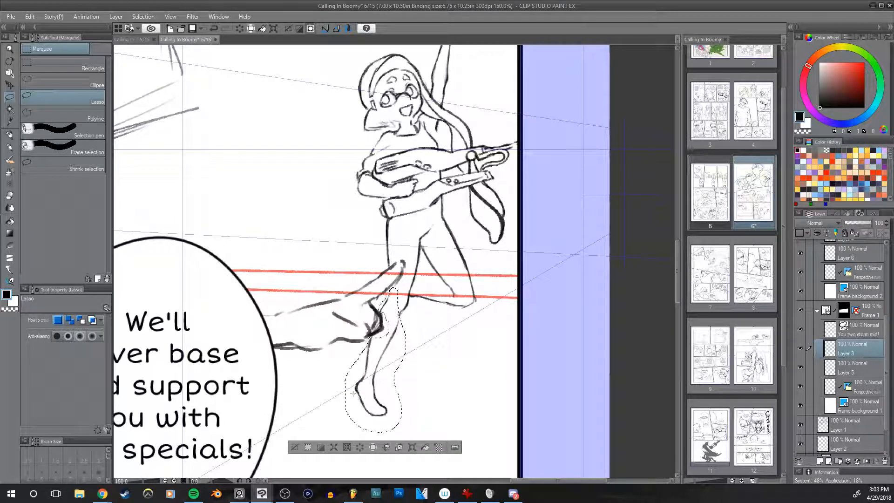
pyautogui.hotkey('ctrl', 't')
pyautogui.moveTo(376, 431); pyautogui.dragTo(379, 443)
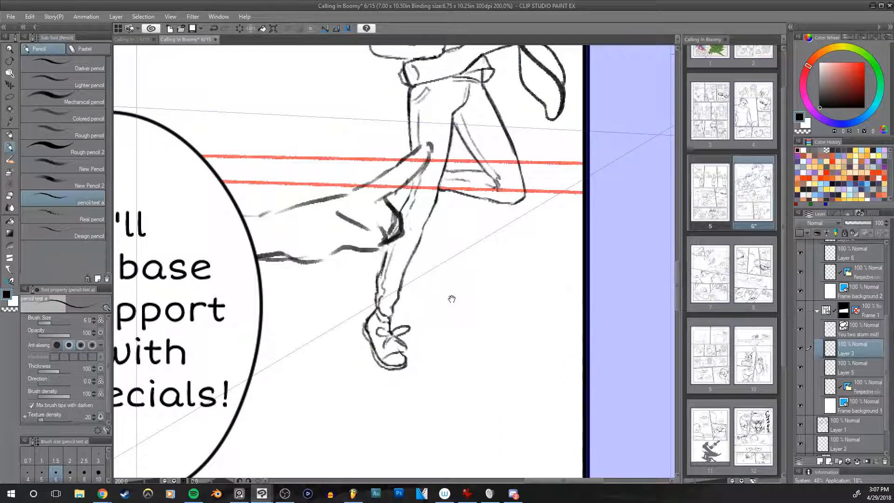
# Step: Clean up the sneaker's outline on the standing leg with the hard eraser and the size 5 pencil
pyautogui.moveTo(450, 299); pyautogui.dragTo(373, 238)
pyautogui.press('e')
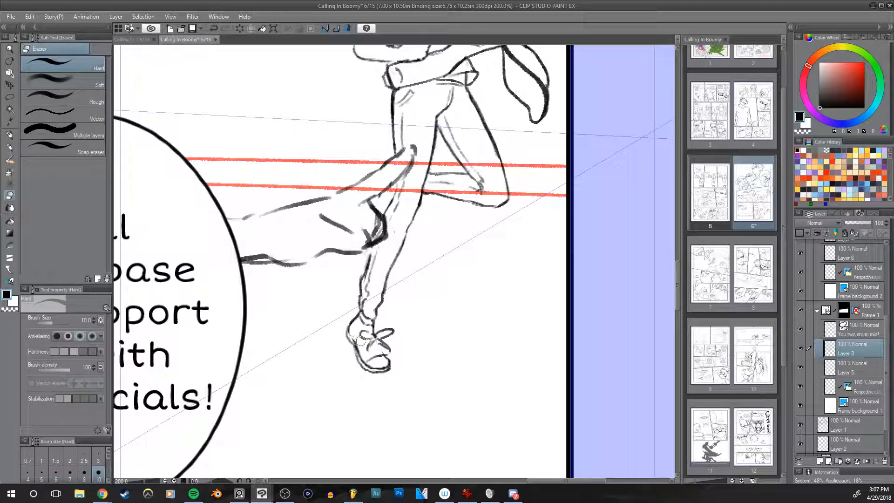
pyautogui.press('p')
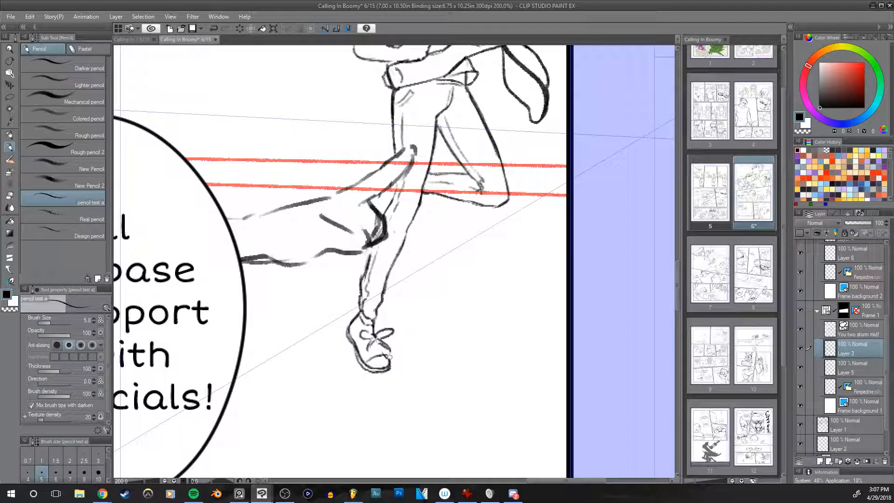
pyautogui.moveTo(390, 357); pyautogui.dragTo(363, 382)
pyautogui.press('e')
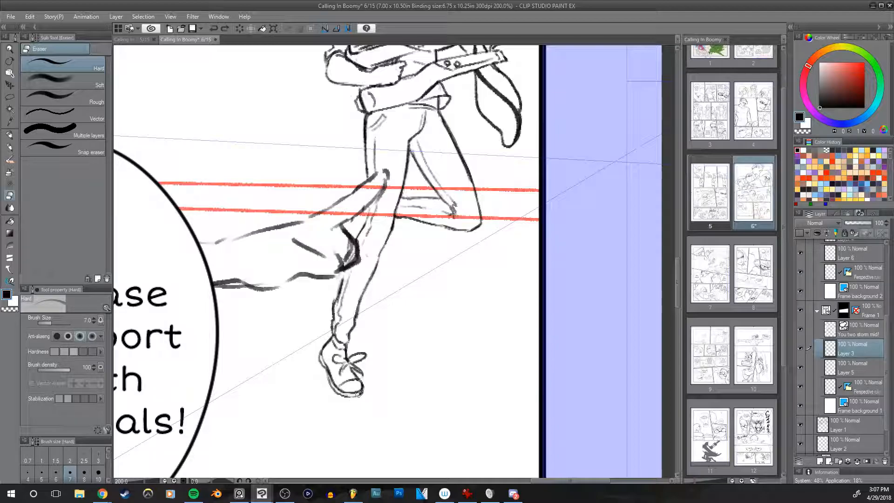
pyautogui.press('h')
pyautogui.moveTo(517, 347); pyautogui.dragTo(492, 355)
pyautogui.press('h')
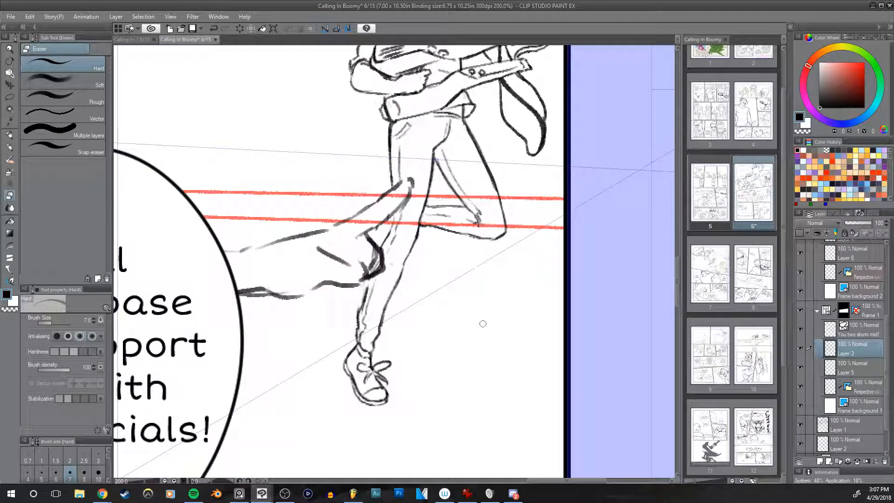
# Step: Try a small size 5 pencil stroke on the side of the standing leg's sneaker
pyautogui.press('p')
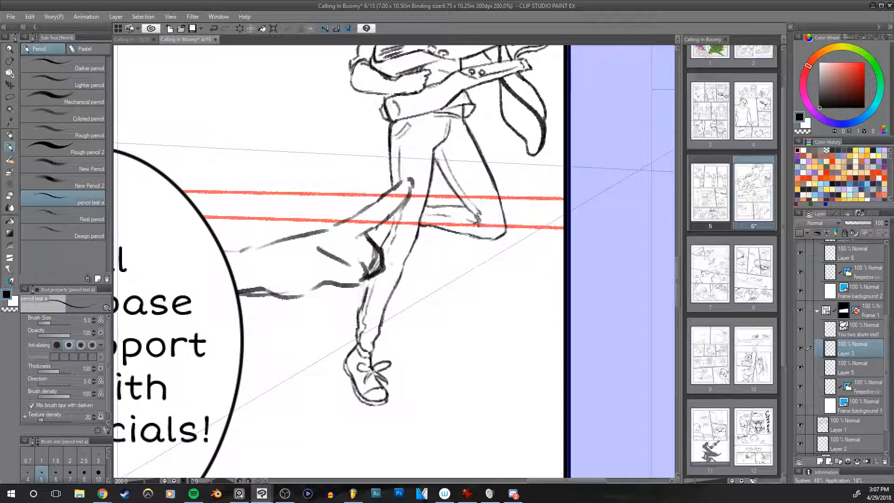
pyautogui.moveTo(364, 393)
pyautogui.mouseDown()
pyautogui.moveTo(364, 377)
pyautogui.moveTo(364, 395)
pyautogui.mouseUp()
pyautogui.hotkey('ctrl', 'z')
# Step: Examine the thumbs-up character's proportions in mirrored and normal views, up close and within the whole panel
pyautogui.moveTo(555, 237)
pyautogui.mouseDown()
pyautogui.moveTo(465, 292)
pyautogui.moveTo(464, 212)
pyautogui.moveTo(515, 313)
pyautogui.moveTo(493, 351)
pyautogui.moveTo(482, 348)
pyautogui.mouseUp()
pyautogui.moveTo(406, 333); pyautogui.dragTo(388, 345)
pyautogui.press('h')
pyautogui.moveTo(511, 317)
pyautogui.mouseDown()
pyautogui.moveTo(473, 217)
pyautogui.moveTo(466, 321)
pyautogui.moveTo(485, 199)
pyautogui.moveTo(481, 291)
pyautogui.moveTo(496, 336)
pyautogui.mouseUp()
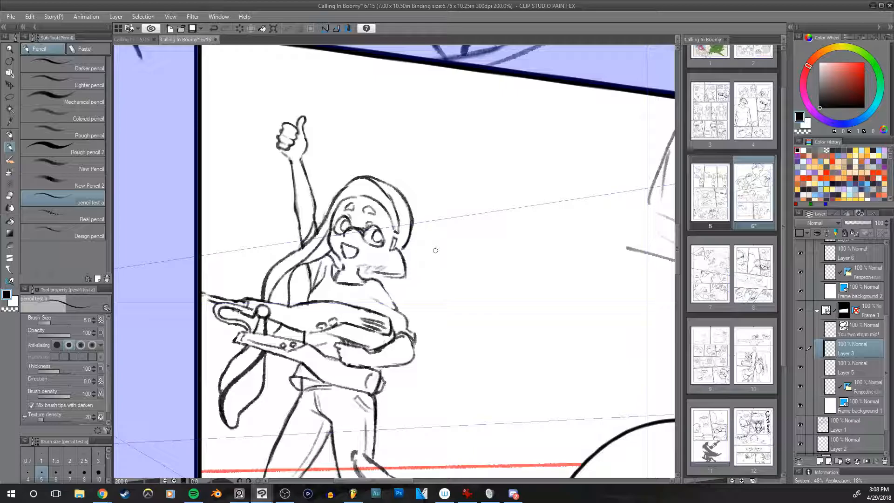
pyautogui.press('r')
pyautogui.scroll(-2, 478, 184)
pyautogui.press('h')
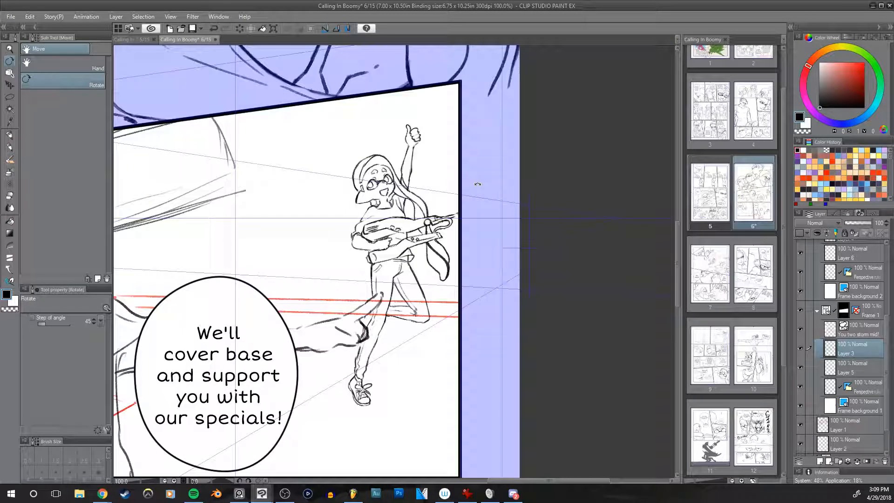
pyautogui.moveTo(396, 296); pyautogui.dragTo(625, 228)
pyautogui.moveTo(474, 257); pyautogui.dragTo(604, 247)
pyautogui.moveTo(412, 262)
pyautogui.mouseDown()
pyautogui.moveTo(626, 218)
pyautogui.moveTo(300, 300)
pyautogui.mouseUp()
pyautogui.moveTo(570, 272); pyautogui.dragTo(480, 245)
pyautogui.moveTo(564, 278); pyautogui.dragTo(538, 329)
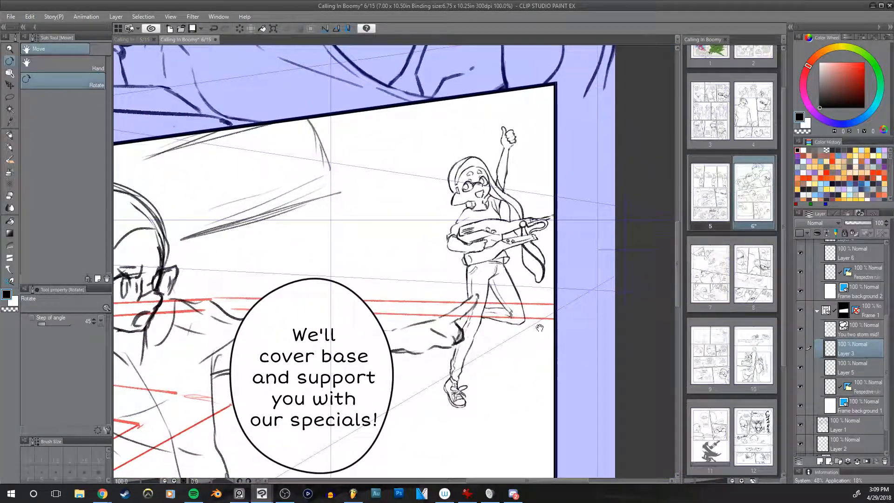
pyautogui.scroll(1, 502, 235)
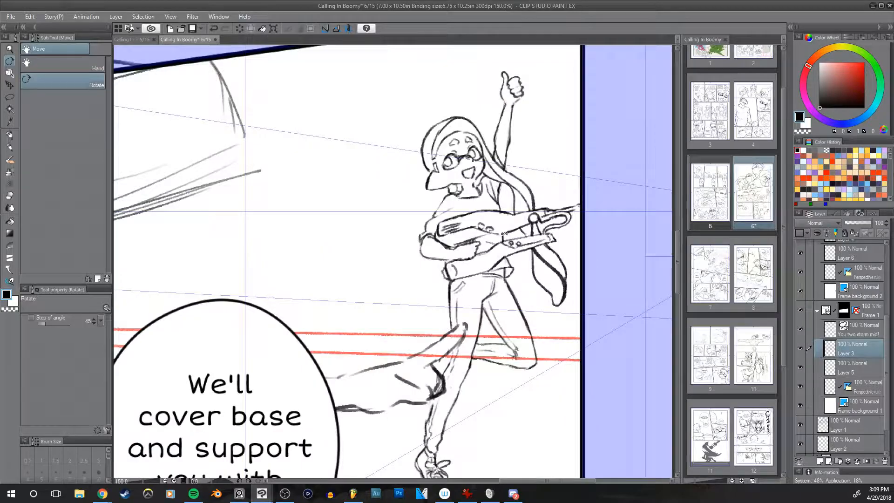
pyautogui.scroll(1, 503, 234)
# Step: Clean up the lines around the thumbs-up character's forearm and hip with the size 10 hard eraser
pyautogui.press('p')
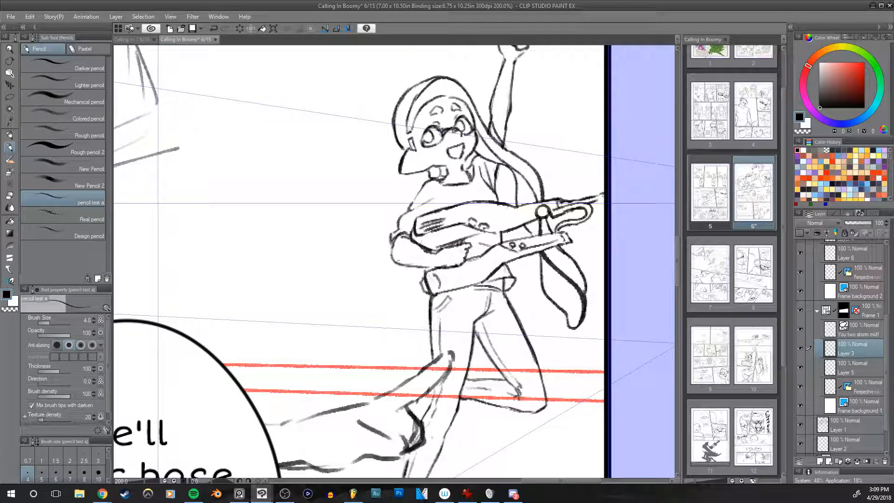
pyautogui.press('e')
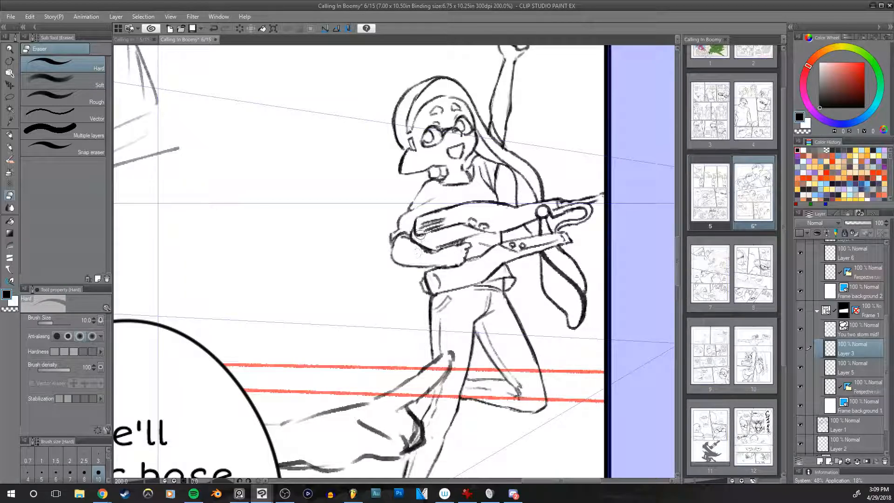
pyautogui.moveTo(435, 255)
pyautogui.mouseDown()
pyautogui.moveTo(450, 311)
pyautogui.moveTo(421, 356)
pyautogui.mouseUp()
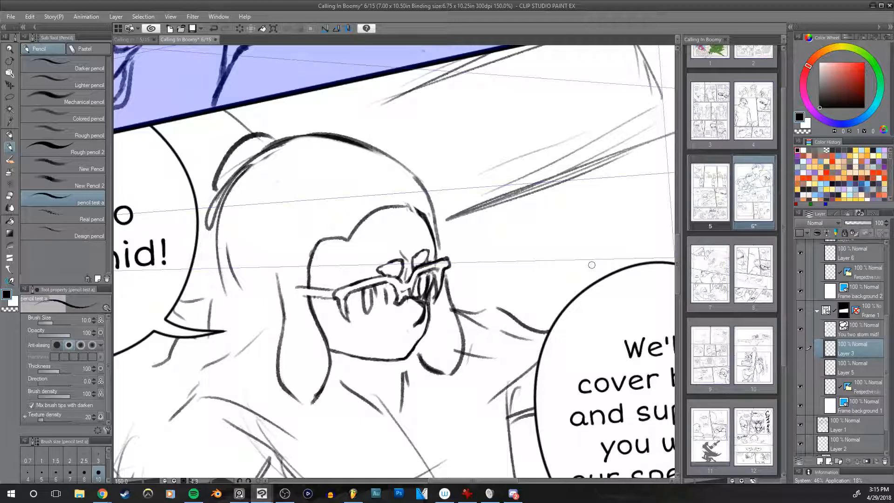
# Step: Examine the glasses character's head against the rest of the panel in mirrored and normal views
pyautogui.press('h')
pyautogui.scroll(-2, 562, 285)
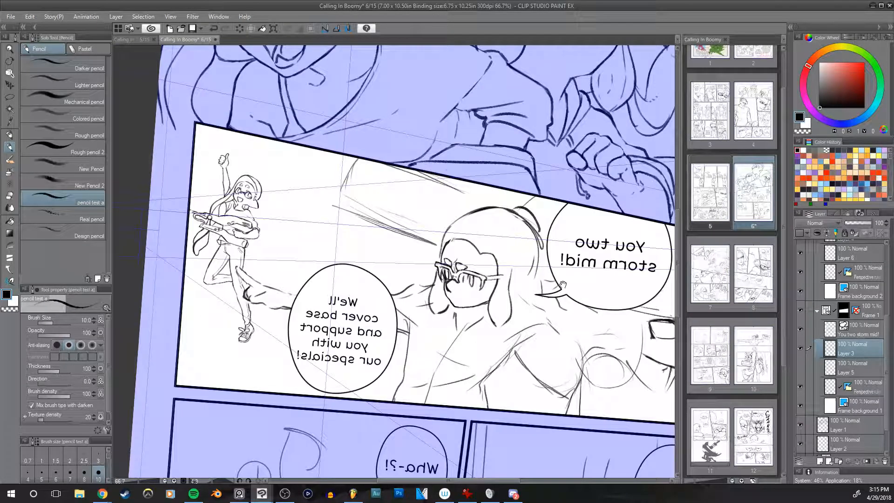
pyautogui.moveTo(553, 285); pyautogui.dragTo(484, 263)
pyautogui.press('h')
pyautogui.moveTo(512, 307); pyautogui.dragTo(509, 338)
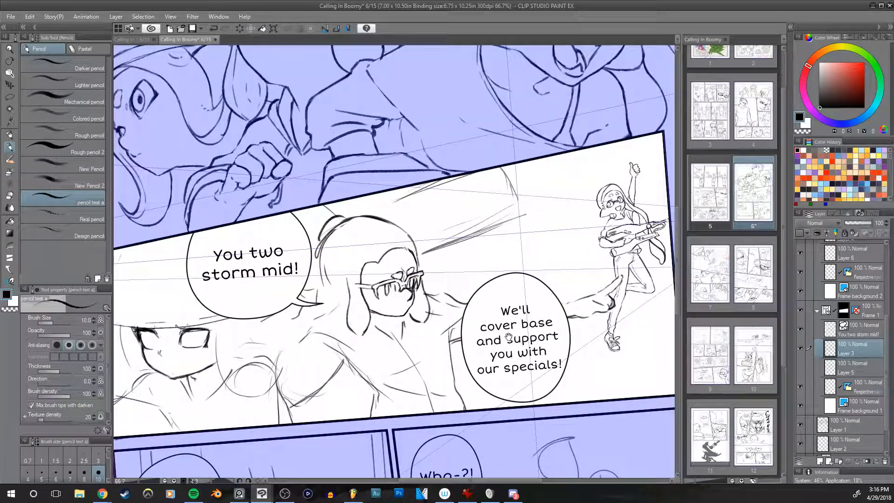
pyautogui.scroll(1, 482, 325)
pyautogui.moveTo(475, 296); pyautogui.dragTo(543, 289)
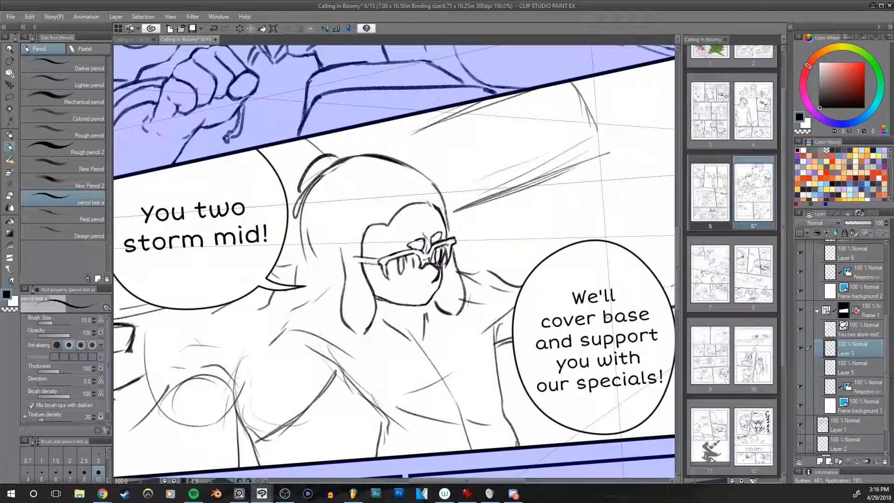
pyautogui.moveTo(607, 309); pyautogui.dragTo(604, 325)
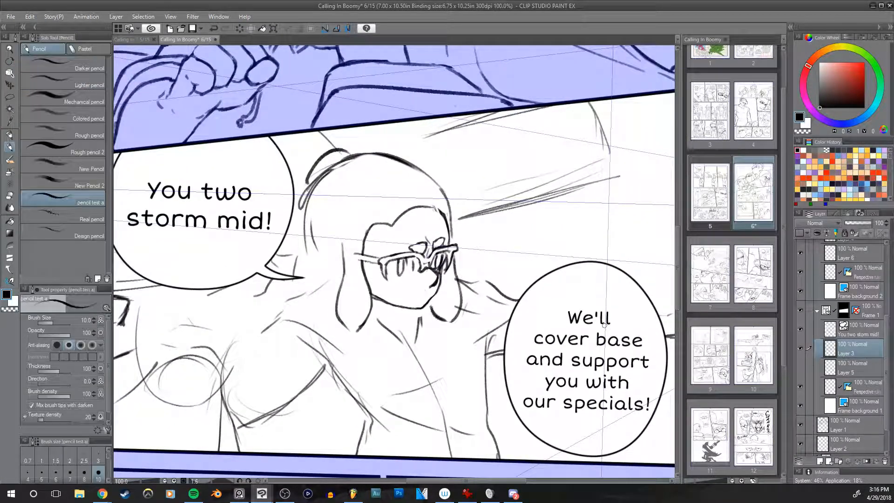
# Step: Erase the glasses character's head and hair between the speech bubbles with the hard eraser enlarged to size 120
pyautogui.press('e')
pyautogui.press(']')
pyautogui.press(']')
pyautogui.press(']')
pyautogui.moveTo(448, 278)
pyautogui.mouseDown()
pyautogui.moveTo(410, 238)
pyautogui.moveTo(386, 186)
pyautogui.moveTo(331, 306)
pyautogui.moveTo(377, 317)
pyautogui.mouseUp()
pyautogui.moveTo(504, 257); pyautogui.dragTo(523, 291)
# Step: Rough in a new head circle, brows and eyes with the size 10 pencil and erase the facial guidelines with the hard eraser
pyautogui.press('p')
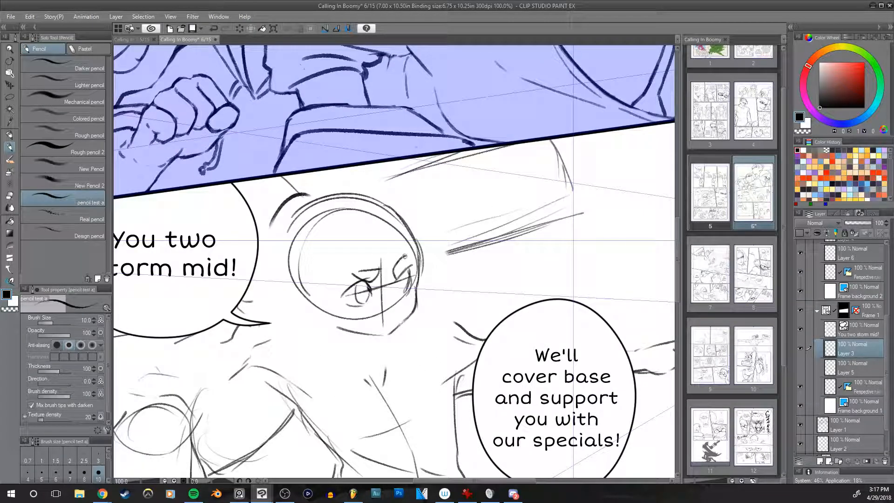
pyautogui.moveTo(406, 257)
pyautogui.mouseDown()
pyautogui.moveTo(403, 276)
pyautogui.moveTo(386, 276)
pyautogui.mouseUp()
pyautogui.press('h')
pyautogui.press('e')
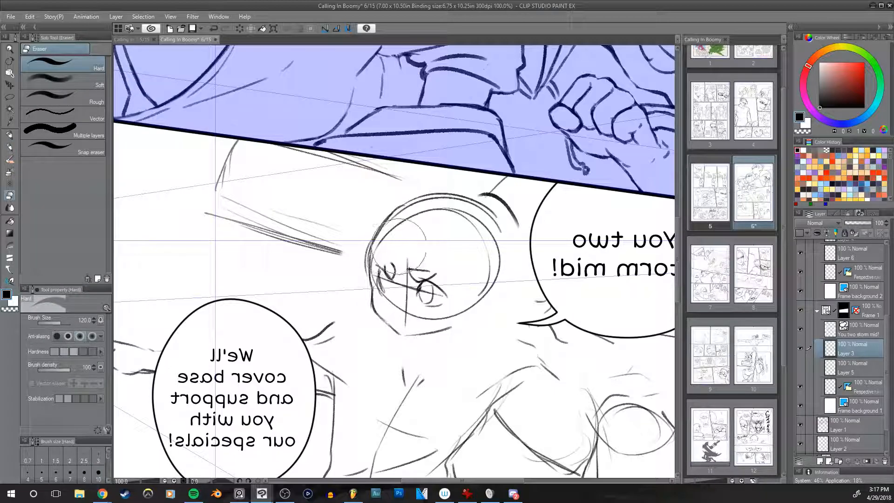
pyautogui.moveTo(386, 250)
pyautogui.mouseDown()
pyautogui.moveTo(402, 260)
pyautogui.moveTo(477, 245)
pyautogui.moveTo(416, 226)
pyautogui.moveTo(396, 239)
pyautogui.moveTo(395, 302)
pyautogui.moveTo(402, 264)
pyautogui.moveTo(412, 285)
pyautogui.moveTo(422, 252)
pyautogui.moveTo(419, 264)
pyautogui.moveTo(421, 252)
pyautogui.moveTo(390, 274)
pyautogui.moveTo(377, 267)
pyautogui.moveTo(363, 274)
pyautogui.moveTo(387, 281)
pyautogui.moveTo(399, 298)
pyautogui.moveTo(412, 281)
pyautogui.mouseUp()
pyautogui.press('h')
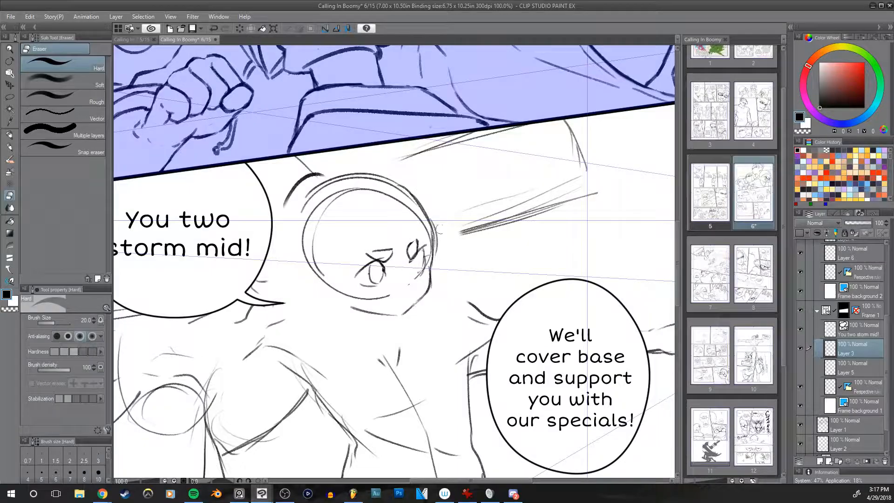
# Step: Draw the far eye's upper lid and outer curve with the size 10 pencil
pyautogui.press('h')
pyautogui.moveTo(523, 269); pyautogui.dragTo(525, 256)
pyautogui.press('h')
pyautogui.press('p')
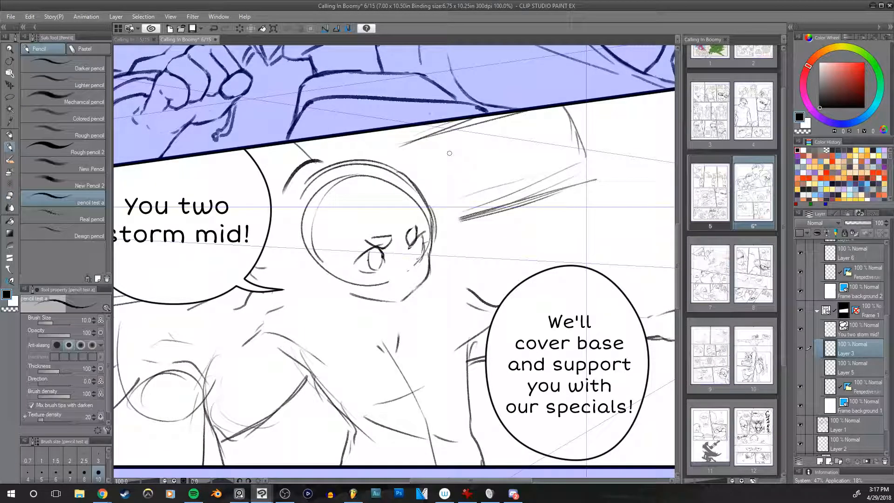
pyautogui.scroll(1, 449, 153)
pyautogui.moveTo(442, 186); pyautogui.dragTo(457, 170)
pyautogui.press('[')
pyautogui.hotkey('ctrl', 'z')
pyautogui.moveTo(414, 264); pyautogui.dragTo(430, 257)
pyautogui.press(']')
pyautogui.moveTo(423, 291); pyautogui.dragTo(433, 256)
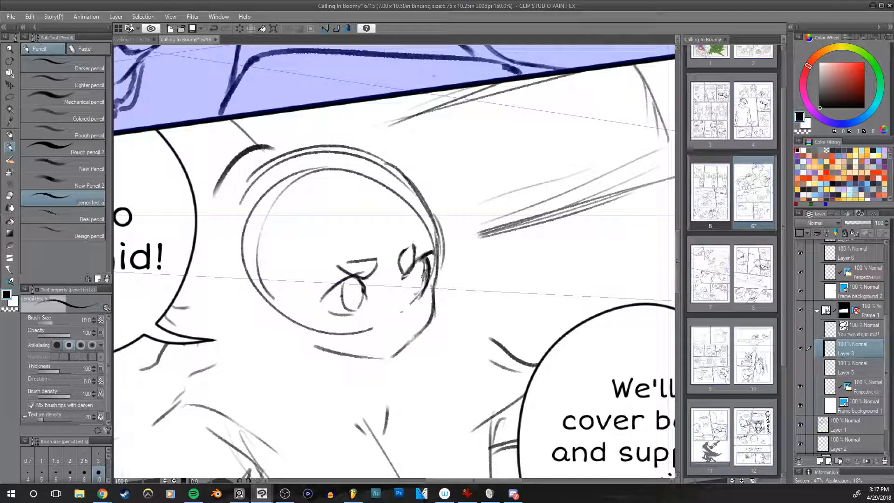
# Step: Erase the head's inner construction circles and the excess far-side line with the hard eraser, enlarging it from size 17 to 25
pyautogui.press('e')
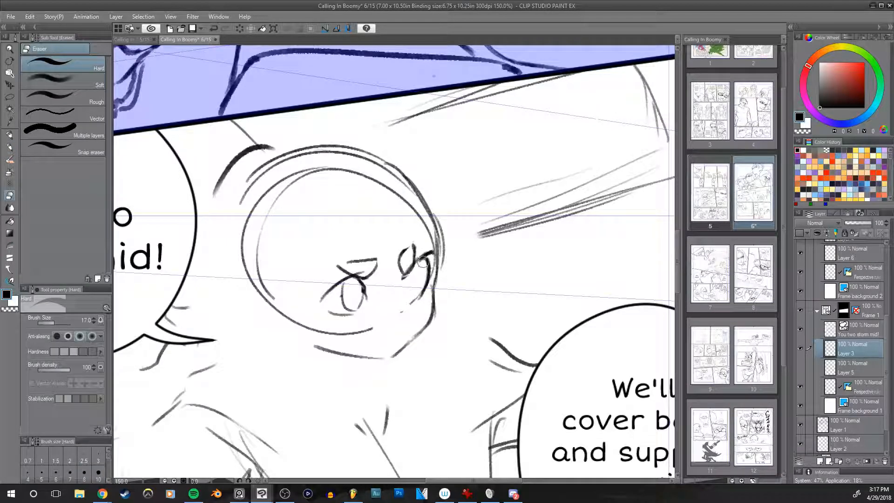
pyautogui.moveTo(433, 264)
pyautogui.mouseDown()
pyautogui.moveTo(433, 232)
pyautogui.moveTo(449, 239)
pyautogui.moveTo(441, 276)
pyautogui.moveTo(437, 210)
pyautogui.mouseUp()
pyautogui.press(']')
pyautogui.press(']')
pyautogui.moveTo(435, 240)
pyautogui.mouseDown()
pyautogui.moveTo(370, 176)
pyautogui.moveTo(307, 167)
pyautogui.moveTo(263, 228)
pyautogui.moveTo(283, 181)
pyautogui.moveTo(308, 207)
pyautogui.moveTo(252, 215)
pyautogui.moveTo(294, 182)
pyautogui.moveTo(292, 284)
pyautogui.moveTo(258, 301)
pyautogui.moveTo(251, 261)
pyautogui.moveTo(266, 284)
pyautogui.moveTo(251, 275)
pyautogui.moveTo(257, 302)
pyautogui.moveTo(305, 332)
pyautogui.moveTo(330, 321)
pyautogui.moveTo(371, 333)
pyautogui.moveTo(379, 323)
pyautogui.moveTo(352, 322)
pyautogui.mouseUp()
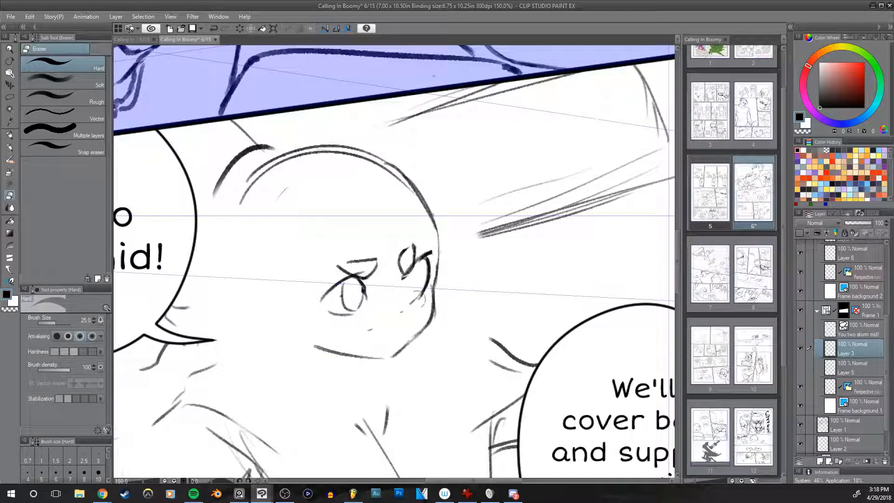
# Step: Clean up the stray marks below the eyes and along the cheek, reducing the hard eraser to size 15
pyautogui.moveTo(387, 322); pyautogui.dragTo(436, 314)
pyautogui.press('[')
pyautogui.press('[')
pyautogui.moveTo(557, 234); pyautogui.dragTo(572, 221)
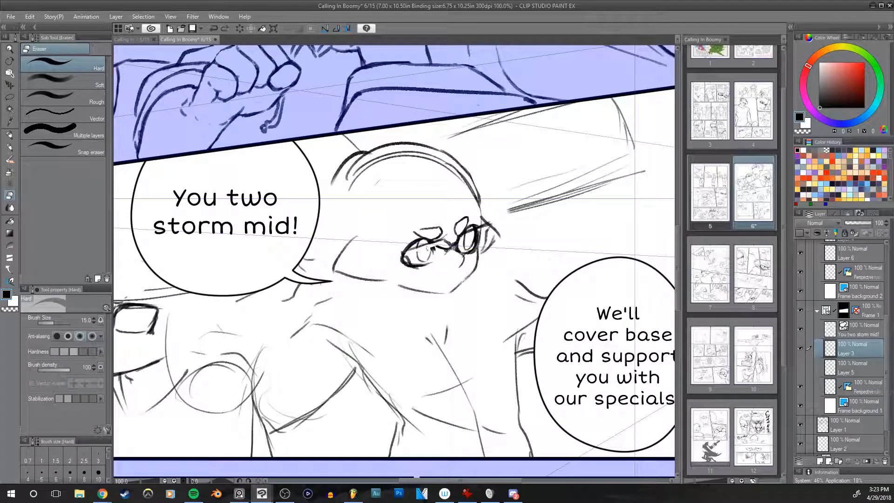
pyautogui.moveTo(410, 248); pyautogui.dragTo(404, 249)
# Step: Undo the last pencil stroke and redraw the far cheek and jaw line down to the chin with the size 10 pencil
pyautogui.moveTo(461, 239); pyautogui.dragTo(455, 243)
pyautogui.press('p')
pyautogui.scroll(2, 509, 217)
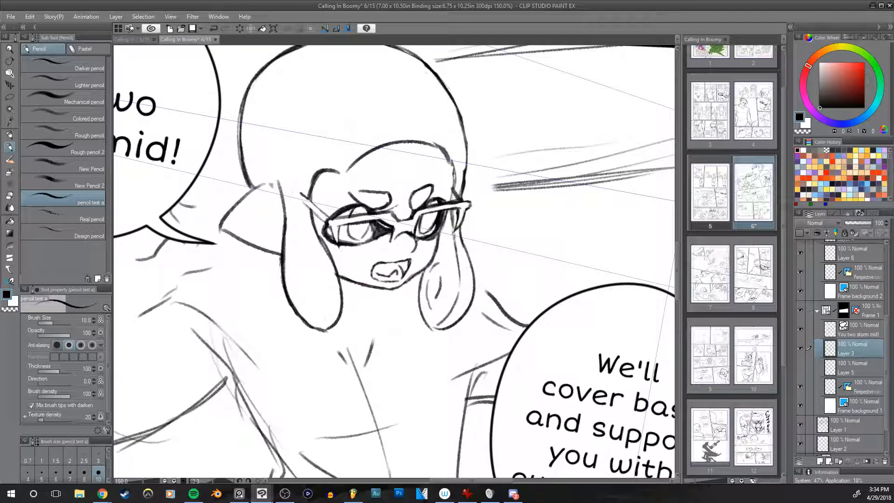
pyautogui.hotkey('ctrl', 'z')
pyautogui.moveTo(461, 281); pyautogui.dragTo(436, 328)
pyautogui.press('e')
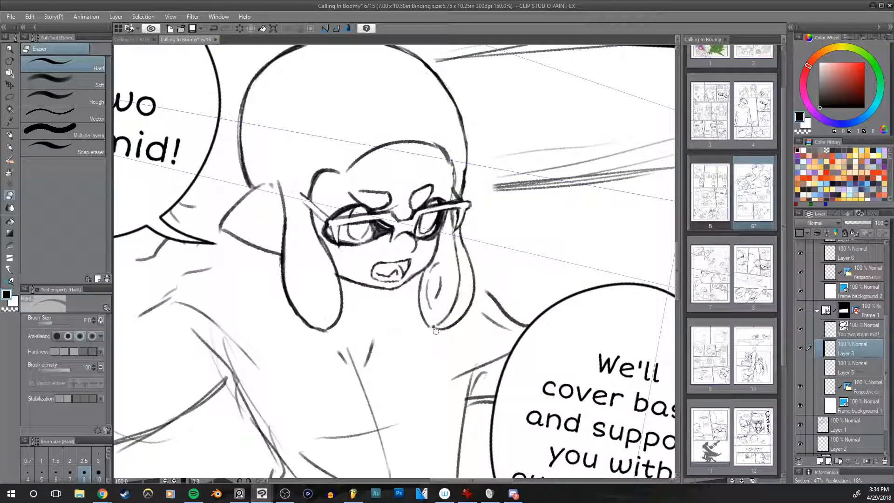
# Step: Clean up beside the near hair tentacle with the size 10 hard eraser and redraw its outer edge wider with the size 12 pencil
pyautogui.press('h')
pyautogui.press('h')
pyautogui.moveTo(560, 268)
pyautogui.mouseDown()
pyautogui.moveTo(582, 254)
pyautogui.moveTo(577, 260)
pyautogui.mouseUp()
pyautogui.press(']')
pyautogui.moveTo(301, 229)
pyautogui.mouseDown()
pyautogui.moveTo(301, 278)
pyautogui.moveTo(312, 234)
pyautogui.mouseUp()
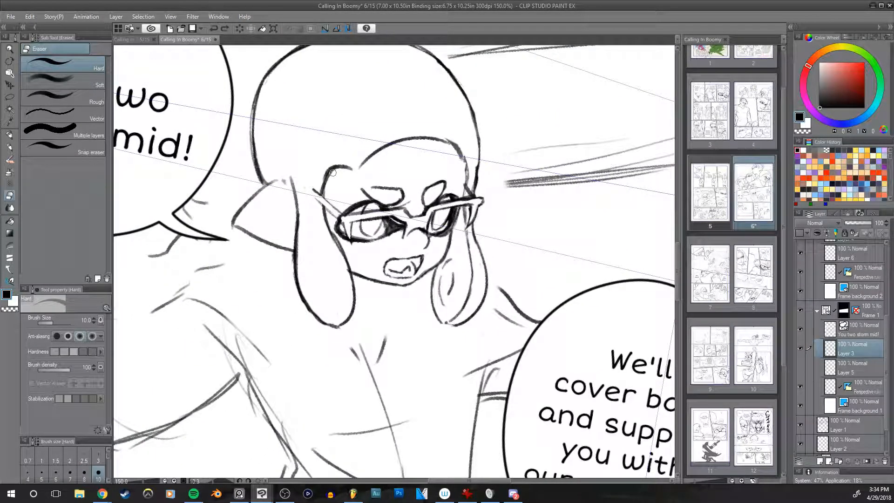
pyautogui.press('p')
pyautogui.moveTo(296, 232)
pyautogui.mouseDown()
pyautogui.moveTo(293, 294)
pyautogui.moveTo(312, 320)
pyautogui.mouseUp()
pyautogui.moveTo(293, 277)
pyautogui.mouseDown()
pyautogui.moveTo(298, 297)
pyautogui.moveTo(346, 323)
pyautogui.mouseUp()
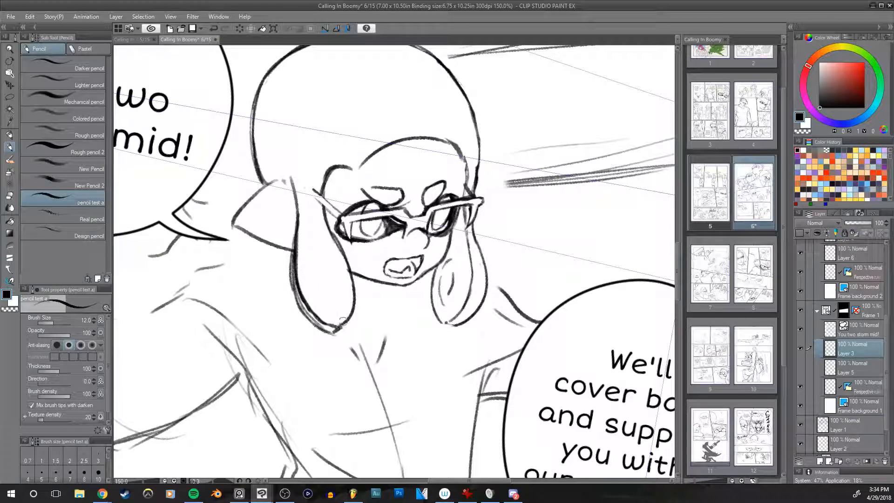
# Step: Erase the old inner contour along the near hair tentacle's outer edge and tip with the size 15 hard eraser
pyautogui.press('e')
pyautogui.moveTo(326, 323)
pyautogui.mouseDown()
pyautogui.moveTo(308, 307)
pyautogui.moveTo(325, 329)
pyautogui.moveTo(298, 276)
pyautogui.moveTo(310, 256)
pyautogui.mouseUp()
pyautogui.moveTo(300, 298); pyautogui.dragTo(305, 218)
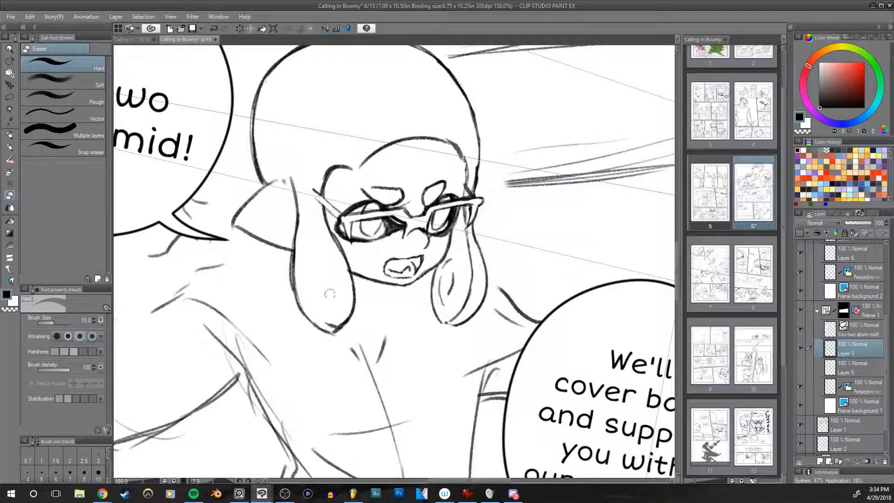
pyautogui.moveTo(327, 322)
pyautogui.mouseDown()
pyautogui.moveTo(337, 312)
pyautogui.moveTo(331, 327)
pyautogui.moveTo(338, 321)
pyautogui.mouseUp()
pyautogui.moveTo(301, 244); pyautogui.dragTo(310, 316)
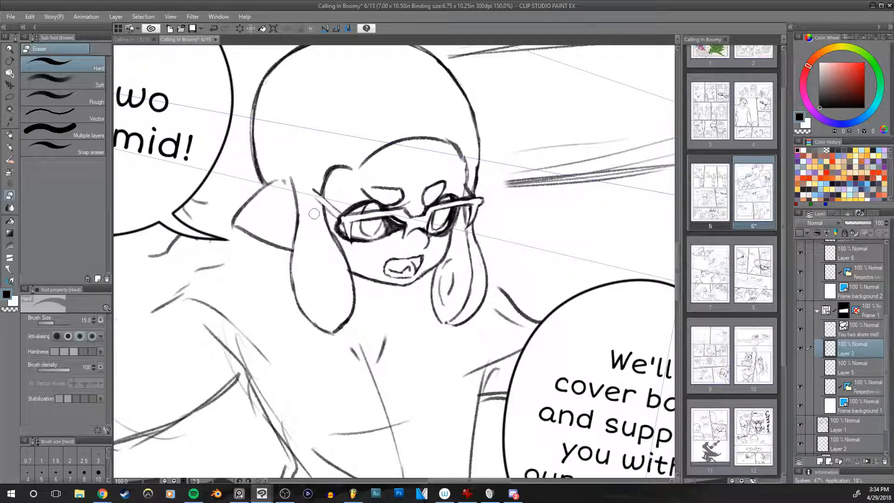
# Step: Try redrawing the near hair tentacle's face-side edge with the size 10 pencil in mirrored view
pyautogui.press('p')
pyautogui.press('[')
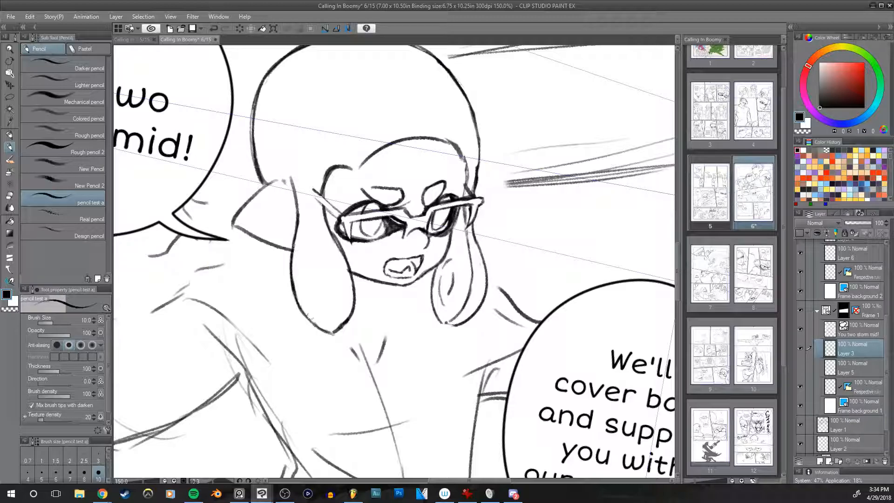
pyautogui.press('h')
pyautogui.moveTo(564, 235); pyautogui.dragTo(540, 267)
pyautogui.moveTo(414, 305); pyautogui.dragTo(443, 250)
pyautogui.hotkey('ctrl', 'z')
# Step: Refine the far side of the hair outline above the glasses with the size 12 hard eraser and the size 10 pencil
pyautogui.press('e')
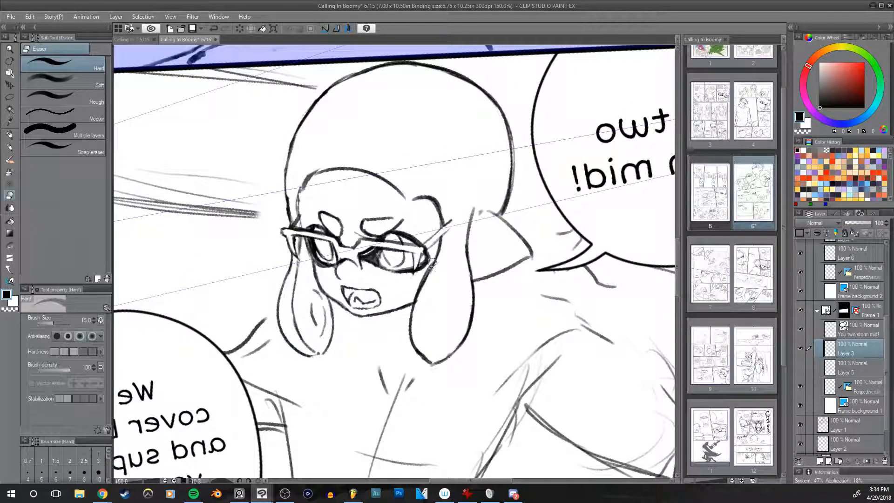
pyautogui.press('h')
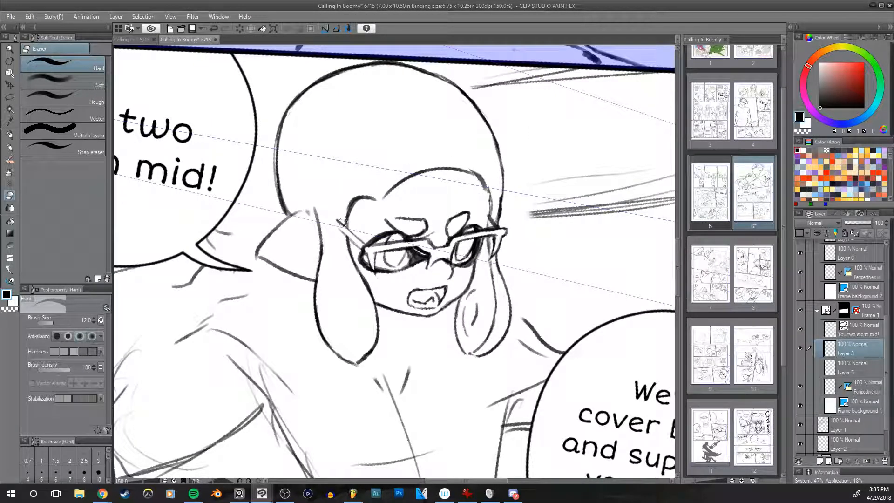
pyautogui.press('h')
pyautogui.scroll(2, 552, 257)
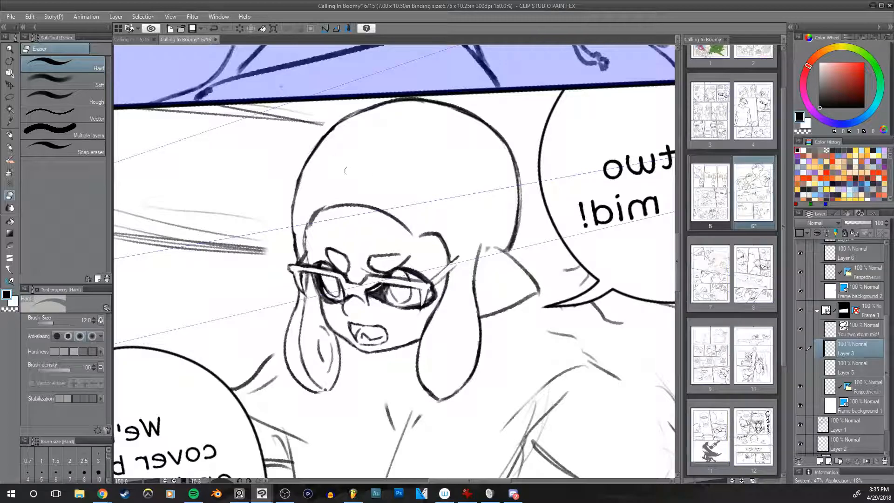
pyautogui.press('p')
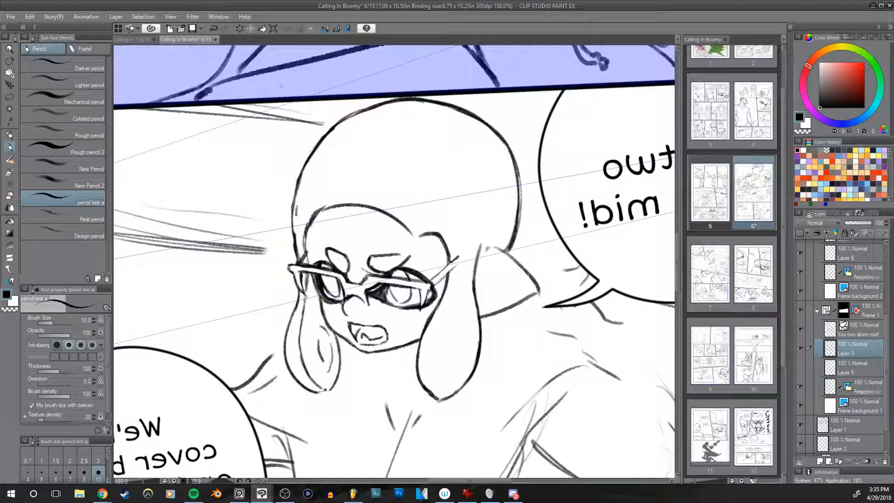
pyautogui.press('e')
# Step: Clean up the far hair edge beside the glasses with the hard eraser and draw the hair knot behind the head with the size 7 pencil
pyautogui.press('h')
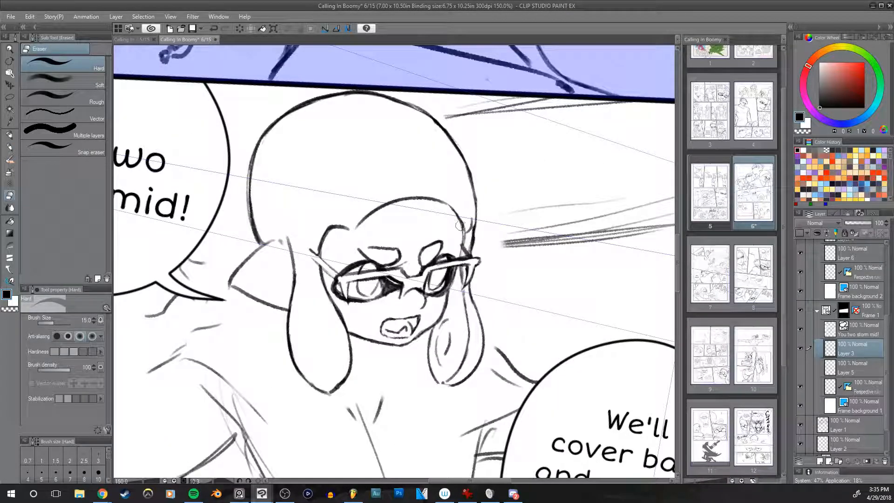
pyautogui.press('h')
pyautogui.press('[')
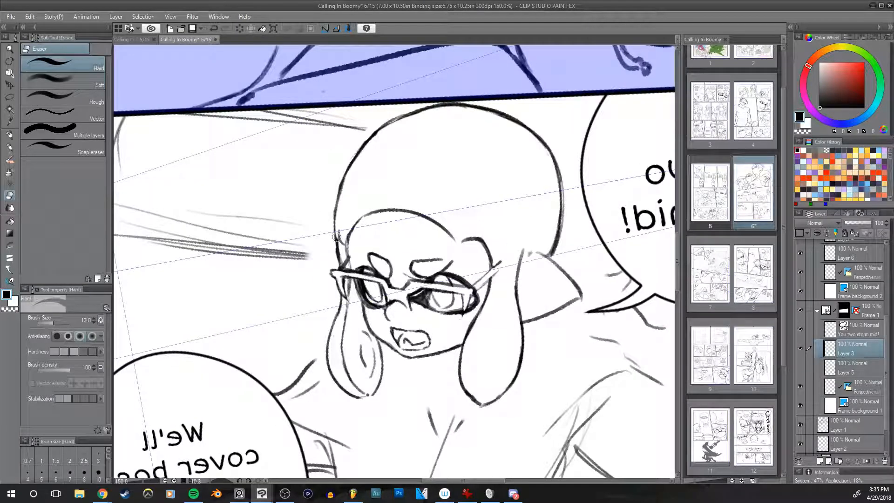
pyautogui.press('p')
pyautogui.press('h')
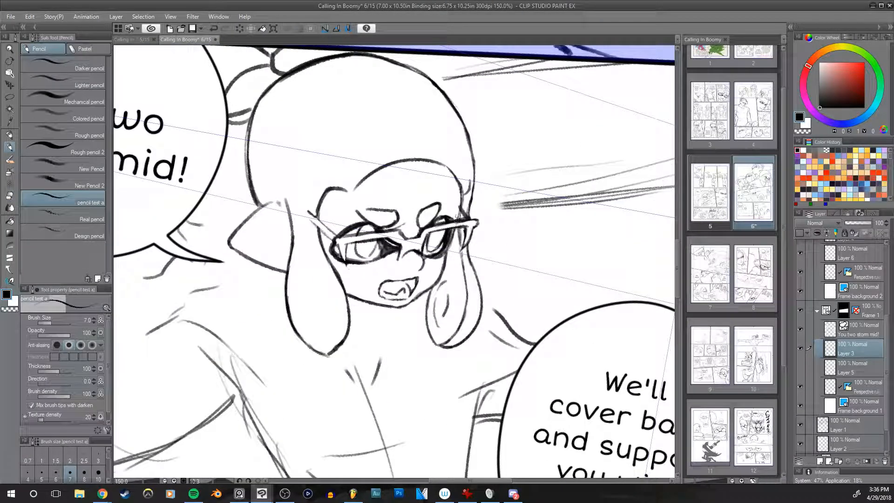
# Step: Erase the stray hair line just above the far end of the glasses with the size 20 hard eraser
pyautogui.press('e')
pyautogui.moveTo(453, 201); pyautogui.dragTo(459, 214)
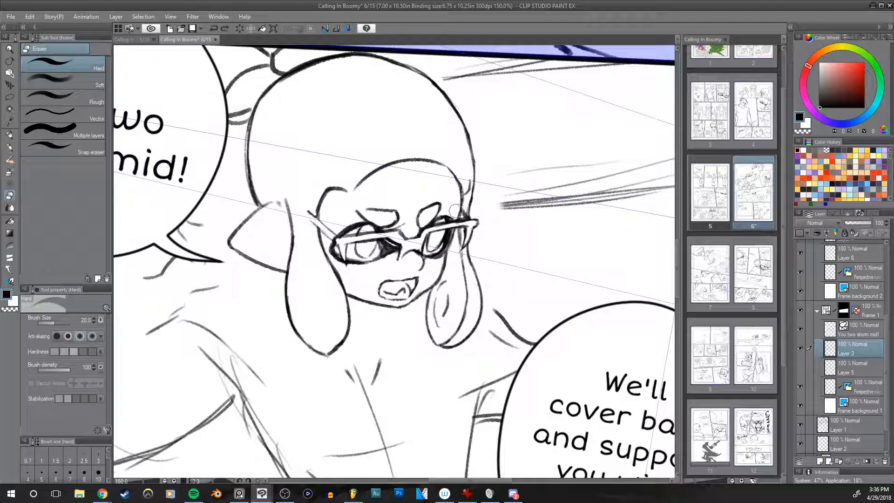
pyautogui.press('h')
pyautogui.press('h')
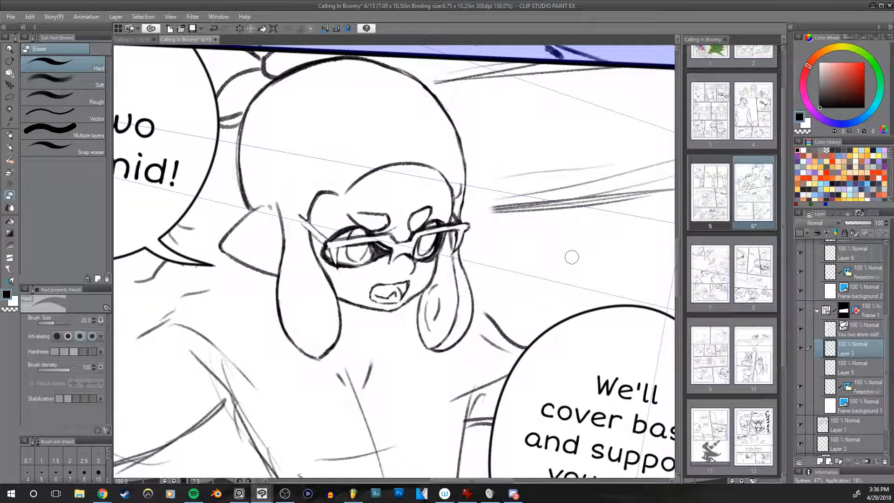
pyautogui.scroll(-2, 571, 257)
pyautogui.moveTo(571, 257); pyautogui.dragTo(510, 262)
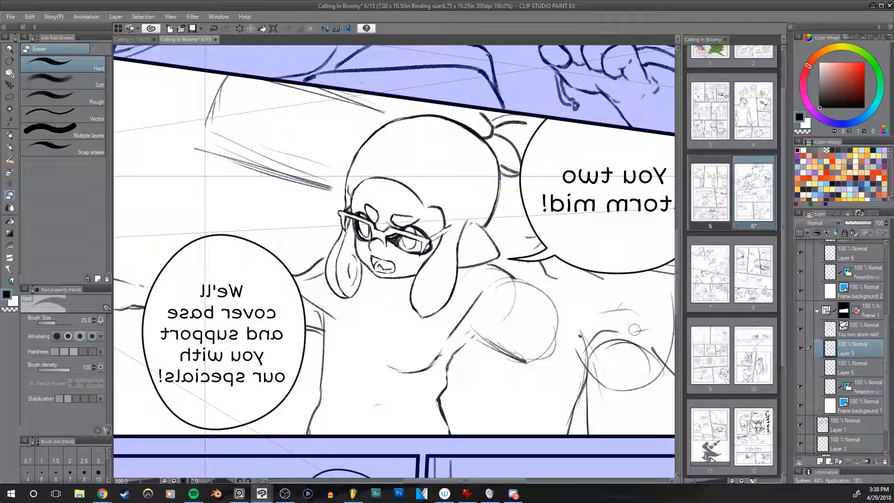
pyautogui.moveTo(587, 270); pyautogui.dragTo(544, 255)
pyautogui.press('h')
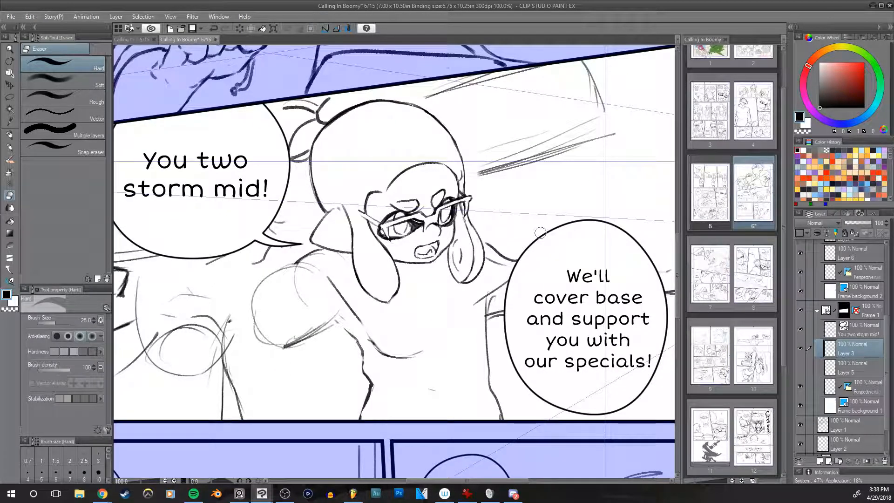
# Step: Redraw the near side of the character's torso from shoulder to waist with the size 17 pencil
pyautogui.press('p')
pyautogui.moveTo(545, 222); pyautogui.dragTo(559, 238)
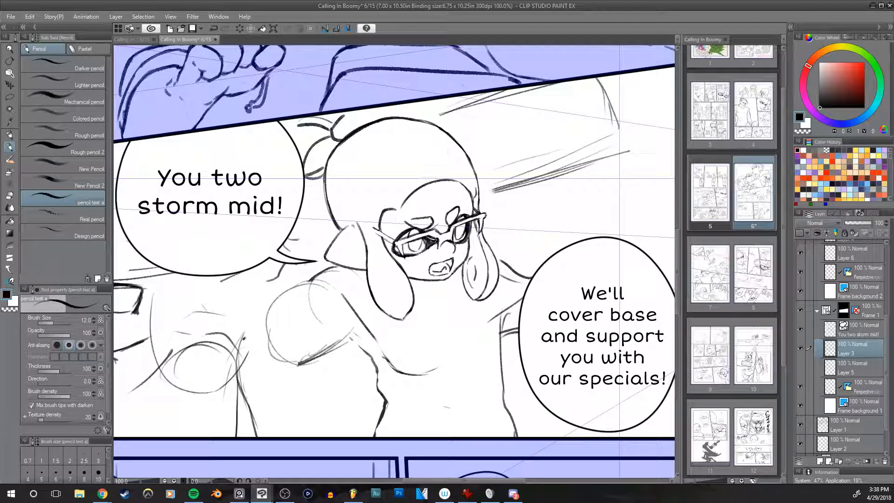
pyautogui.press(']')
pyautogui.press(']')
pyautogui.moveTo(338, 267)
pyautogui.mouseDown()
pyautogui.moveTo(359, 347)
pyautogui.moveTo(383, 368)
pyautogui.moveTo(379, 337)
pyautogui.moveTo(391, 366)
pyautogui.mouseUp()
pyautogui.hotkey('ctrl', 'z')
pyautogui.hotkey('ctrl', 'z')
pyautogui.hotkey('ctrl', 'z')
pyautogui.moveTo(345, 297); pyautogui.dragTo(398, 371)
pyautogui.moveTo(397, 371); pyautogui.dragTo(377, 421)
pyautogui.moveTo(403, 374)
pyautogui.mouseDown()
pyautogui.moveTo(447, 386)
pyautogui.moveTo(445, 371)
pyautogui.mouseUp()
pyautogui.hotkey('ctrl', 'z')
pyautogui.hotkey('ctrl', 'z')
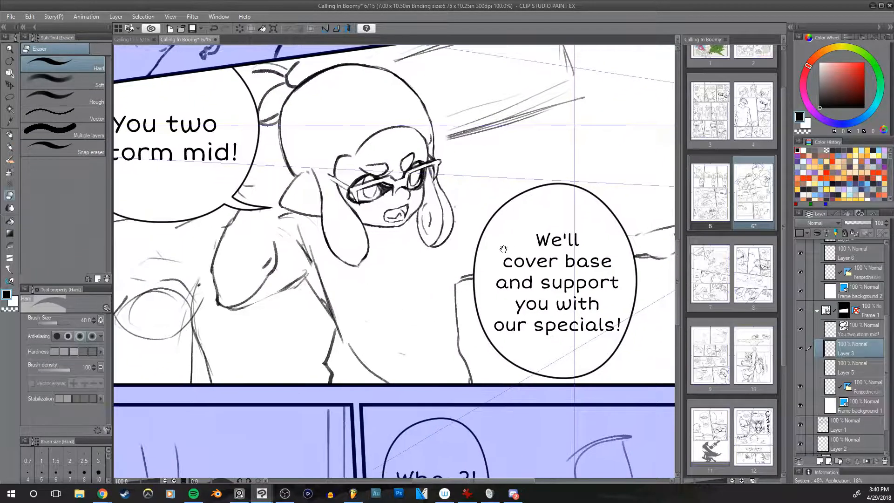
# Step: Draw the far shoulder line from behind the hair tentacle to the second speech bubble with the size 17 pencil
pyautogui.moveTo(496, 338); pyautogui.dragTo(479, 293)
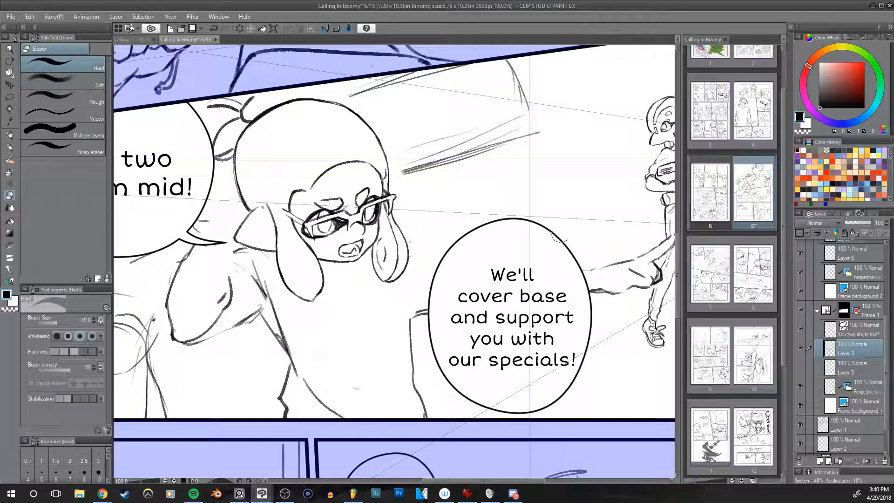
pyautogui.press('p')
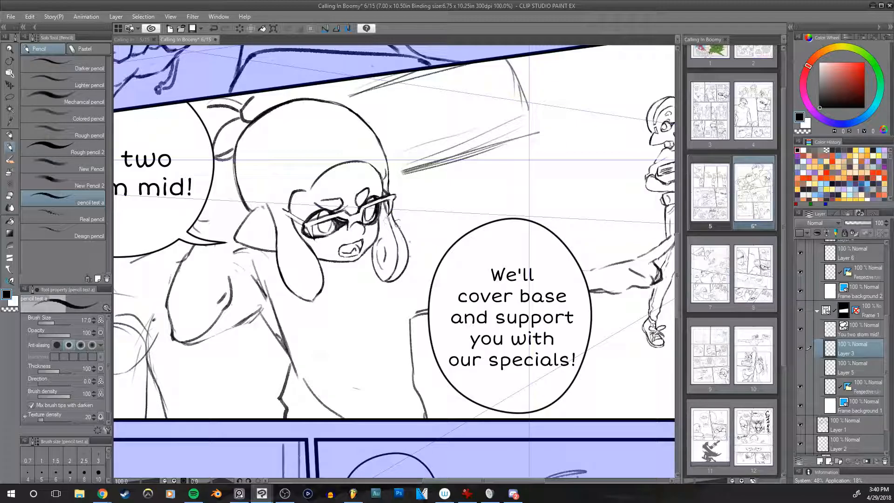
pyautogui.moveTo(401, 229); pyautogui.dragTo(428, 246)
pyautogui.hotkey('ctrl', 'z')
pyautogui.moveTo(426, 245); pyautogui.dragTo(458, 245)
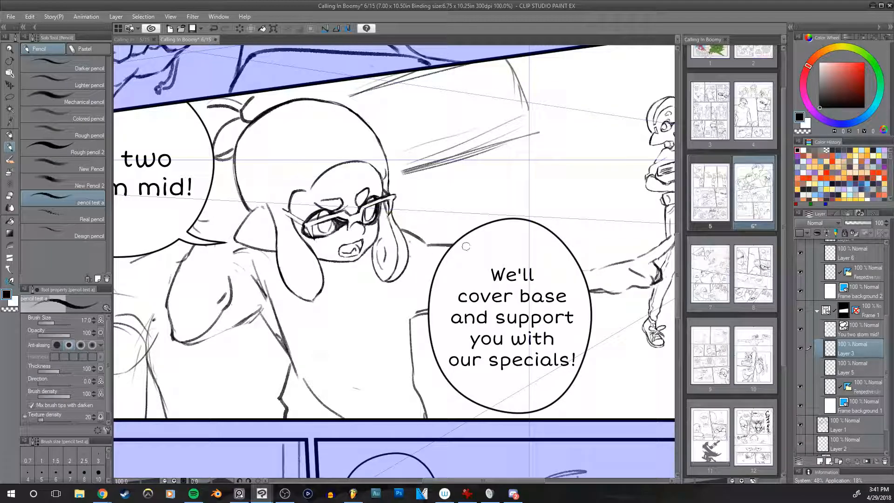
# Step: Draw the hoodie's collar and neckline below the chin with the size 17 pencil
pyautogui.moveTo(406, 275)
pyautogui.mouseDown()
pyautogui.moveTo(351, 320)
pyautogui.moveTo(352, 313)
pyautogui.mouseUp()
pyautogui.hotkey('ctrl', 'z')
pyautogui.hotkey('ctrl', 'z')
pyautogui.moveTo(383, 287); pyautogui.dragTo(325, 314)
pyautogui.moveTo(368, 251); pyautogui.dragTo(335, 287)
pyautogui.moveTo(349, 285)
pyautogui.mouseDown()
pyautogui.moveTo(371, 264)
pyautogui.moveTo(410, 269)
pyautogui.mouseUp()
pyautogui.press('[')
pyautogui.press('h')
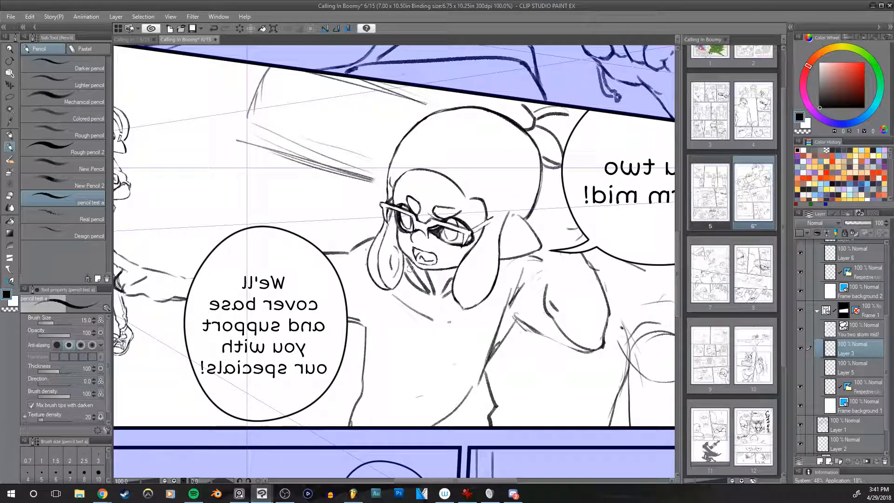
# Step: Erase the stray sketch marks on the chest below the collar with the hard eraser
pyautogui.press('e')
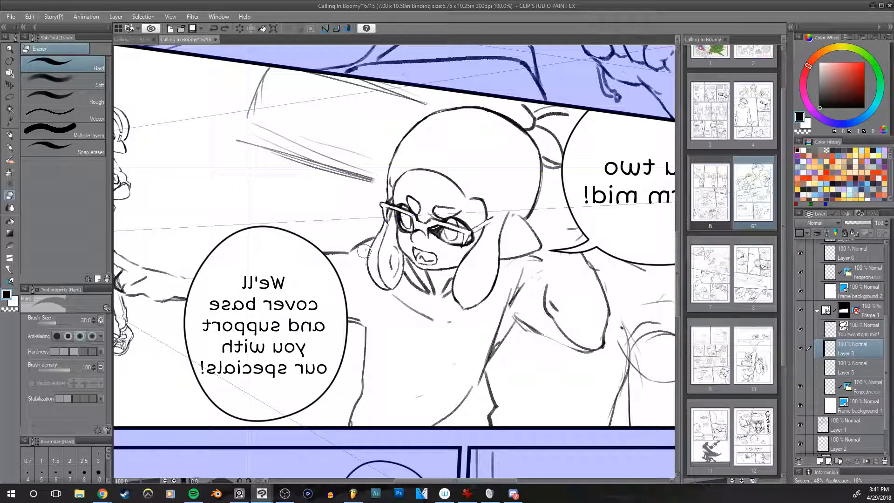
pyautogui.press('h')
pyautogui.press(']')
pyautogui.moveTo(357, 334)
pyautogui.mouseDown()
pyautogui.moveTo(358, 343)
pyautogui.moveTo(331, 343)
pyautogui.moveTo(347, 359)
pyautogui.mouseUp()
pyautogui.press('[')
pyautogui.press('[')
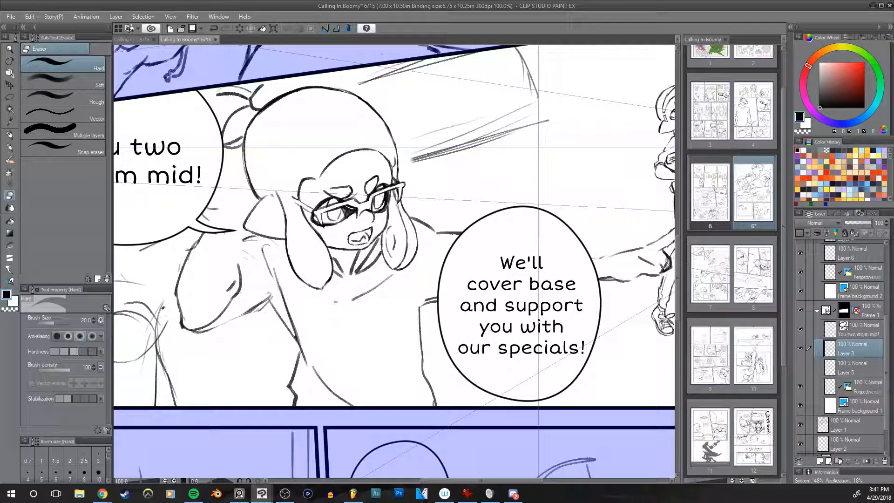
# Step: Clean up leftover sketch lines around the near shoulder and armpit with the hard eraser at sizes 20 and 25
pyautogui.moveTo(275, 270); pyautogui.dragTo(282, 299)
pyautogui.press('h')
pyautogui.moveTo(547, 221); pyautogui.dragTo(509, 231)
pyautogui.press(']')
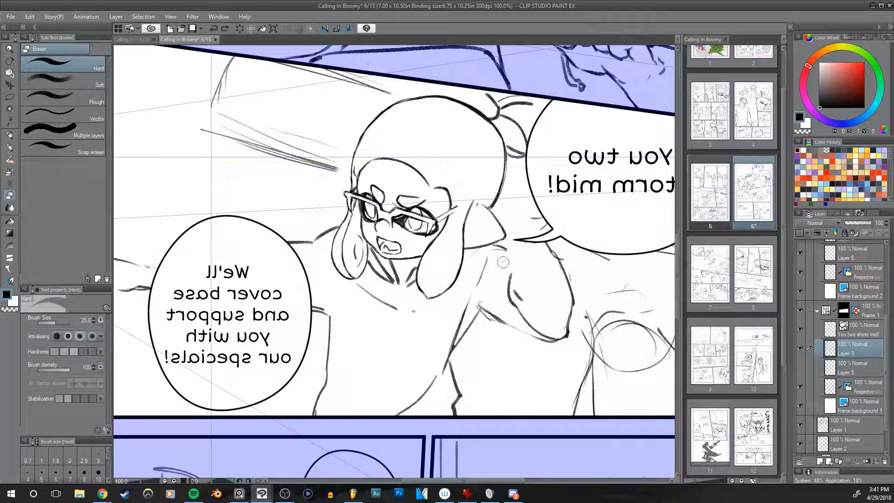
pyautogui.moveTo(494, 325)
pyautogui.mouseDown()
pyautogui.moveTo(475, 306)
pyautogui.moveTo(499, 325)
pyautogui.mouseUp()
pyautogui.press('p')
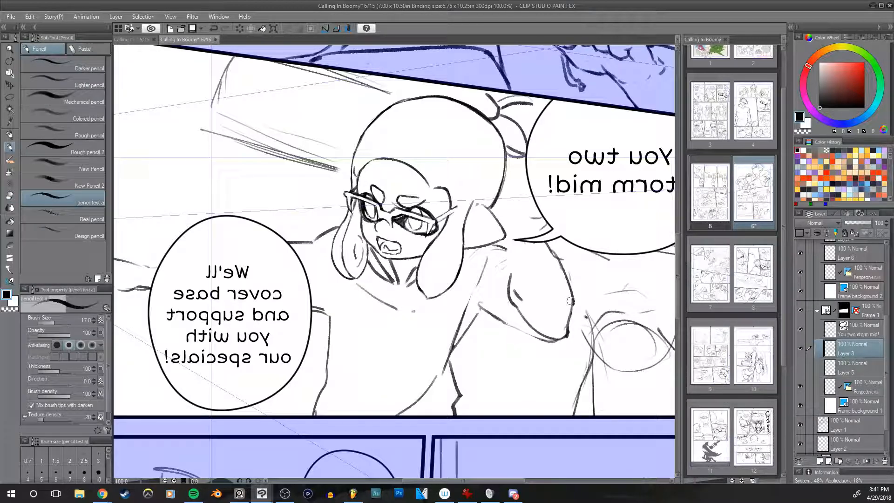
pyautogui.press('h')
pyautogui.moveTo(477, 247); pyautogui.dragTo(497, 242)
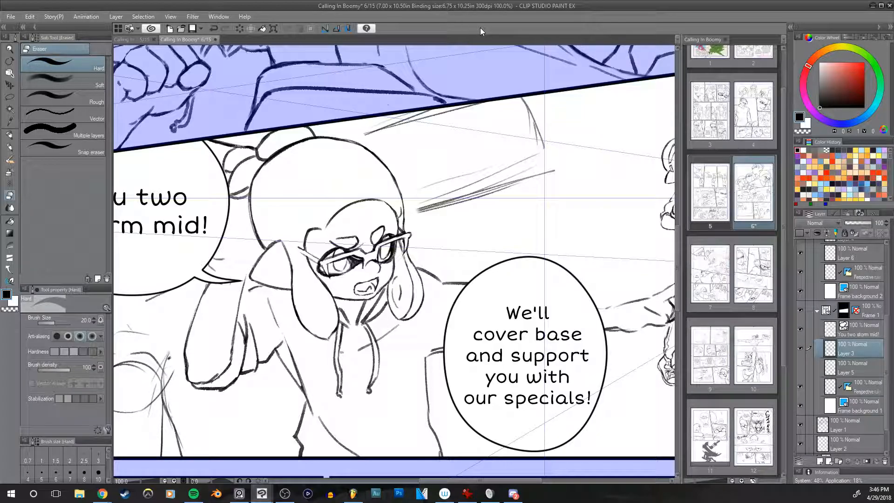
# Step: Try redrawing the outer edge of the raised sleeve over the existing line with the size 12 pencil
pyautogui.press('p')
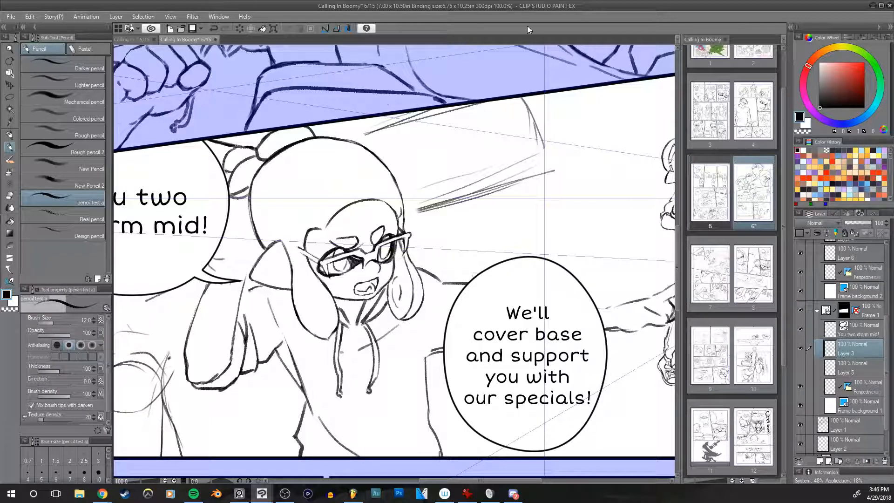
pyautogui.moveTo(472, 254); pyautogui.dragTo(566, 165)
pyautogui.moveTo(537, 206); pyautogui.dragTo(535, 251)
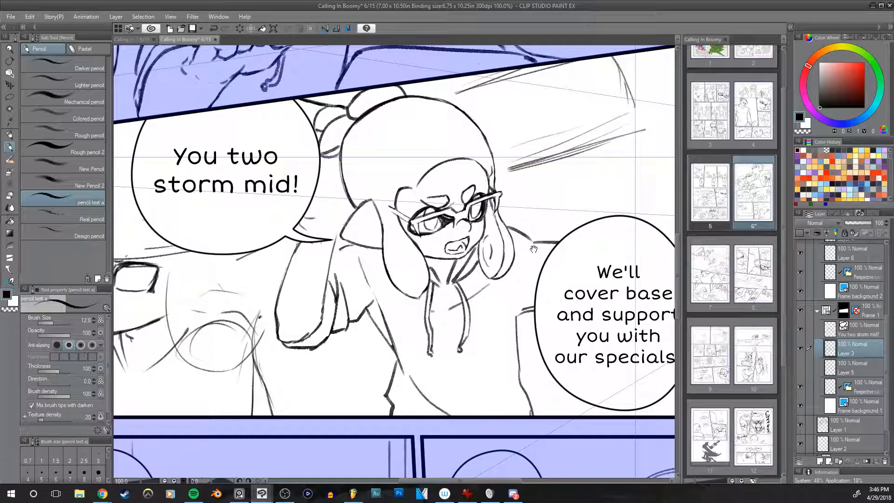
pyautogui.moveTo(300, 243)
pyautogui.mouseDown()
pyautogui.moveTo(287, 279)
pyautogui.moveTo(303, 242)
pyautogui.mouseUp()
pyautogui.hotkey('ctrl', 'z')
pyautogui.moveTo(277, 317); pyautogui.dragTo(302, 244)
pyautogui.hotkey('ctrl', 'z')
pyautogui.hotkey('ctrl', 'z')
pyautogui.moveTo(278, 307); pyautogui.dragTo(303, 242)
pyautogui.hotkey('ctrl', 'z')
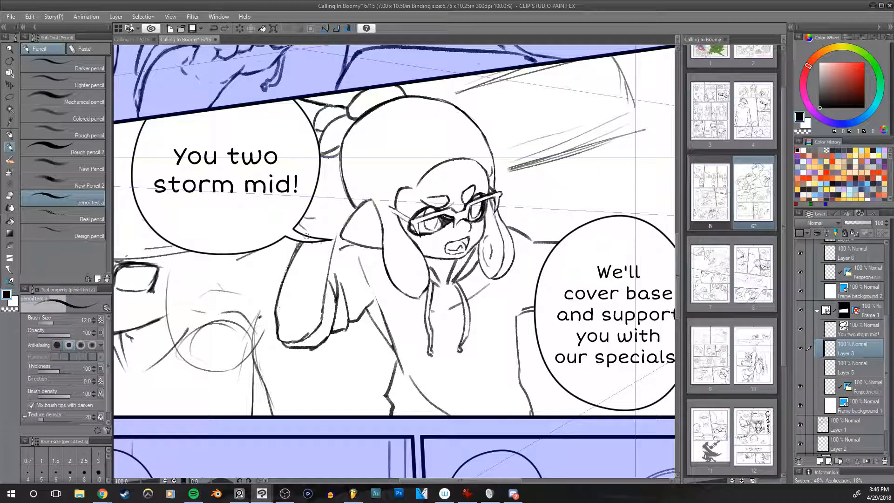
# Step: Erase the raised sleeve's outer edge with the size 25 hard eraser and redraw it with the size 12 pencil
pyautogui.press('e')
pyautogui.moveTo(293, 247); pyautogui.dragTo(281, 291)
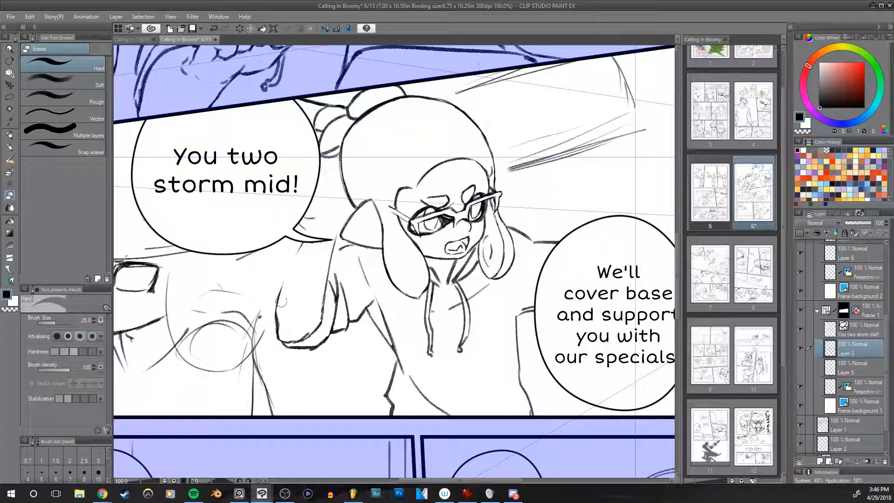
pyautogui.press('p')
pyautogui.moveTo(283, 279); pyautogui.dragTo(302, 244)
pyautogui.hotkey('ctrl', 'z')
pyautogui.moveTo(277, 305); pyautogui.dragTo(302, 243)
pyautogui.hotkey('ctrl', 'z')
pyautogui.moveTo(279, 288); pyautogui.dragTo(302, 243)
pyautogui.hotkey('ctrl', 'z')
pyautogui.moveTo(305, 239); pyautogui.dragTo(322, 212)
pyautogui.hotkey('ctrl', 'z')
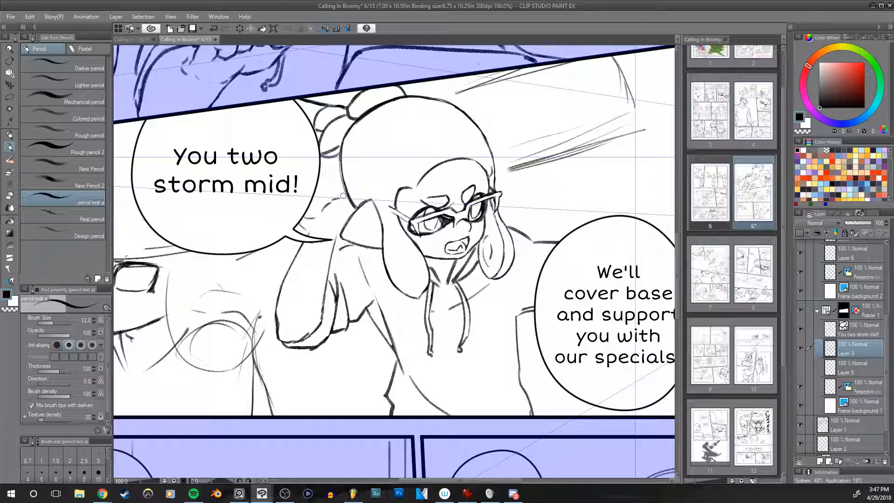
# Step: Try sketching the raised hand between the head and the first speech bubble with the size 12 pencil, checking in mirrored view
pyautogui.moveTo(346, 194); pyautogui.dragTo(333, 201)
pyautogui.moveTo(339, 198)
pyautogui.mouseDown()
pyautogui.moveTo(339, 183)
pyautogui.moveTo(338, 225)
pyautogui.mouseUp()
pyautogui.hotkey('ctrl', 'z')
pyautogui.hotkey('ctrl', 'z')
pyautogui.hotkey('ctrl', 'z')
pyautogui.hotkey('ctrl', 'z')
pyautogui.hotkey('ctrl', 'z')
pyautogui.press('h')
pyautogui.press('h')
pyautogui.press('h')
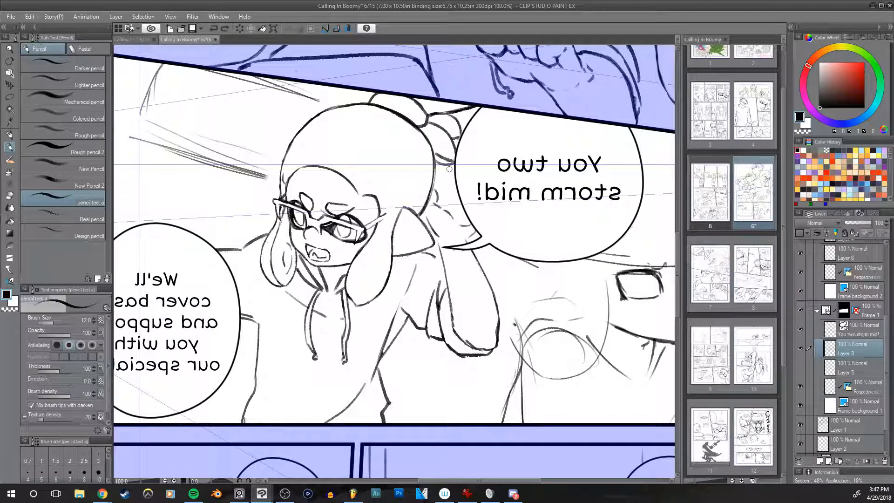
pyautogui.moveTo(438, 182)
pyautogui.mouseDown()
pyautogui.moveTo(439, 200)
pyautogui.moveTo(453, 188)
pyautogui.moveTo(449, 200)
pyautogui.moveTo(458, 192)
pyautogui.moveTo(460, 204)
pyautogui.mouseUp()
pyautogui.hotkey('ctrl', 'z')
pyautogui.hotkey('ctrl', 'z')
# Step: Sketch the raised hand's curled fingers beside the back of the head with the size 12 pencil
pyautogui.press('h')
pyautogui.moveTo(553, 218); pyautogui.dragTo(633, 230)
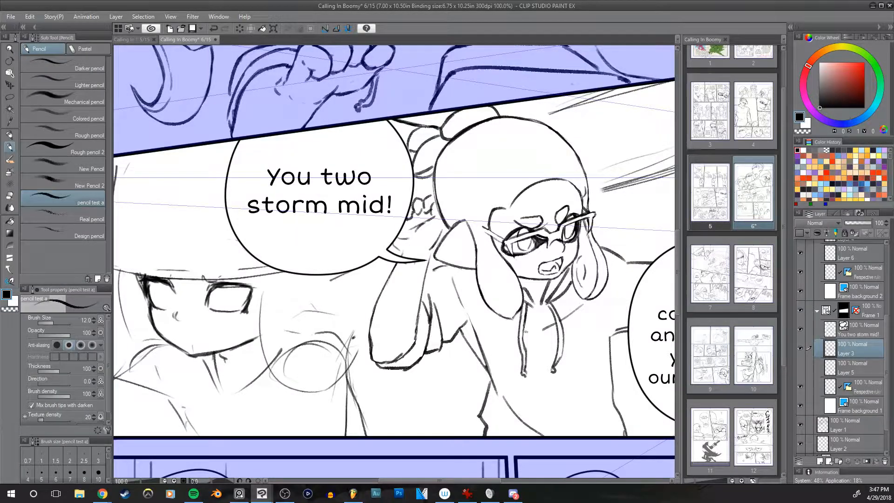
pyautogui.press('h')
pyautogui.moveTo(534, 277); pyautogui.dragTo(542, 323)
pyautogui.press('h')
pyautogui.moveTo(625, 298); pyautogui.dragTo(520, 256)
pyautogui.moveTo(298, 219)
pyautogui.mouseDown()
pyautogui.moveTo(289, 228)
pyautogui.moveTo(295, 219)
pyautogui.mouseUp()
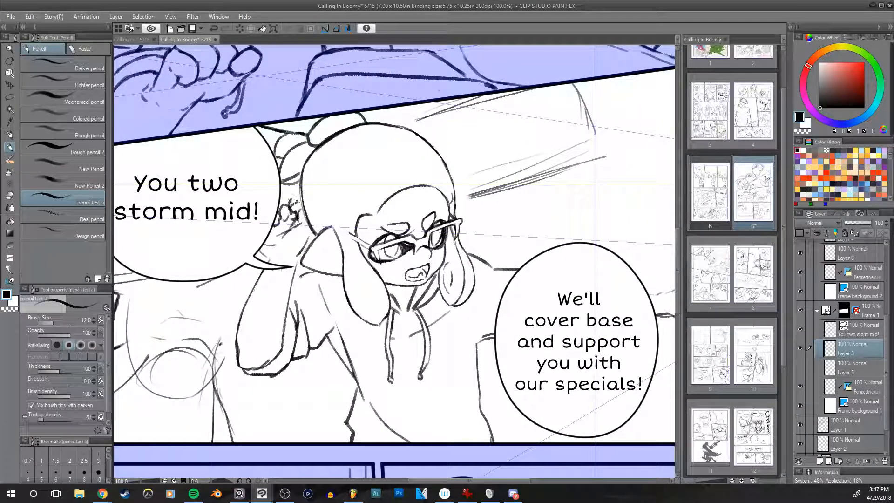
# Step: Clean up the raised hand with the size 25 hard eraser and draw its lower palm lines with the size 12 pencil
pyautogui.press('e')
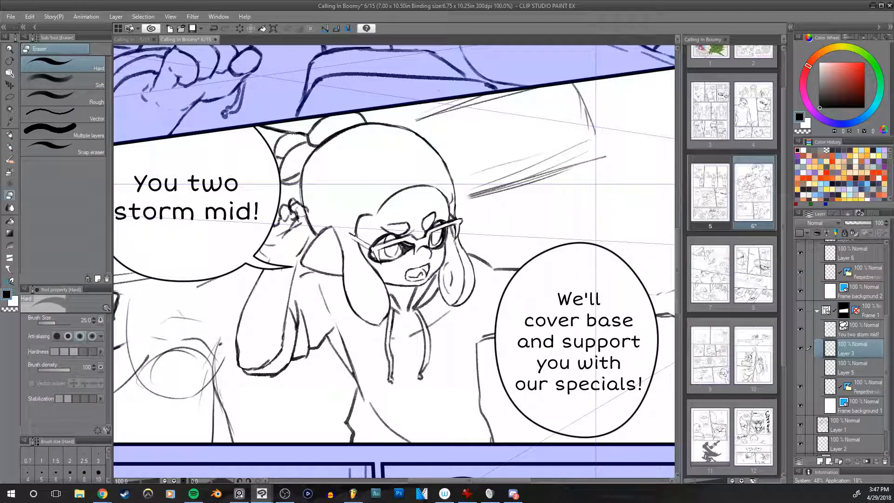
pyautogui.moveTo(297, 210)
pyautogui.mouseDown()
pyautogui.moveTo(293, 204)
pyautogui.moveTo(299, 229)
pyautogui.mouseUp()
pyautogui.press('h')
pyautogui.moveTo(596, 251); pyautogui.dragTo(498, 274)
pyautogui.press('h')
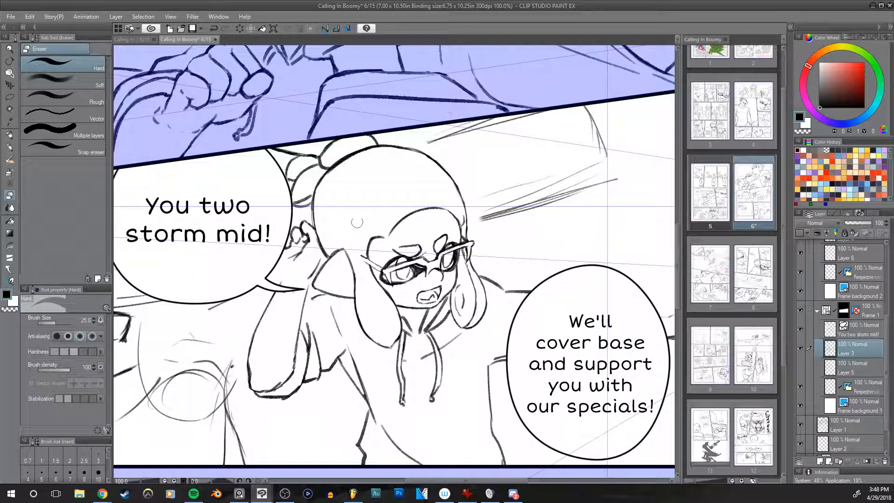
pyautogui.press('p')
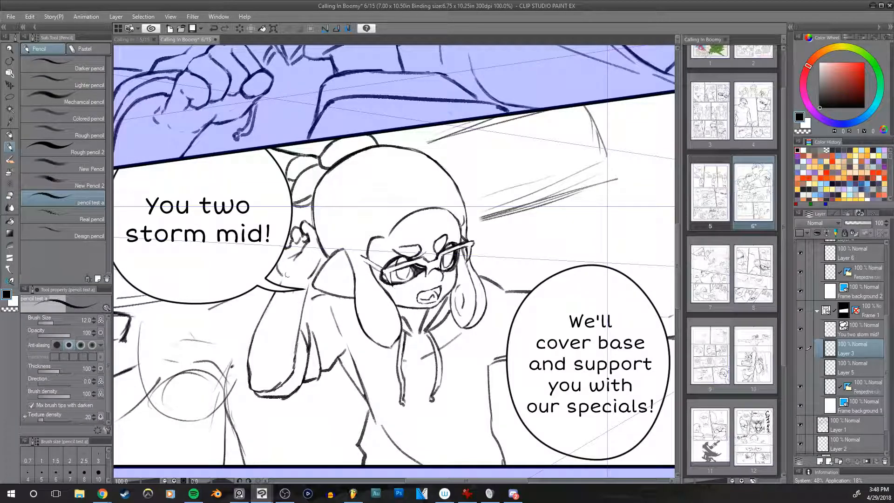
pyautogui.hotkey('ctrl', 'z')
pyautogui.moveTo(277, 258)
pyautogui.mouseDown()
pyautogui.moveTo(281, 276)
pyautogui.moveTo(300, 269)
pyautogui.mouseUp()
pyautogui.moveTo(471, 257); pyautogui.dragTo(480, 256)
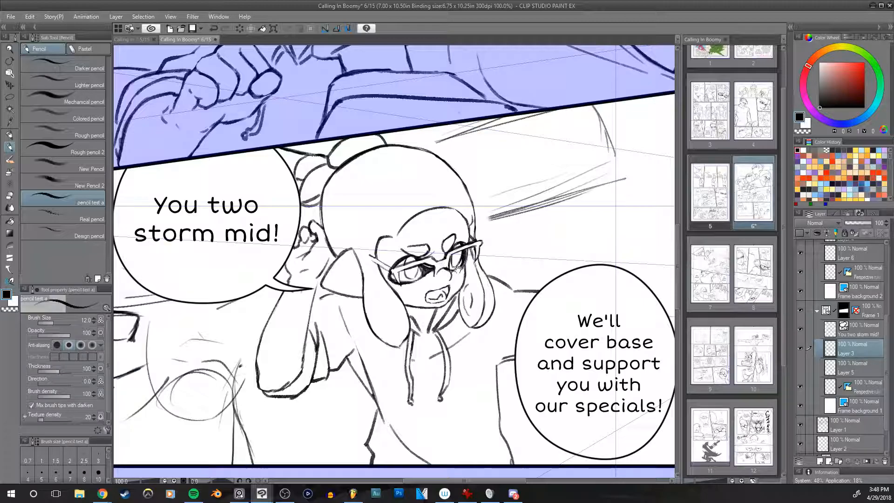
# Step: Redraw the upper background edge behind the head with the size 12 pencil and erase its old sketch lines
pyautogui.moveTo(461, 241); pyautogui.dragTo(501, 197)
pyautogui.moveTo(564, 241); pyautogui.dragTo(505, 278)
pyautogui.scroll(-1, 532, 236)
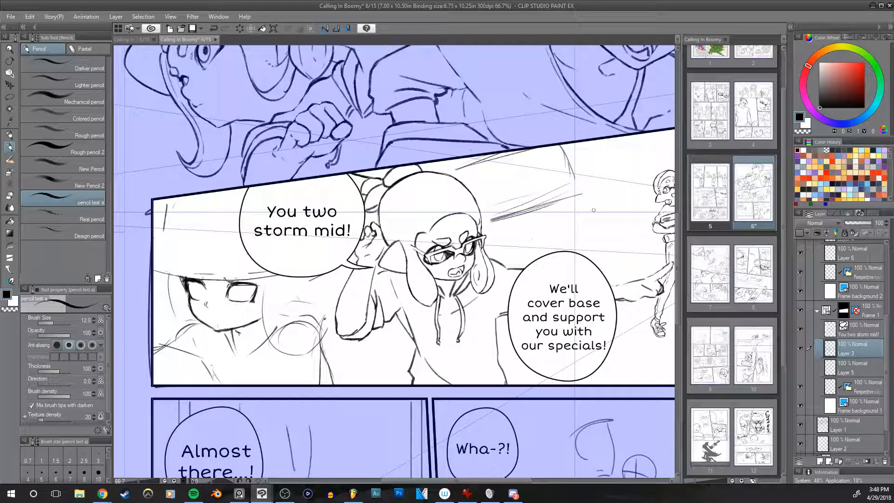
pyautogui.moveTo(517, 245); pyautogui.dragTo(414, 309)
pyautogui.scroll(1, 501, 256)
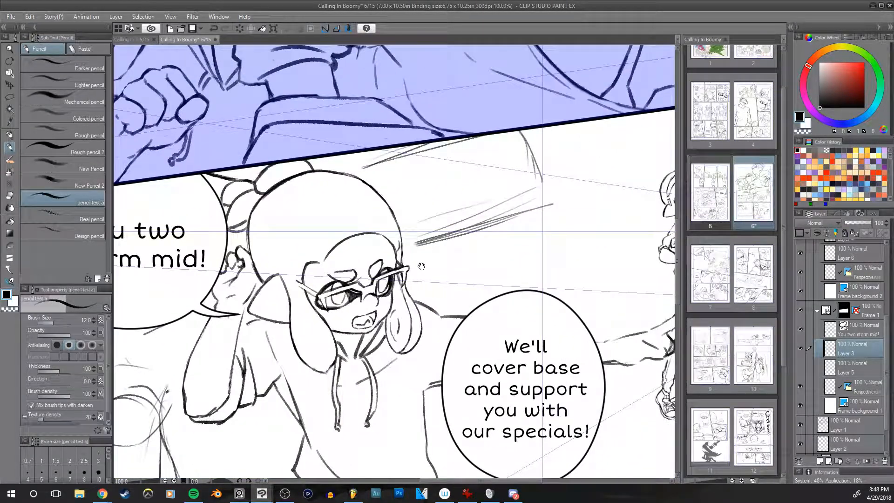
pyautogui.moveTo(419, 266); pyautogui.dragTo(475, 252)
pyautogui.moveTo(424, 212); pyautogui.dragTo(460, 243)
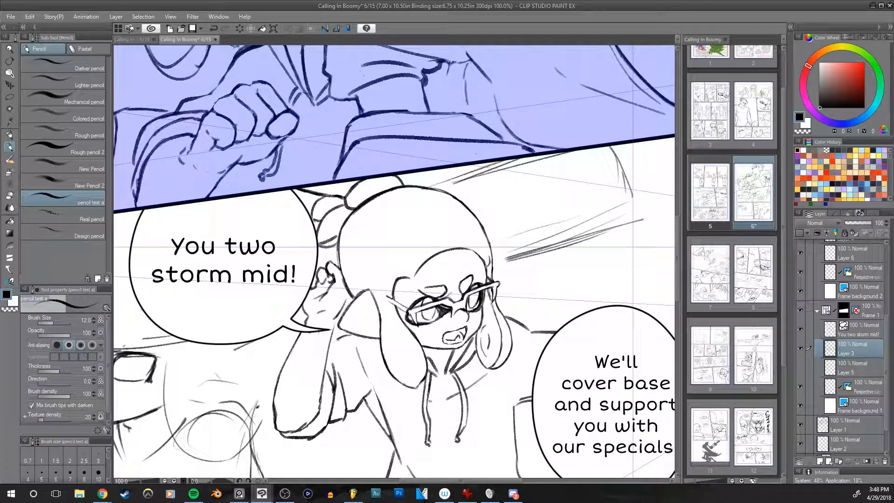
pyautogui.hotkey('ctrl', 'z')
pyautogui.moveTo(422, 188); pyautogui.dragTo(508, 158)
pyautogui.moveTo(450, 180); pyautogui.dragTo(558, 143)
pyautogui.press('e')
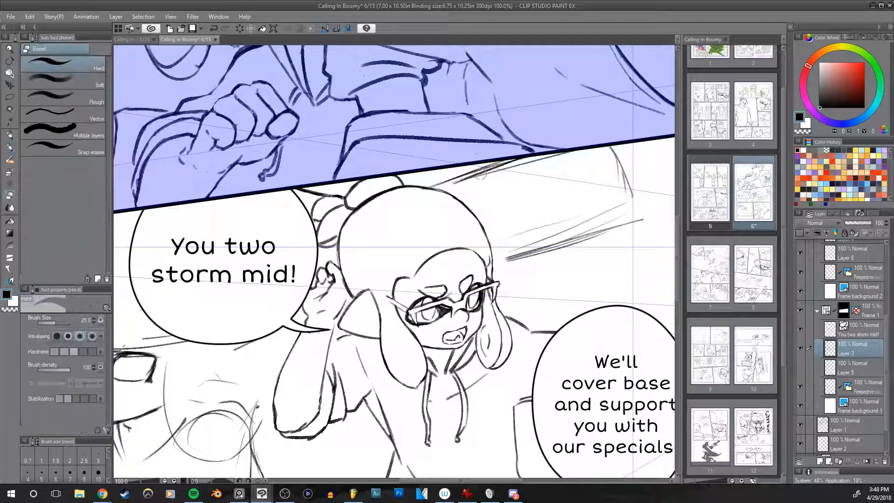
pyautogui.moveTo(454, 186)
pyautogui.mouseDown()
pyautogui.moveTo(512, 161)
pyautogui.moveTo(572, 153)
pyautogui.mouseUp()
# Step: Erase the rough lower background lines beside the glasses and redraw them as one long slanted edge with the pencil
pyautogui.moveTo(631, 225); pyautogui.dragTo(525, 255)
pyautogui.press('space')
pyautogui.moveTo(620, 241); pyautogui.dragTo(524, 244)
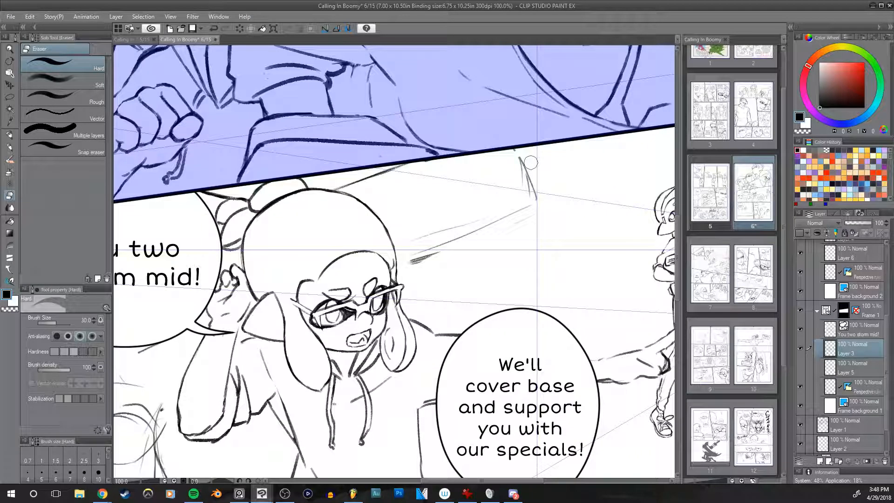
pyautogui.press('p')
pyautogui.moveTo(395, 266); pyautogui.dragTo(528, 206)
pyautogui.moveTo(444, 241); pyautogui.dragTo(554, 196)
pyautogui.moveTo(480, 228); pyautogui.dragTo(559, 195)
# Step: Draw the background shape's short far edge down to the slanted line and erase the leftover sketch strokes
pyautogui.moveTo(540, 146); pyautogui.dragTo(554, 178)
pyautogui.hotkey('ctrl', 'z')
pyautogui.hotkey('ctrl', 'z')
pyautogui.hotkey('ctrl', 'z')
pyautogui.moveTo(541, 144); pyautogui.dragTo(557, 196)
pyautogui.moveTo(550, 164); pyautogui.dragTo(558, 197)
pyautogui.press('e')
pyautogui.moveTo(522, 152); pyautogui.dragTo(535, 199)
pyautogui.moveTo(438, 256); pyautogui.dragTo(411, 263)
pyautogui.moveTo(442, 281)
pyautogui.mouseDown()
pyautogui.moveTo(604, 258)
pyautogui.moveTo(614, 207)
pyautogui.moveTo(409, 296)
pyautogui.moveTo(402, 328)
pyautogui.mouseUp()
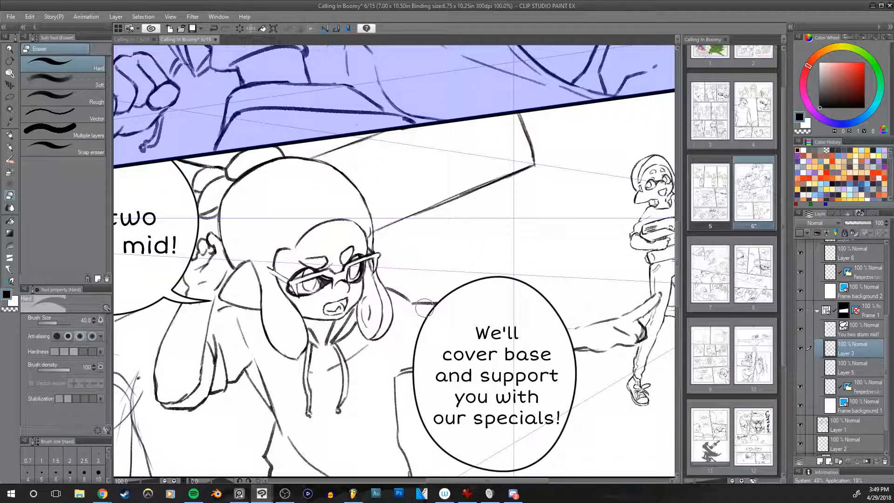
pyautogui.scroll(-1, 425, 307)
pyautogui.moveTo(431, 275)
pyautogui.mouseDown()
pyautogui.moveTo(550, 218)
pyautogui.moveTo(502, 215)
pyautogui.moveTo(495, 207)
pyautogui.mouseUp()
pyautogui.press('p')
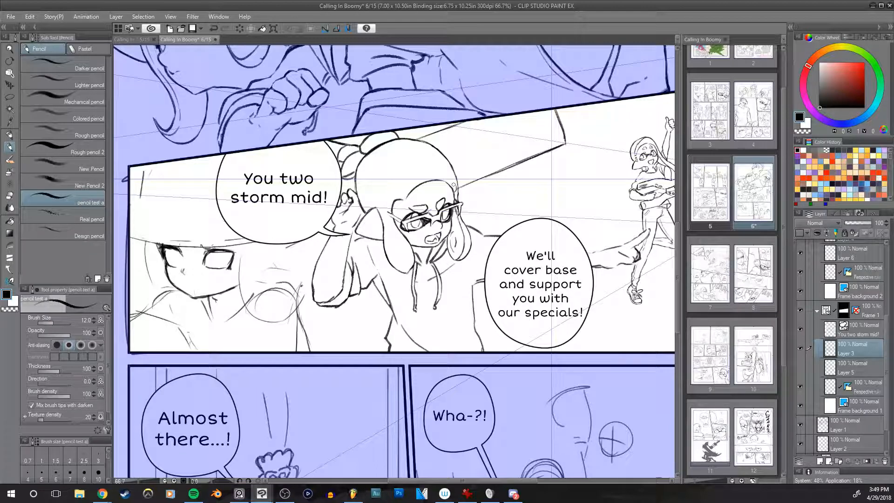
pyautogui.moveTo(437, 233); pyautogui.dragTo(438, 231)
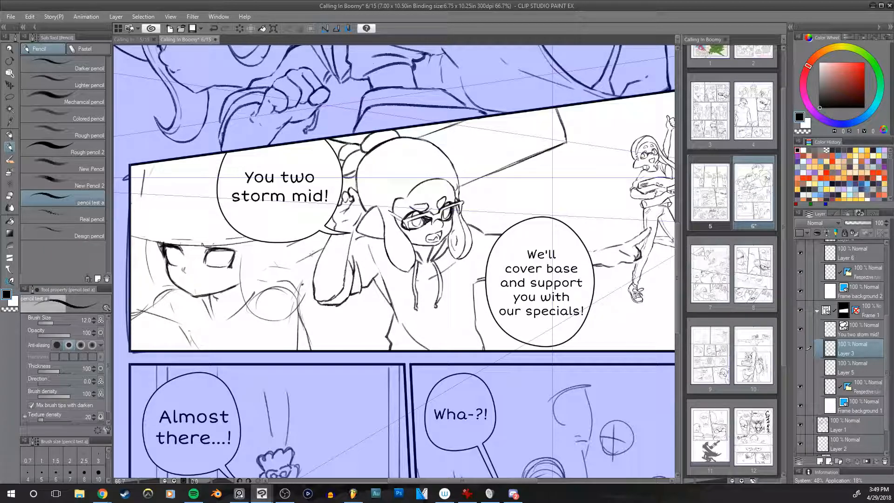
# Step: Check the panel mirrored and erase the raised hand between the speech bubble and the hair with the size 50 hard eraser
pyautogui.moveTo(582, 245); pyautogui.dragTo(606, 255)
pyautogui.press('h')
pyautogui.moveTo(588, 209); pyautogui.dragTo(566, 210)
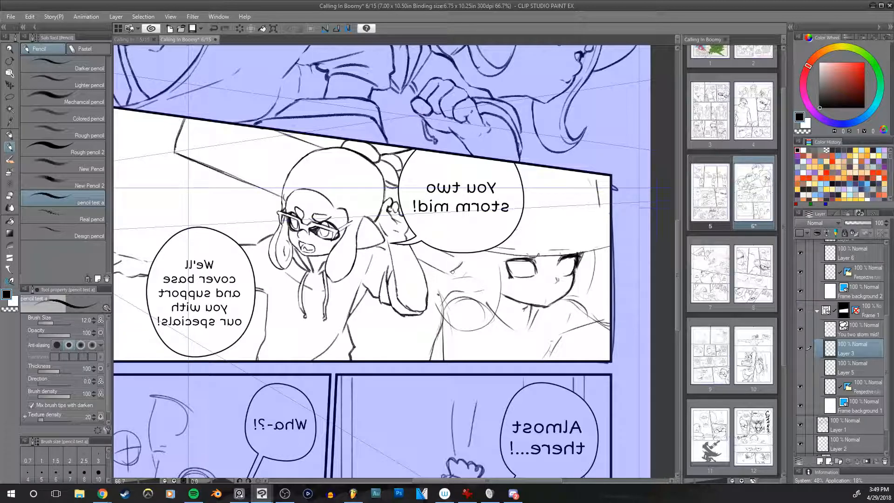
pyautogui.moveTo(446, 274); pyautogui.dragTo(457, 267)
pyautogui.press('h')
pyautogui.moveTo(563, 252); pyautogui.dragTo(485, 282)
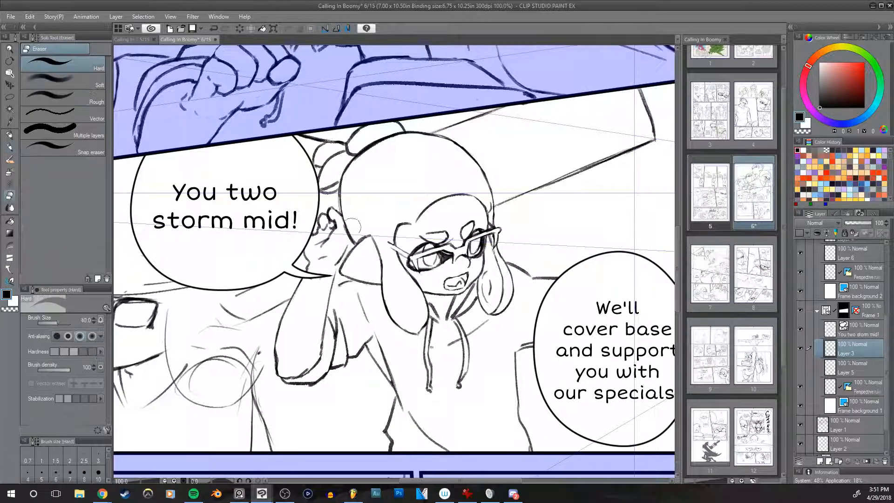
pyautogui.moveTo(322, 245)
pyautogui.mouseDown()
pyautogui.moveTo(313, 243)
pyautogui.moveTo(331, 223)
pyautogui.moveTo(327, 256)
pyautogui.moveTo(343, 248)
pyautogui.moveTo(335, 255)
pyautogui.mouseUp()
pyautogui.press('[')
pyautogui.press('[')
pyautogui.moveTo(332, 207); pyautogui.dragTo(345, 241)
pyautogui.moveTo(443, 258)
pyautogui.mouseDown()
pyautogui.moveTo(478, 243)
pyautogui.moveTo(428, 263)
pyautogui.mouseUp()
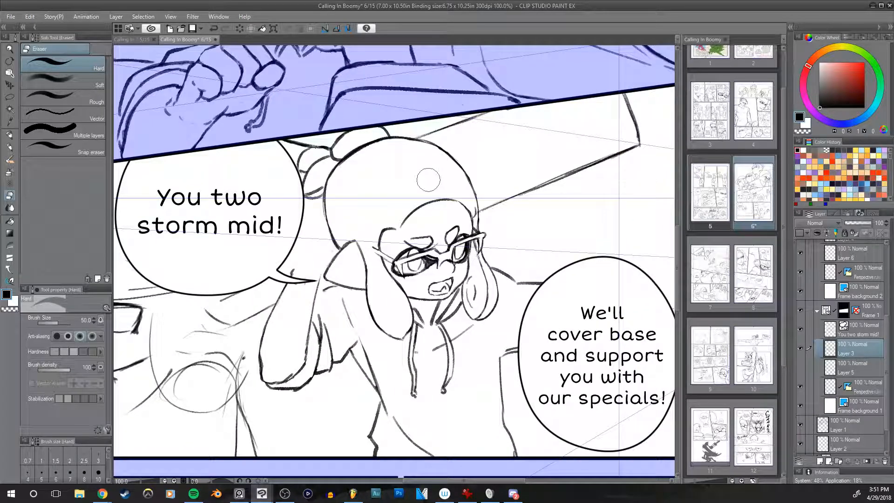
# Step: Try to redraw the raised hand's fingers and palm beside the bubble with the size 12 pencil, undoing the first strokes
pyautogui.press('p')
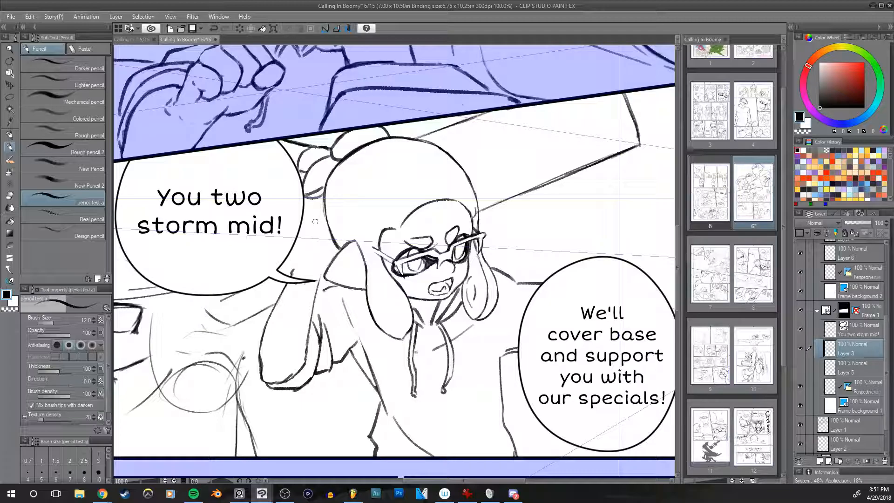
pyautogui.moveTo(317, 240)
pyautogui.mouseDown()
pyautogui.moveTo(302, 260)
pyautogui.moveTo(324, 266)
pyautogui.moveTo(298, 256)
pyautogui.moveTo(305, 224)
pyautogui.moveTo(293, 270)
pyautogui.moveTo(326, 252)
pyautogui.moveTo(312, 267)
pyautogui.mouseUp()
pyautogui.hotkey('ctrl', 'z')
pyautogui.hotkey('ctrl', 'z')
pyautogui.hotkey('ctrl', 'z')
pyautogui.hotkey('ctrl', 'z')
pyautogui.moveTo(315, 213); pyautogui.dragTo(321, 236)
pyautogui.press('h')
pyautogui.moveTo(474, 231); pyautogui.dragTo(483, 236)
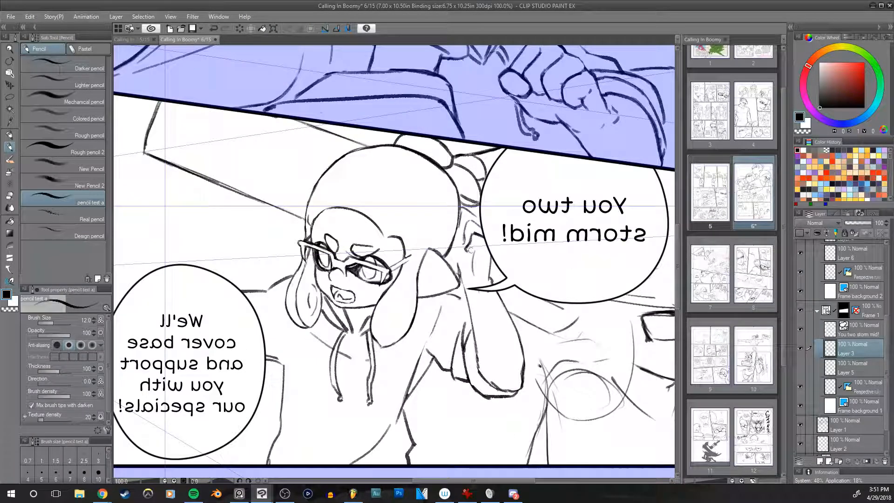
# Step: Try to refine the raised hand's fingers by alternating the size 30 hard eraser with size 12 pencil strokes
pyautogui.press('e')
pyautogui.press('[')
pyautogui.press('[')
pyautogui.press('h')
pyautogui.moveTo(494, 259); pyautogui.dragTo(507, 274)
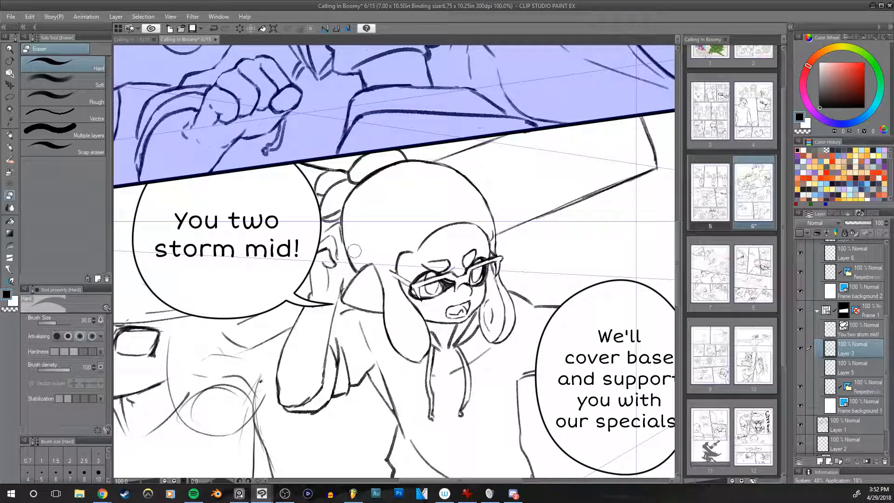
pyautogui.press('p')
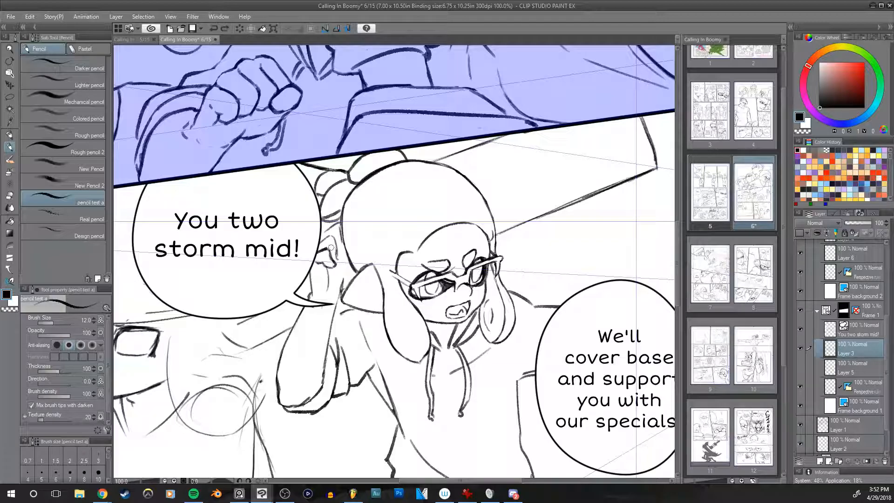
pyautogui.press('e')
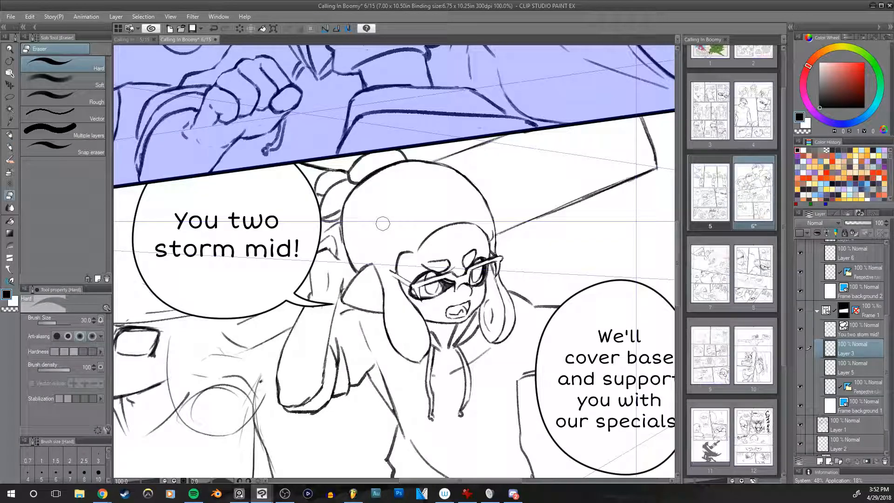
pyautogui.press('p')
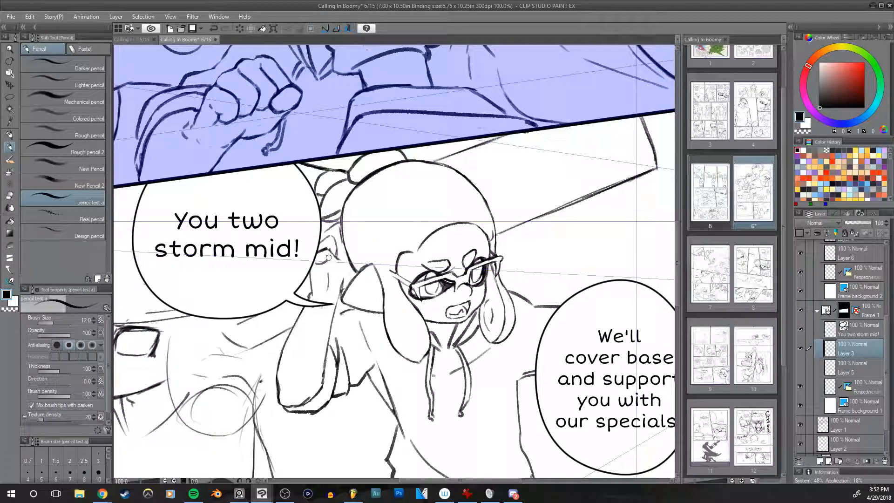
pyautogui.moveTo(327, 256); pyautogui.dragTo(336, 263)
pyautogui.moveTo(326, 269); pyautogui.dragTo(328, 281)
pyautogui.press('h')
pyautogui.moveTo(470, 247); pyautogui.dragTo(458, 237)
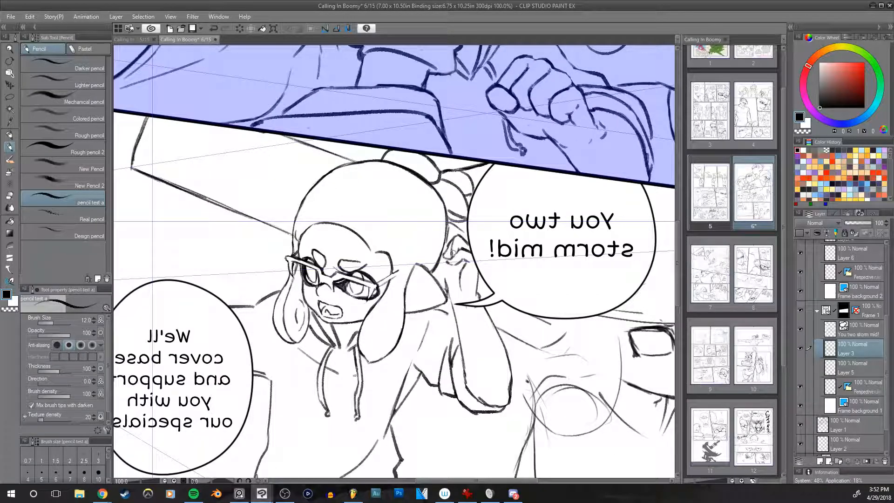
# Step: Erase stray strokes around the raised hand's fingertips and palm with the size 30 hard eraser
pyautogui.press('e')
pyautogui.moveTo(450, 253); pyautogui.dragTo(455, 242)
pyautogui.press('h')
pyautogui.moveTo(526, 215); pyautogui.dragTo(499, 232)
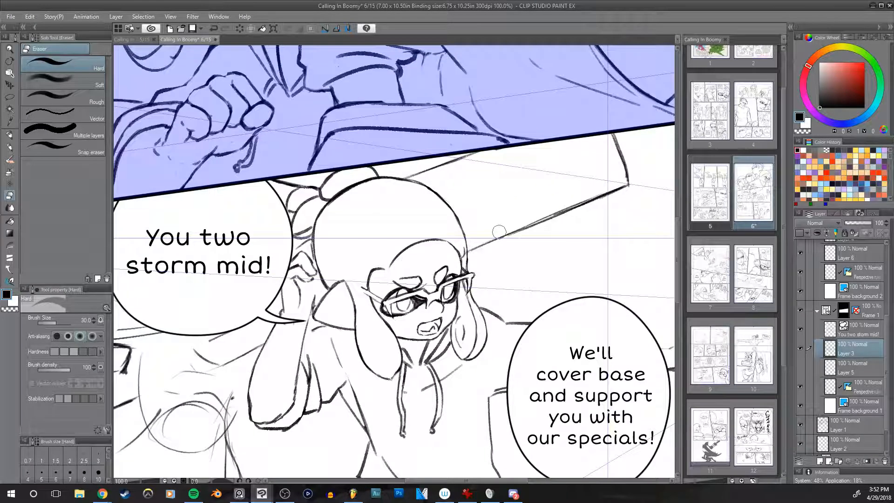
pyautogui.moveTo(317, 287); pyautogui.dragTo(302, 300)
pyautogui.moveTo(289, 307)
pyautogui.mouseDown()
pyautogui.moveTo(278, 314)
pyautogui.moveTo(291, 299)
pyautogui.mouseUp()
pyautogui.press('h')
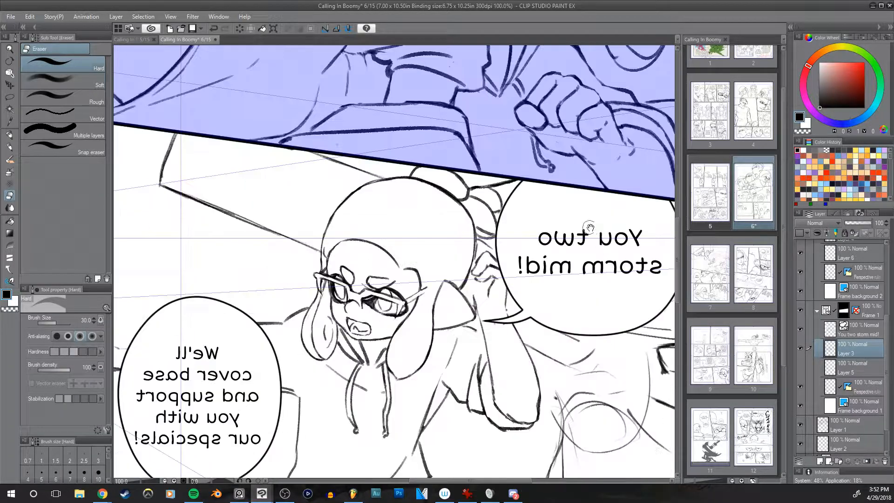
# Step: Erase the redrawn raised hand with the size 40 hard eraser and switch to the Operation tool
pyautogui.moveTo(625, 231); pyautogui.dragTo(586, 168)
pyautogui.press('h')
pyautogui.press(']')
pyautogui.moveTo(330, 219); pyautogui.dragTo(346, 188)
pyautogui.moveTo(398, 210); pyautogui.dragTo(374, 267)
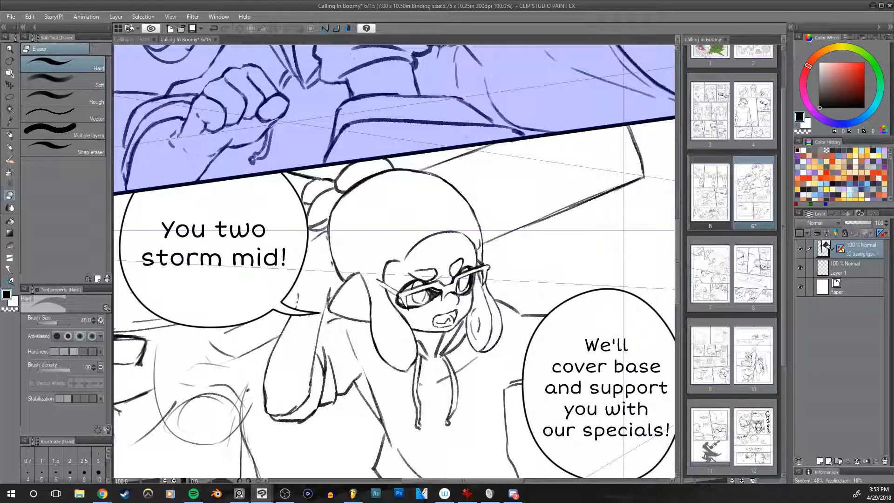
pyautogui.press('o')
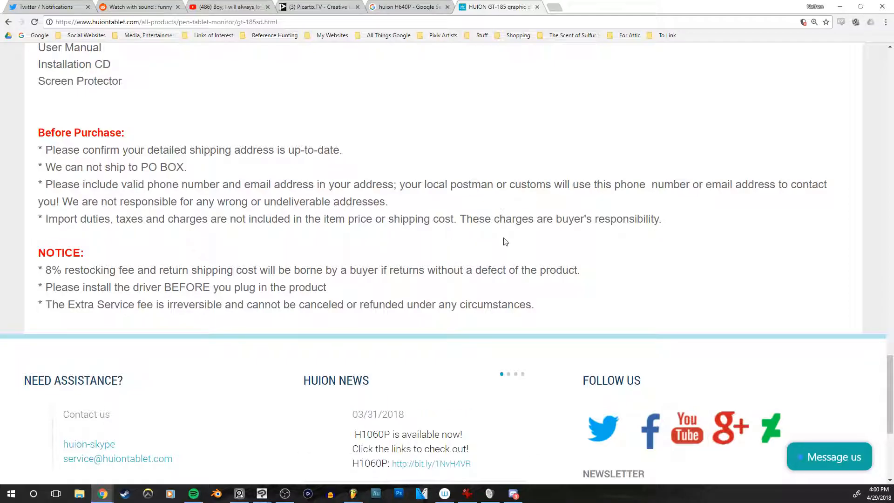
# Step: Switch to Chrome, look over the HUION GT-185 page and browse the Pen Tablet Monitor category to the KAMVAS GT-191
pyautogui.scroll(20, 504, 241)
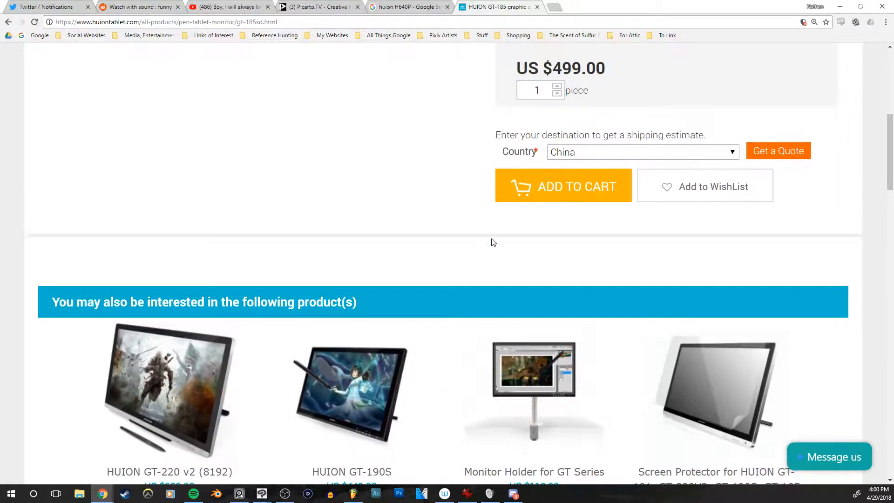
pyautogui.scroll(8, 493, 242)
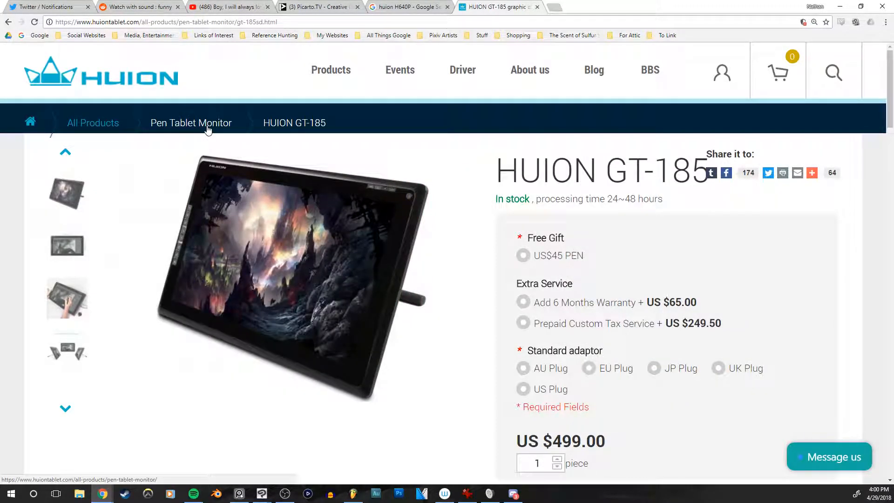
pyautogui.click(208, 128)
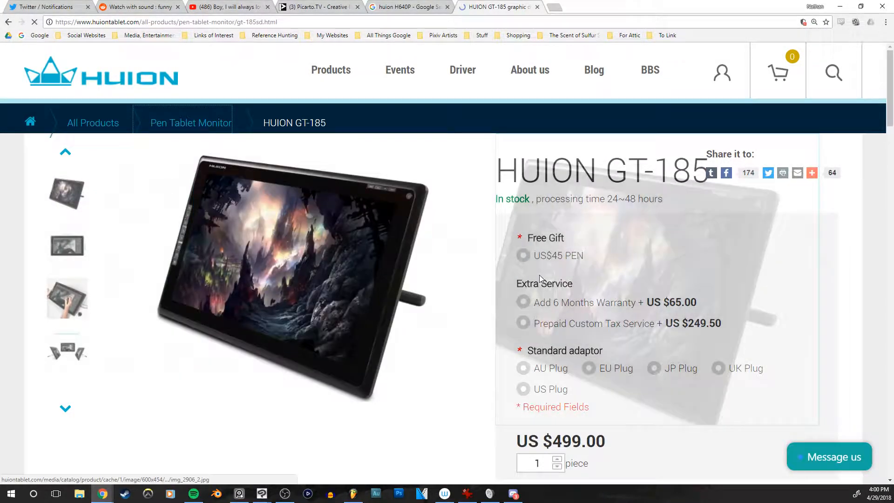
pyautogui.scroll(-6, 677, 289)
pyautogui.scroll(-1, 682, 296)
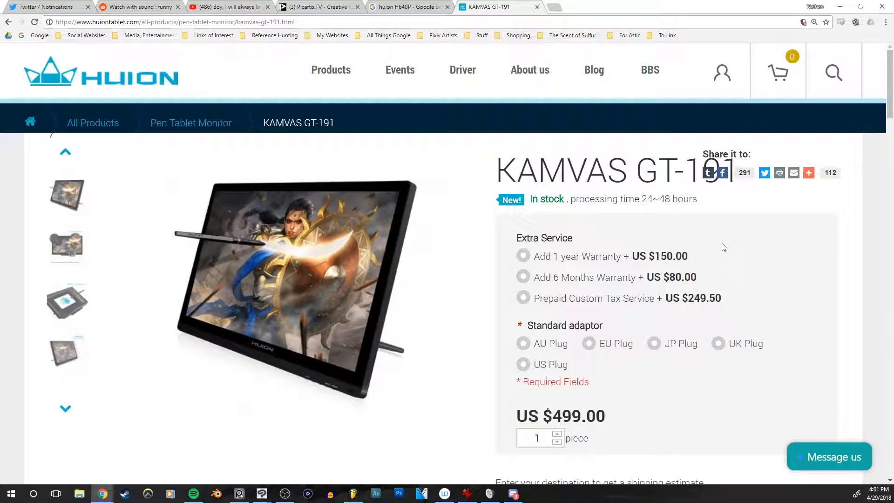
# Step: Read through the KAMVAS GT-191 page's price, service options and product description, adjusting the page zoom
pyautogui.scroll(-9, 760, 266)
pyautogui.scroll(-13, 813, 286)
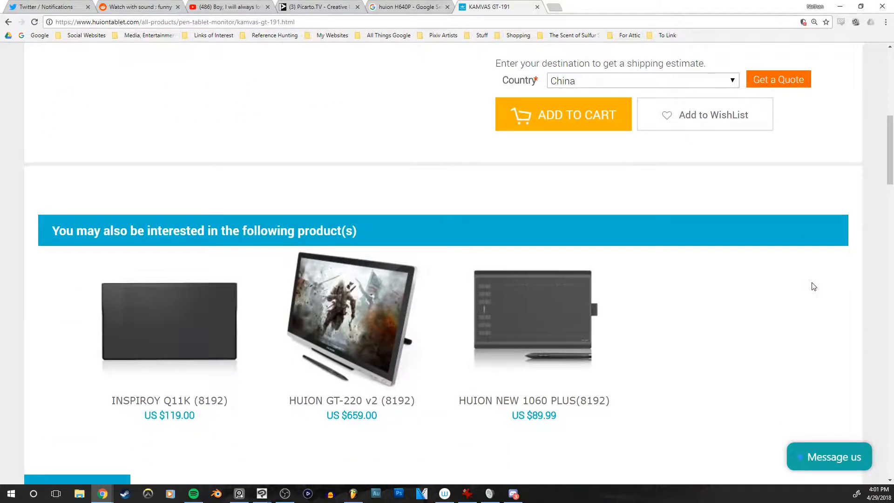
pyautogui.scroll(-8, 818, 286)
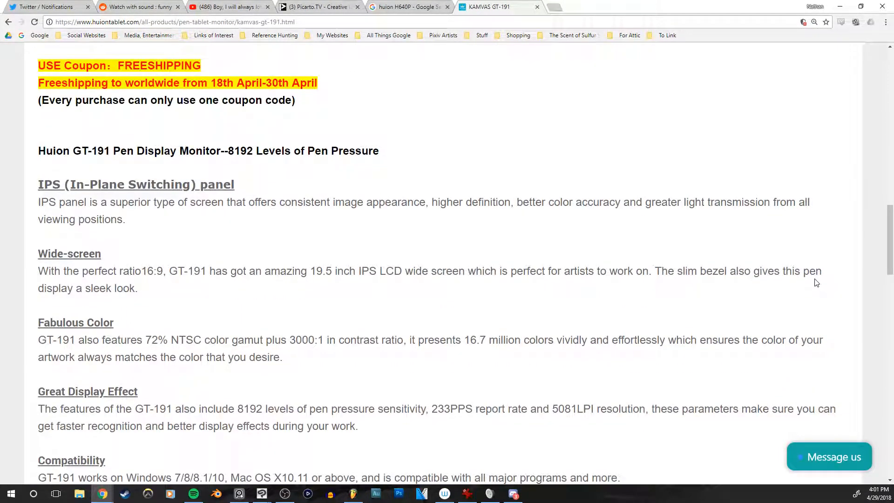
pyautogui.scroll(20, 815, 283)
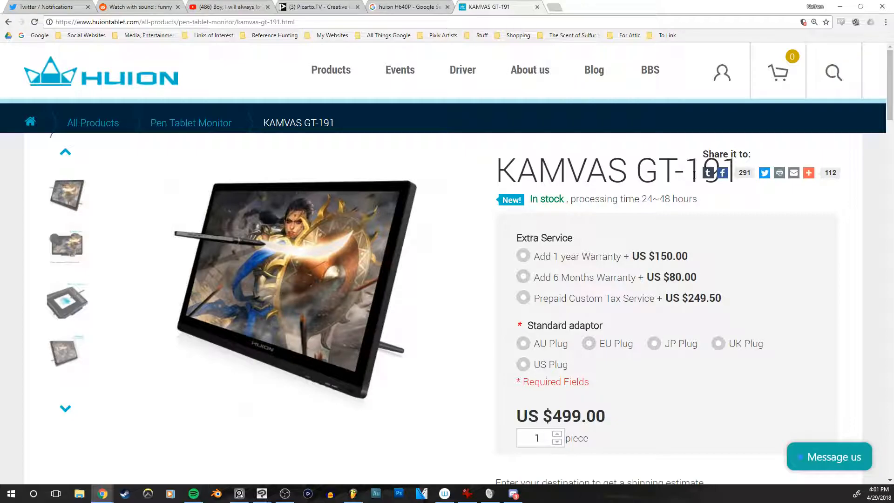
pyautogui.hotkey('ctrl', '-')
pyautogui.hotkey('ctrl', '-')
pyautogui.hotkey('ctrl', '-')
pyautogui.hotkey('ctrl', '-')
pyautogui.hotkey('ctrl', '+')
pyautogui.hotkey('ctrl', '+')
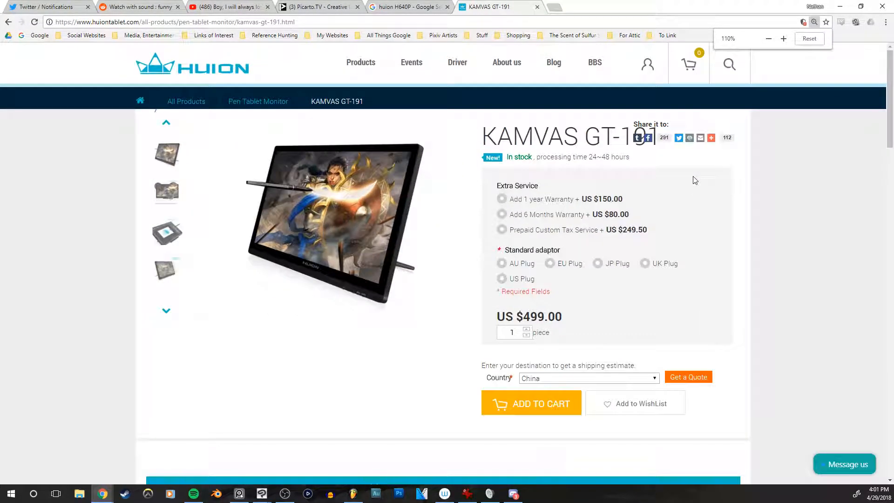
pyautogui.hotkey('ctrl', '+')
pyautogui.hotkey('ctrl', '+')
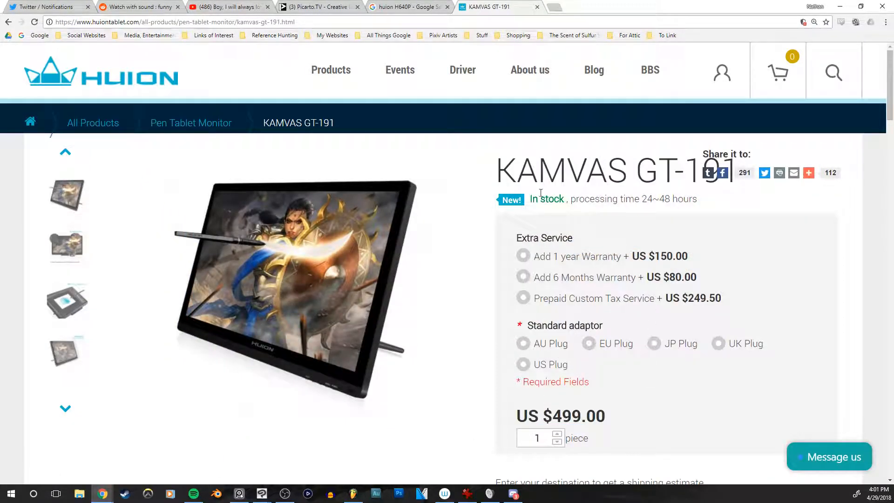
# Step: Return to the Pen Tablet Monitor category and open the HUION GT-185 to review its price and product details
pyautogui.click(181, 132)
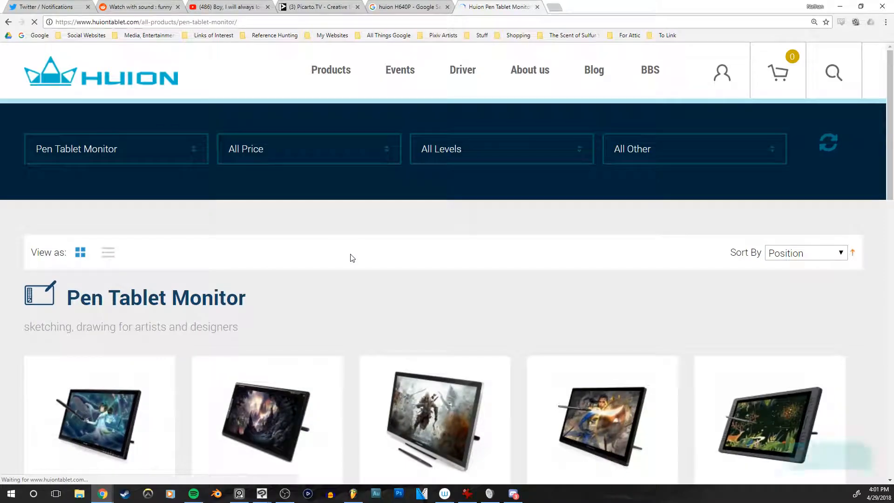
pyautogui.scroll(-2, 348, 257)
pyautogui.scroll(-2, 284, 335)
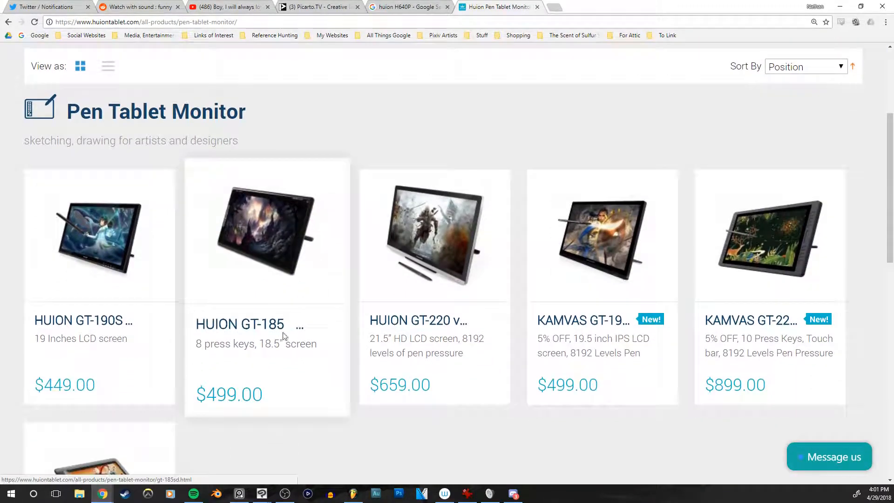
pyautogui.click(258, 332)
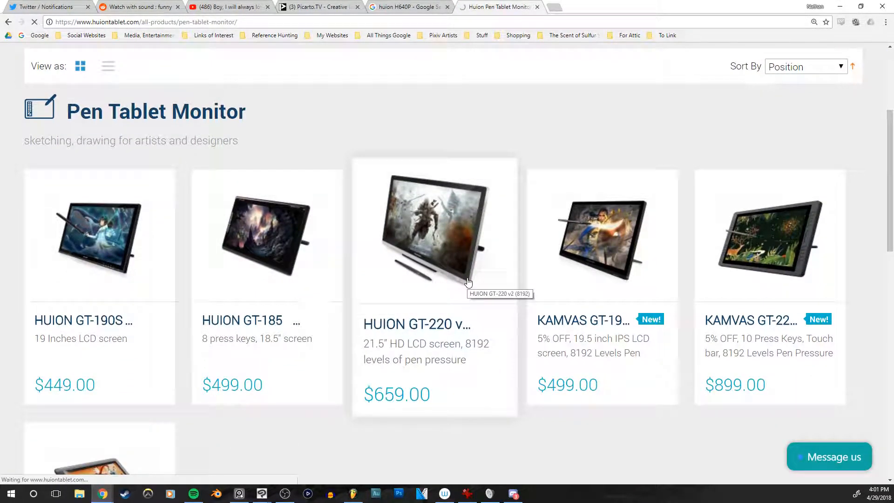
pyautogui.scroll(-8, 467, 286)
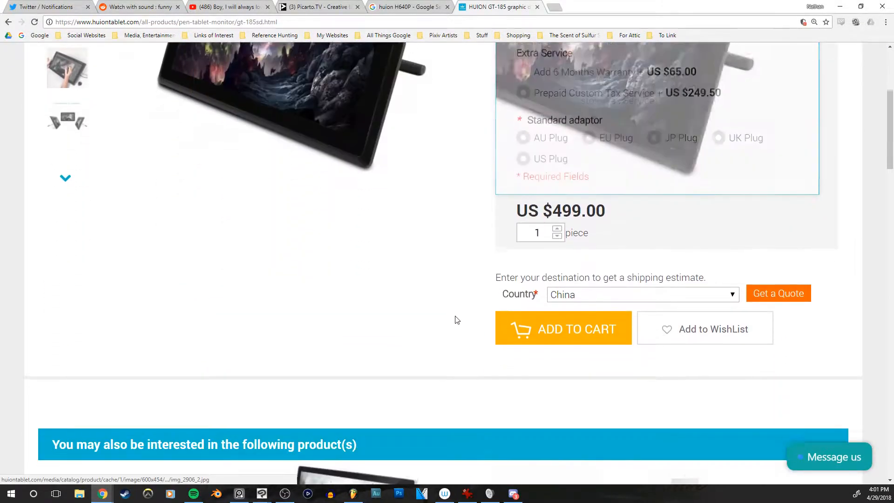
pyautogui.scroll(-11, 432, 311)
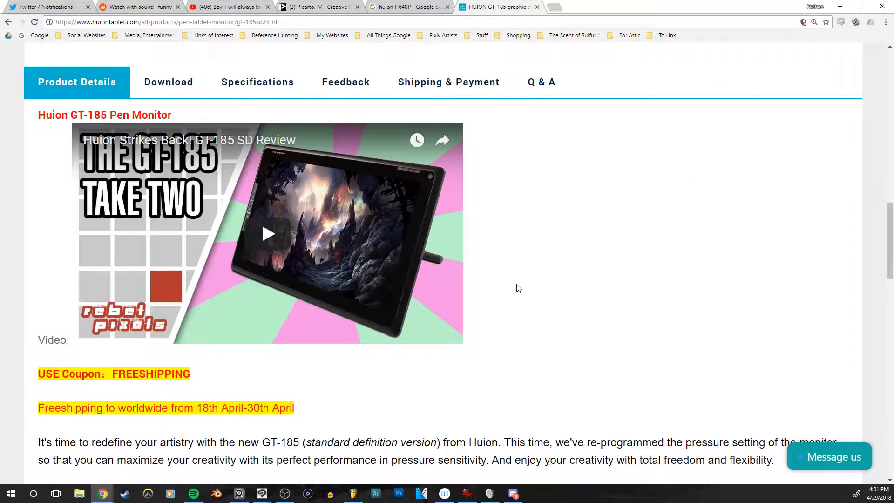
pyautogui.scroll(-1, 520, 293)
pyautogui.scroll(2, 519, 290)
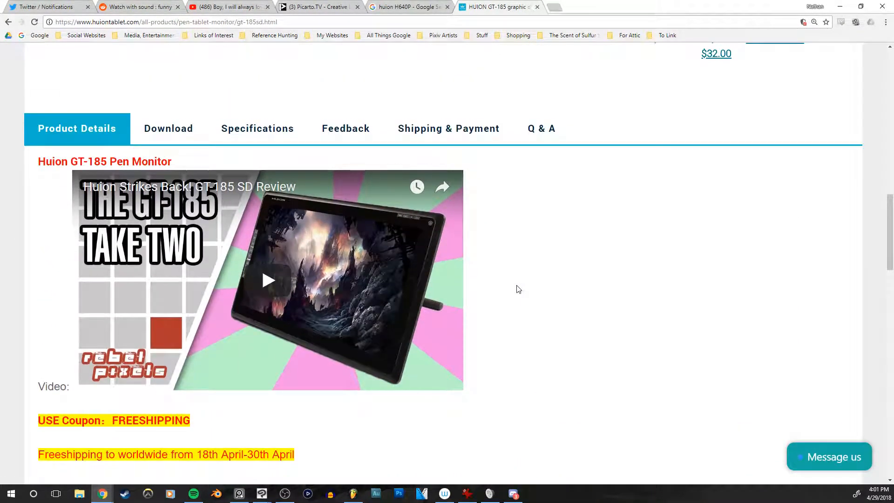
pyautogui.scroll(18, 518, 289)
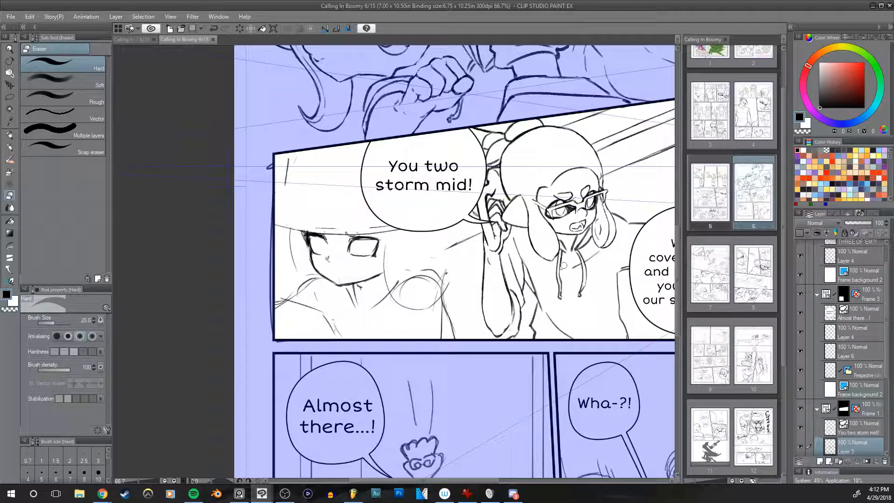
# Step: Switch back to Clip Studio Paint and examine the hat character's face and shoulders in normal and mirrored view
pyautogui.scroll(5, 280, 270)
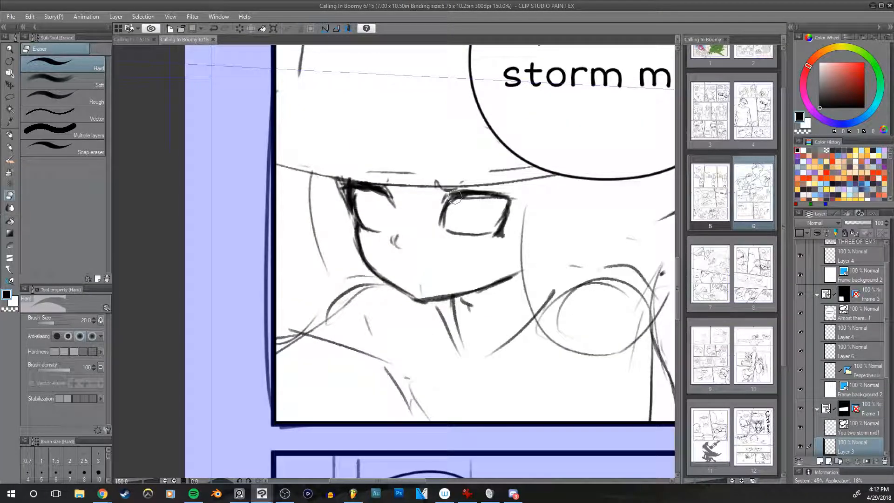
pyautogui.hotkey('shift', 'space')
pyautogui.moveTo(591, 292); pyautogui.dragTo(590, 283)
pyautogui.press('h')
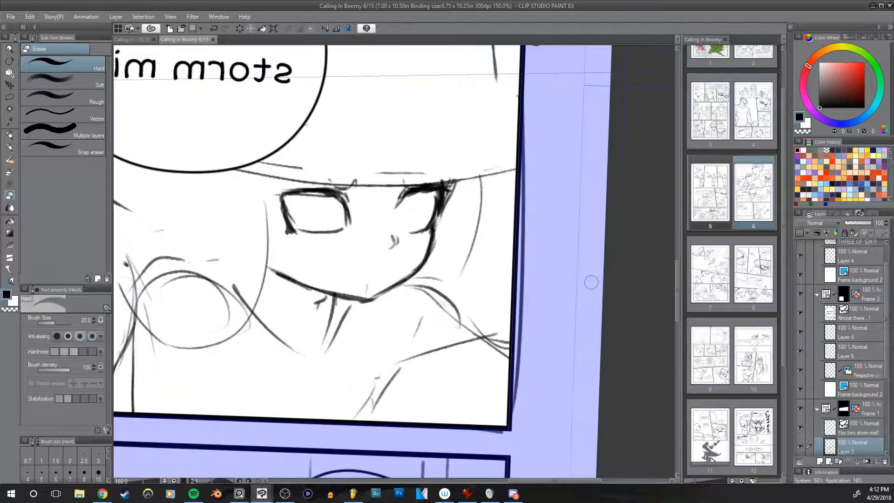
pyautogui.press('h')
pyautogui.press('h')
pyautogui.press('h')
pyautogui.press('h')
pyautogui.press('h')
pyautogui.press('h')
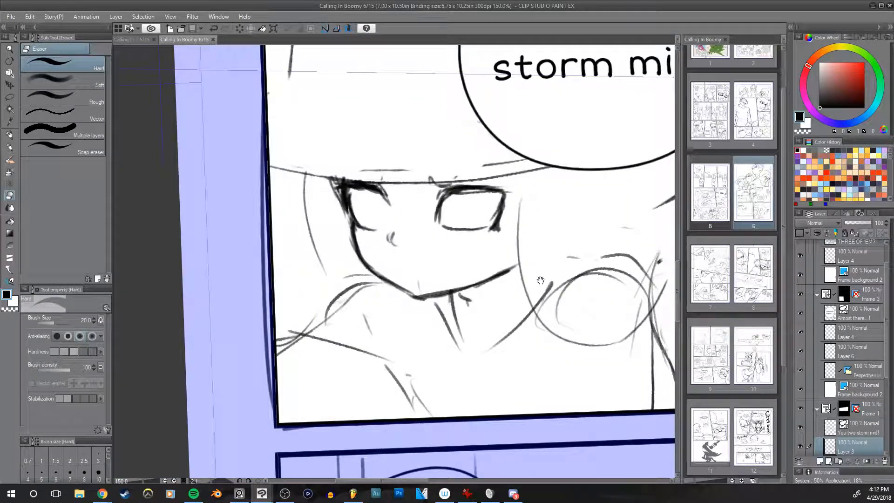
pyautogui.press('h')
pyautogui.scroll(-3, 528, 275)
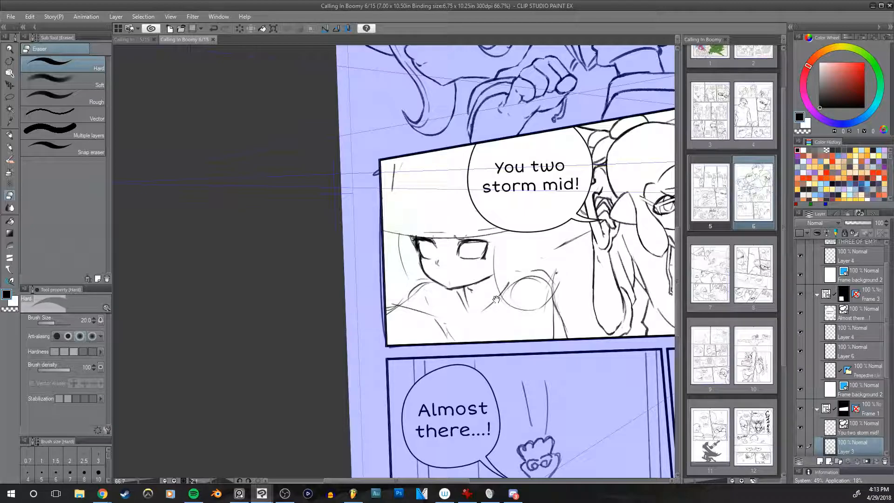
pyautogui.moveTo(495, 297); pyautogui.dragTo(446, 337)
pyautogui.scroll(2, 483, 277)
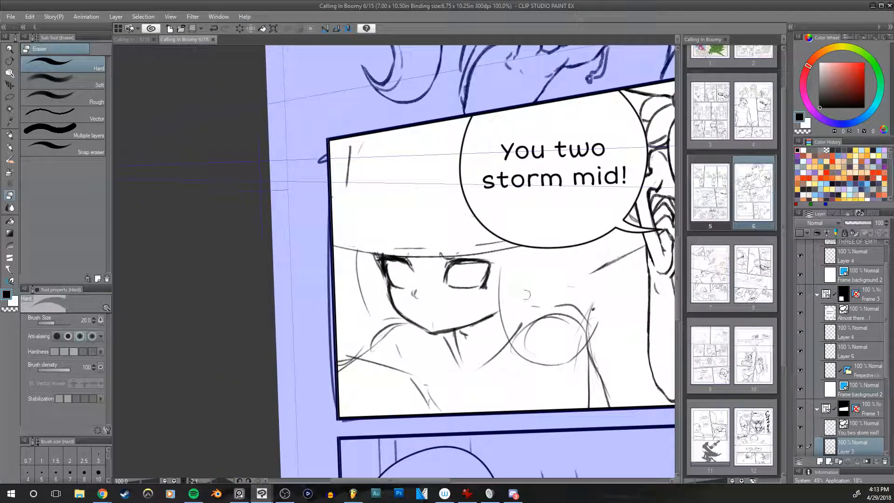
# Step: Sketch the rounded head outline above the hat character's face with the pencil test a brush at size 12
pyautogui.press('p')
pyautogui.moveTo(525, 296); pyautogui.dragTo(540, 302)
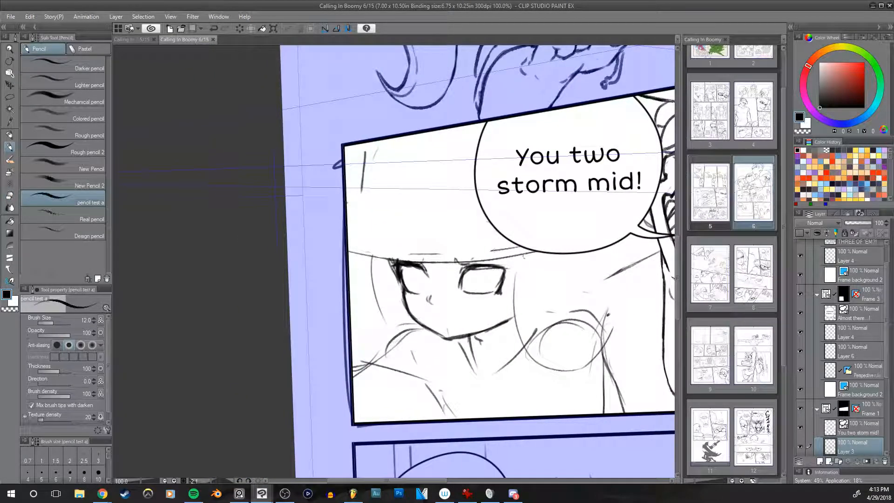
pyautogui.press('[')
pyautogui.moveTo(397, 261)
pyautogui.mouseDown()
pyautogui.moveTo(401, 276)
pyautogui.moveTo(458, 148)
pyautogui.mouseUp()
pyautogui.press(']')
pyautogui.press(']')
pyautogui.hotkey('ctrl', 'z')
pyautogui.moveTo(389, 200); pyautogui.dragTo(457, 145)
pyautogui.moveTo(377, 259); pyautogui.dragTo(477, 143)
pyautogui.hotkey('ctrl', 'z')
pyautogui.moveTo(395, 177); pyautogui.dragTo(386, 258)
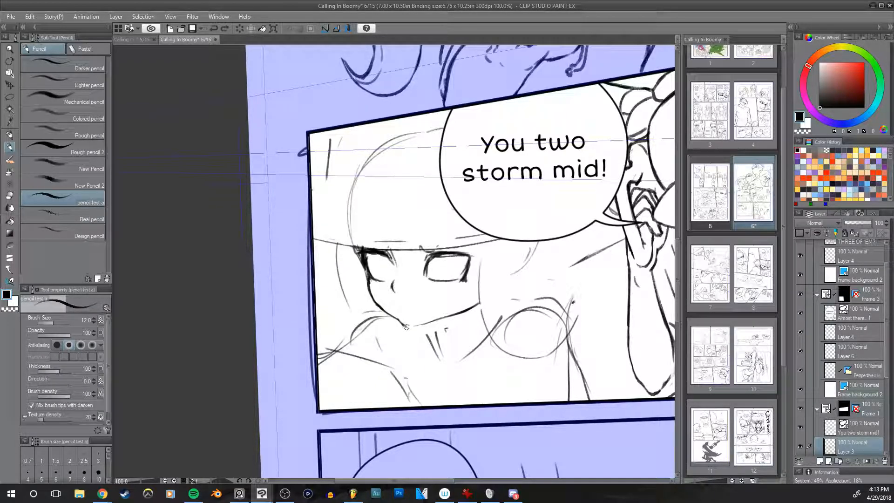
# Step: Erase the excess line at the tip of the hat character's chin and check the face in mirrored view
pyautogui.moveTo(404, 326)
pyautogui.mouseDown()
pyautogui.moveTo(435, 320)
pyautogui.moveTo(424, 325)
pyautogui.mouseUp()
pyautogui.hotkey('ctrl', 'z')
pyautogui.hotkey('ctrl', 'z')
pyautogui.press('e')
pyautogui.press('h')
pyautogui.moveTo(516, 311); pyautogui.dragTo(559, 312)
pyautogui.press('h')
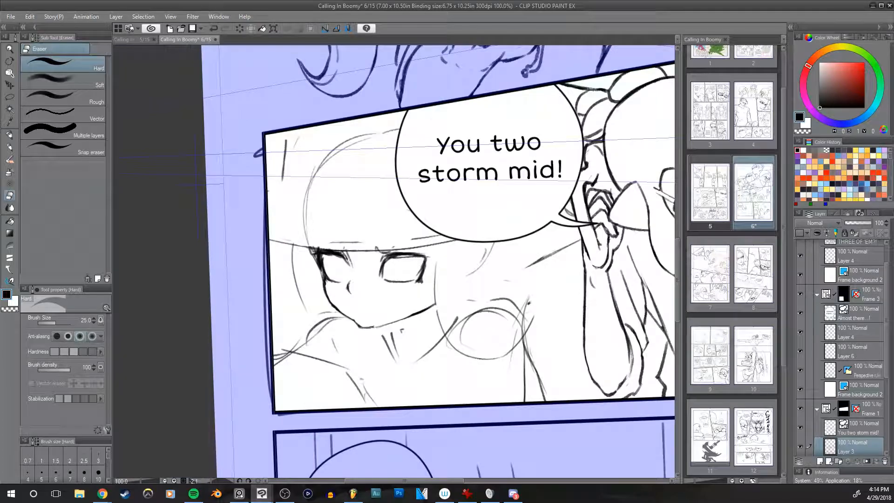
pyautogui.moveTo(368, 325); pyautogui.dragTo(377, 323)
pyautogui.press('h')
pyautogui.press('h')
pyautogui.moveTo(475, 295); pyautogui.dragTo(535, 287)
# Step: Redraw the hat character's chin and jaw line in pencil as a cleaner, darker curve
pyautogui.press('p')
pyautogui.moveTo(413, 312); pyautogui.dragTo(426, 318)
pyautogui.hotkey('ctrl', 'z')
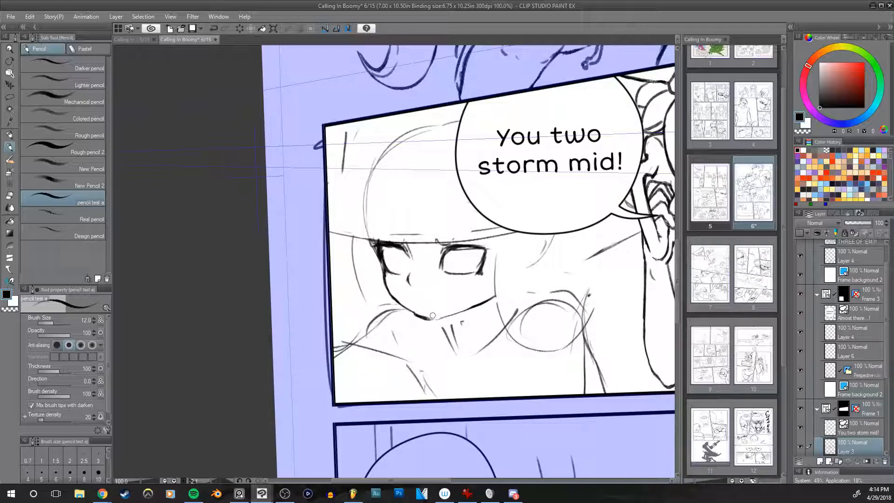
pyautogui.moveTo(418, 316); pyautogui.dragTo(459, 310)
pyautogui.hotkey('ctrl', 'z')
pyautogui.scroll(1, 534, 266)
pyautogui.moveTo(470, 295); pyautogui.dragTo(549, 275)
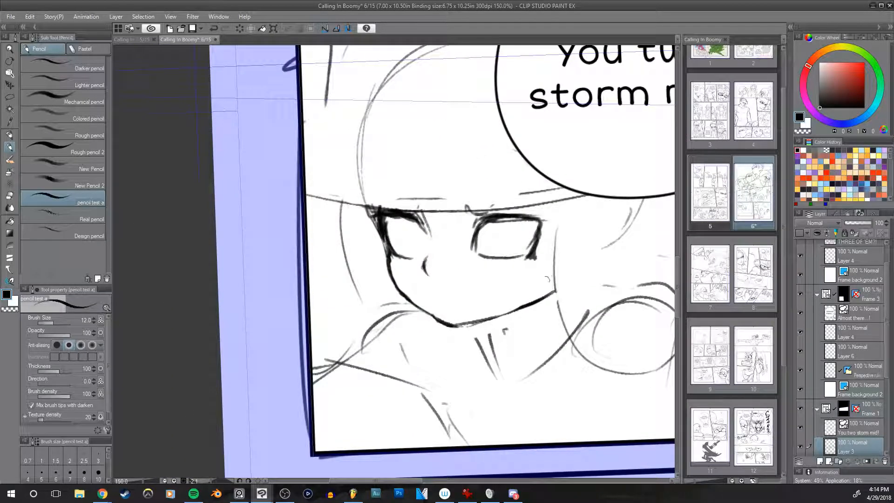
pyautogui.press('e')
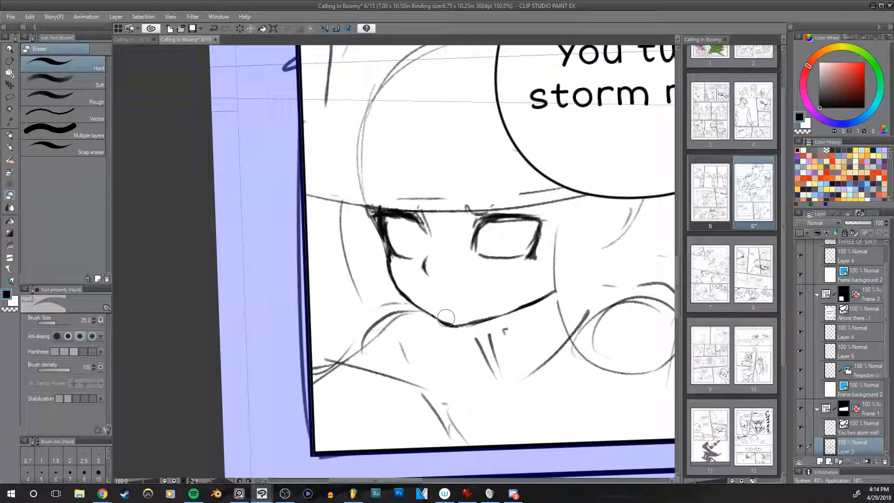
pyautogui.press('p')
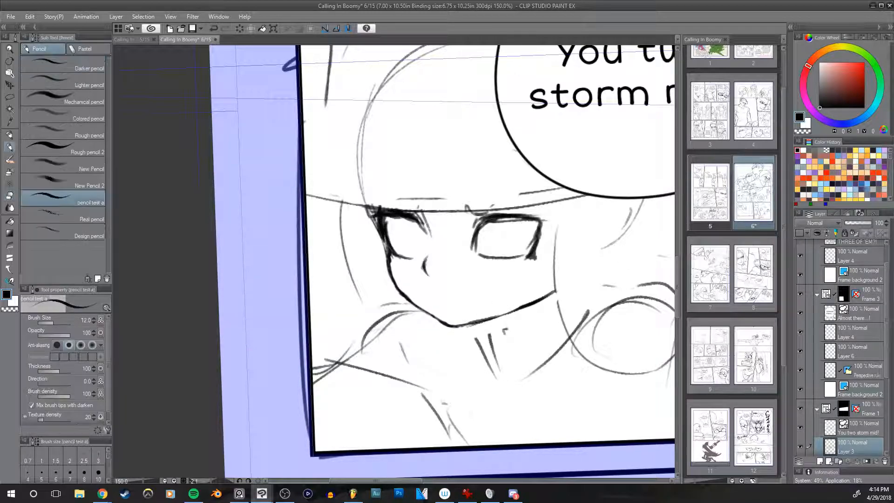
pyautogui.moveTo(475, 322); pyautogui.dragTo(603, 288)
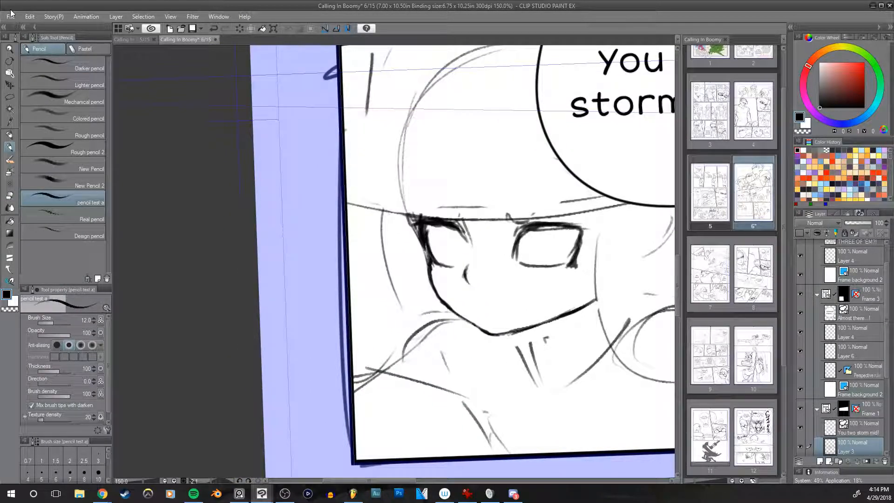
pyautogui.click(9, 18)
pyautogui.moveTo(118, 63)
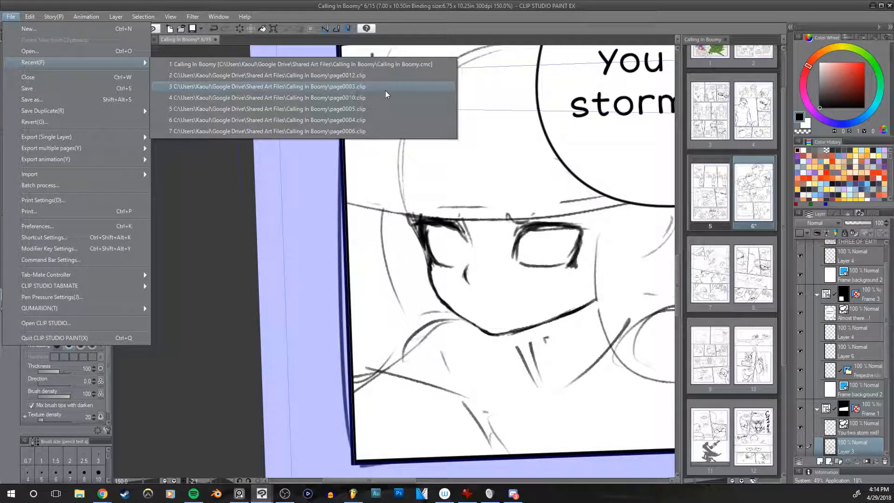
pyautogui.click(69, 51)
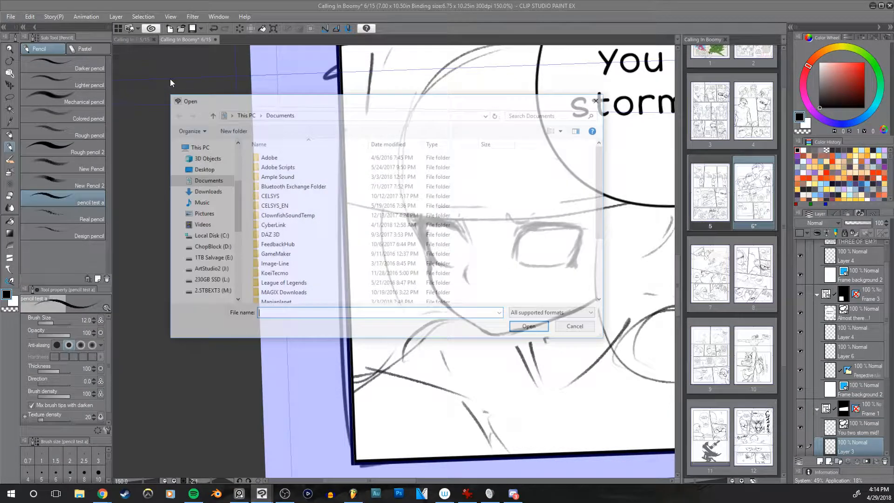
pyautogui.scroll(-2, 223, 233)
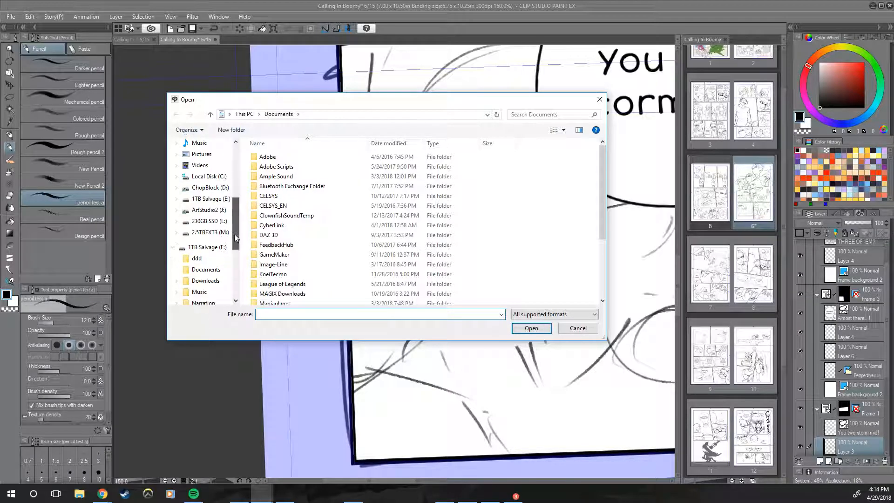
pyautogui.click(207, 210)
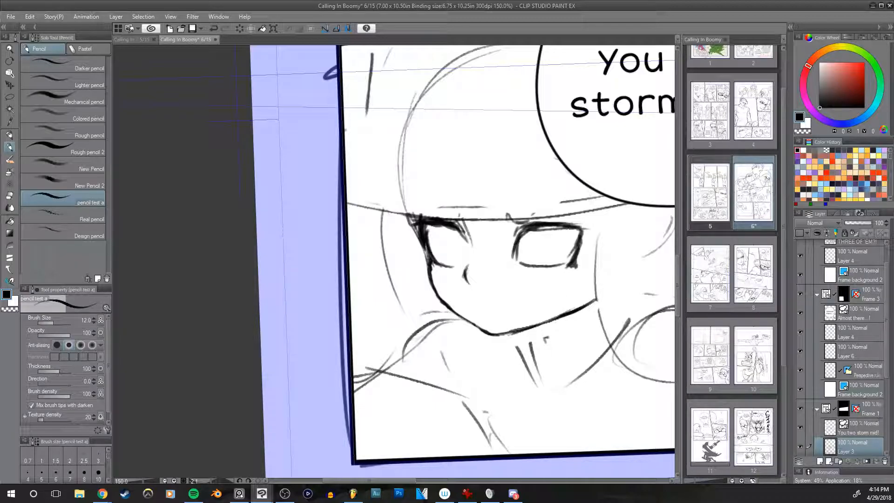
# Step: Open the AllCharacterCanvas file from File Explorer and view the lineup's first characters with the side palettes hidden
pyautogui.press('super+e')
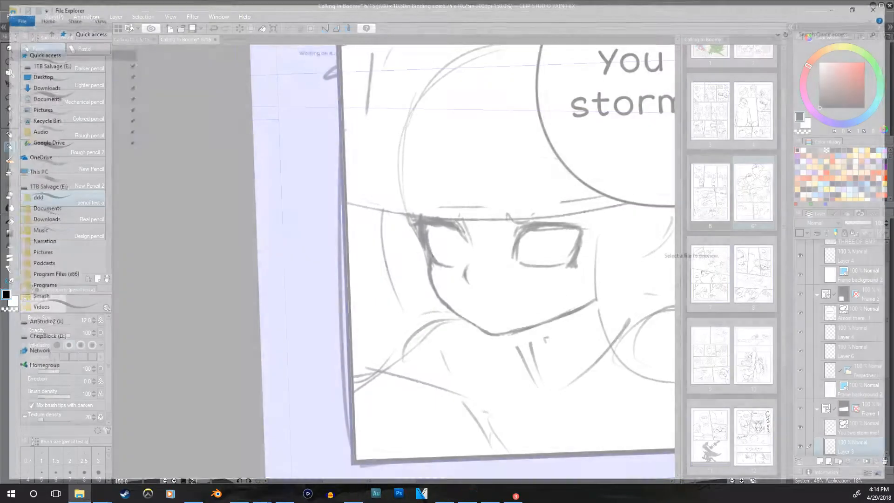
pyautogui.moveTo(433, 8)
pyautogui.mouseDown()
pyautogui.moveTo(893, 122)
pyautogui.moveTo(893, 5)
pyautogui.mouseUp()
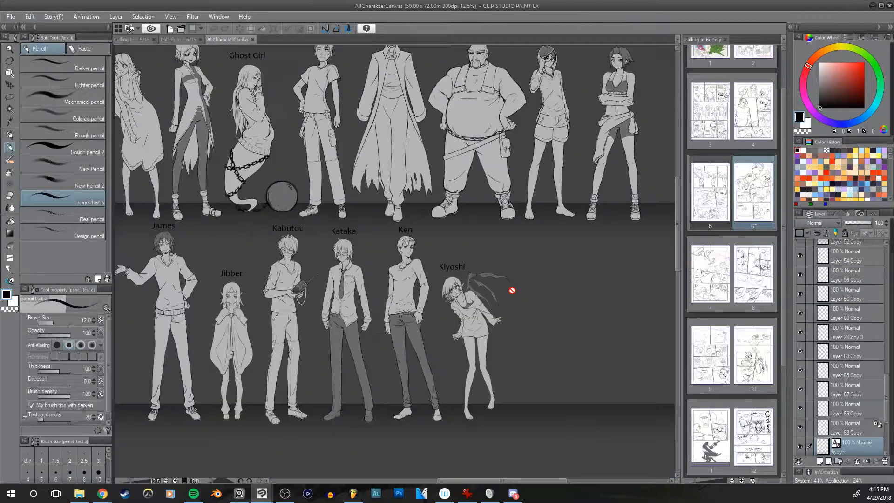
pyautogui.scroll(-6, 511, 293)
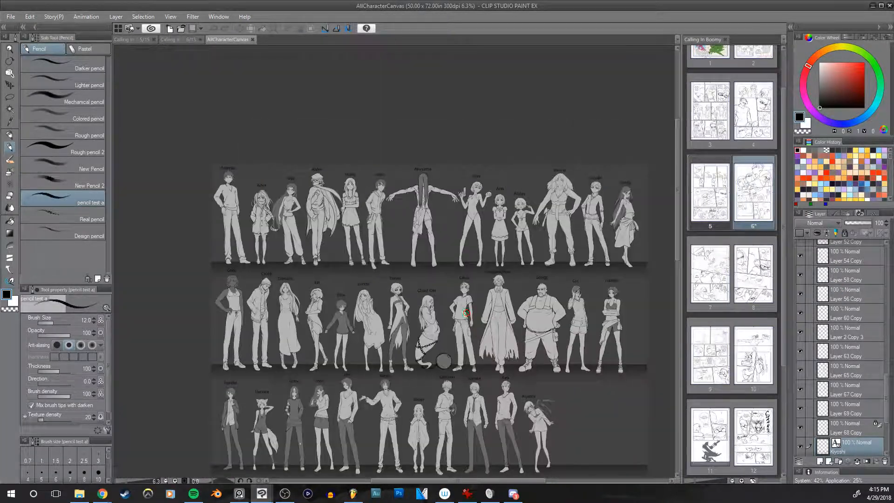
pyautogui.moveTo(644, 285); pyautogui.dragTo(647, 224)
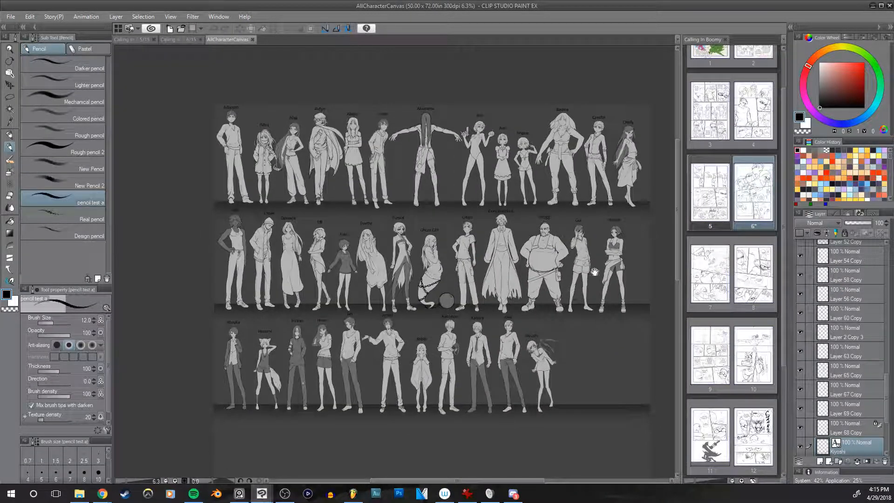
pyautogui.scroll(6, 595, 271)
pyautogui.moveTo(445, 311); pyautogui.dragTo(572, 257)
pyautogui.moveTo(630, 358); pyautogui.dragTo(614, 362)
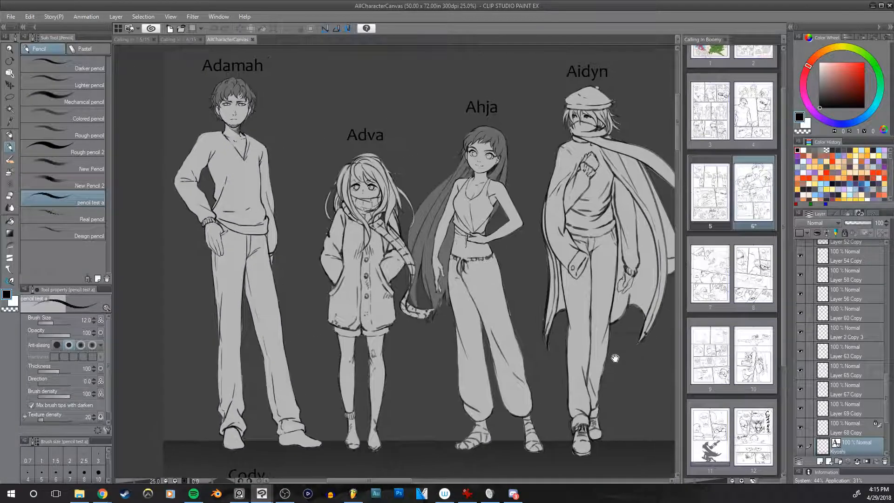
pyautogui.press('Tab')
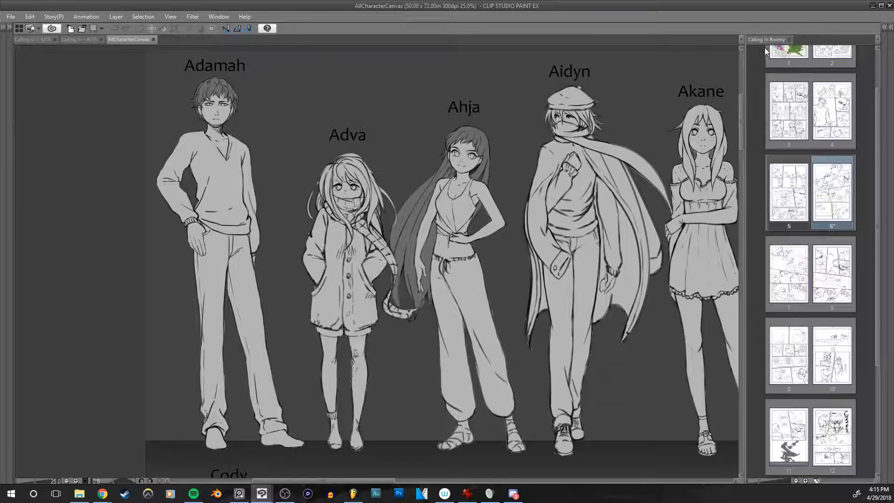
# Step: Look along the first row of character designs, starting from Adamah
pyautogui.moveTo(648, 350); pyautogui.dragTo(305, 365)
pyautogui.moveTo(699, 353); pyautogui.dragTo(323, 347)
pyautogui.moveTo(709, 343); pyautogui.dragTo(460, 350)
pyautogui.moveTo(649, 349); pyautogui.dragTo(456, 367)
pyautogui.moveTo(276, 402); pyautogui.dragTo(773, 252)
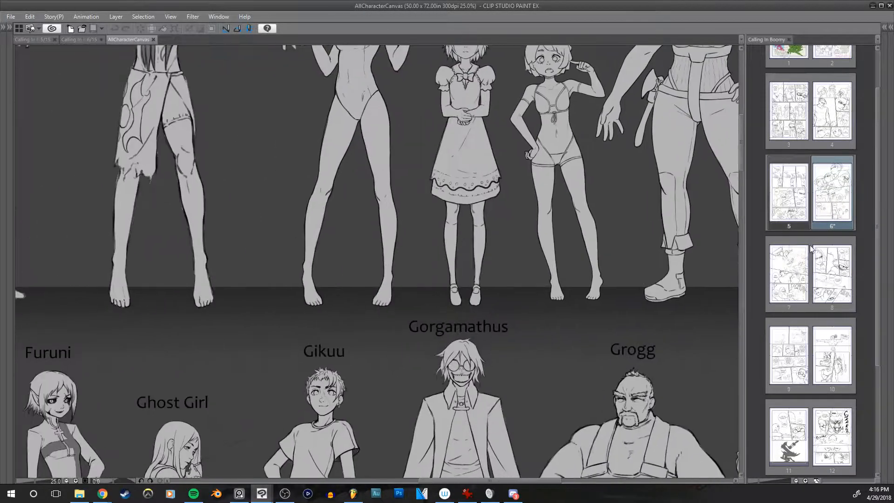
# Step: Look through the second row of character designs from Cody to Handie
pyautogui.moveTo(261, 369); pyautogui.dragTo(728, 244)
pyautogui.moveTo(369, 334); pyautogui.dragTo(743, 239)
pyautogui.moveTo(618, 246); pyautogui.dragTo(508, 288)
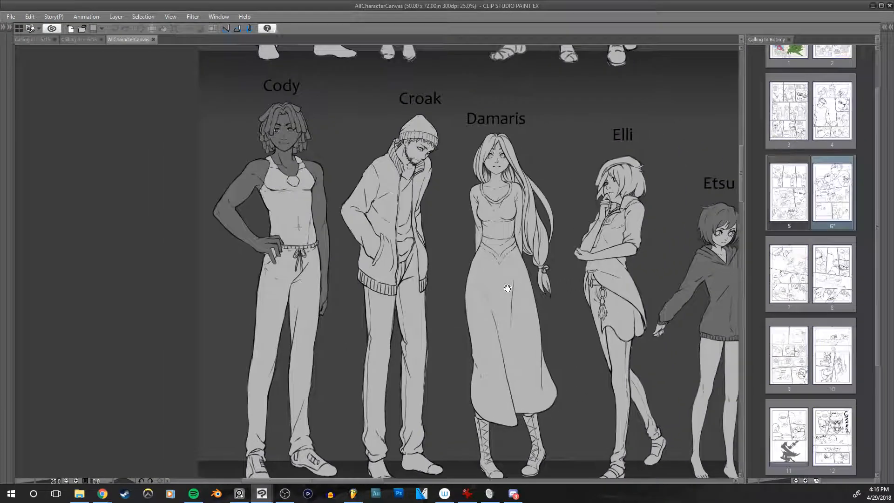
pyautogui.moveTo(711, 364); pyautogui.dragTo(433, 345)
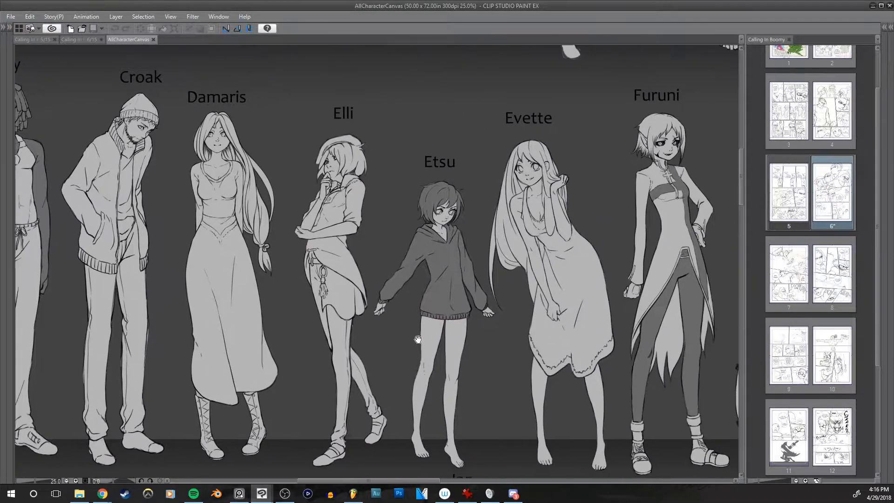
pyautogui.moveTo(707, 350); pyautogui.dragTo(450, 350)
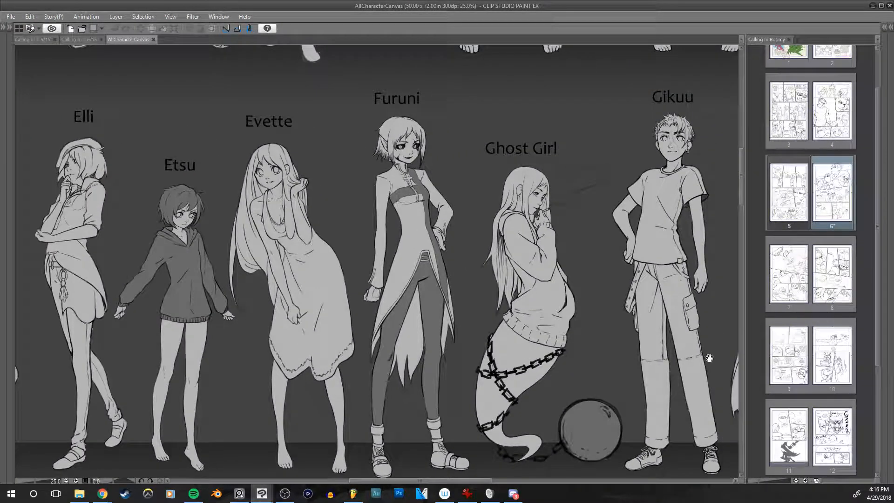
pyautogui.moveTo(715, 358); pyautogui.dragTo(576, 361)
pyautogui.moveTo(686, 363); pyautogui.dragTo(546, 367)
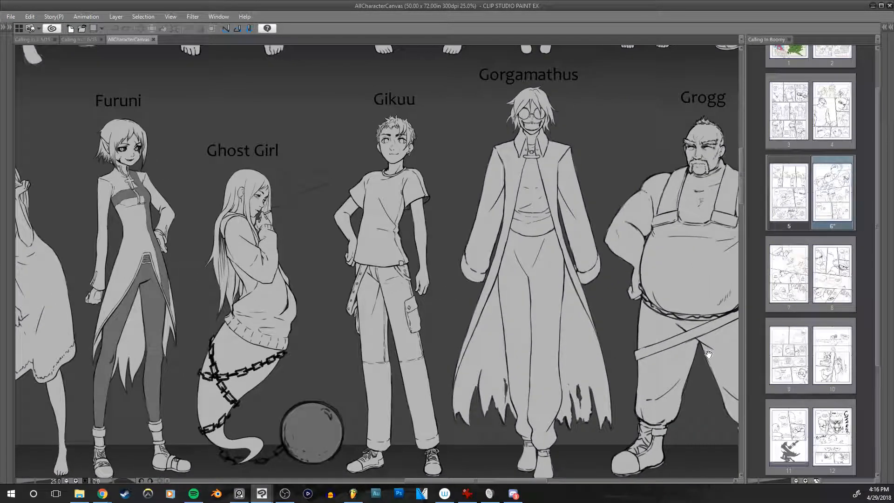
pyautogui.moveTo(708, 357); pyautogui.dragTo(407, 353)
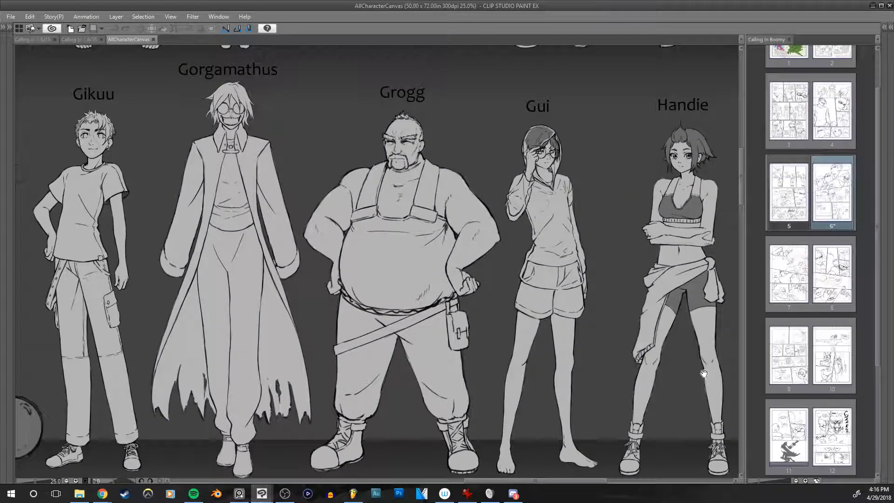
pyautogui.moveTo(692, 374); pyautogui.dragTo(524, 367)
# Step: Look through the third row of character designs starting at Haruka, and return to Gikuu in the second row
pyautogui.moveTo(279, 408); pyautogui.dragTo(614, 298)
pyautogui.moveTo(173, 363); pyautogui.dragTo(744, 246)
pyautogui.moveTo(108, 465); pyautogui.dragTo(548, 334)
pyautogui.moveTo(626, 353); pyautogui.dragTo(520, 324)
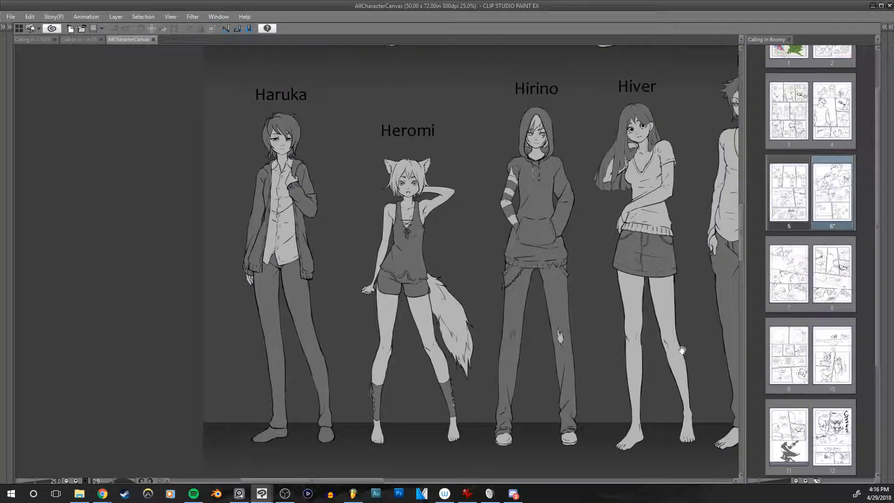
pyautogui.moveTo(673, 357); pyautogui.dragTo(497, 374)
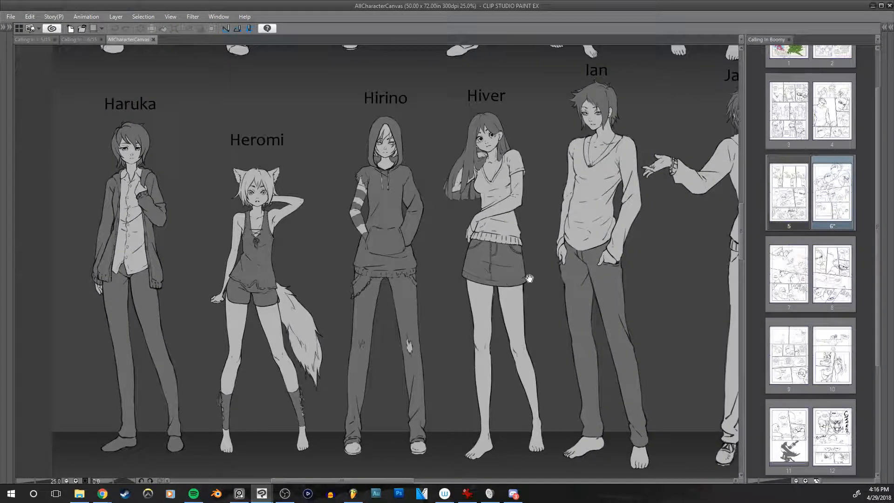
pyautogui.moveTo(702, 100); pyautogui.dragTo(539, 484)
pyautogui.moveTo(733, 379); pyautogui.dragTo(264, 374)
pyautogui.moveTo(464, 345); pyautogui.dragTo(536, 332)
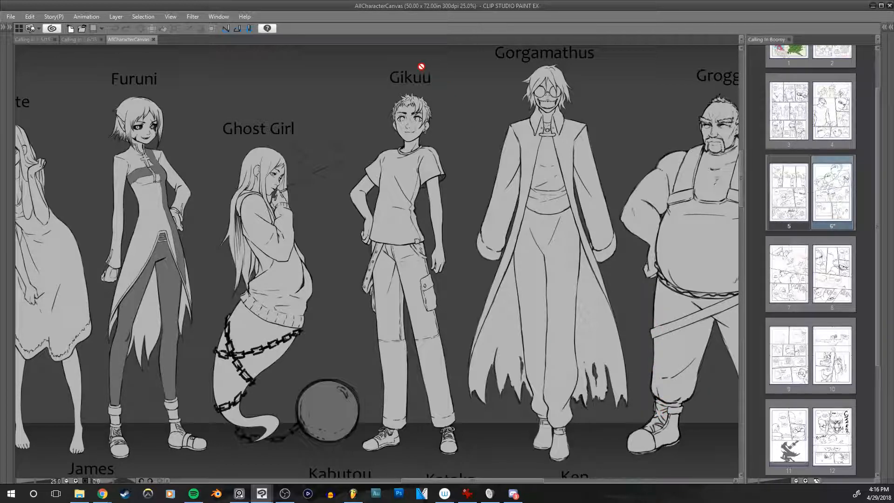
# Step: Examine the characters around Gikuu and the third row from Hirino to Ken, ending back at Gikuu
pyautogui.moveTo(595, 339); pyautogui.dragTo(543, 341)
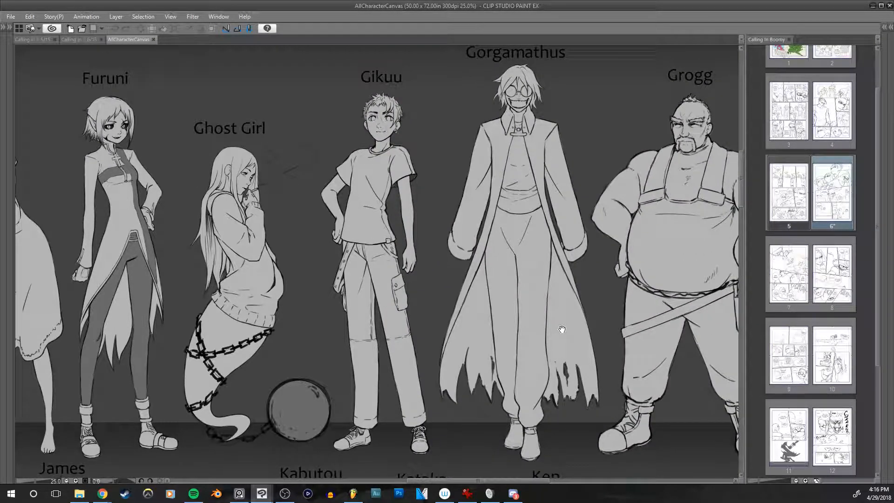
pyautogui.moveTo(680, 356); pyautogui.dragTo(407, 335)
pyautogui.moveTo(647, 334); pyautogui.dragTo(699, 267)
pyautogui.moveTo(247, 393); pyautogui.dragTo(747, 214)
pyautogui.moveTo(126, 428); pyautogui.dragTo(204, 316)
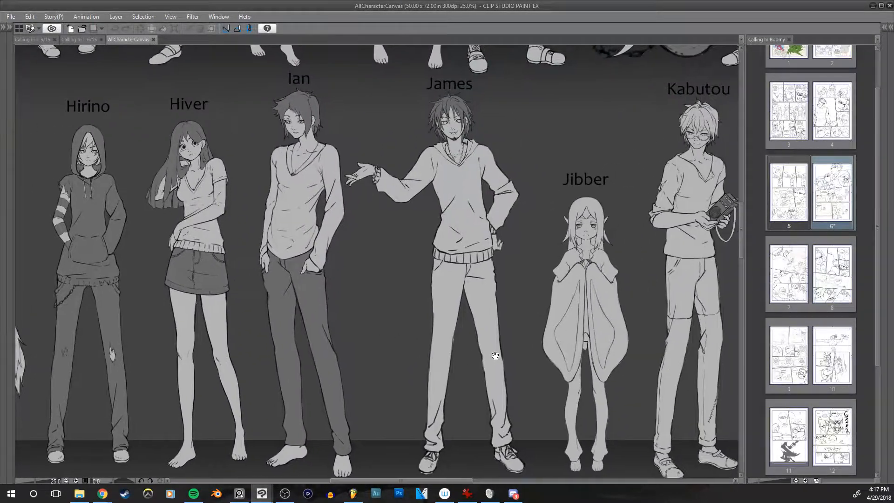
pyautogui.moveTo(689, 345); pyautogui.dragTo(413, 326)
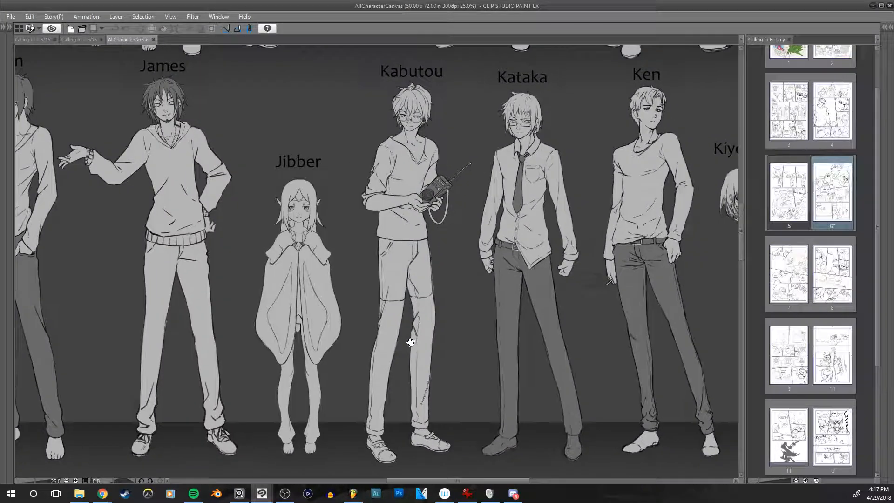
pyautogui.moveTo(642, 359); pyautogui.dragTo(417, 335)
pyautogui.moveTo(304, 394); pyautogui.dragTo(214, 446)
pyautogui.moveTo(208, 234); pyautogui.dragTo(554, 419)
pyautogui.moveTo(542, 120); pyautogui.dragTo(405, 293)
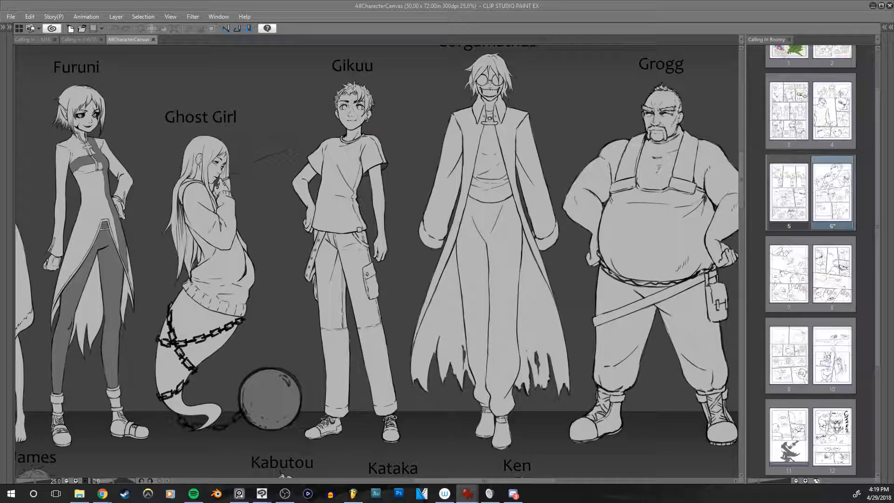
# Step: Switch to IrfanView, examine the PossessedGikuu002.jpg drawing in full screen and close the image
pyautogui.moveTo(893, 88); pyautogui.dragTo(410, 1)
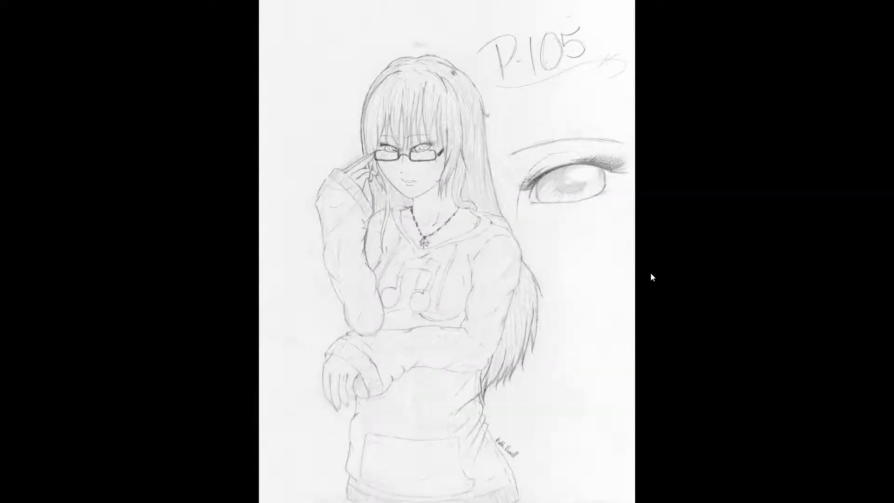
pyautogui.press('Right')
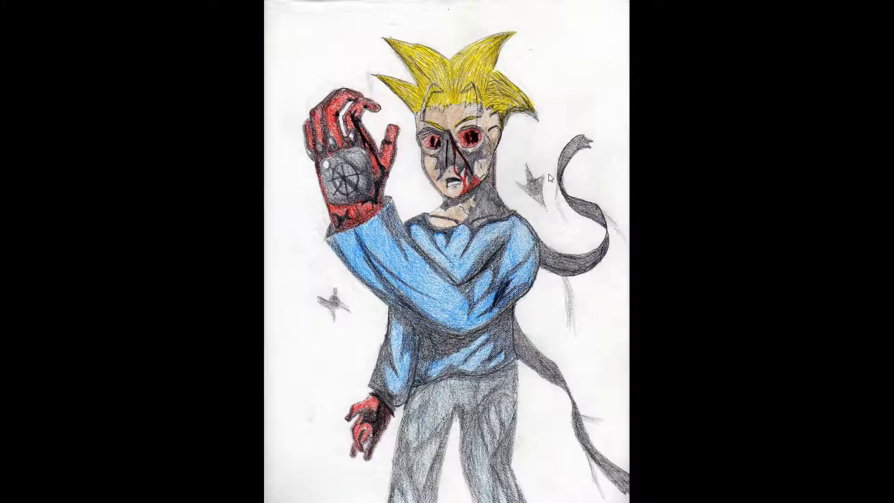
pyautogui.press('Escape')
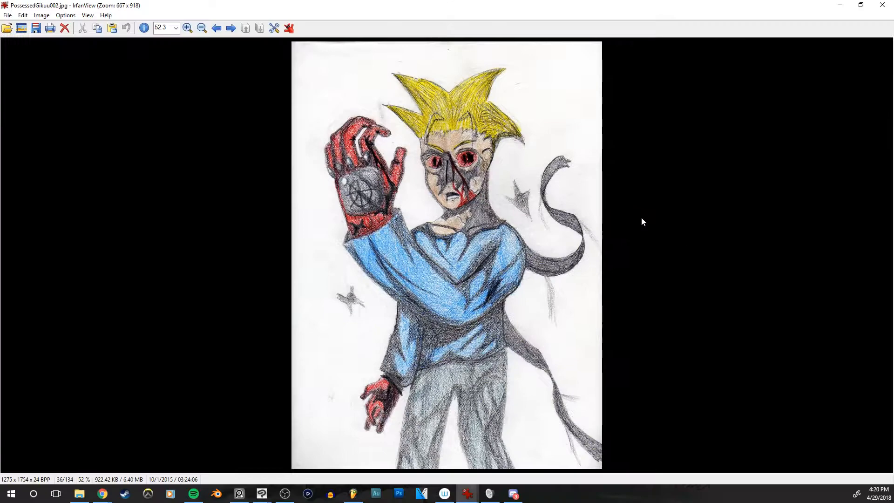
pyautogui.click(883, 5)
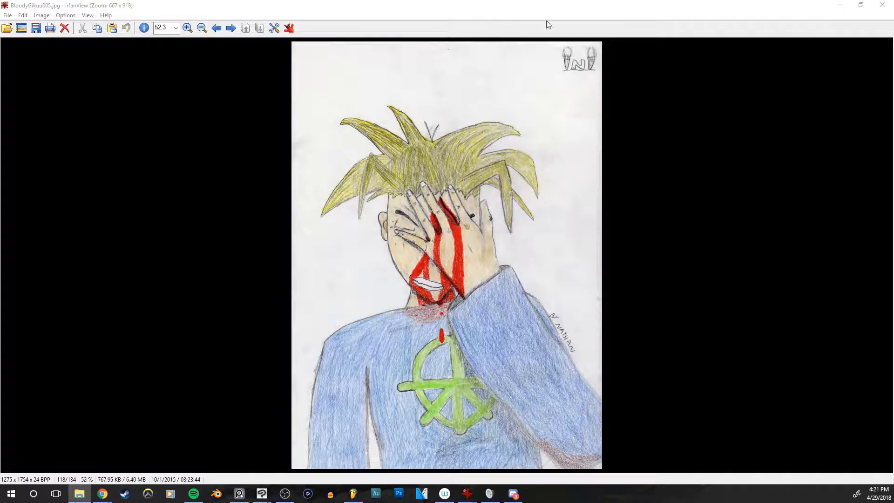
# Step: Close the BloodyGikuu005.jpg drawing and examine Gikuu and the neighbouring characters in the AllCharacterCanvas lineup
pyautogui.click(882, 5)
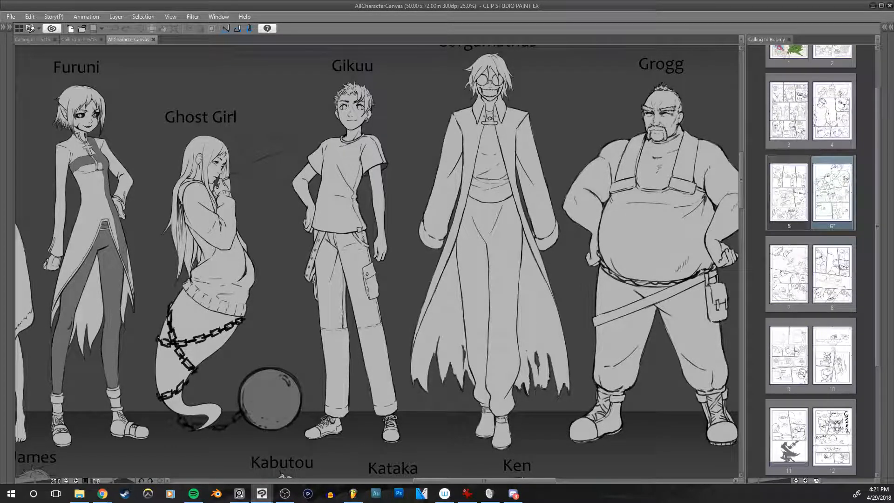
pyautogui.moveTo(414, 245); pyautogui.dragTo(516, 259)
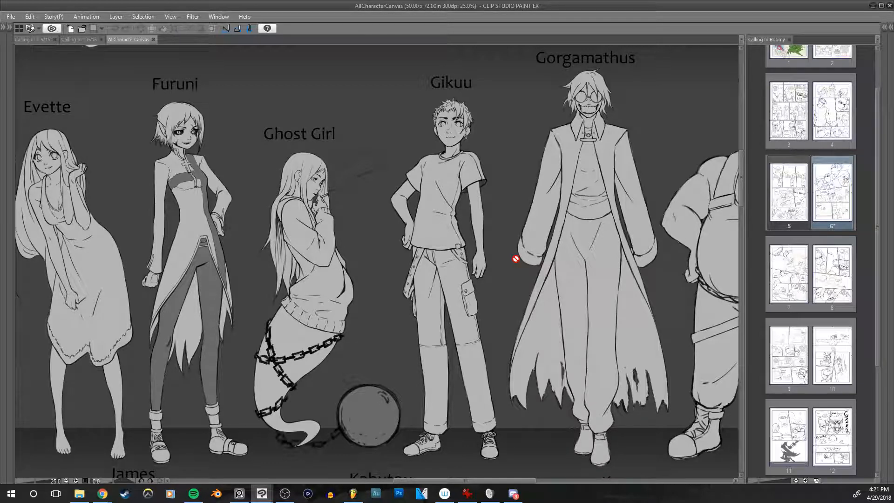
pyautogui.moveTo(571, 221); pyautogui.dragTo(524, 236)
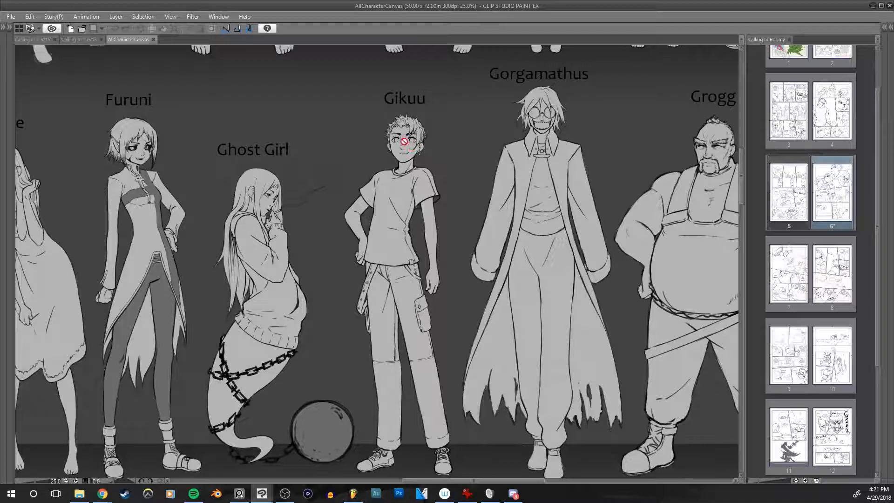
# Step: Look through the third row of character designs around James and Kabutou, and return to the rows above
pyautogui.moveTo(515, 266); pyautogui.dragTo(693, 75)
pyautogui.moveTo(493, 231); pyautogui.dragTo(637, 128)
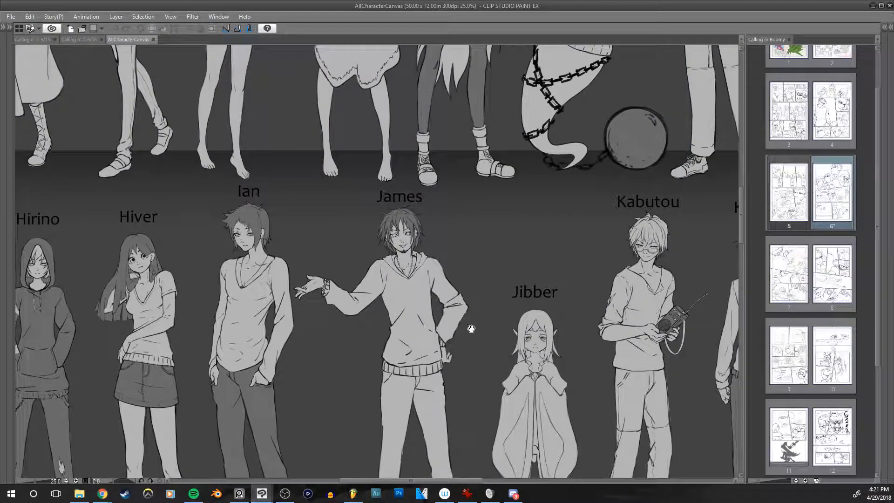
pyautogui.moveTo(474, 329); pyautogui.dragTo(638, 217)
pyautogui.moveTo(698, 275); pyautogui.dragTo(381, 255)
pyautogui.moveTo(505, 134); pyautogui.dragTo(565, 421)
pyautogui.moveTo(534, 231); pyautogui.dragTo(539, 349)
pyautogui.moveTo(414, 137); pyautogui.dragTo(638, 397)
pyautogui.moveTo(559, 186); pyautogui.dragTo(690, 427)
pyautogui.moveTo(660, 387); pyautogui.dragTo(620, 336)
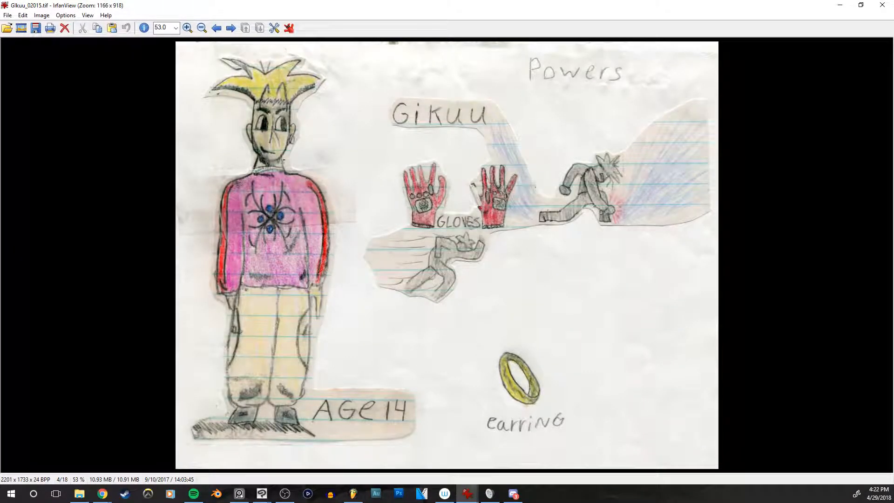
# Step: Switch to IrfanView and examine the Gikuu_02015.tif drawing in full screen
pyautogui.doubleClick(409, 241)
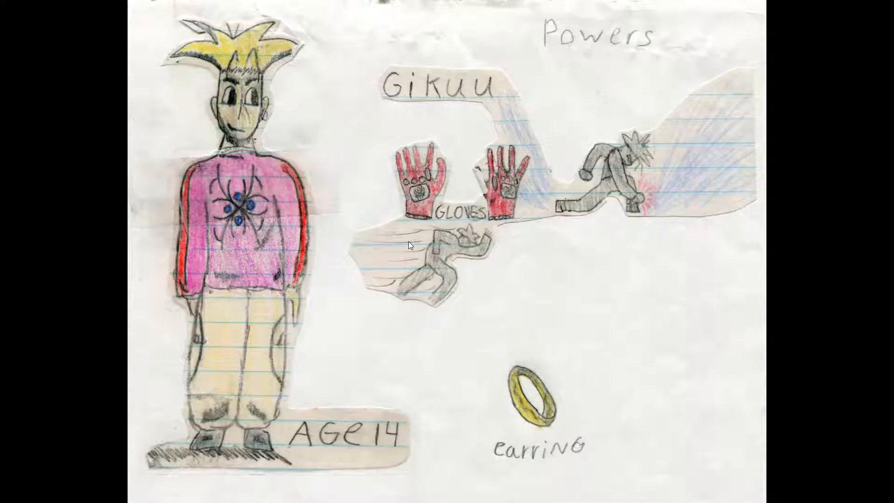
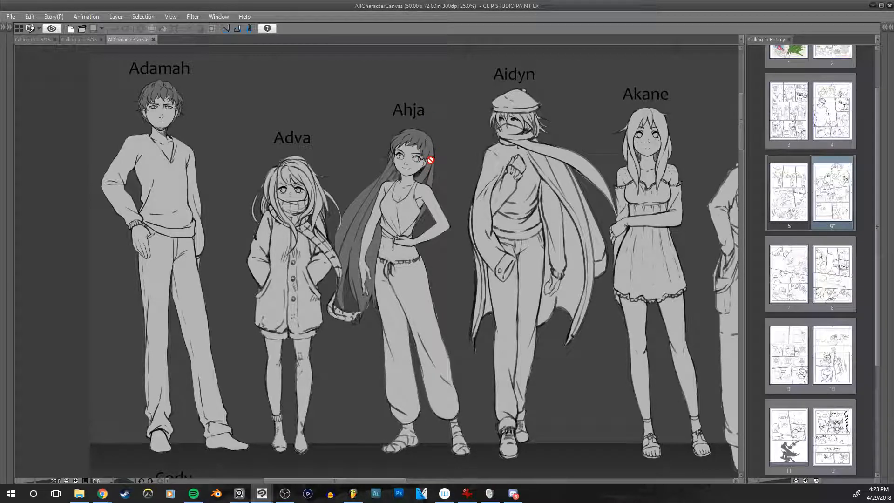
# Step: Examine Ahja in the character lineup, then switch to IrfanView and view the Ahja010.tif drawing in full screen
pyautogui.moveTo(439, 197)
pyautogui.mouseDown()
pyautogui.moveTo(444, 169)
pyautogui.moveTo(456, 192)
pyautogui.moveTo(455, 151)
pyautogui.mouseUp()
pyautogui.scroll(1, 428, 181)
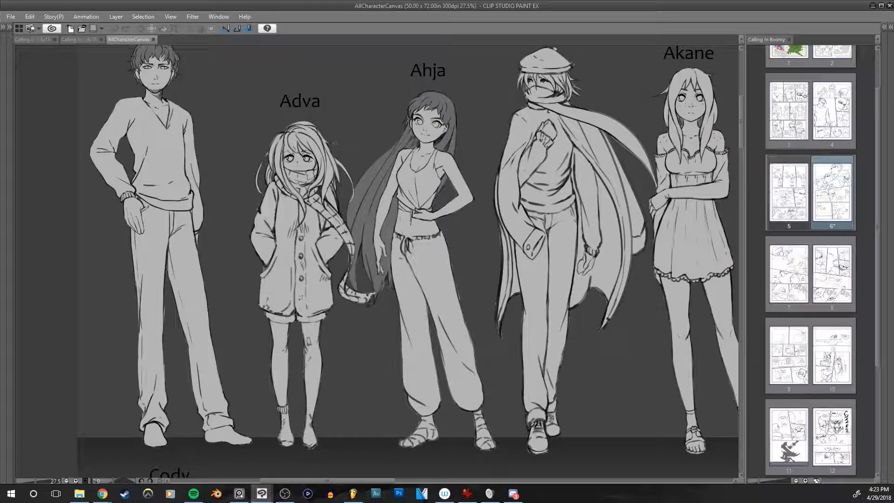
pyautogui.hotkey('alt', 'Tab')
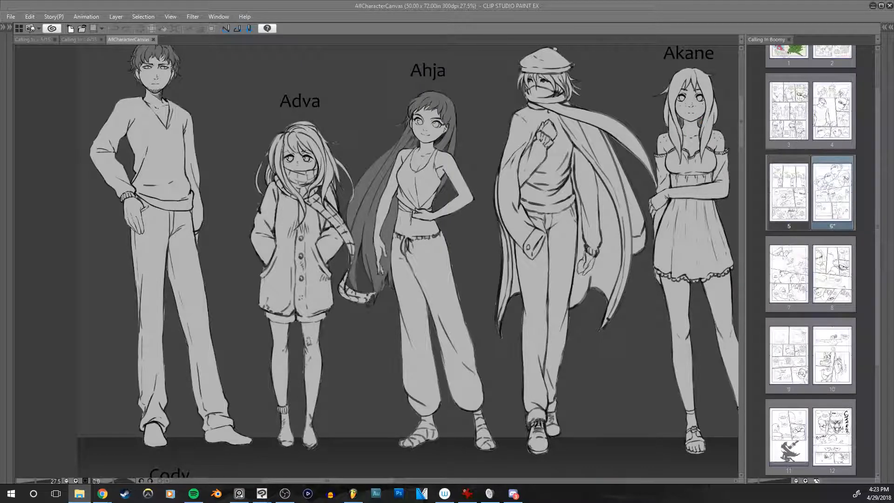
pyautogui.press('Return')
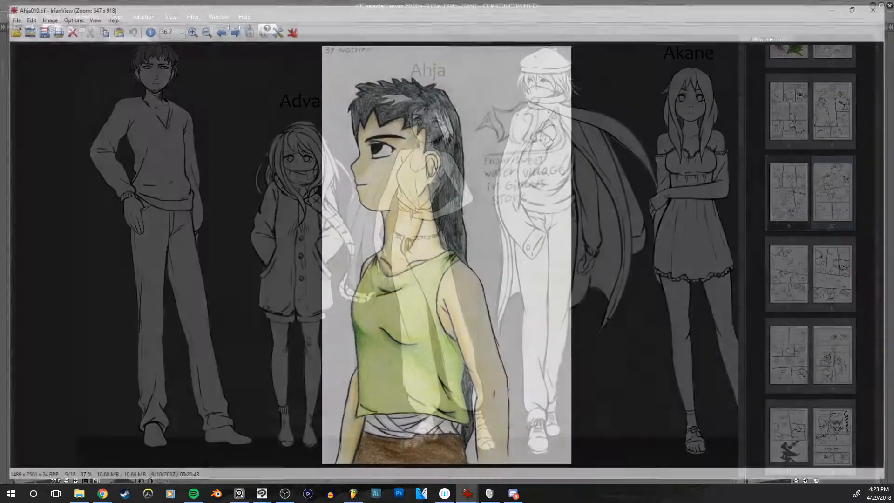
pyautogui.doubleClick(544, 125)
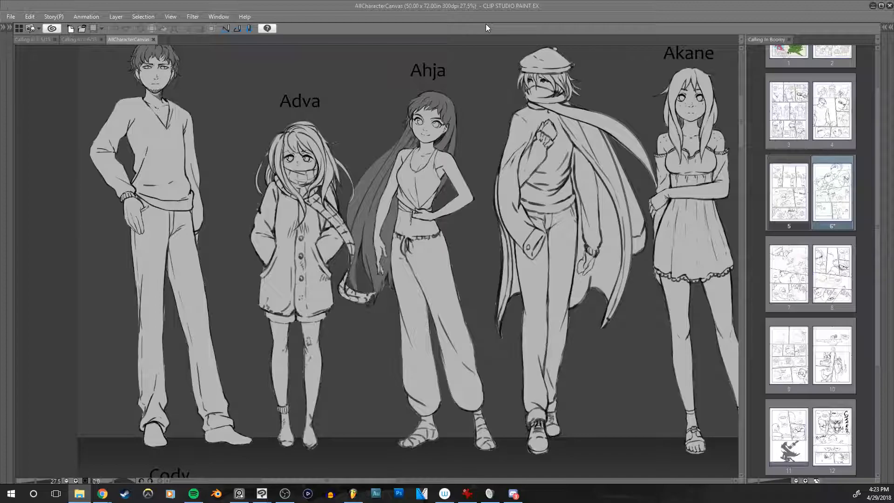
# Step: Look through the character designs from Ahja's row down to the row with Croak, Damaris and Elli
pyautogui.moveTo(626, 275); pyautogui.dragTo(198, 223)
pyautogui.moveTo(539, 264); pyautogui.dragTo(210, 300)
pyautogui.moveTo(659, 331); pyautogui.dragTo(244, 343)
pyautogui.moveTo(558, 349); pyautogui.dragTo(740, 223)
pyautogui.moveTo(244, 293); pyautogui.dragTo(587, 222)
pyautogui.moveTo(325, 331); pyautogui.dragTo(324, 211)
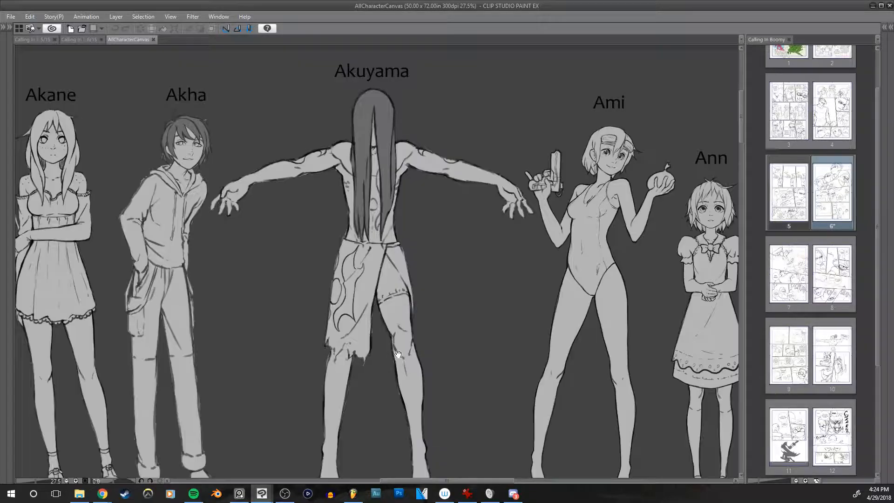
# Step: Look through the designs beyond Damaris, return to Adamah and Adva, and close the AllCharacterCanvas document
pyautogui.moveTo(583, 345); pyautogui.dragTo(308, 326)
pyautogui.moveTo(525, 348); pyautogui.dragTo(342, 328)
pyautogui.moveTo(555, 330); pyautogui.dragTo(405, 340)
pyautogui.moveTo(493, 328); pyautogui.dragTo(383, 343)
pyautogui.moveTo(67, 337); pyautogui.dragTo(401, 322)
pyautogui.moveTo(21, 260); pyautogui.dragTo(682, 239)
pyautogui.moveTo(188, 221); pyautogui.dragTo(576, 233)
pyautogui.moveTo(370, 219); pyautogui.dragTo(428, 253)
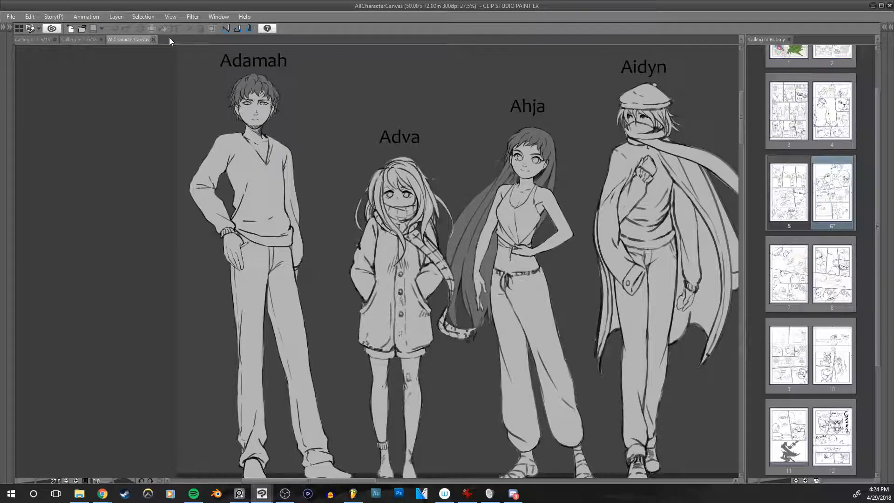
pyautogui.hotkey('ctrl', 'w')
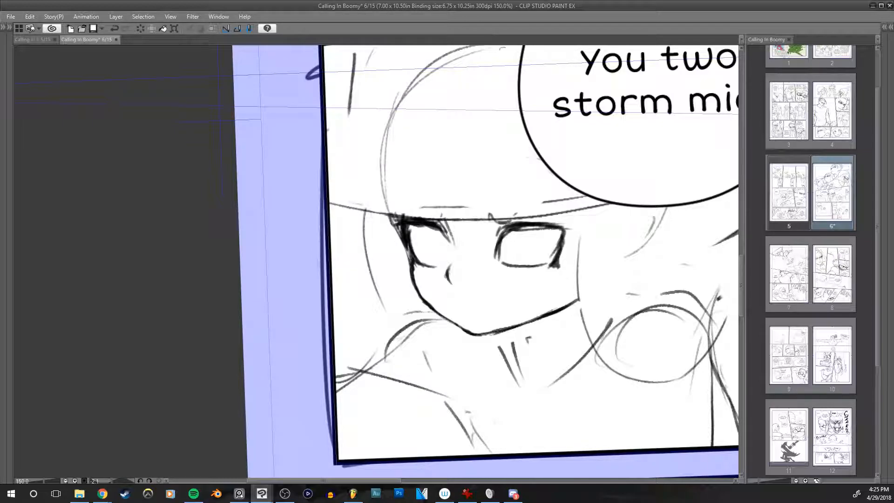
# Step: Pencil rounded irises inside both eyes of the hat character in the "You two storm mid!" panel
pyautogui.moveTo(570, 215); pyautogui.dragTo(510, 214)
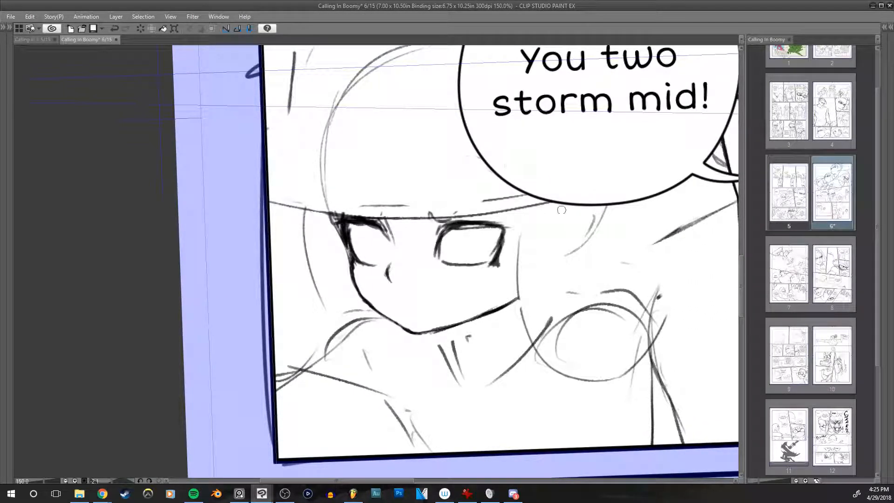
pyautogui.scroll(1, 550, 218)
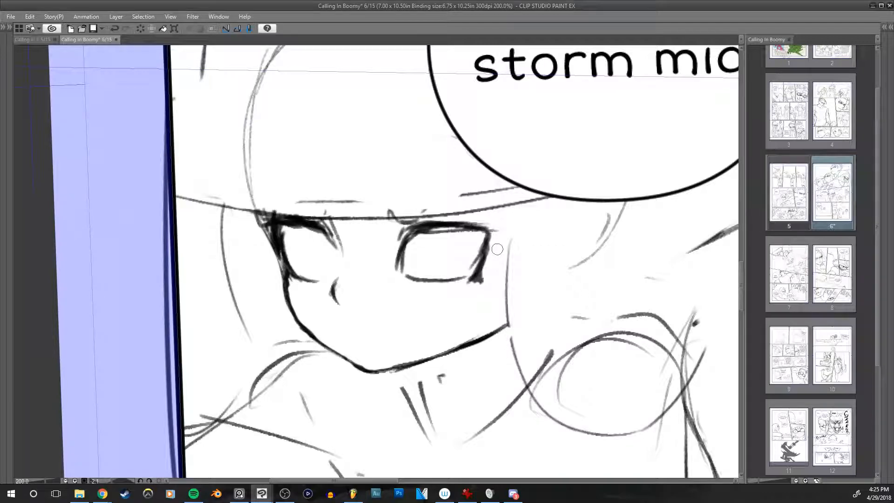
pyautogui.scroll(-2, 500, 247)
pyautogui.moveTo(491, 245); pyautogui.dragTo(531, 206)
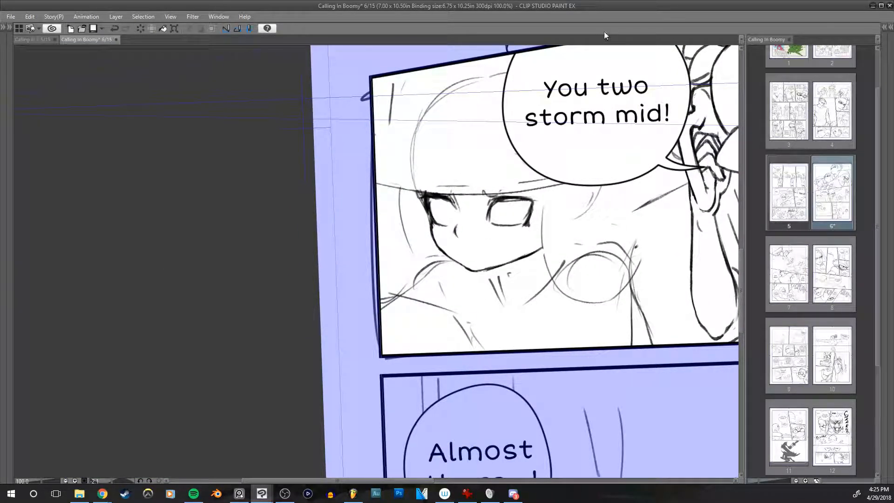
pyautogui.moveTo(533, 177); pyautogui.dragTo(557, 163)
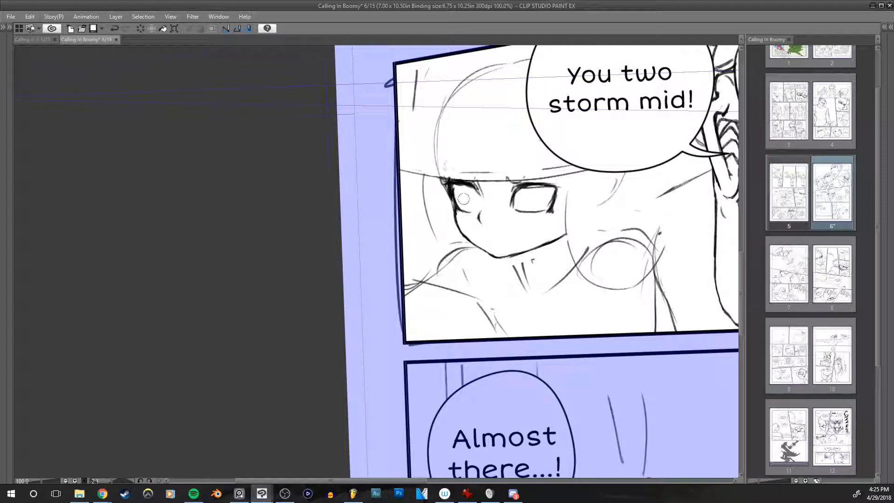
pyautogui.hotkey('ctrl', 'z')
pyautogui.moveTo(466, 189)
pyautogui.mouseDown()
pyautogui.moveTo(470, 212)
pyautogui.moveTo(478, 203)
pyautogui.moveTo(471, 209)
pyautogui.moveTo(464, 186)
pyautogui.moveTo(461, 200)
pyautogui.moveTo(472, 195)
pyautogui.moveTo(467, 187)
pyautogui.moveTo(476, 212)
pyautogui.moveTo(539, 192)
pyautogui.moveTo(517, 201)
pyautogui.moveTo(540, 202)
pyautogui.moveTo(535, 192)
pyautogui.moveTo(540, 210)
pyautogui.mouseUp()
pyautogui.hotkey('ctrl', 'z')
pyautogui.hotkey('ctrl', 'z')
pyautogui.hotkey('ctrl', 'z')
pyautogui.hotkey('ctrl', 'z')
# Step: Check the hat character's face in mirrored and normal view and bring back the hidden tool palettes
pyautogui.press('h')
pyautogui.moveTo(553, 243)
pyautogui.mouseDown()
pyautogui.moveTo(586, 281)
pyautogui.moveTo(577, 298)
pyautogui.mouseUp()
pyautogui.press('h')
pyautogui.moveTo(498, 295); pyautogui.dragTo(633, 303)
pyautogui.press('h')
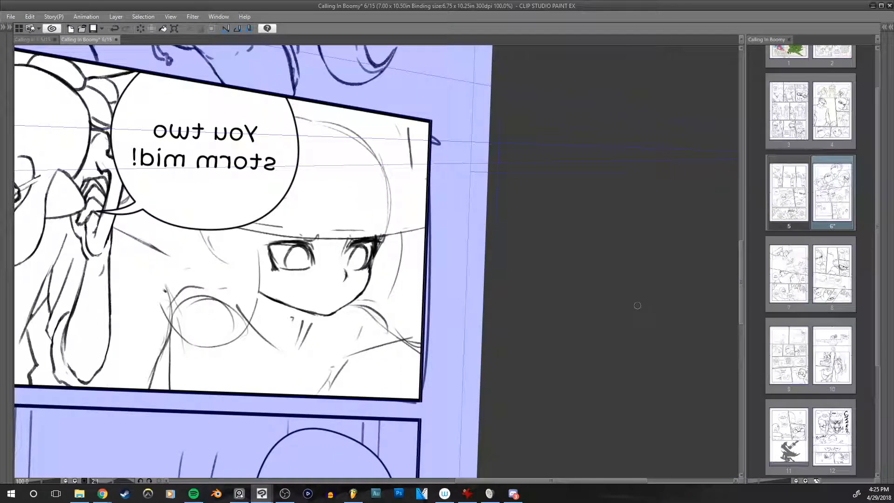
pyautogui.press('Tab')
pyautogui.moveTo(558, 309); pyautogui.dragTo(654, 309)
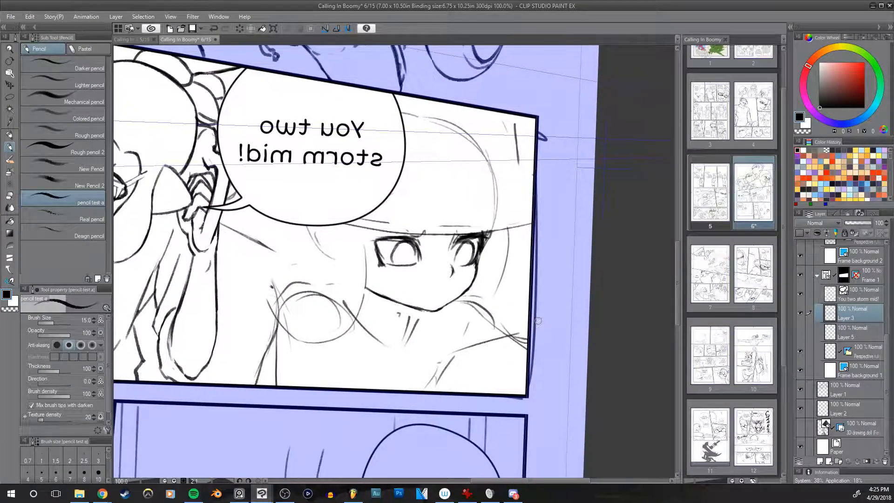
pyautogui.press('h')
pyautogui.press('h')
pyautogui.press('h')
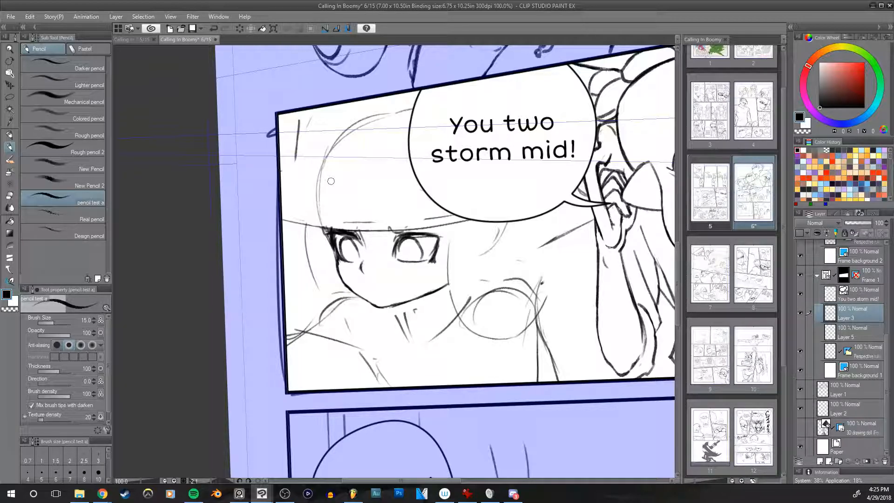
# Step: Draw the dark lower edge of the hat brim above the eyes and the bent outline of the crown
pyautogui.moveTo(282, 216); pyautogui.dragTo(328, 236)
pyautogui.hotkey('ctrl', 'z')
pyautogui.moveTo(281, 214); pyautogui.dragTo(329, 233)
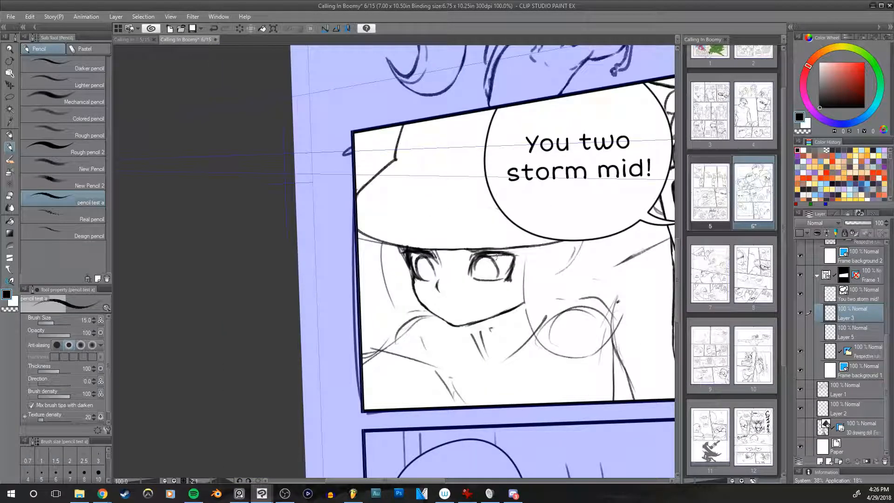
pyautogui.moveTo(431, 249); pyautogui.dragTo(583, 239)
pyautogui.hotkey('ctrl', 'z')
pyautogui.hotkey('ctrl', 'z')
pyautogui.hotkey('ctrl', 'z')
pyautogui.moveTo(357, 229)
pyautogui.mouseDown()
pyautogui.moveTo(506, 234)
pyautogui.moveTo(353, 214)
pyautogui.moveTo(351, 224)
pyautogui.moveTo(449, 249)
pyautogui.mouseUp()
pyautogui.hotkey('ctrl', 'z')
pyautogui.hotkey('ctrl', 'z')
pyautogui.hotkey('ctrl', 'z')
pyautogui.moveTo(356, 230)
pyautogui.mouseDown()
pyautogui.moveTo(406, 251)
pyautogui.moveTo(447, 242)
pyautogui.moveTo(411, 248)
pyautogui.mouseUp()
pyautogui.hotkey('ctrl', 'z')
pyautogui.hotkey('ctrl', 'z')
pyautogui.hotkey('ctrl', 'z')
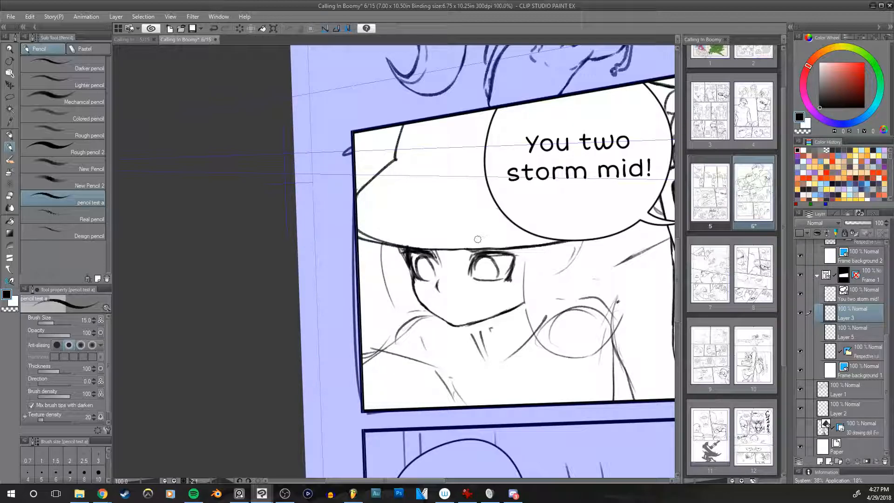
# Step: Erase the doubled lines at the brim's end near the panel border and redraw the brim above the far eye
pyautogui.press('e')
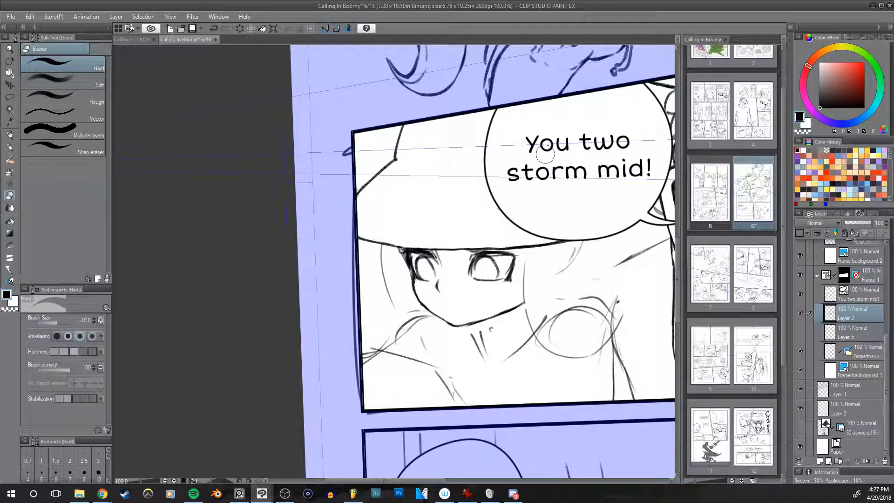
pyautogui.press('p')
pyautogui.moveTo(365, 239); pyautogui.dragTo(436, 250)
pyautogui.hotkey('ctrl', 'z')
pyautogui.hotkey('ctrl', 'z')
pyautogui.moveTo(380, 242); pyautogui.dragTo(438, 250)
# Step: Level the canvas rotation and trim the end of the jawline near the hair, checking the face in mirrored view
pyautogui.press('space')
pyautogui.moveTo(639, 288)
pyautogui.mouseDown()
pyautogui.moveTo(602, 279)
pyautogui.moveTo(600, 296)
pyautogui.moveTo(535, 308)
pyautogui.moveTo(610, 309)
pyautogui.mouseUp()
pyautogui.hotkey('shift', 'space')
pyautogui.hotkey('shift', 'space')
pyautogui.press('h')
pyautogui.hotkey('shift', 'space')
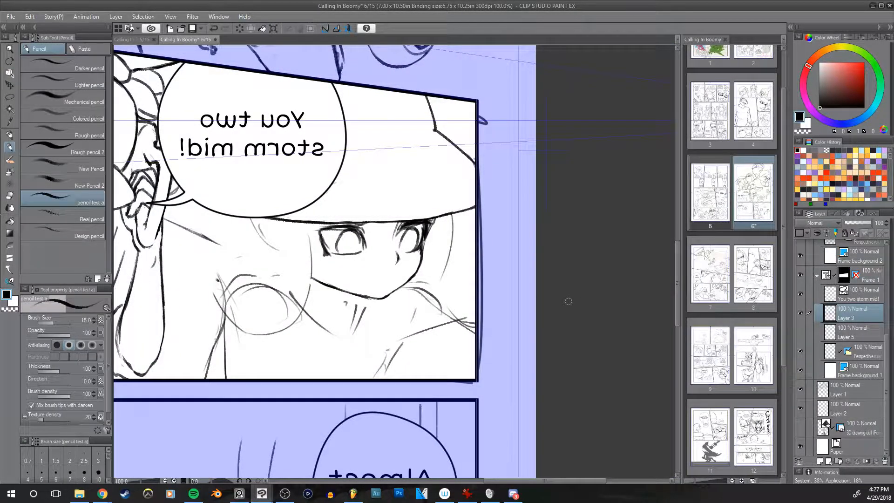
pyautogui.press('h')
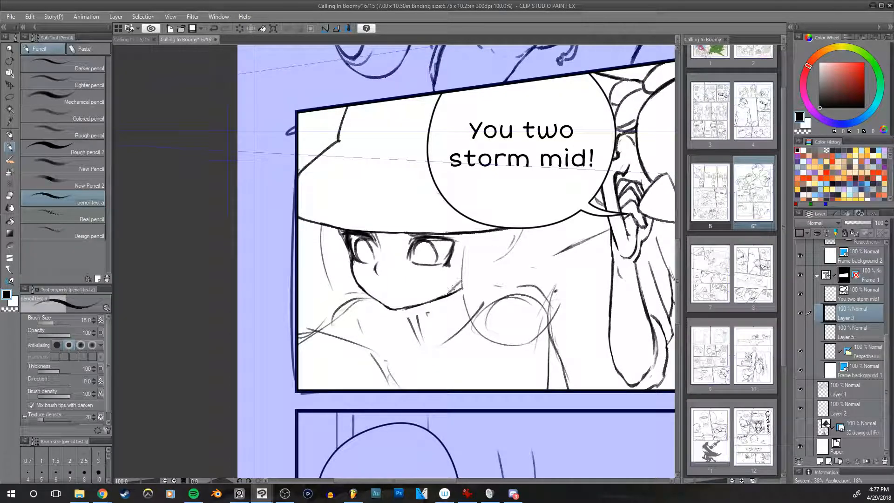
pyautogui.press('e')
pyautogui.moveTo(467, 289); pyautogui.dragTo(393, 317)
pyautogui.press('h')
pyautogui.press('h')
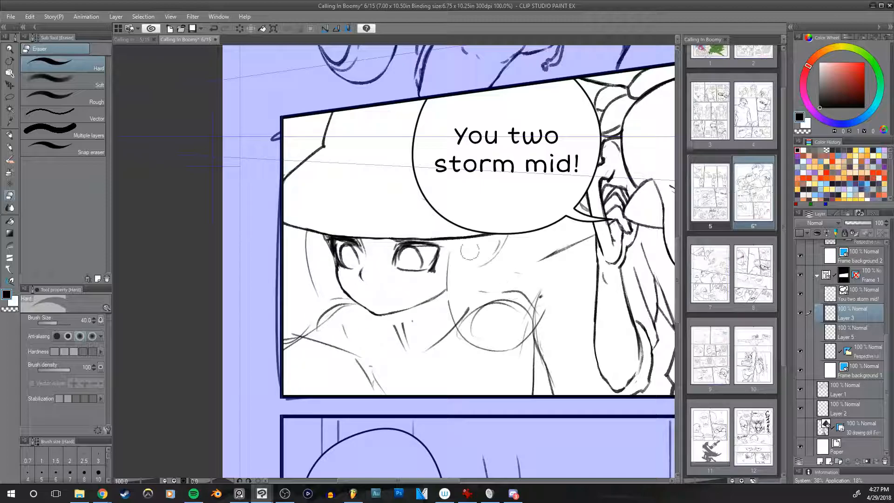
# Step: Reduce the eraser to size 17 and thin the heavy outer line of the hat character's far eye
pyautogui.scroll(1, 479, 252)
pyautogui.press('p')
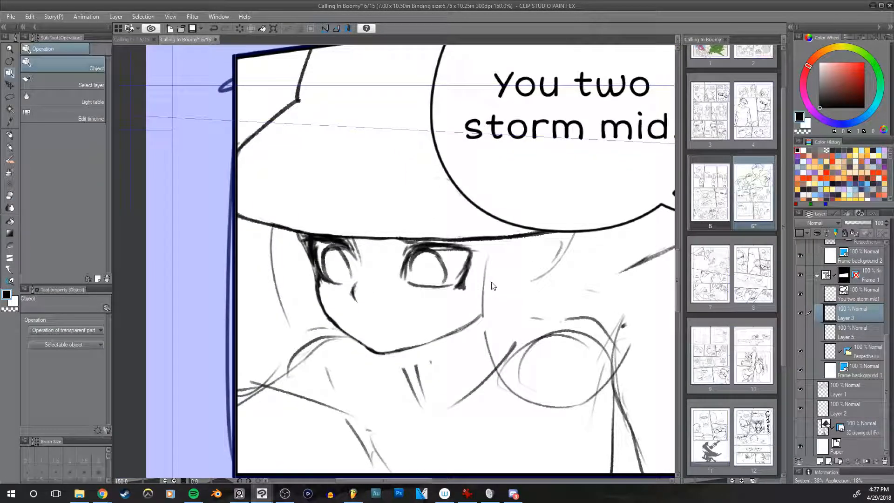
pyautogui.press('e')
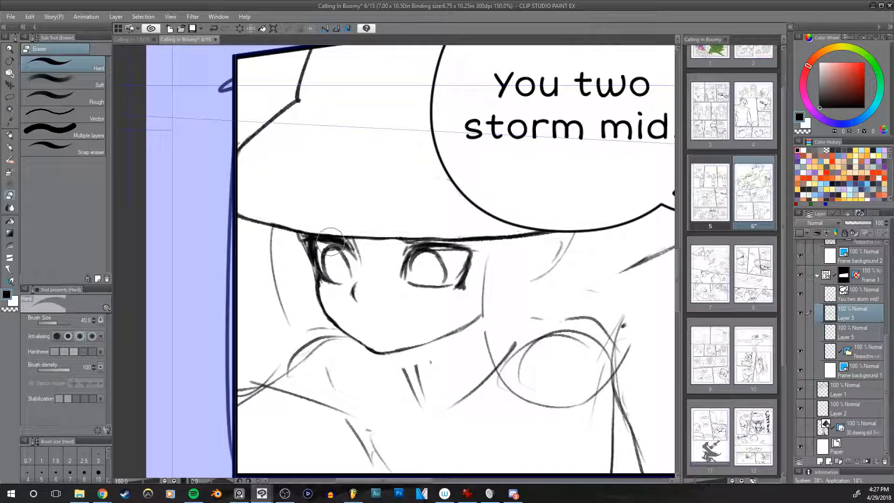
pyautogui.press('[')
pyautogui.press('[')
pyautogui.press('[')
pyautogui.press('[')
pyautogui.moveTo(304, 237)
pyautogui.mouseDown()
pyautogui.moveTo(311, 261)
pyautogui.moveTo(324, 254)
pyautogui.moveTo(314, 259)
pyautogui.moveTo(324, 275)
pyautogui.moveTo(317, 245)
pyautogui.moveTo(335, 278)
pyautogui.moveTo(316, 247)
pyautogui.moveTo(326, 278)
pyautogui.moveTo(281, 228)
pyautogui.moveTo(305, 221)
pyautogui.moveTo(280, 233)
pyautogui.mouseUp()
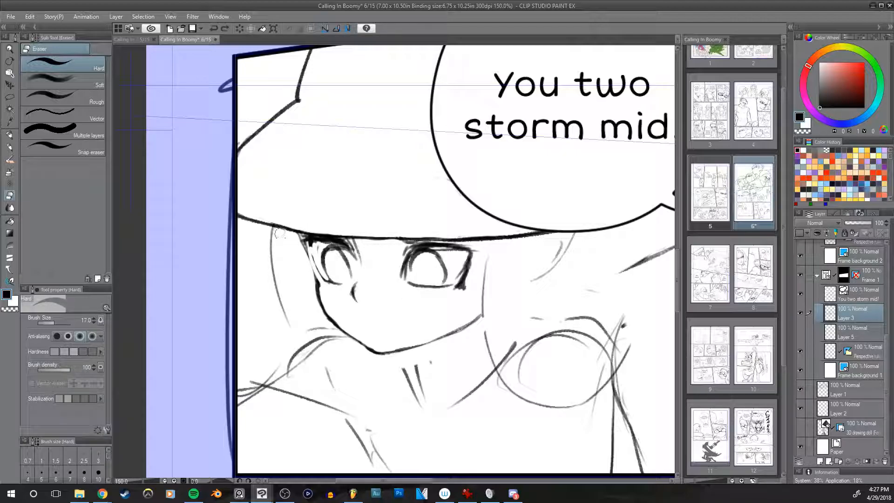
# Step: Draw the outer line of the hair lock falling from the brim beside the far cheek and curling at the shoulder
pyautogui.press('p')
pyautogui.moveTo(291, 212)
pyautogui.mouseDown()
pyautogui.moveTo(340, 146)
pyautogui.moveTo(324, 203)
pyautogui.mouseUp()
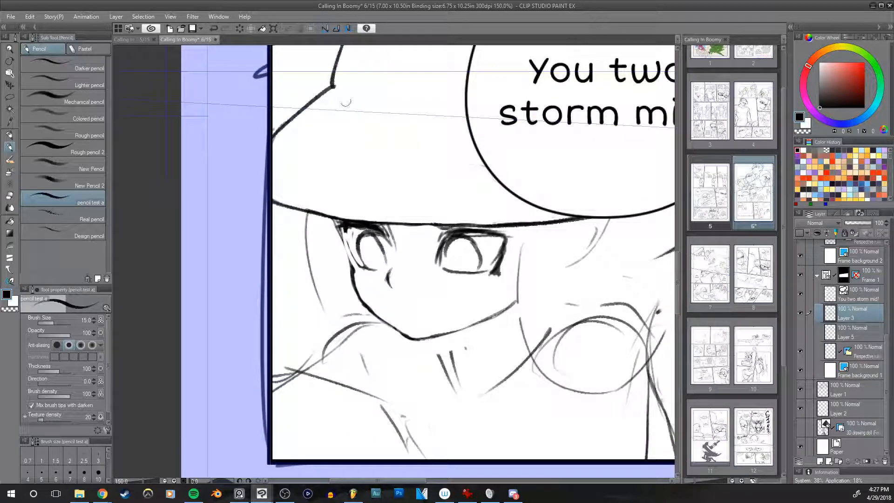
pyautogui.moveTo(314, 281); pyautogui.dragTo(323, 321)
pyautogui.hotkey('ctrl', 'z')
pyautogui.hotkey('ctrl', 'z')
pyautogui.moveTo(306, 221); pyautogui.dragTo(333, 346)
pyautogui.hotkey('ctrl', 'z')
pyautogui.hotkey('ctrl', 'z')
pyautogui.moveTo(324, 306); pyautogui.dragTo(296, 378)
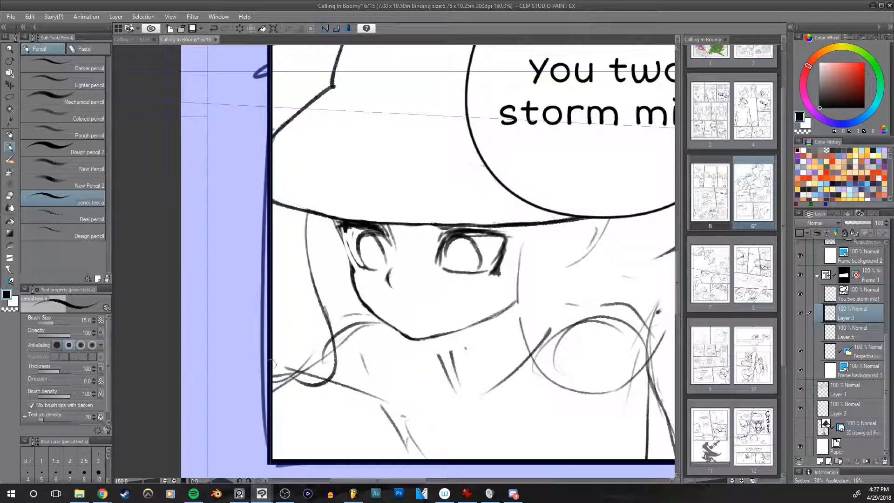
# Step: Draw the lower curve of the hair lock's curled tip across the shoulder, replacing the undone attempts
pyautogui.moveTo(367, 325)
pyautogui.mouseDown()
pyautogui.moveTo(335, 398)
pyautogui.moveTo(379, 366)
pyautogui.mouseUp()
pyautogui.hotkey('ctrl', 'z')
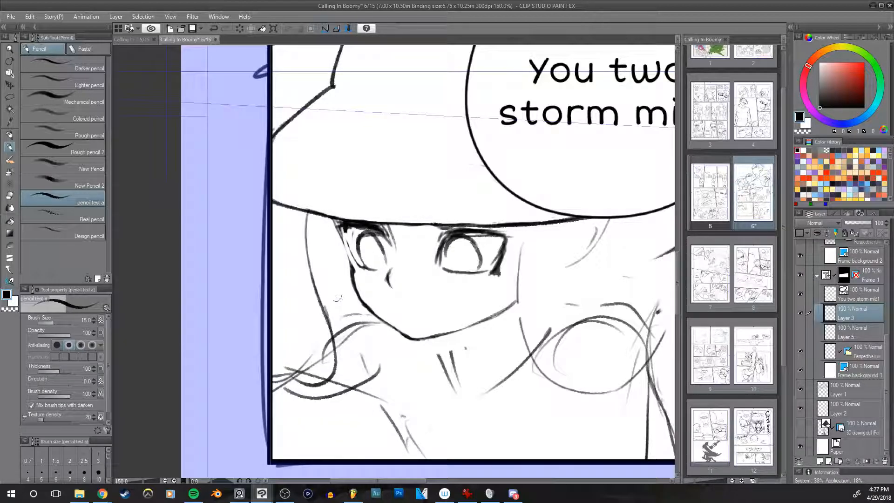
pyautogui.hotkey('ctrl', 'z')
# Step: Draw the inner edge of the hair lock from below the jaw down to the curl
pyautogui.hotkey('ctrl', 'z')
pyautogui.moveTo(294, 382)
pyautogui.mouseDown()
pyautogui.moveTo(378, 371)
pyautogui.moveTo(376, 386)
pyautogui.mouseUp()
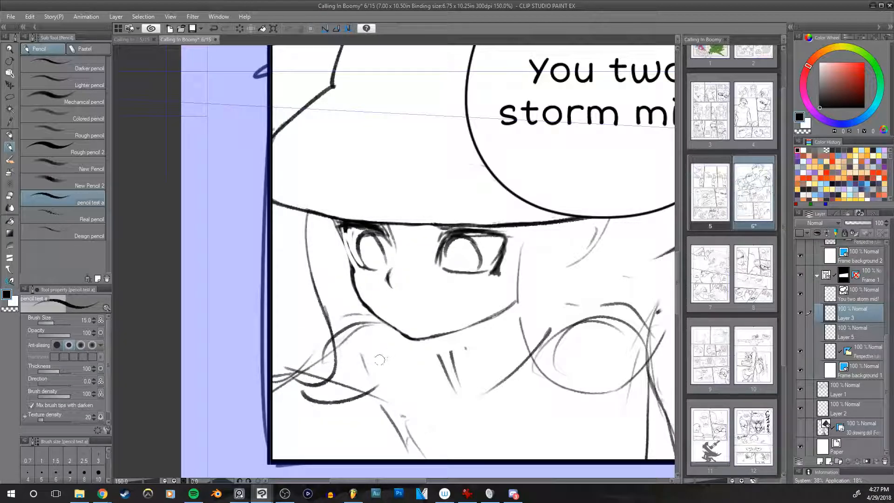
pyautogui.moveTo(382, 326); pyautogui.dragTo(359, 397)
pyautogui.hotkey('ctrl', 'z')
pyautogui.moveTo(378, 322)
pyautogui.mouseDown()
pyautogui.moveTo(365, 390)
pyautogui.moveTo(371, 384)
pyautogui.mouseUp()
pyautogui.hotkey('ctrl', 'z')
pyautogui.hotkey('ctrl', 'z')
pyautogui.hotkey('ctrl', 'z')
pyautogui.moveTo(383, 326)
pyautogui.mouseDown()
pyautogui.moveTo(365, 391)
pyautogui.moveTo(379, 381)
pyautogui.mouseUp()
# Step: Erase the shoulder sketch lines inside the hair lock and beside the jaw, then check the mirrored view
pyautogui.press('e')
pyautogui.moveTo(344, 323)
pyautogui.mouseDown()
pyautogui.moveTo(346, 381)
pyautogui.moveTo(337, 383)
pyautogui.moveTo(359, 389)
pyautogui.mouseUp()
pyautogui.press(']')
pyautogui.press(']')
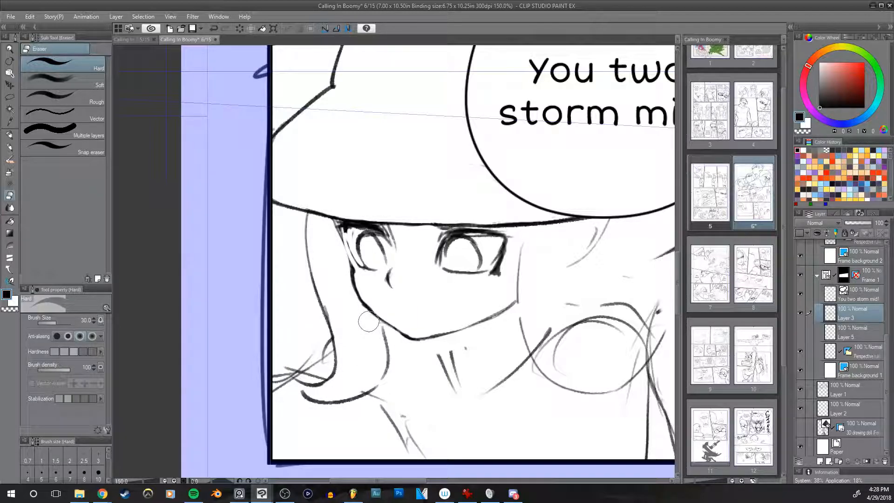
pyautogui.press('[')
pyautogui.press('[')
pyautogui.press('[')
pyautogui.hotkey('ctrl', 'z')
pyautogui.moveTo(374, 309); pyautogui.dragTo(360, 305)
pyautogui.press('h')
pyautogui.moveTo(557, 301)
pyautogui.mouseDown()
pyautogui.moveTo(569, 325)
pyautogui.moveTo(557, 289)
pyautogui.mouseUp()
pyautogui.press('h')
# Step: Refine the outer edge of the far eye with a size 10 pencil and a size 12 eraser
pyautogui.press('p')
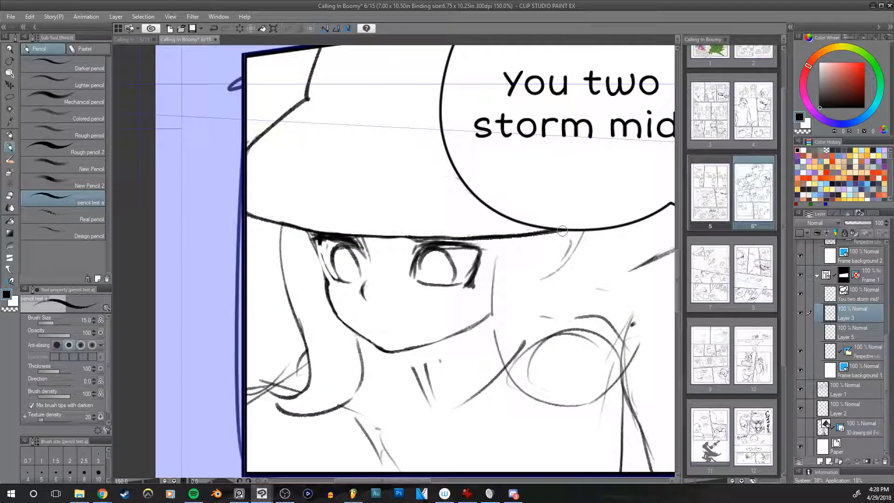
pyautogui.press('[')
pyautogui.moveTo(321, 243); pyautogui.dragTo(329, 272)
pyautogui.press('[')
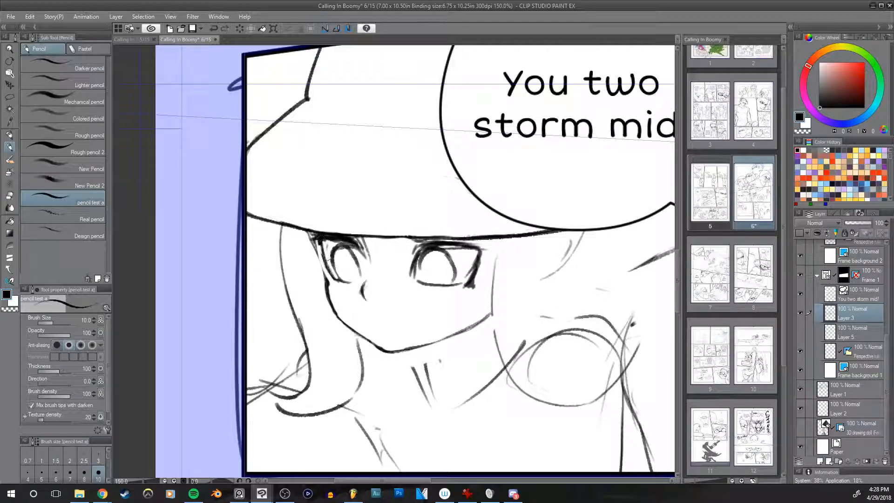
pyautogui.press('e')
pyautogui.press('[')
pyautogui.press('[')
pyautogui.moveTo(327, 249); pyautogui.dragTo(335, 275)
pyautogui.moveTo(404, 212); pyautogui.dragTo(410, 231)
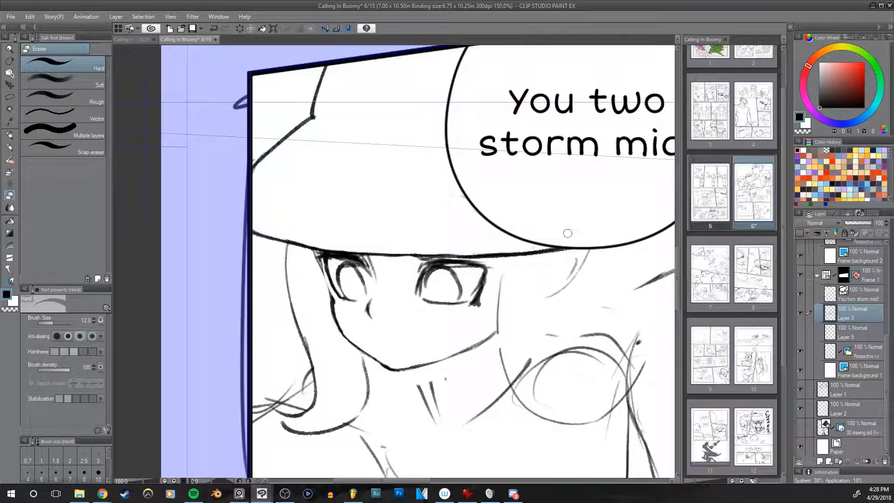
# Step: Redraw the face edge beside the far eye in thin strokes, reducing the pencil to size 7
pyautogui.press('p')
pyautogui.moveTo(328, 258)
pyautogui.mouseDown()
pyautogui.moveTo(372, 263)
pyautogui.moveTo(373, 279)
pyautogui.moveTo(348, 275)
pyautogui.moveTo(336, 296)
pyautogui.mouseUp()
pyautogui.press('[')
pyautogui.press('[')
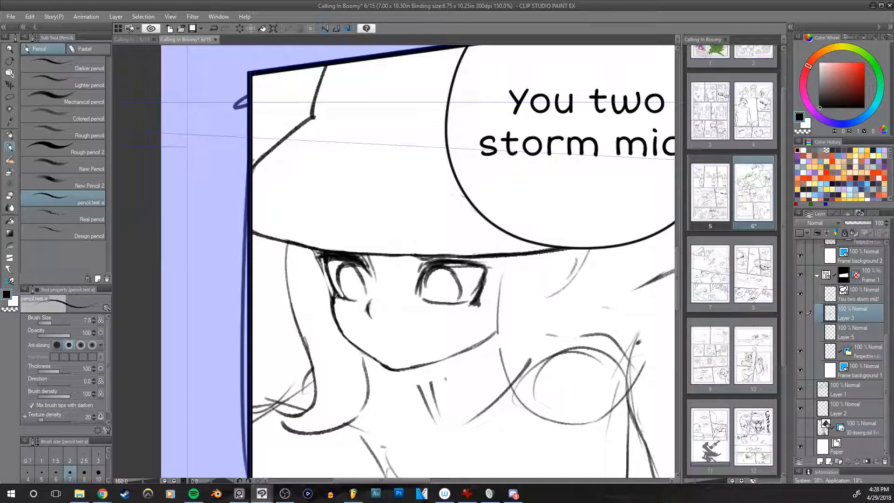
pyautogui.moveTo(316, 254); pyautogui.dragTo(333, 296)
pyautogui.moveTo(313, 256); pyautogui.dragTo(330, 288)
# Step: Clean up the far cheek line below the eye with the eraser and check the face in mirrored view
pyautogui.press('e')
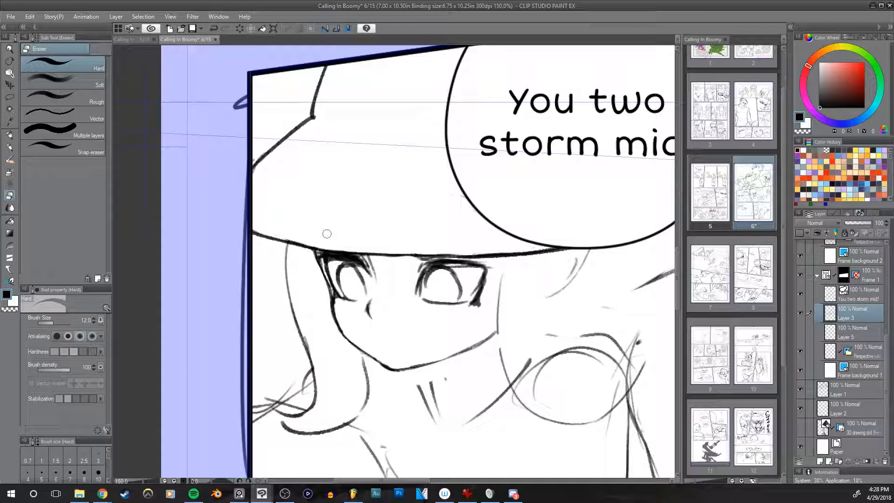
pyautogui.moveTo(337, 303); pyautogui.dragTo(345, 331)
pyautogui.press('h')
pyautogui.moveTo(612, 276); pyautogui.dragTo(619, 295)
pyautogui.press('h')
pyautogui.moveTo(551, 276)
pyautogui.mouseDown()
pyautogui.moveTo(518, 290)
pyautogui.moveTo(585, 261)
pyautogui.mouseUp()
pyautogui.press('p')
pyautogui.moveTo(542, 284); pyautogui.dragTo(505, 313)
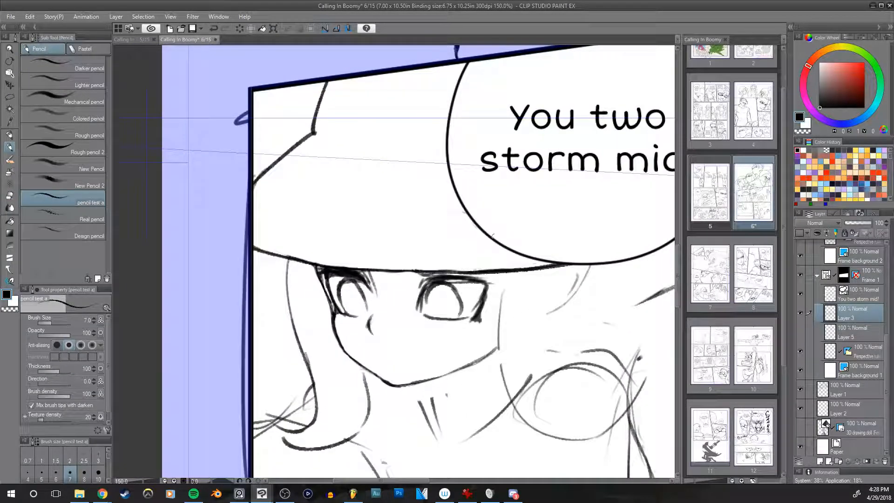
# Step: Lasso the hat character's near eye and adjust it with a transformation
pyautogui.press('m')
pyautogui.moveTo(403, 324)
pyautogui.mouseDown()
pyautogui.moveTo(421, 275)
pyautogui.moveTo(437, 271)
pyautogui.moveTo(497, 270)
pyautogui.moveTo(496, 309)
pyautogui.moveTo(456, 340)
pyautogui.moveTo(483, 316)
pyautogui.mouseUp()
pyautogui.click(470, 356)
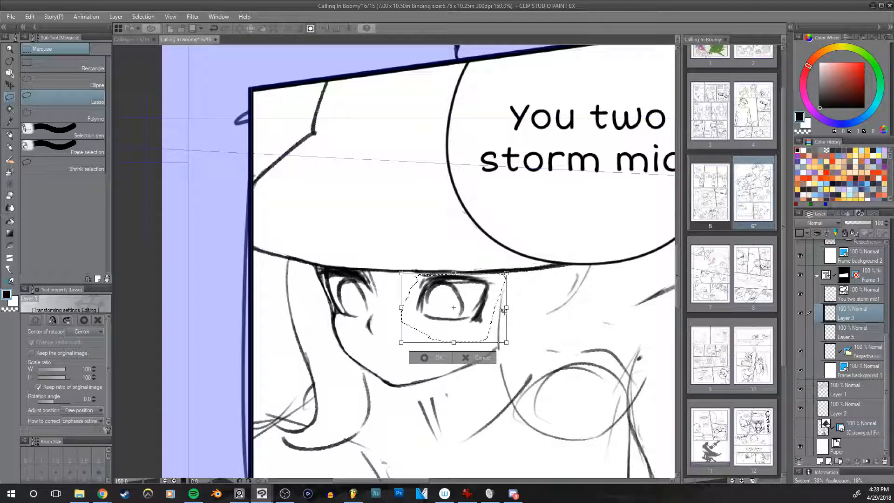
pyautogui.press('Return')
# Step: Clean up the hat brim line between the eyes and darken the near eye's inner edge, checking the face in mirrored view
pyautogui.press('p')
pyautogui.press('e')
pyautogui.moveTo(517, 290)
pyautogui.mouseDown()
pyautogui.moveTo(514, 279)
pyautogui.moveTo(424, 282)
pyautogui.moveTo(441, 270)
pyautogui.mouseUp()
pyautogui.moveTo(360, 271)
pyautogui.mouseDown()
pyautogui.moveTo(324, 271)
pyautogui.moveTo(373, 266)
pyautogui.moveTo(327, 259)
pyautogui.moveTo(368, 269)
pyautogui.moveTo(359, 267)
pyautogui.moveTo(371, 296)
pyautogui.moveTo(443, 245)
pyautogui.moveTo(413, 295)
pyautogui.moveTo(423, 270)
pyautogui.mouseUp()
pyautogui.press('p')
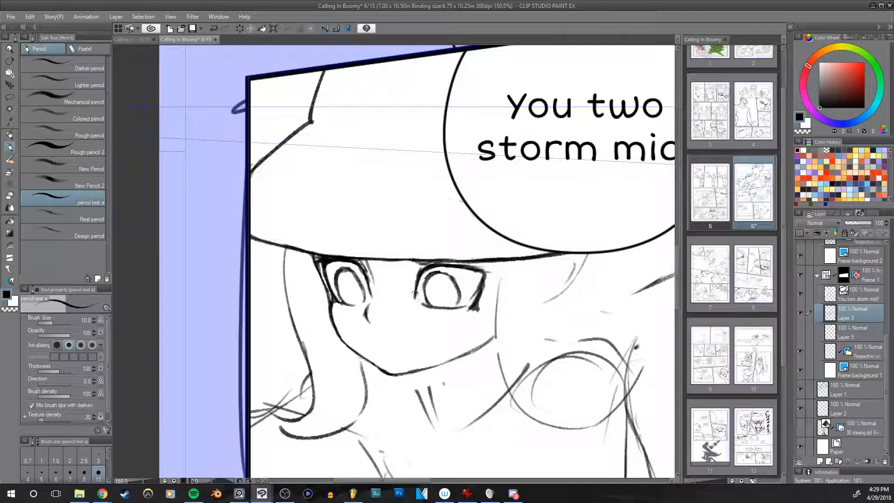
pyautogui.press('e')
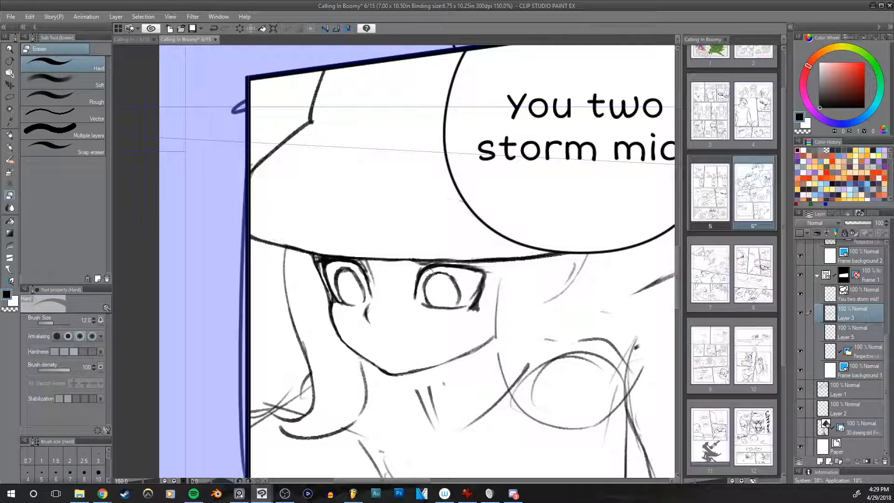
pyautogui.press('h')
pyautogui.moveTo(560, 283); pyautogui.dragTo(565, 279)
pyautogui.press('h')
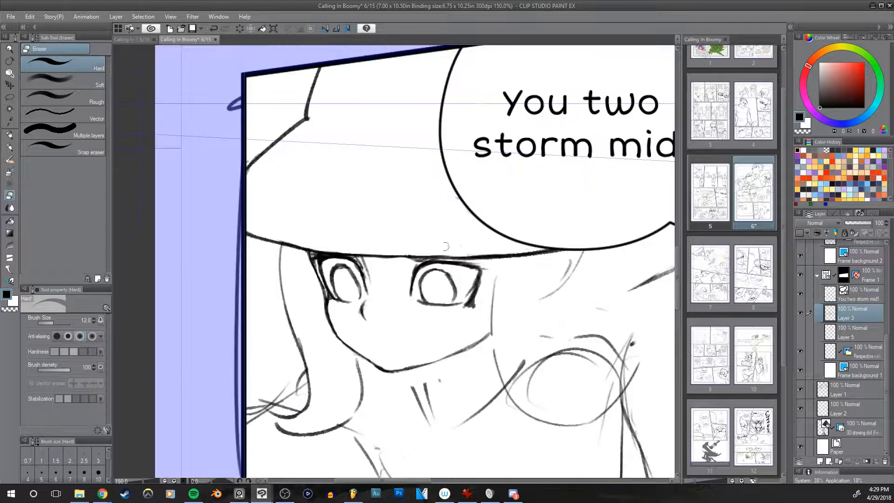
# Step: Erase and redraw the outer side of the near eye's iris with the pencil at size 8
pyautogui.moveTo(445, 277); pyautogui.dragTo(451, 296)
pyautogui.press('p')
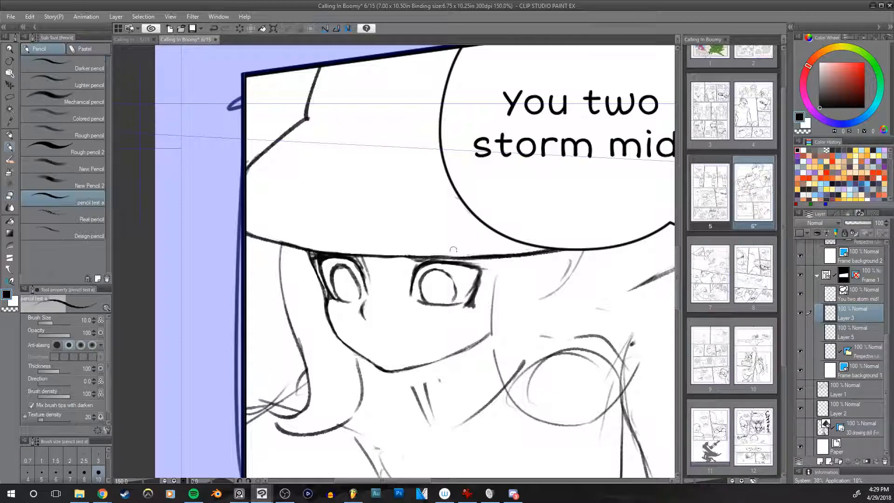
pyautogui.press('[')
pyautogui.moveTo(447, 275); pyautogui.dragTo(455, 295)
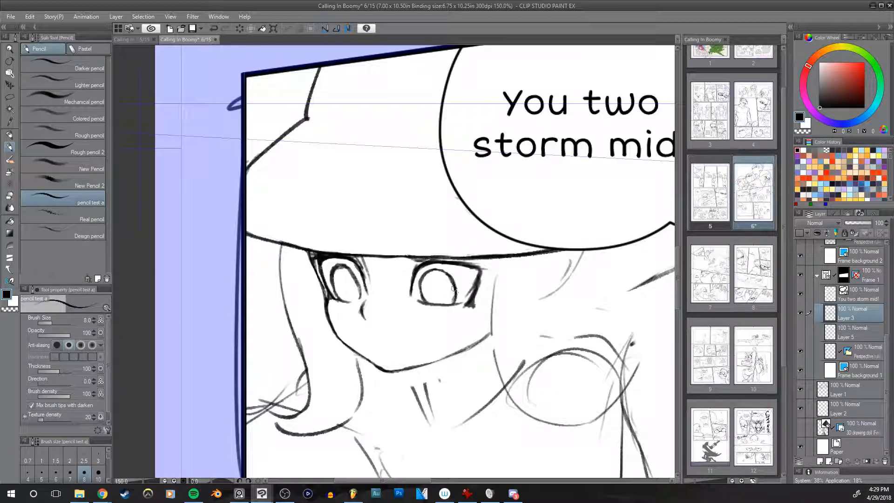
pyautogui.hotkey('ctrl', 'z')
pyautogui.moveTo(452, 303); pyautogui.dragTo(451, 281)
# Step: Correct the far eye's iris in mirrored view using a size 15 eraser and the pencil, comparing both canvas orientations
pyautogui.press('e')
pyautogui.press('h')
pyautogui.press('h')
pyautogui.press('h')
pyautogui.press(']')
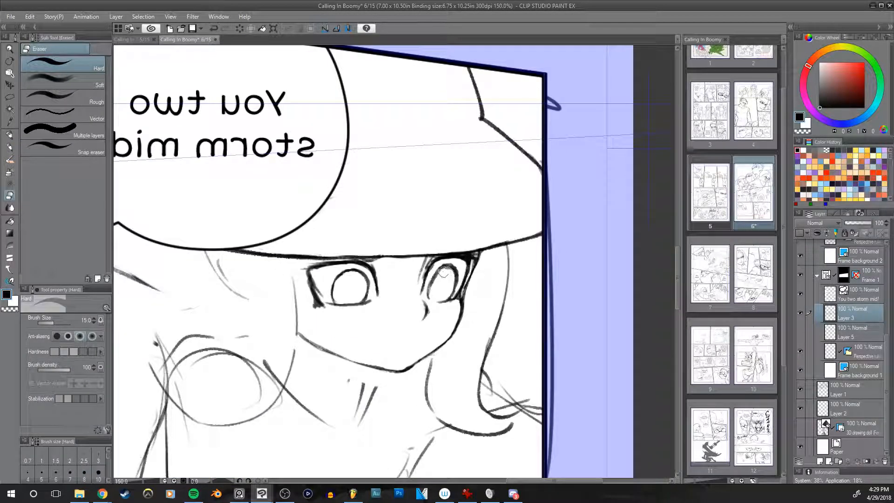
pyautogui.moveTo(432, 284); pyautogui.dragTo(452, 273)
pyautogui.press('p')
pyautogui.press('h')
pyautogui.press('h')
pyautogui.press('h')
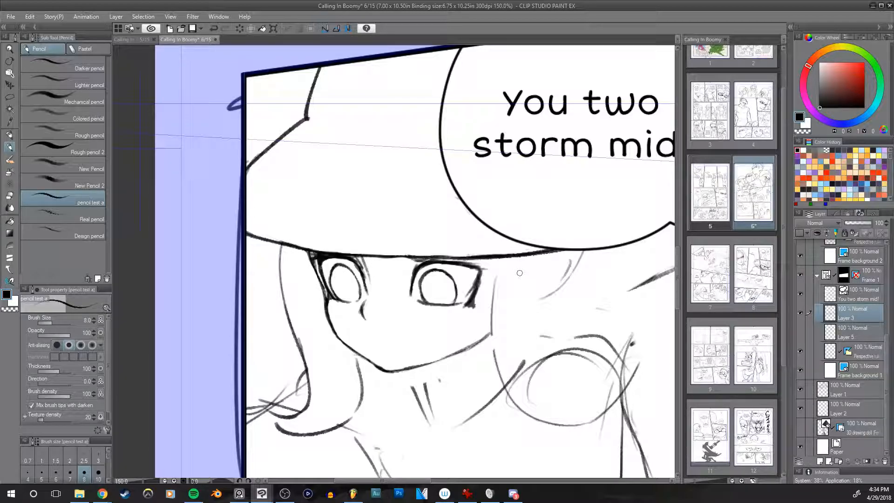
pyautogui.moveTo(519, 272); pyautogui.dragTo(573, 230)
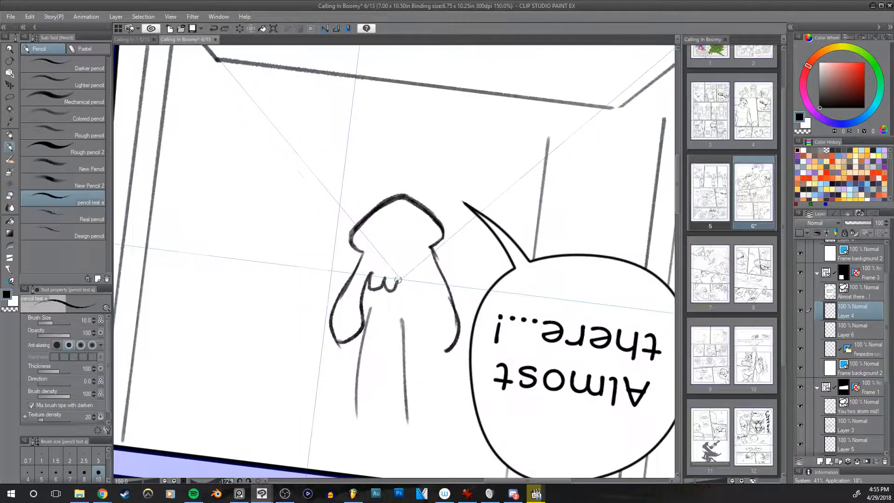
# Step: Redraw the small figure's rounded head and side tentacles in the "Almost there...!" panel, cleaning the old sketch with a size 25 eraser
pyautogui.moveTo(395, 278)
pyautogui.mouseDown()
pyautogui.moveTo(411, 288)
pyautogui.moveTo(423, 276)
pyautogui.moveTo(436, 304)
pyautogui.mouseUp()
pyautogui.hotkey('ctrl', 'z')
pyautogui.moveTo(424, 264)
pyautogui.mouseDown()
pyautogui.moveTo(423, 340)
pyautogui.moveTo(434, 328)
pyautogui.moveTo(426, 327)
pyautogui.moveTo(450, 347)
pyautogui.moveTo(453, 304)
pyautogui.moveTo(462, 310)
pyautogui.moveTo(449, 361)
pyautogui.moveTo(462, 324)
pyautogui.mouseUp()
pyautogui.press('e')
pyautogui.press('[')
pyautogui.press('[')
pyautogui.press(']')
pyautogui.moveTo(403, 321)
pyautogui.mouseDown()
pyautogui.moveTo(399, 412)
pyautogui.moveTo(401, 328)
pyautogui.moveTo(372, 416)
pyautogui.moveTo(353, 402)
pyautogui.moveTo(375, 330)
pyautogui.mouseUp()
pyautogui.press('h')
pyautogui.press('h')
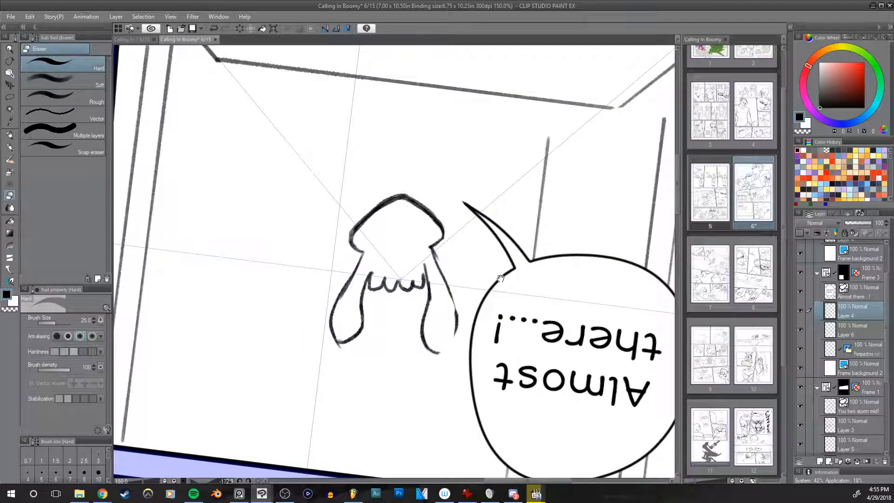
# Step: Tidy the joint between the small head and the tentacle nearest the speech bubble with a size 17 eraser and size 10 pencil
pyautogui.moveTo(496, 241); pyautogui.dragTo(484, 252)
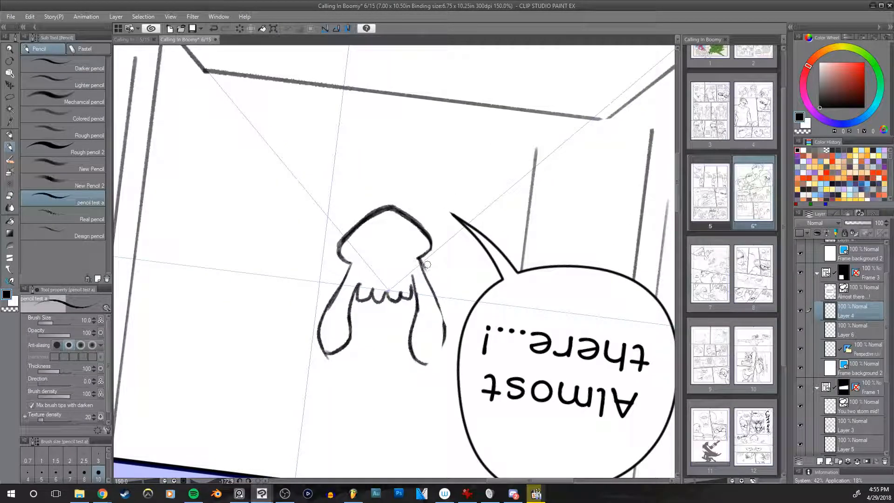
pyautogui.moveTo(427, 267); pyautogui.dragTo(428, 270)
pyautogui.press('[')
pyautogui.press('[')
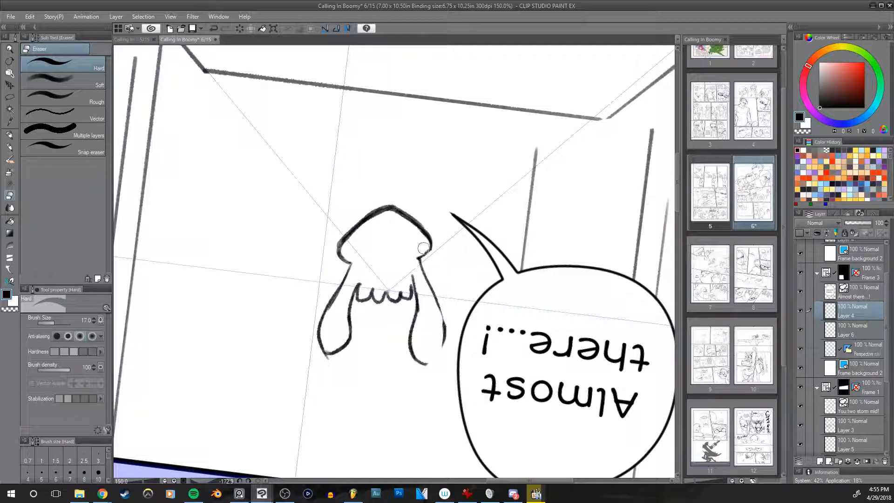
pyautogui.press('p')
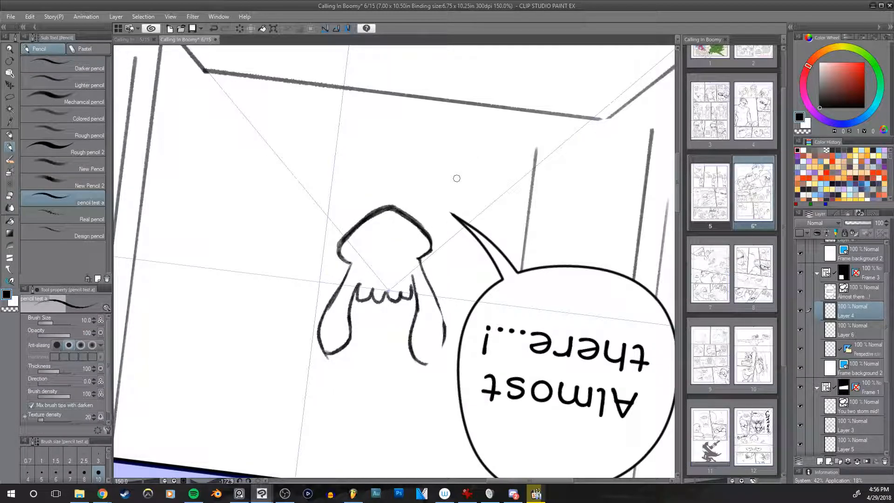
pyautogui.scroll(-2, 463, 178)
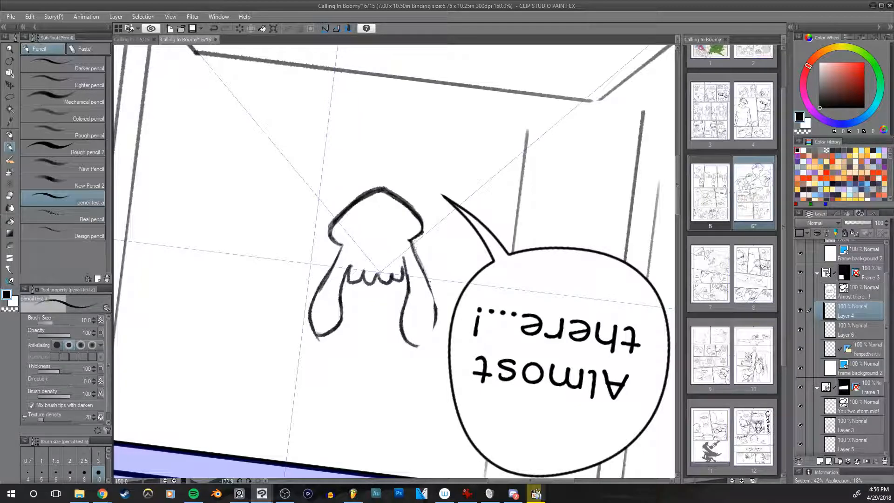
# Step: Complete the outer edge and rounded tip of the small figure's tentacle nearest the speech bubble
pyautogui.moveTo(435, 326)
pyautogui.mouseDown()
pyautogui.moveTo(420, 345)
pyautogui.moveTo(433, 325)
pyautogui.moveTo(432, 299)
pyautogui.mouseUp()
pyautogui.hotkey('ctrl', 'z')
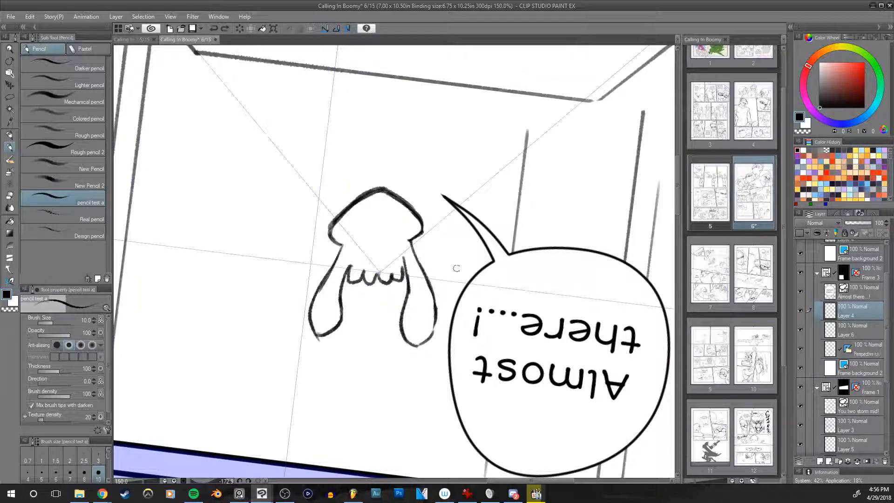
pyautogui.moveTo(436, 316); pyautogui.dragTo(428, 338)
pyautogui.hotkey('ctrl', 'z')
pyautogui.hotkey('ctrl', 'z')
pyautogui.hotkey('ctrl', 'z')
pyautogui.hotkey('ctrl', 'z')
pyautogui.press('e')
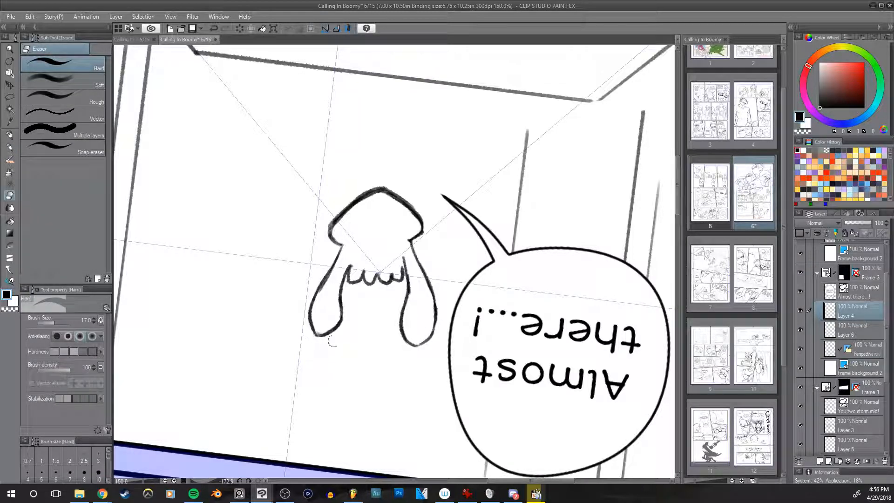
pyautogui.press('p')
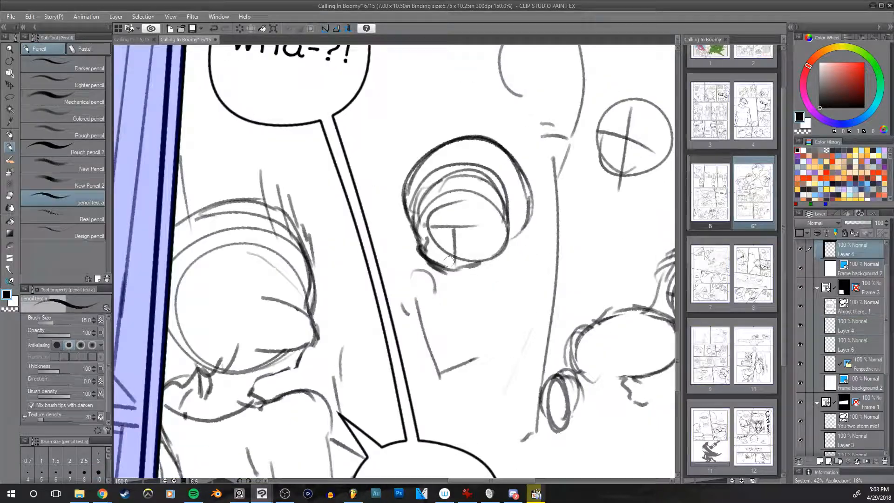
# Step: Redraw the lower edge of the middle character's head circle in the "Wha-?!" panel
pyautogui.moveTo(433, 254)
pyautogui.mouseDown()
pyautogui.moveTo(464, 269)
pyautogui.moveTo(440, 266)
pyautogui.moveTo(466, 273)
pyautogui.moveTo(453, 272)
pyautogui.moveTo(498, 254)
pyautogui.moveTo(452, 270)
pyautogui.moveTo(502, 249)
pyautogui.mouseUp()
pyautogui.hotkey('ctrl', 'z')
pyautogui.hotkey('ctrl', 'z')
pyautogui.hotkey('ctrl', 'z')
pyautogui.moveTo(458, 270)
pyautogui.mouseDown()
pyautogui.moveTo(504, 251)
pyautogui.moveTo(476, 263)
pyautogui.moveTo(484, 262)
pyautogui.mouseUp()
# Step: Erase rough lines around the middle character's head circle in the "Wha-?!" panel with the eraser at about size 30
pyautogui.press('e')
pyautogui.press(']')
pyautogui.press(']')
pyautogui.press(']')
pyautogui.moveTo(424, 222)
pyautogui.mouseDown()
pyautogui.moveTo(431, 250)
pyautogui.moveTo(423, 235)
pyautogui.moveTo(437, 177)
pyautogui.moveTo(426, 216)
pyautogui.moveTo(456, 173)
pyautogui.moveTo(418, 211)
pyautogui.moveTo(419, 186)
pyautogui.mouseUp()
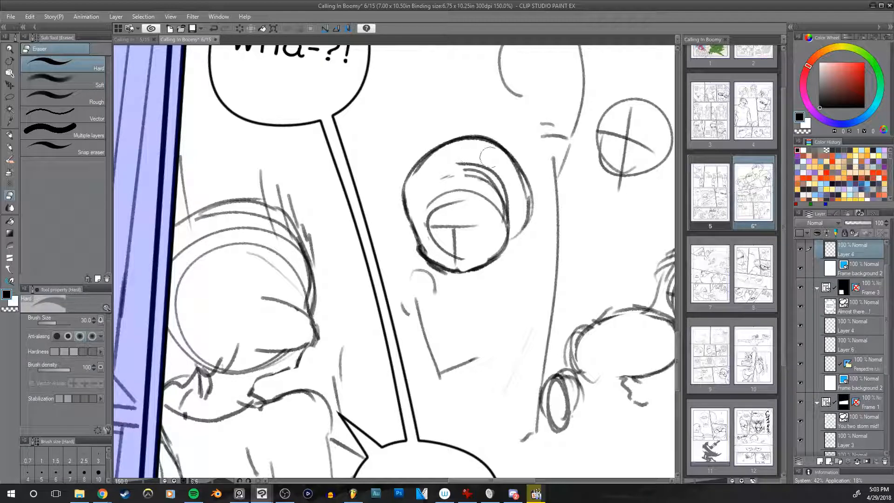
pyautogui.moveTo(628, 243); pyautogui.dragTo(552, 232)
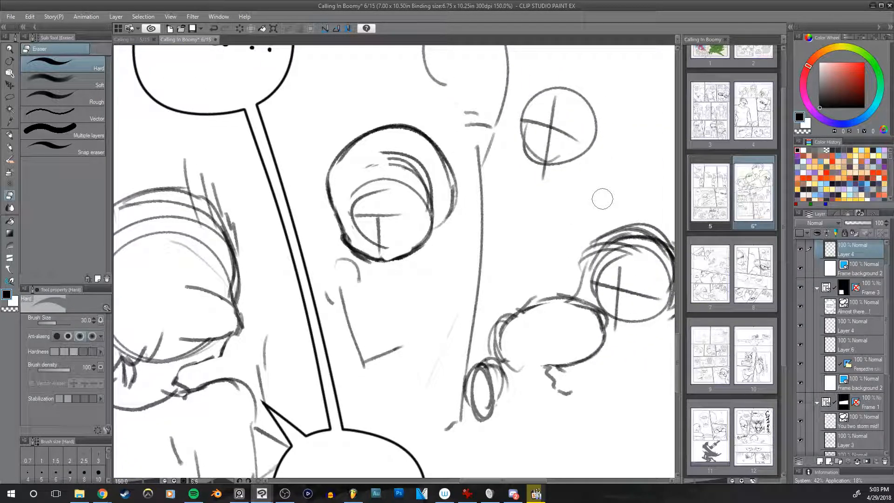
pyautogui.press('[')
pyautogui.moveTo(358, 243); pyautogui.dragTo(351, 227)
pyautogui.moveTo(339, 176); pyautogui.dragTo(425, 133)
pyautogui.press(']')
pyautogui.moveTo(375, 161); pyautogui.dragTo(363, 158)
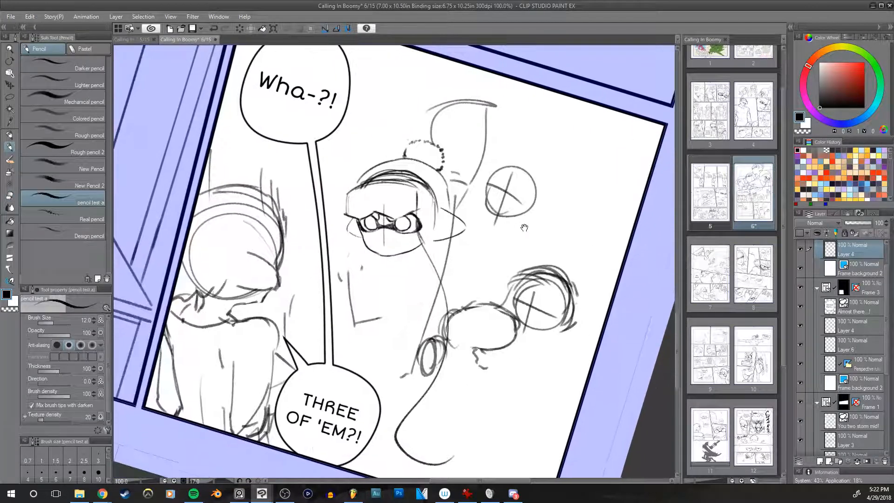
# Step: Draw the long wavy inner edge of the goggled character's hanging tentacle with a size 12 pencil
pyautogui.moveTo(421, 211)
pyautogui.mouseDown()
pyautogui.moveTo(427, 242)
pyautogui.moveTo(418, 300)
pyautogui.moveTo(459, 376)
pyautogui.moveTo(417, 425)
pyautogui.mouseUp()
pyautogui.hotkey('ctrl', 'z')
pyautogui.moveTo(421, 210)
pyautogui.mouseDown()
pyautogui.moveTo(439, 266)
pyautogui.moveTo(427, 420)
pyautogui.mouseUp()
pyautogui.hotkey('ctrl', 'z')
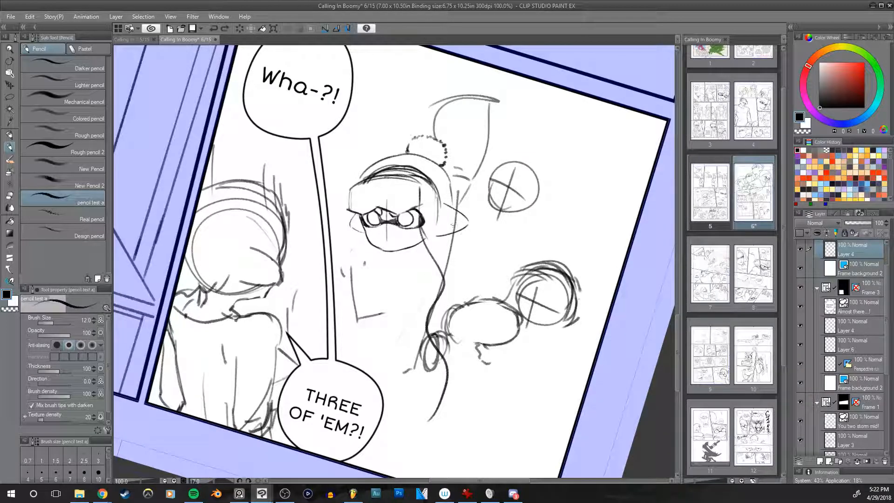
# Step: Draw the tentacle's outer edge curving down from the side of the hat, undoing strokes that miss the shape
pyautogui.moveTo(436, 207); pyautogui.dragTo(455, 244)
pyautogui.hotkey('ctrl', 'z')
pyautogui.moveTo(438, 210)
pyautogui.mouseDown()
pyautogui.moveTo(462, 291)
pyautogui.moveTo(463, 269)
pyautogui.mouseUp()
pyautogui.hotkey('ctrl', 'z')
pyautogui.hotkey('ctrl', 'z')
# Step: Draw the curling lower part of the tentacle as overlapping wavy lines ending in a tip
pyautogui.hotkey('ctrl', 'z')
pyautogui.moveTo(437, 208); pyautogui.dragTo(459, 296)
pyautogui.hotkey('ctrl', 'z')
pyautogui.moveTo(433, 213)
pyautogui.mouseDown()
pyautogui.moveTo(451, 279)
pyautogui.moveTo(417, 311)
pyautogui.moveTo(422, 321)
pyautogui.mouseUp()
pyautogui.hotkey('ctrl', 'z')
pyautogui.moveTo(440, 282)
pyautogui.mouseDown()
pyautogui.moveTo(431, 302)
pyautogui.moveTo(436, 283)
pyautogui.moveTo(423, 330)
pyautogui.mouseUp()
pyautogui.hotkey('ctrl', 'z')
pyautogui.hotkey('ctrl', 'z')
pyautogui.moveTo(450, 270)
pyautogui.mouseDown()
pyautogui.moveTo(445, 341)
pyautogui.moveTo(456, 404)
pyautogui.mouseUp()
pyautogui.moveTo(423, 328); pyautogui.dragTo(433, 417)
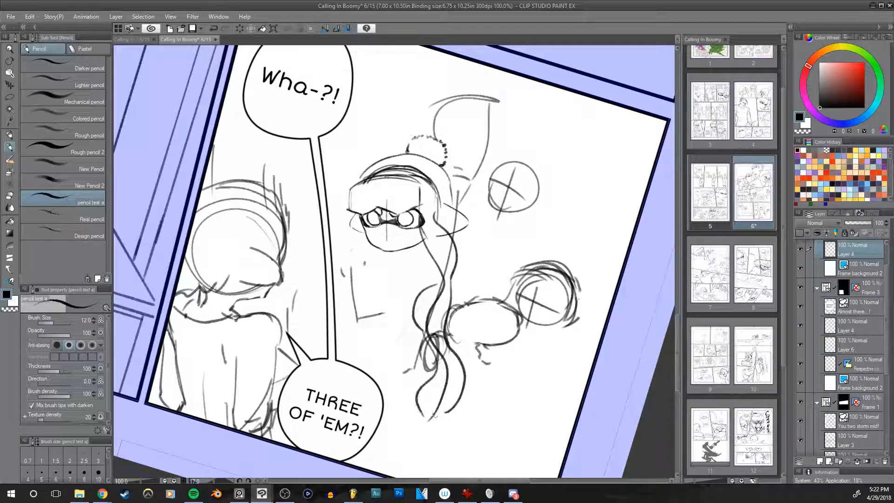
pyautogui.moveTo(446, 358)
pyautogui.mouseDown()
pyautogui.moveTo(437, 423)
pyautogui.moveTo(424, 417)
pyautogui.moveTo(460, 394)
pyautogui.moveTo(427, 416)
pyautogui.moveTo(448, 384)
pyautogui.moveTo(423, 416)
pyautogui.moveTo(445, 412)
pyautogui.mouseUp()
# Step: Erase the sketch lines crossing the tentacle and the rough strokes above the goggles, reducing the eraser to size 20
pyautogui.press('e')
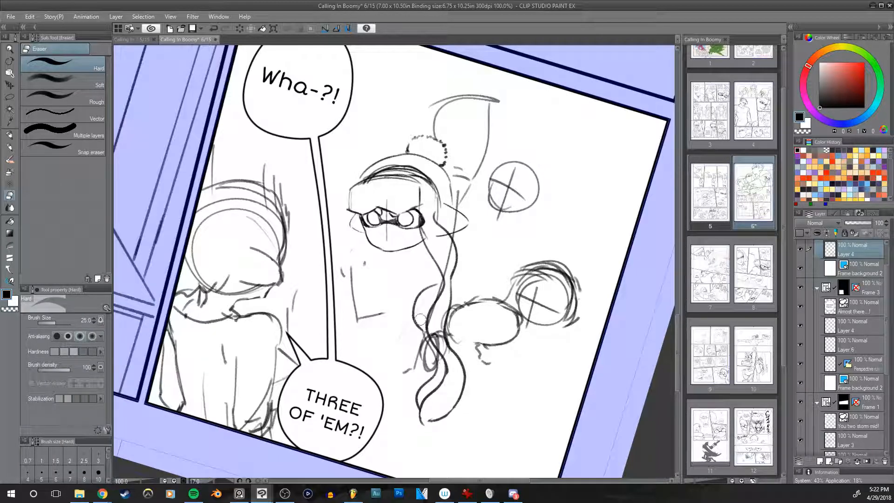
pyautogui.press('[')
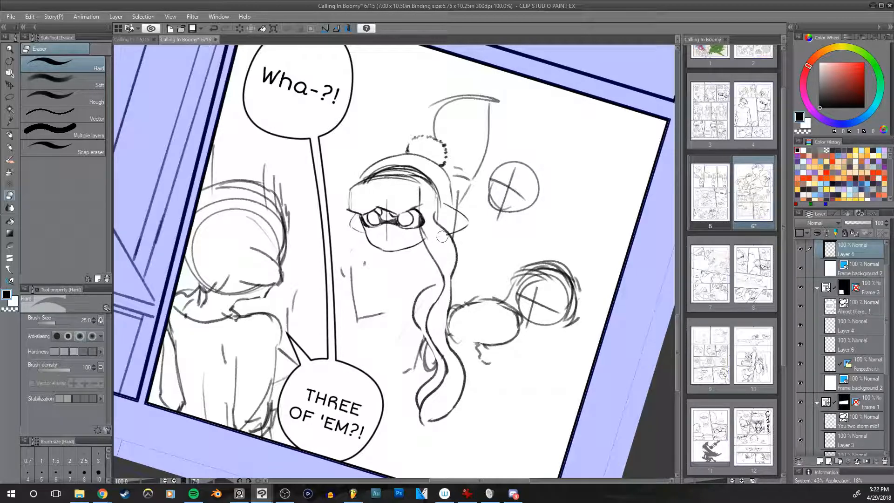
pyautogui.press('[')
pyautogui.press(']')
pyautogui.press(']')
pyautogui.moveTo(383, 160)
pyautogui.mouseDown()
pyautogui.moveTo(434, 158)
pyautogui.moveTo(362, 176)
pyautogui.moveTo(394, 164)
pyautogui.moveTo(430, 182)
pyautogui.moveTo(364, 186)
pyautogui.mouseUp()
pyautogui.hotkey('ctrl', 'z')
pyautogui.press('[')
pyautogui.press('[')
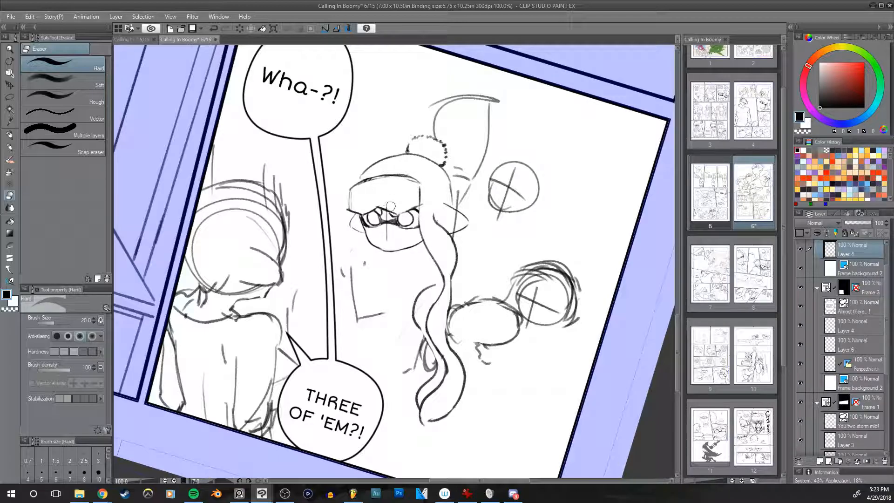
# Step: Begin the goggles' inner frame line at the upper corner farthest from the tentacle, reducing the pencil to size 7
pyautogui.press('p')
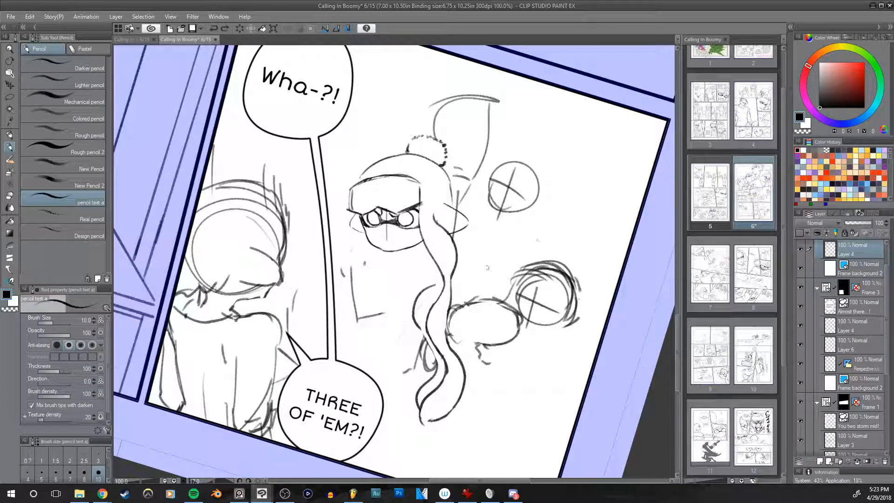
pyautogui.scroll(2, 438, 243)
pyautogui.moveTo(456, 239); pyautogui.dragTo(461, 238)
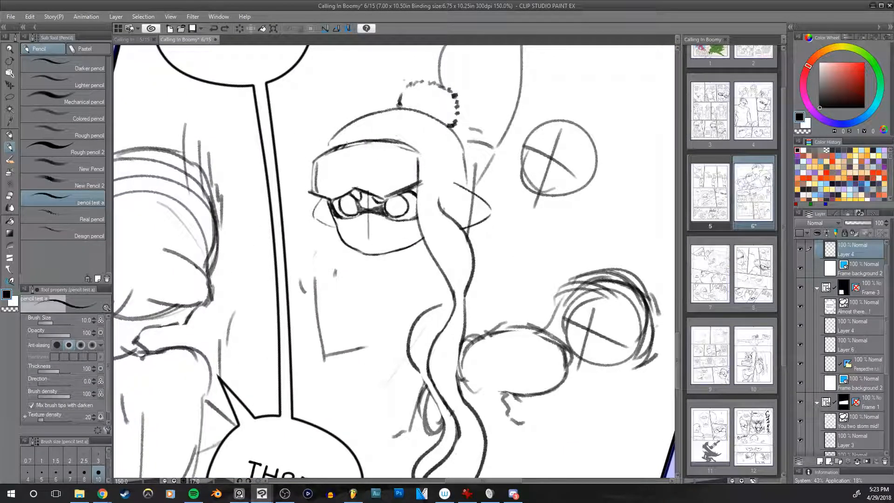
pyautogui.press('[')
pyautogui.moveTo(345, 149); pyautogui.dragTo(319, 162)
pyautogui.press('[')
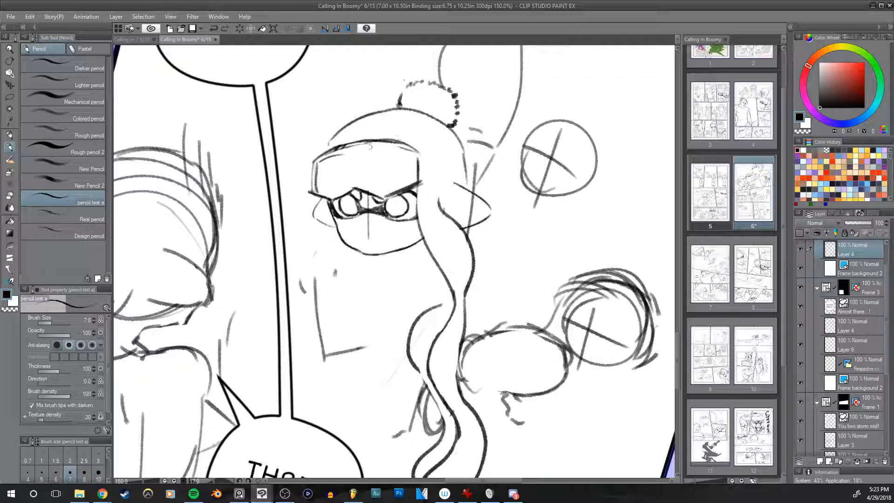
pyautogui.hotkey('ctrl', 'z')
# Step: Extend the goggles' inner frame line along the upper edge, undoing unsatisfactory strokes
pyautogui.moveTo(315, 161); pyautogui.dragTo(396, 144)
pyautogui.hotkey('ctrl', 'z')
pyautogui.hotkey('ctrl', 'z')
pyautogui.hotkey('ctrl', 'z')
pyautogui.moveTo(343, 151); pyautogui.dragTo(414, 150)
pyautogui.hotkey('ctrl', 'z')
pyautogui.hotkey('ctrl', 'z')
pyautogui.hotkey('ctrl', 'z')
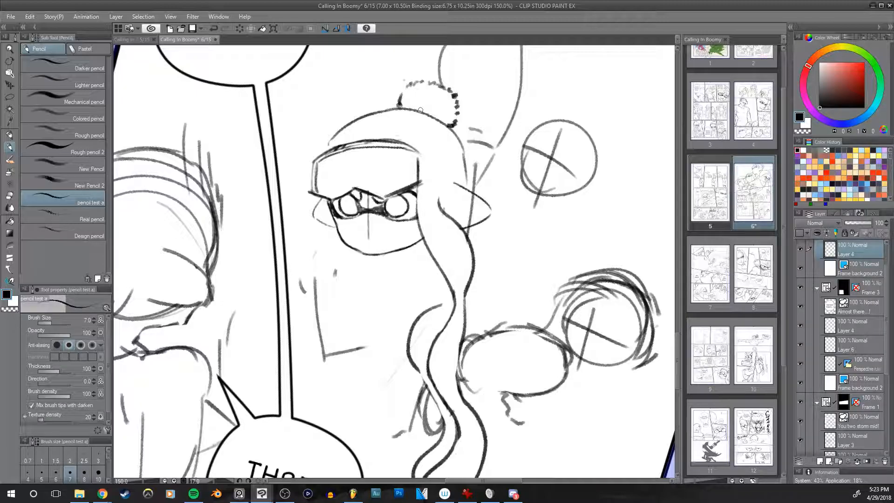
# Step: Draw the sides and notched lower edge of the goggles' inner frame and check the face in mirrored view
pyautogui.hotkey('ctrl', 'z')
pyautogui.moveTo(410, 152); pyautogui.dragTo(412, 181)
pyautogui.hotkey('ctrl', 'z')
pyautogui.hotkey('ctrl', 'z')
pyautogui.moveTo(350, 180)
pyautogui.mouseDown()
pyautogui.moveTo(389, 185)
pyautogui.moveTo(315, 188)
pyautogui.moveTo(341, 191)
pyautogui.mouseUp()
pyautogui.press('h')
pyautogui.press('h')
pyautogui.moveTo(540, 194); pyautogui.dragTo(524, 221)
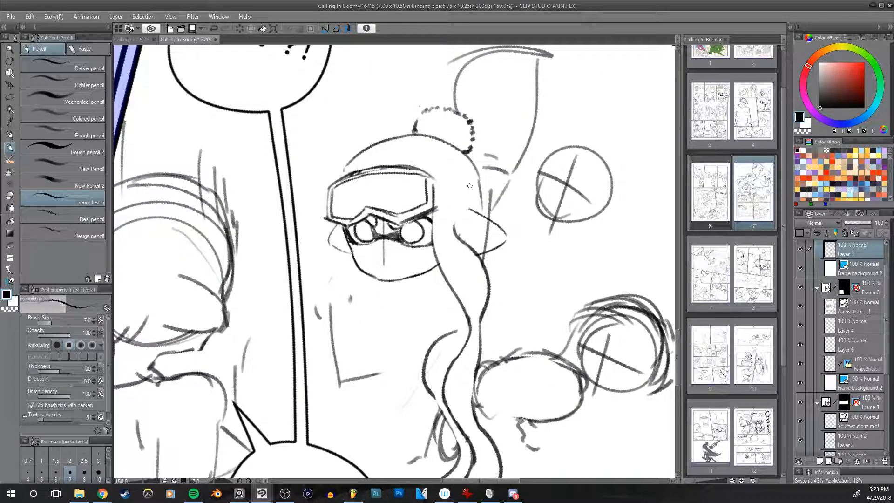
pyautogui.press('e')
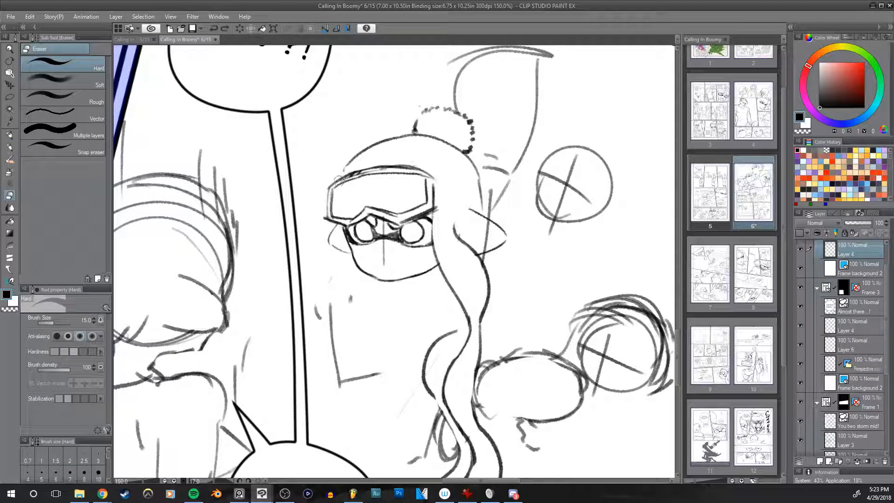
pyautogui.hotkey('ctrl', 'z')
pyautogui.moveTo(332, 183); pyautogui.dragTo(414, 170)
pyautogui.hotkey('ctrl', 'z')
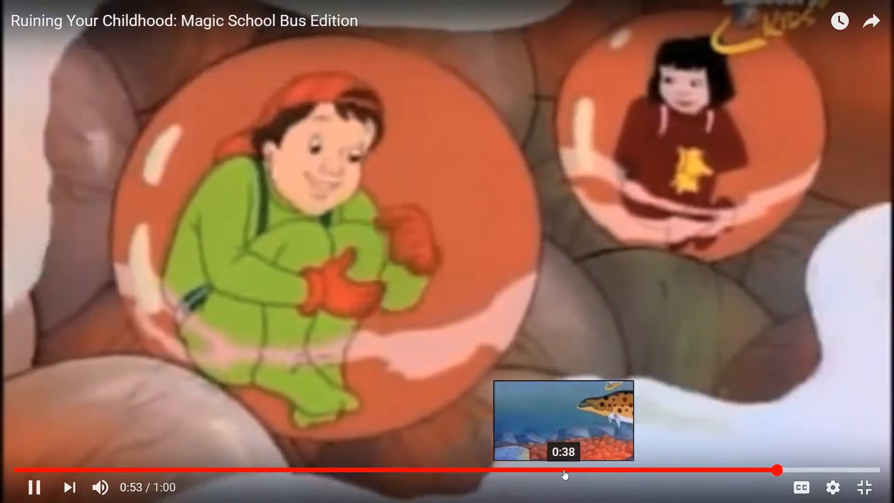
pyautogui.click(563, 470)
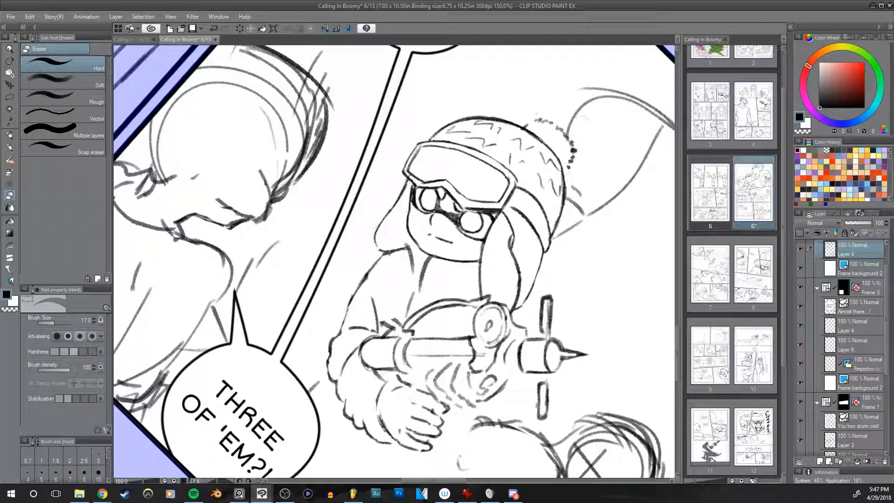
# Step: Examine the goggled character and the weapon in mirrored view, with the pencil at size 8
pyautogui.moveTo(483, 355); pyautogui.dragTo(545, 298)
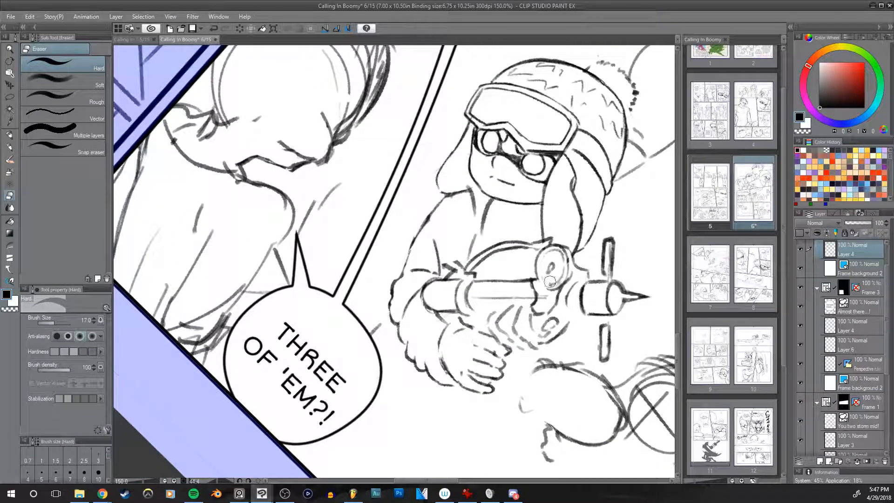
pyautogui.press(']')
pyautogui.press('p')
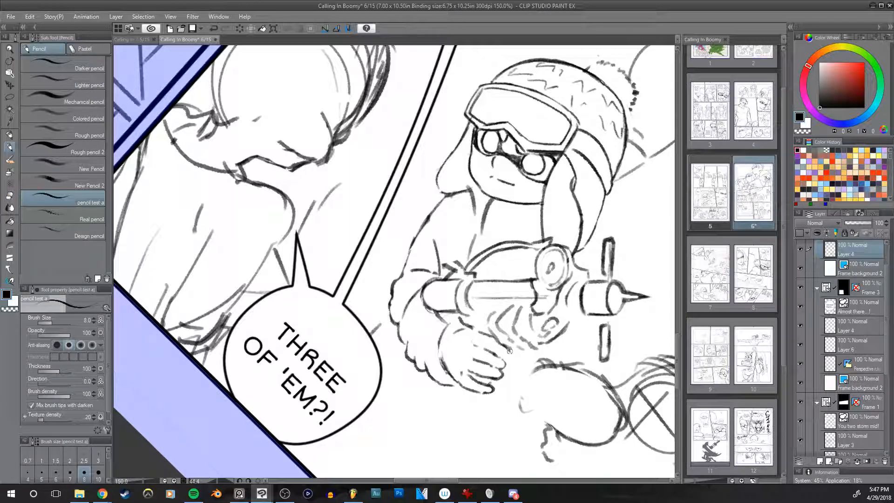
pyautogui.press('h')
pyautogui.moveTo(527, 309)
pyautogui.mouseDown()
pyautogui.moveTo(570, 307)
pyautogui.moveTo(580, 316)
pyautogui.moveTo(496, 326)
pyautogui.moveTo(528, 327)
pyautogui.mouseUp()
pyautogui.press('h')
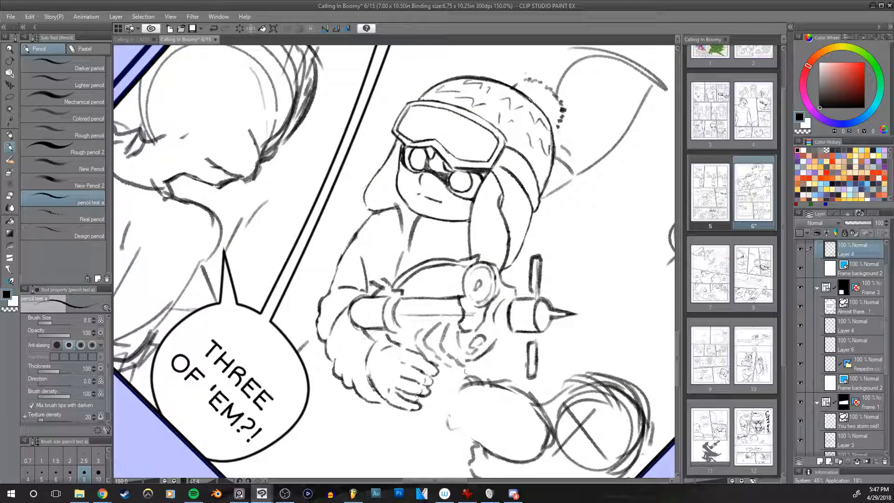
# Step: Check the weapon holder in mirrored view and try a short stroke at the rear end of the weapon's barrel
pyautogui.press('h')
pyautogui.press('h')
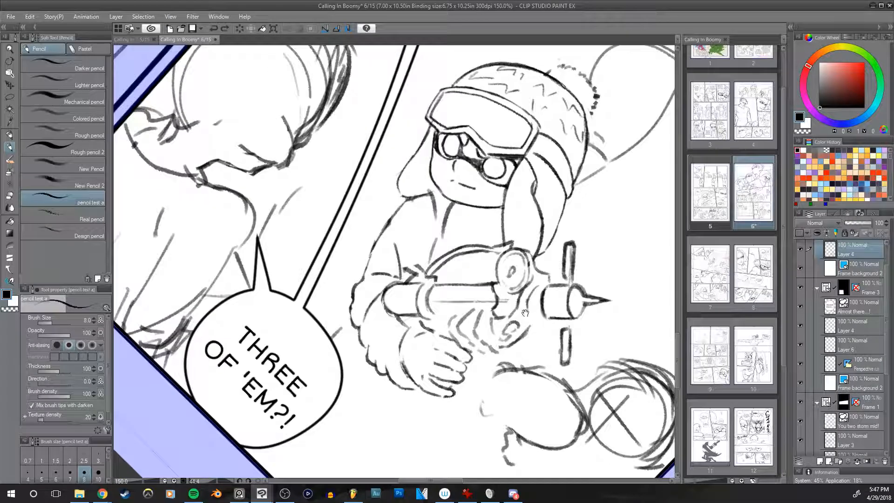
pyautogui.moveTo(403, 316)
pyautogui.mouseDown()
pyautogui.moveTo(430, 330)
pyautogui.moveTo(389, 318)
pyautogui.mouseUp()
pyautogui.hotkey('ctrl', 'z')
pyautogui.hotkey('ctrl', 'z')
pyautogui.hotkey('ctrl', 'z')
pyautogui.press('e')
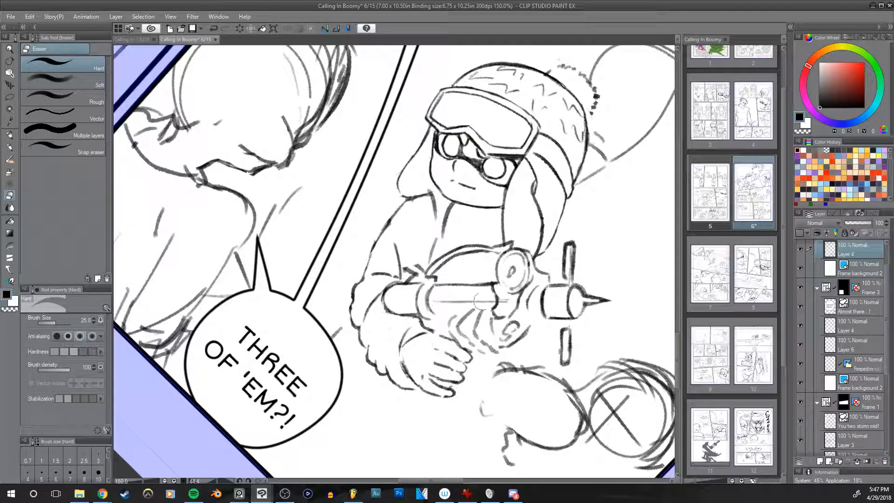
# Step: Draw curved bands around the rear end of the weapon's barrel with the pencil, checking the figure in mirrored view
pyautogui.press('h')
pyautogui.press('h')
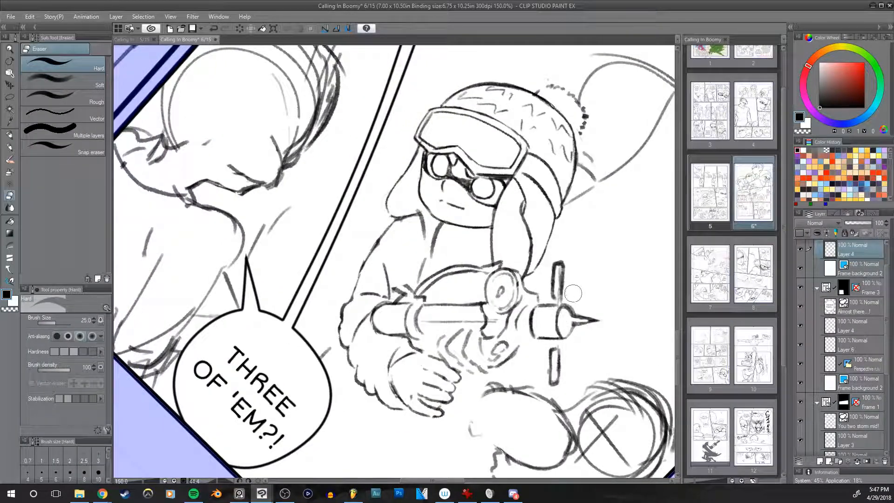
pyautogui.press('p')
pyautogui.moveTo(506, 309); pyautogui.dragTo(514, 298)
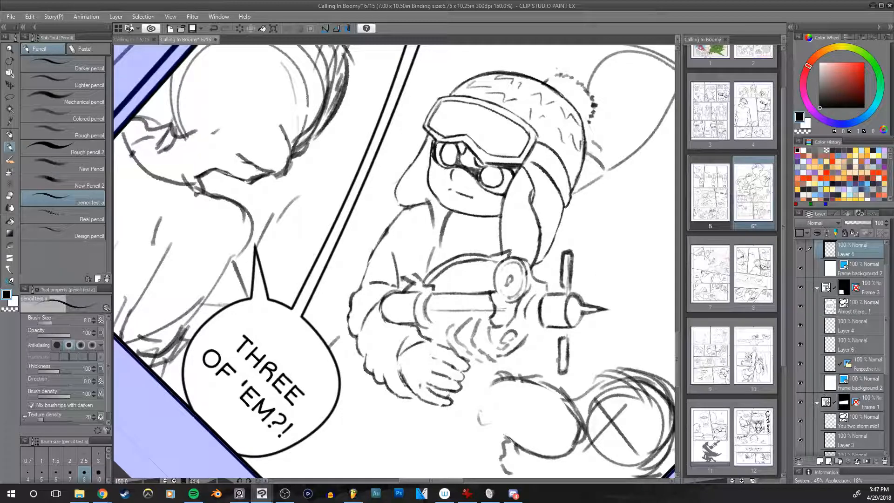
pyautogui.hotkey('alt', 'Tab')
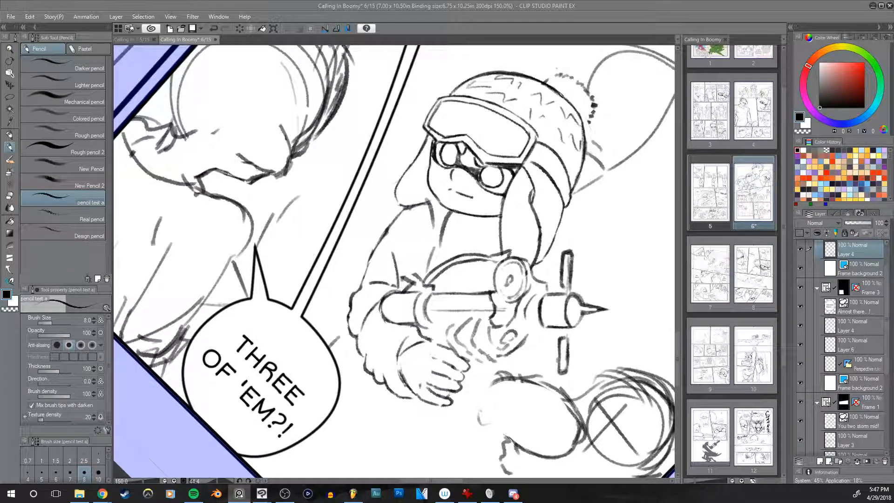
pyautogui.click(519, 24)
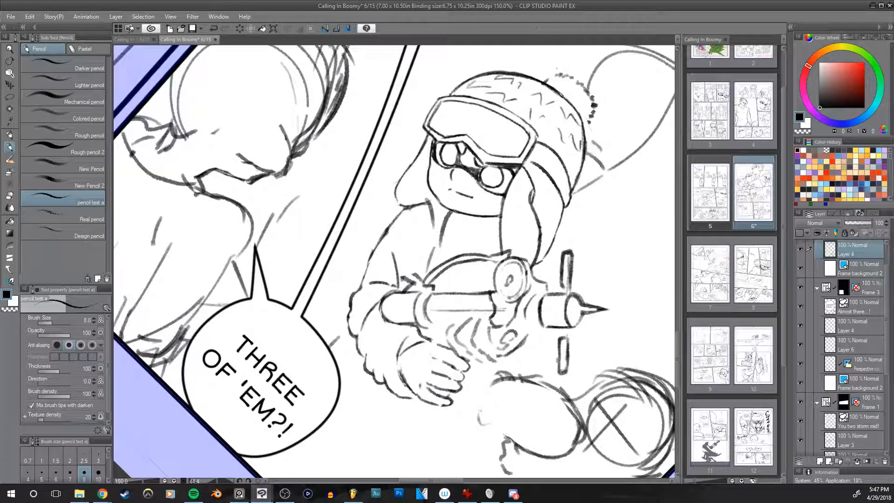
pyautogui.moveTo(508, 261); pyautogui.dragTo(517, 283)
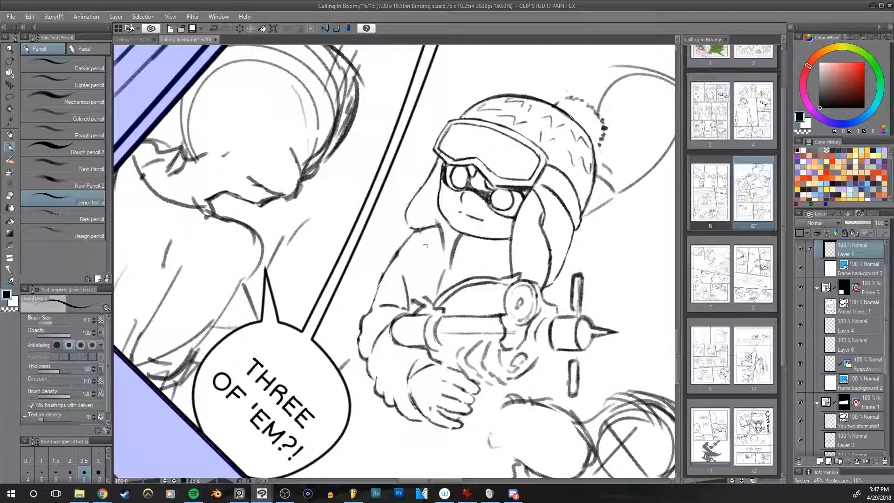
pyautogui.moveTo(406, 315)
pyautogui.mouseDown()
pyautogui.moveTo(403, 347)
pyautogui.moveTo(406, 331)
pyautogui.mouseUp()
pyautogui.hotkey('ctrl', 'z')
pyautogui.press('h')
pyautogui.press('h')
pyautogui.moveTo(535, 280); pyautogui.dragTo(498, 272)
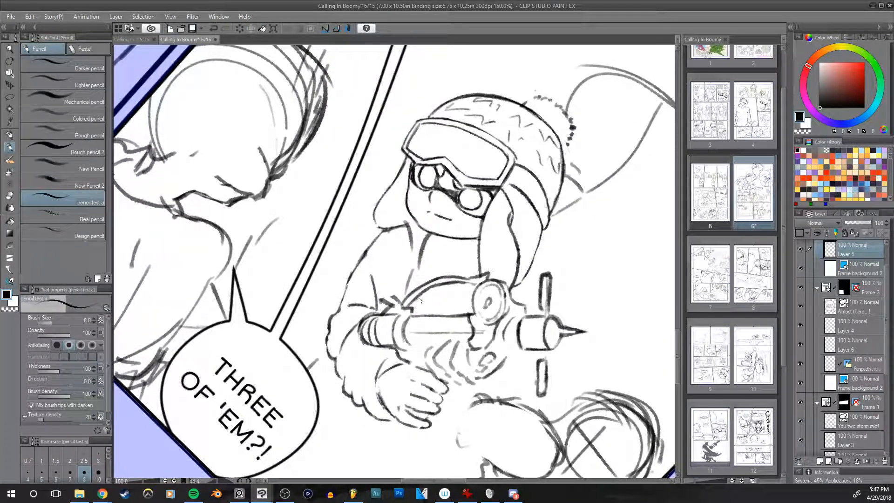
# Step: Erase the rough lengthwise sketch line inside the weapon's barrel with the hard eraser at size 20
pyautogui.press('e')
pyautogui.moveTo(410, 332); pyautogui.dragTo(480, 332)
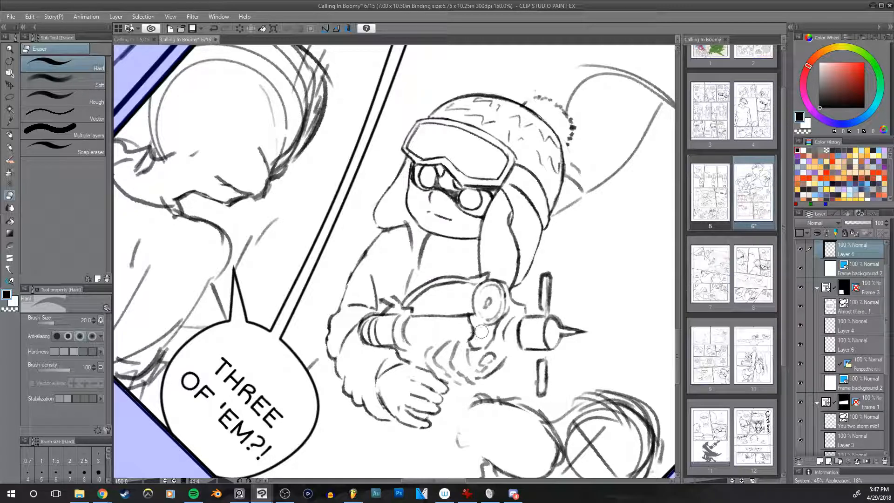
pyautogui.moveTo(473, 331); pyautogui.dragTo(468, 328)
pyautogui.press('p')
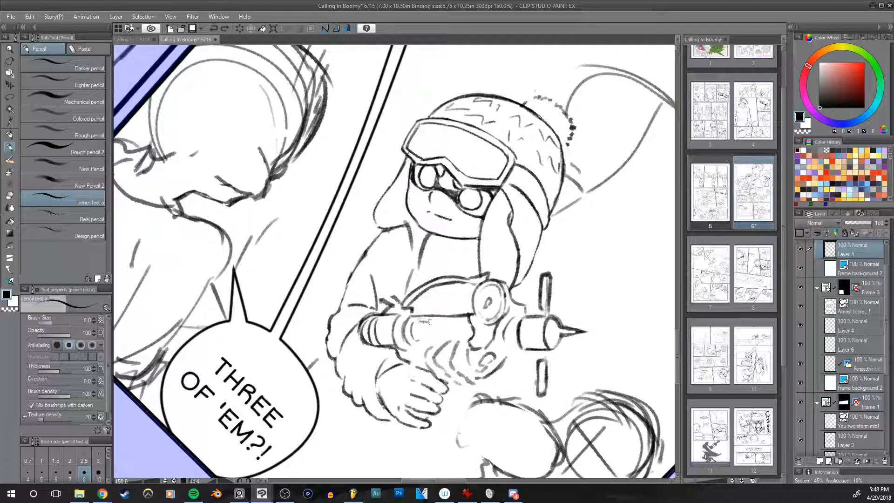
# Step: Draw detail lines on the weapon's barrel and its lower edge near the gripping hand
pyautogui.moveTo(438, 330); pyautogui.dragTo(453, 334)
pyautogui.press('h')
# Step: Examine the goggled character and the detailed weapon in mirrored and rotated views
pyautogui.press('h')
pyautogui.moveTo(410, 353); pyautogui.dragTo(420, 360)
pyautogui.moveTo(409, 352); pyautogui.dragTo(420, 356)
pyautogui.press('h')
pyautogui.moveTo(552, 323); pyautogui.dragTo(524, 335)
pyautogui.press('h')
pyautogui.moveTo(591, 325); pyautogui.dragTo(535, 331)
pyautogui.moveTo(528, 298)
pyautogui.mouseDown()
pyautogui.moveTo(575, 255)
pyautogui.moveTo(578, 312)
pyautogui.moveTo(600, 272)
pyautogui.moveTo(599, 281)
pyautogui.mouseUp()
pyautogui.press('r')
pyautogui.doubleClick(577, 252)
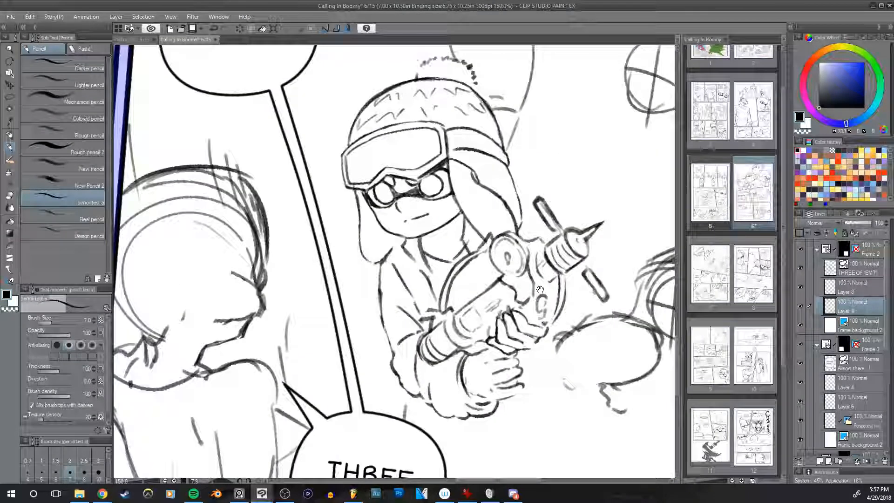
pyautogui.moveTo(540, 289); pyautogui.dragTo(477, 296)
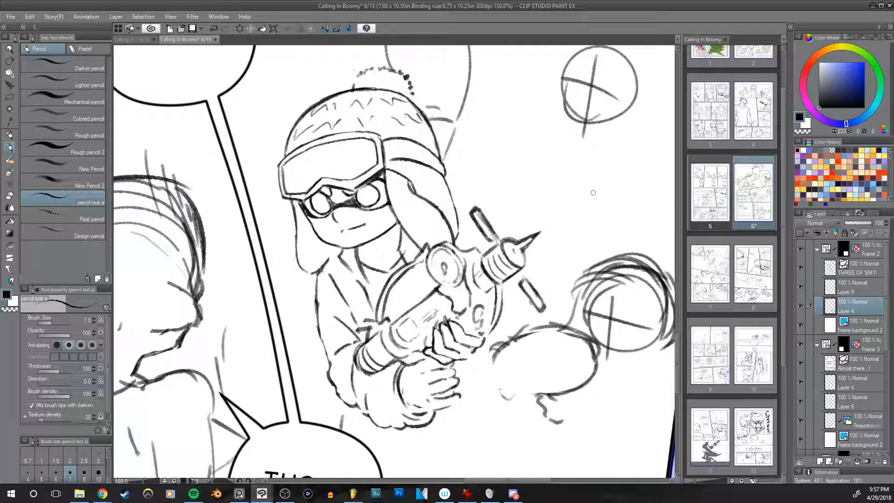
pyautogui.hotkey('shift', 'space')
pyautogui.moveTo(599, 217)
pyautogui.mouseDown()
pyautogui.moveTo(633, 268)
pyautogui.moveTo(619, 269)
pyautogui.mouseUp()
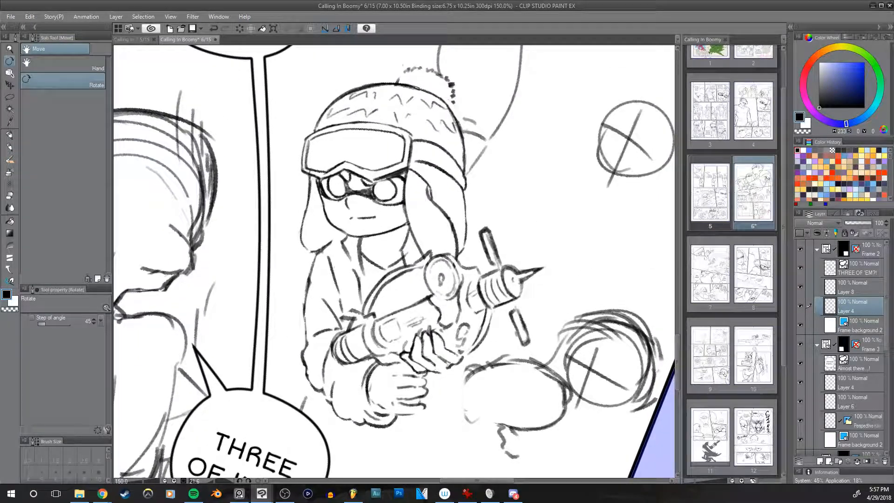
pyautogui.moveTo(488, 230); pyautogui.dragTo(555, 254)
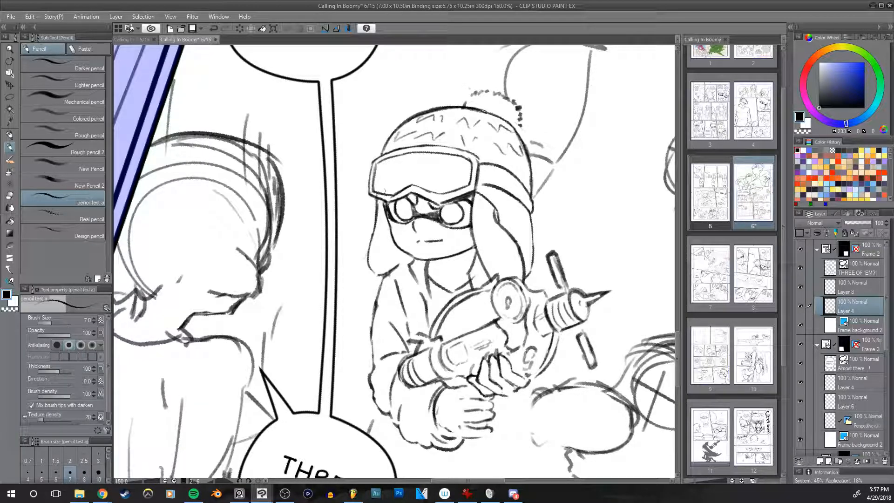
# Step: Set the pencil size to 10 and try an outline stroke down the narrow tentacle beside the face
pyautogui.press(']')
pyautogui.press(']')
pyautogui.moveTo(377, 226)
pyautogui.mouseDown()
pyautogui.moveTo(368, 262)
pyautogui.moveTo(377, 274)
pyautogui.mouseUp()
pyautogui.hotkey('ctrl', 'z')
pyautogui.hotkey('ctrl', 'z')
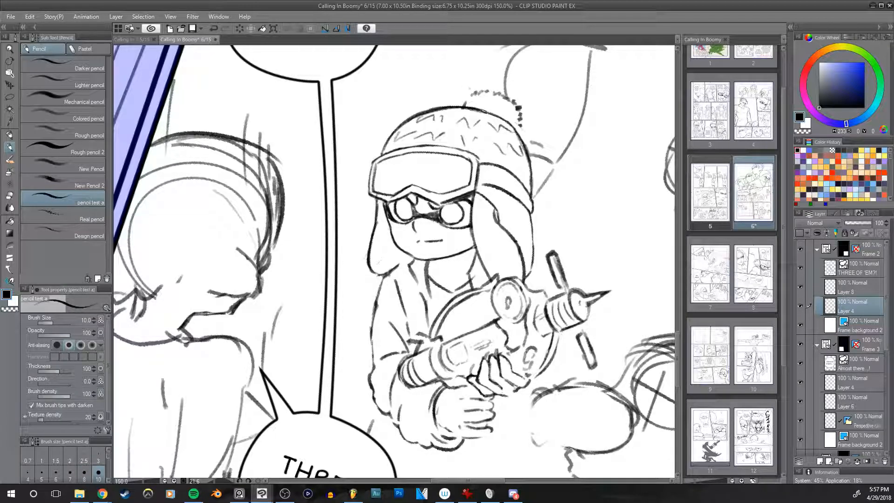
# Step: Try a short stroke near the gripping hands while checking the weapon holder in mirrored and rotated views
pyautogui.press('e')
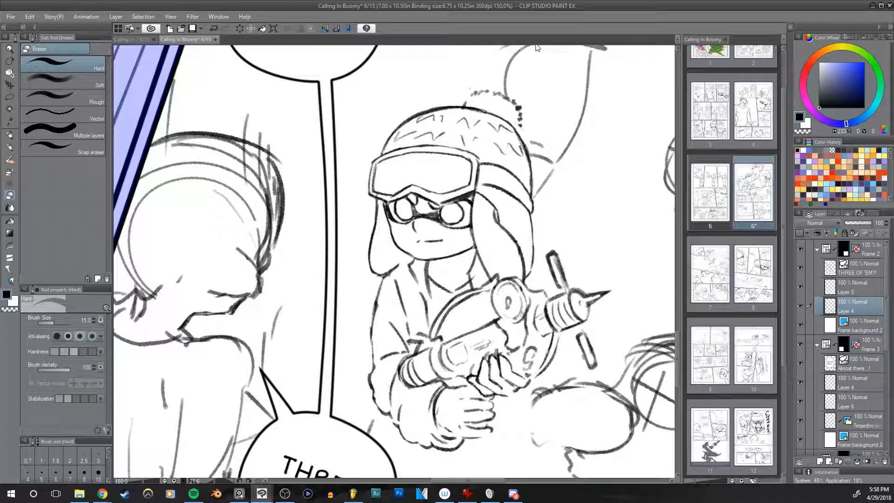
pyautogui.moveTo(534, 273)
pyautogui.mouseDown()
pyautogui.moveTo(518, 210)
pyautogui.moveTo(484, 224)
pyautogui.mouseUp()
pyautogui.moveTo(501, 279); pyautogui.dragTo(535, 261)
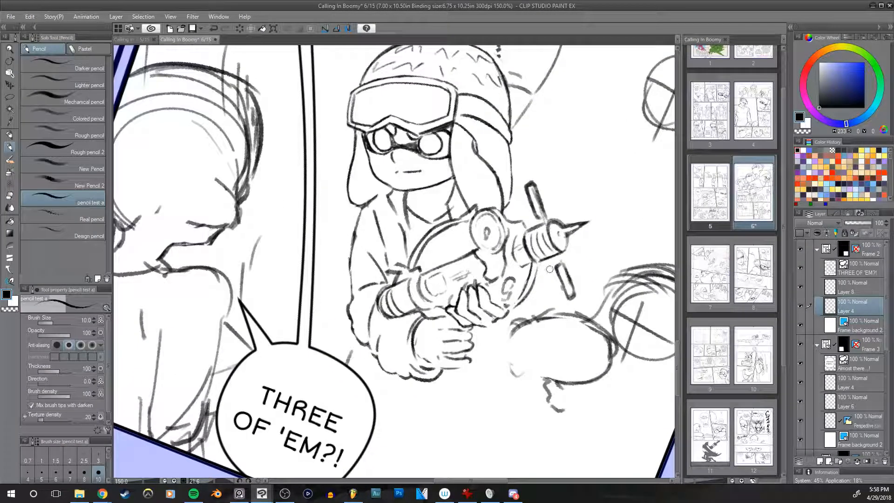
pyautogui.moveTo(521, 279)
pyautogui.mouseDown()
pyautogui.moveTo(505, 287)
pyautogui.moveTo(501, 345)
pyautogui.moveTo(459, 312)
pyautogui.mouseUp()
pyautogui.press('h')
pyautogui.press('h')
pyautogui.moveTo(426, 344); pyautogui.dragTo(432, 354)
pyautogui.hotkey('ctrl', 'z')
pyautogui.hotkey('ctrl', 'z')
pyautogui.press('h')
pyautogui.moveTo(502, 296)
pyautogui.mouseDown()
pyautogui.moveTo(504, 328)
pyautogui.moveTo(492, 308)
pyautogui.mouseUp()
pyautogui.press('h')
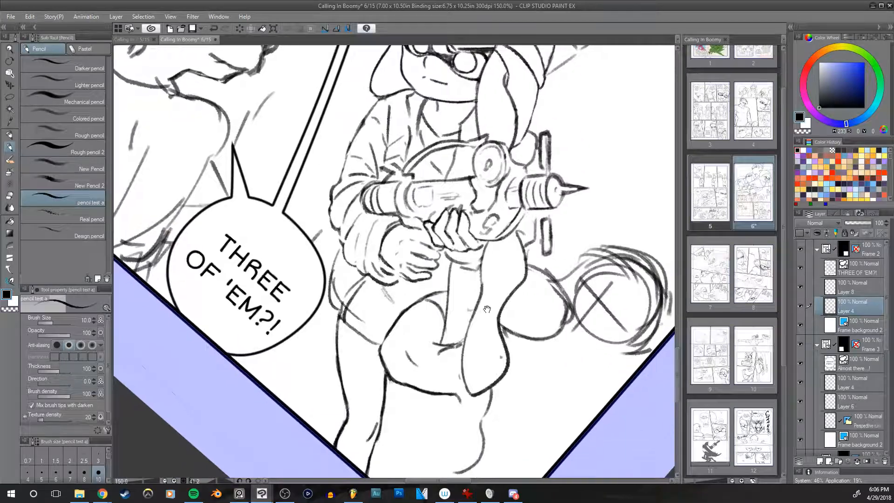
# Step: Undo a trial stroke on the thigh and erase stray sketch lines around the hip below the sleeve, checking in mirrored view
pyautogui.moveTo(380, 354); pyautogui.dragTo(388, 332)
pyautogui.hotkey('ctrl', 'z')
pyautogui.press('e')
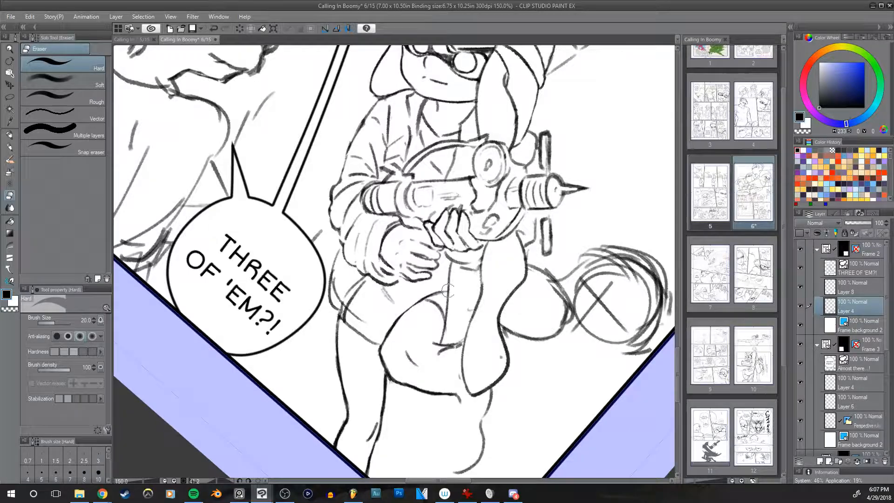
pyautogui.press('h')
pyautogui.press('h')
pyautogui.moveTo(486, 311); pyautogui.dragTo(484, 296)
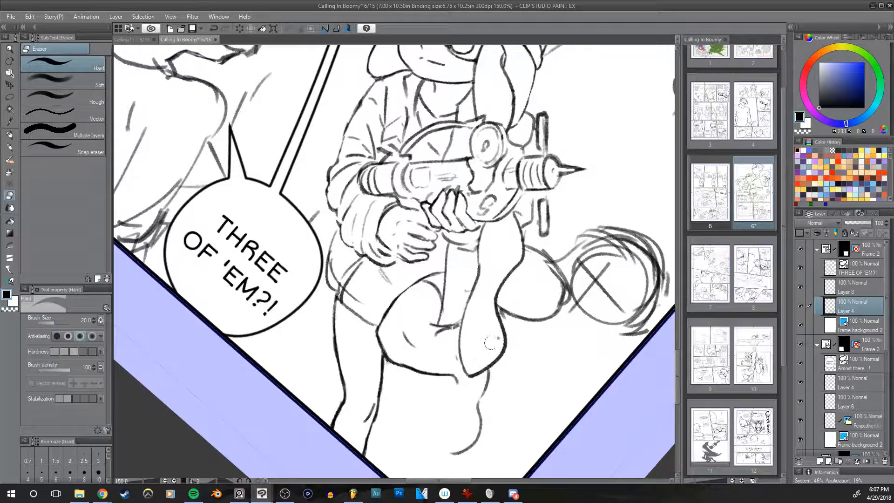
pyautogui.press('h')
pyautogui.press('h')
pyautogui.moveTo(469, 284); pyautogui.dragTo(459, 299)
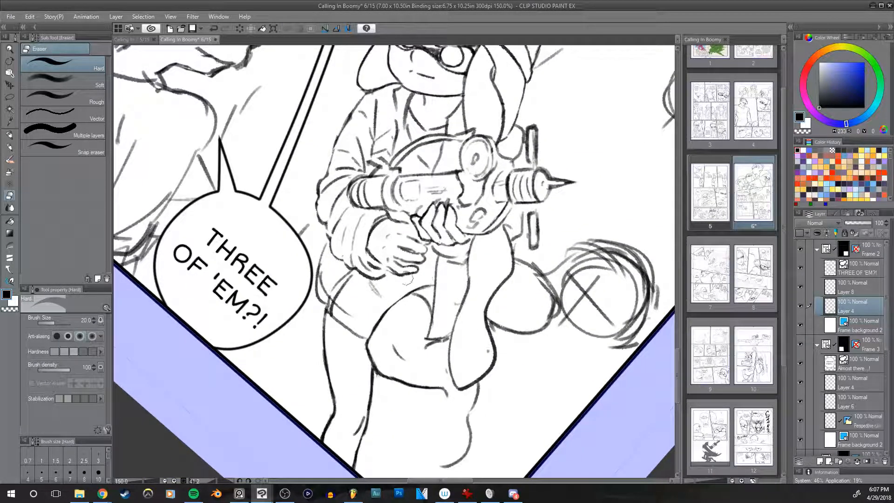
pyautogui.press('h')
pyautogui.press('h')
pyautogui.moveTo(374, 276); pyautogui.dragTo(393, 322)
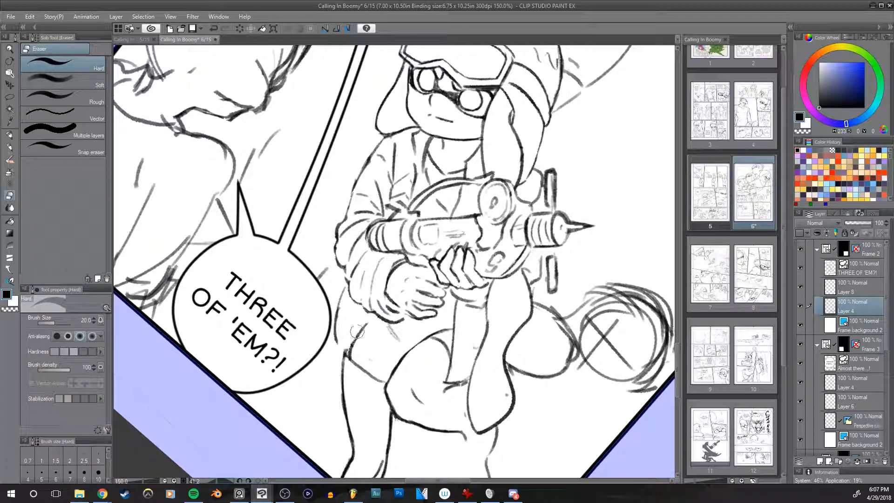
pyautogui.keyDown('space'); pyautogui.moveTo(358, 334); pyautogui.dragTo(353, 308); pyautogui.keyUp('space')
# Step: Redraw the hip outline below the sleeve with the pencil, undoing the unsatisfactory stroke
pyautogui.press('p')
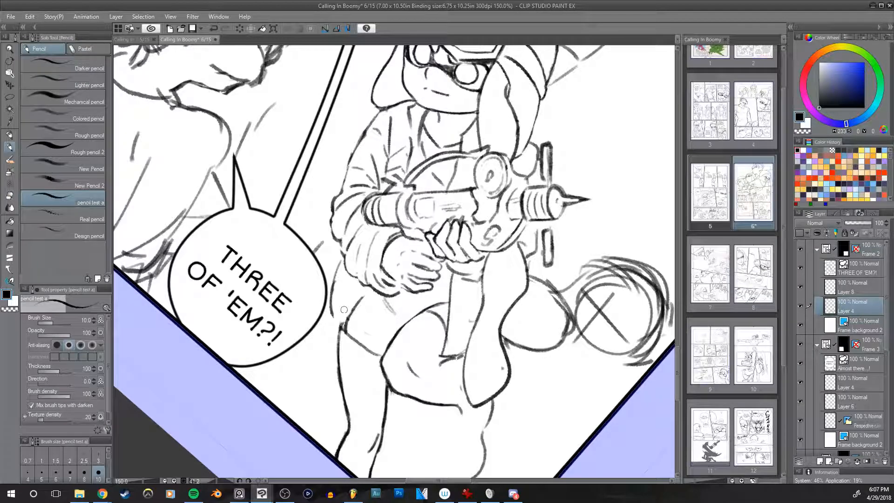
pyautogui.moveTo(342, 321); pyautogui.dragTo(343, 325)
pyautogui.moveTo(342, 326); pyautogui.dragTo(370, 289)
pyautogui.hotkey('ctrl', 'z')
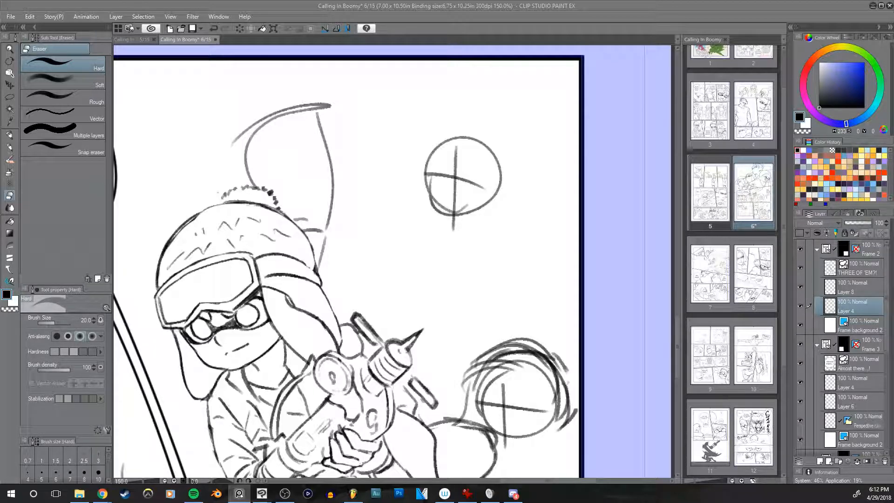
# Step: Erase the rough body sketch below the large circular head beside the weapon, with the hard eraser at size 25
pyautogui.moveTo(542, 259); pyautogui.dragTo(505, 162)
pyautogui.moveTo(537, 325); pyautogui.dragTo(548, 248)
pyautogui.moveTo(507, 302); pyautogui.dragTo(464, 214)
pyautogui.moveTo(478, 284)
pyautogui.mouseDown()
pyautogui.moveTo(496, 336)
pyautogui.moveTo(541, 223)
pyautogui.moveTo(498, 273)
pyautogui.moveTo(504, 288)
pyautogui.moveTo(499, 258)
pyautogui.moveTo(435, 235)
pyautogui.mouseUp()
pyautogui.press(']')
pyautogui.press(']')
pyautogui.press(']')
pyautogui.press('[')
pyautogui.press('[')
pyautogui.moveTo(454, 299)
pyautogui.mouseDown()
pyautogui.moveTo(486, 294)
pyautogui.moveTo(462, 293)
pyautogui.mouseUp()
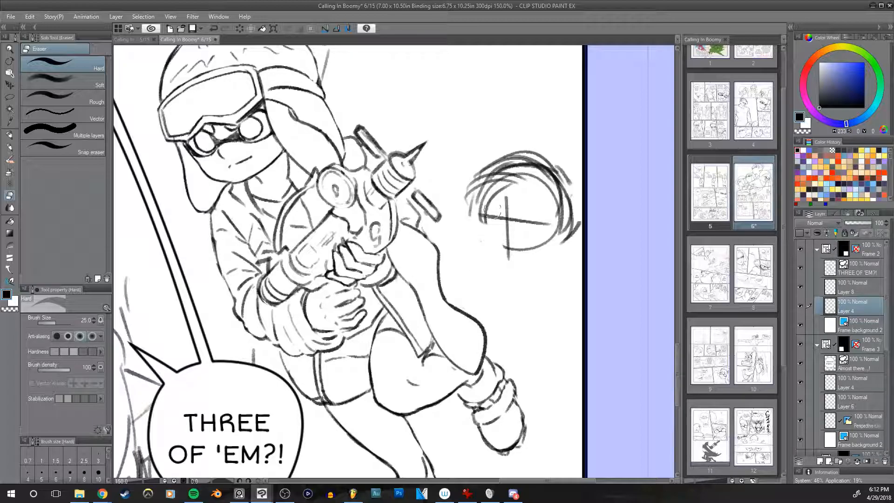
# Step: Draw the inner contour of the long form running from beneath the weapon toward the boot, redoing unsatisfactory strokes
pyautogui.press('p')
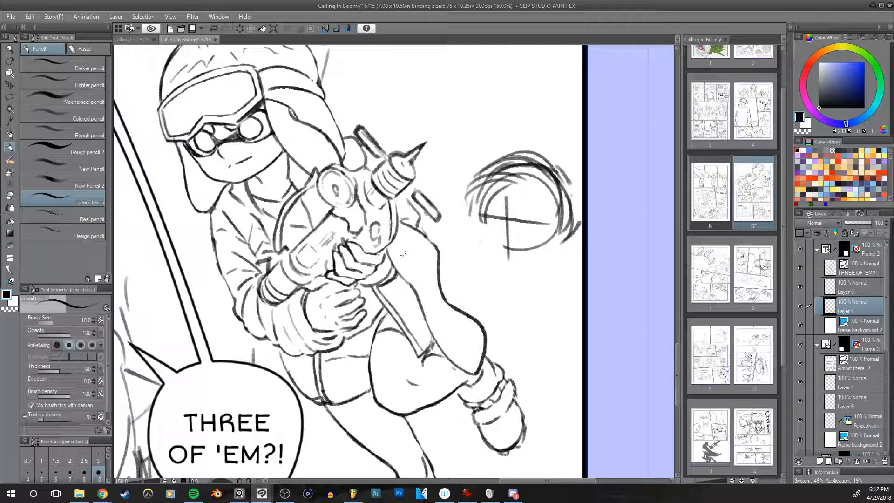
pyautogui.hotkey('ctrl', 'z')
pyautogui.moveTo(397, 237)
pyautogui.mouseDown()
pyautogui.moveTo(411, 290)
pyautogui.moveTo(395, 238)
pyautogui.moveTo(404, 268)
pyautogui.mouseUp()
pyautogui.hotkey('ctrl', 'z')
pyautogui.hotkey('ctrl', 'z')
pyautogui.moveTo(397, 238); pyautogui.dragTo(418, 290)
pyautogui.hotkey('ctrl', 'z')
pyautogui.moveTo(397, 238); pyautogui.dragTo(420, 290)
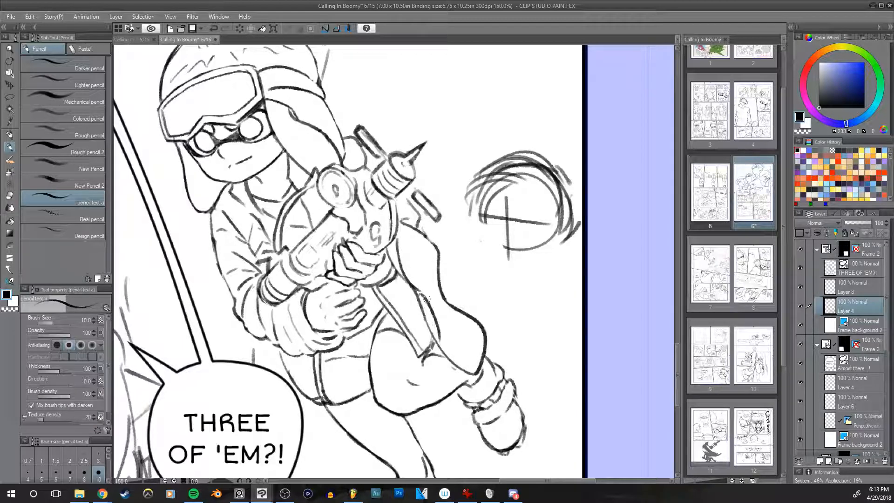
pyautogui.hotkey('ctrl', 'z')
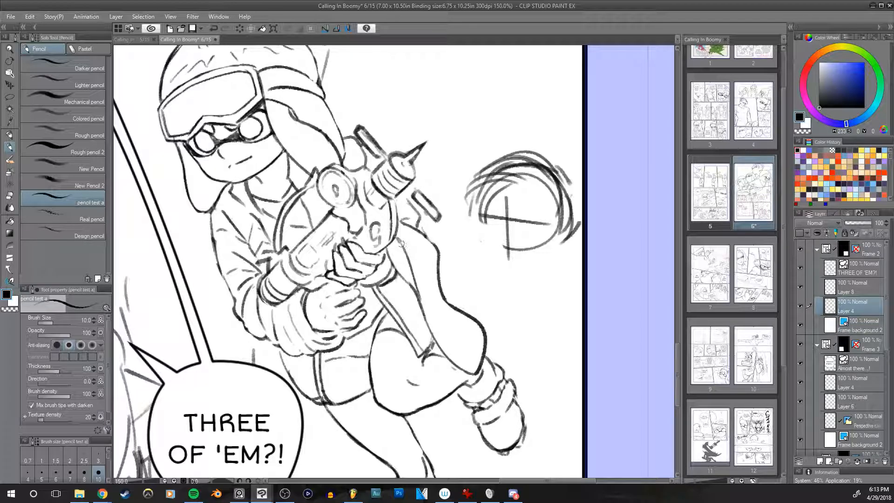
# Step: Set the pencil size to 17 and sketch upper arcs over the rough circular head near the panel border
pyautogui.press('h')
pyautogui.moveTo(567, 311); pyautogui.dragTo(548, 359)
pyautogui.press('h')
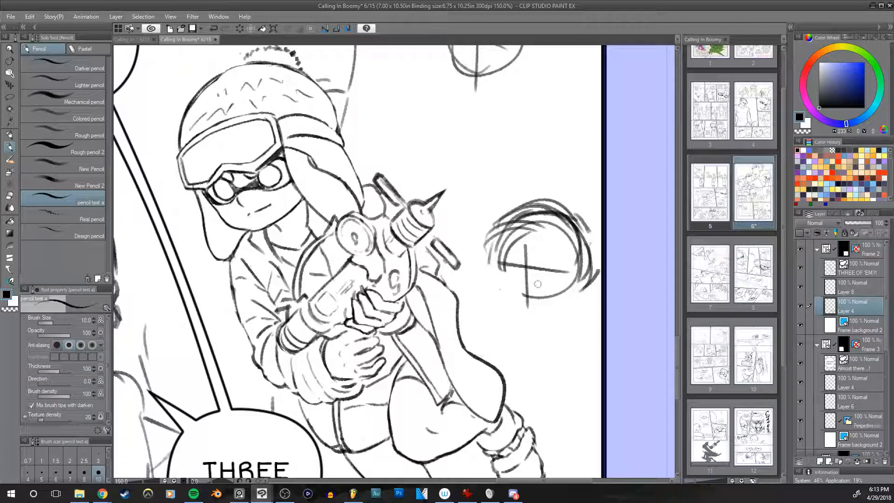
pyautogui.moveTo(554, 311)
pyautogui.mouseDown()
pyautogui.moveTo(514, 340)
pyautogui.moveTo(494, 303)
pyautogui.moveTo(499, 330)
pyautogui.mouseUp()
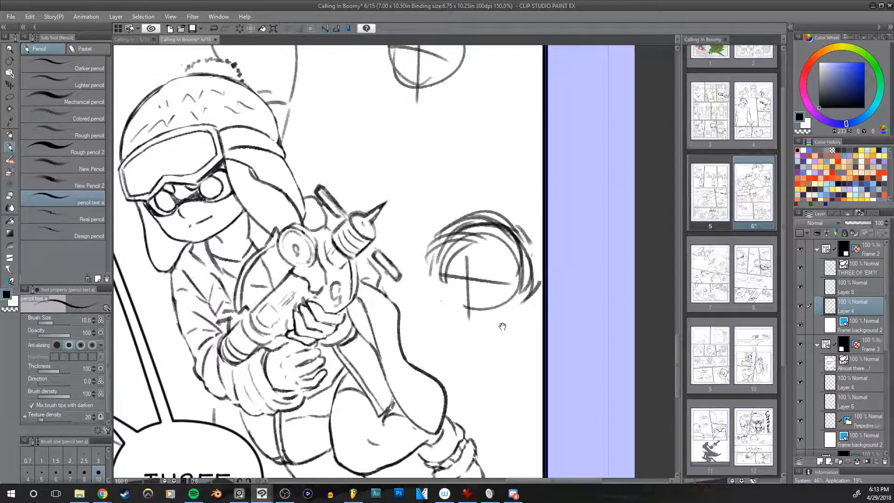
pyautogui.moveTo(604, 347); pyautogui.dragTo(570, 300)
pyautogui.press(']')
pyautogui.press(']')
pyautogui.press(']')
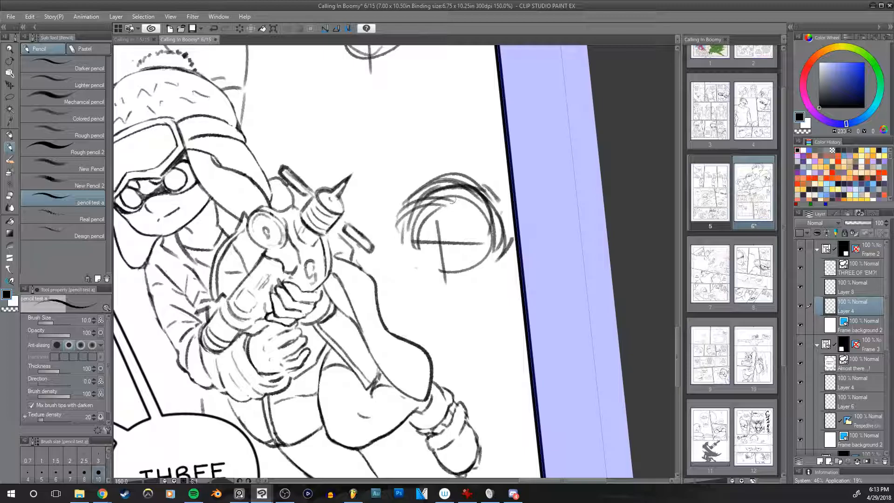
pyautogui.hotkey('ctrl', 'z')
pyautogui.moveTo(401, 219)
pyautogui.mouseDown()
pyautogui.moveTo(506, 205)
pyautogui.moveTo(516, 242)
pyautogui.mouseUp()
pyautogui.moveTo(399, 241); pyautogui.dragTo(480, 163)
pyautogui.hotkey('ctrl', 'z')
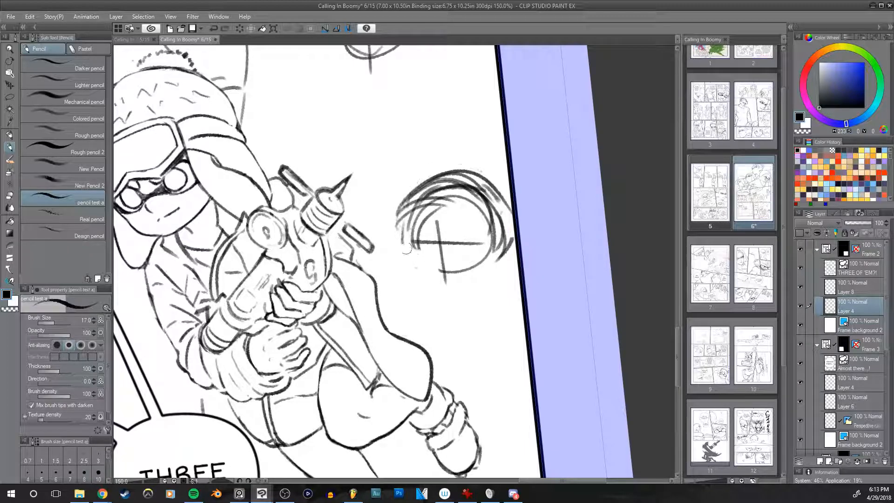
# Step: Replace the last arc and build up a bolder, wider top curve on the circular head
pyautogui.hotkey('ctrl', 'z')
pyautogui.moveTo(397, 225); pyautogui.dragTo(510, 188)
pyautogui.moveTo(400, 199); pyautogui.dragTo(470, 169)
pyautogui.moveTo(394, 237); pyautogui.dragTo(511, 190)
pyautogui.moveTo(465, 163); pyautogui.dragTo(508, 178)
pyautogui.moveTo(446, 163)
pyautogui.mouseDown()
pyautogui.moveTo(509, 186)
pyautogui.moveTo(513, 236)
pyautogui.moveTo(393, 228)
pyautogui.mouseUp()
# Step: Sketch curves down the circular head's side facing the weapon, undoing unsatisfactory strokes
pyautogui.moveTo(409, 191); pyautogui.dragTo(391, 242)
pyautogui.moveTo(405, 207); pyautogui.dragTo(396, 253)
pyautogui.hotkey('ctrl', 'z')
pyautogui.hotkey('ctrl', 'z')
pyautogui.moveTo(406, 201)
pyautogui.mouseDown()
pyautogui.moveTo(394, 254)
pyautogui.moveTo(411, 269)
pyautogui.moveTo(401, 259)
pyautogui.mouseUp()
pyautogui.hotkey('ctrl', 'z')
pyautogui.moveTo(395, 216)
pyautogui.mouseDown()
pyautogui.moveTo(405, 260)
pyautogui.moveTo(427, 288)
pyautogui.moveTo(452, 297)
pyautogui.mouseUp()
pyautogui.hotkey('ctrl', 'z')
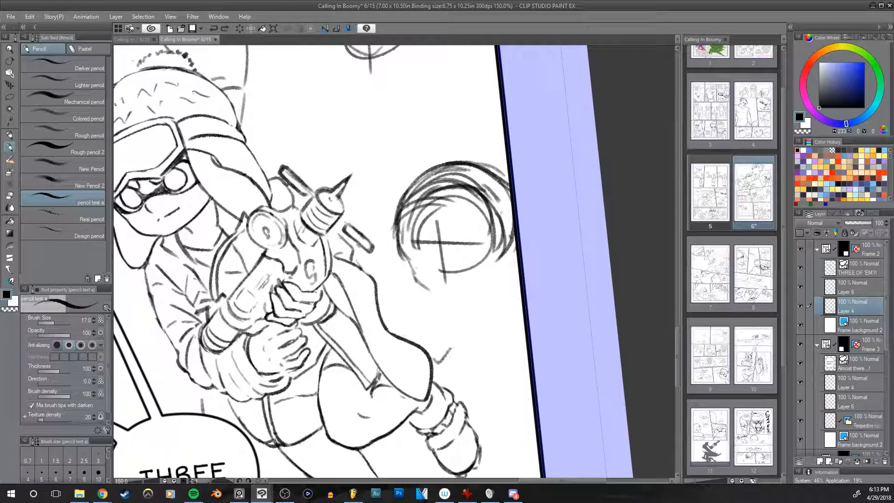
# Step: Rework the circular head's side and top outline with fresh strokes, undoing the ones that do not fit
pyautogui.hotkey('ctrl', 'z')
pyautogui.hotkey('ctrl', 'z')
pyautogui.hotkey('ctrl', 'z')
pyautogui.moveTo(396, 222); pyautogui.dragTo(402, 244)
pyautogui.moveTo(403, 207)
pyautogui.mouseDown()
pyautogui.moveTo(419, 275)
pyautogui.moveTo(445, 296)
pyautogui.moveTo(507, 255)
pyautogui.mouseUp()
pyautogui.hotkey('ctrl', 'z')
pyautogui.hotkey('ctrl', 'z')
pyautogui.hotkey('ctrl', 'z')
# Step: Compare the circular head sketch and the weapon holder in normal and mirrored view
pyautogui.press('h')
pyautogui.press('h')
pyautogui.press('h')
pyautogui.press('h')
pyautogui.press('h')
pyautogui.press('h')
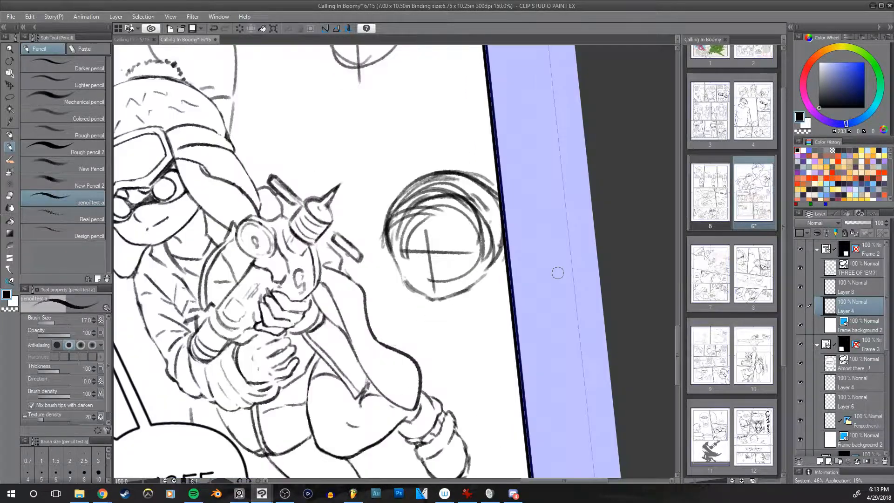
pyautogui.press('h')
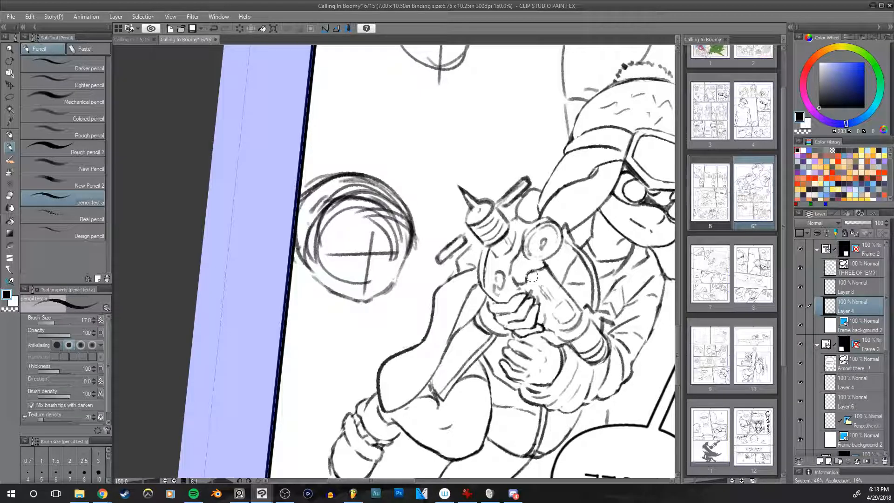
# Step: Erase the overlapping construction arcs inside the circular head, keeping its outer outline and facial guide cross
pyautogui.press('e')
pyautogui.moveTo(326, 247)
pyautogui.mouseDown()
pyautogui.moveTo(315, 213)
pyautogui.moveTo(316, 243)
pyautogui.moveTo(315, 218)
pyautogui.moveTo(354, 217)
pyautogui.moveTo(371, 199)
pyautogui.moveTo(338, 197)
pyautogui.moveTo(371, 213)
pyautogui.moveTo(357, 195)
pyautogui.moveTo(378, 232)
pyautogui.moveTo(371, 196)
pyautogui.moveTo(359, 186)
pyautogui.moveTo(385, 218)
pyautogui.moveTo(376, 215)
pyautogui.moveTo(405, 232)
pyautogui.moveTo(395, 244)
pyautogui.moveTo(391, 210)
pyautogui.moveTo(397, 233)
pyautogui.moveTo(400, 226)
pyautogui.moveTo(421, 238)
pyautogui.mouseUp()
pyautogui.press('[')
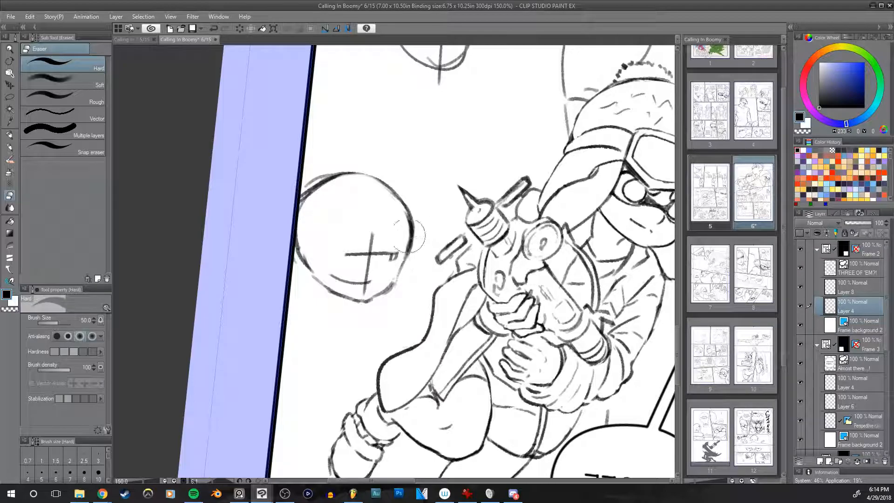
pyautogui.moveTo(393, 266); pyautogui.dragTo(395, 253)
pyautogui.moveTo(309, 207); pyautogui.dragTo(328, 194)
pyautogui.press('h')
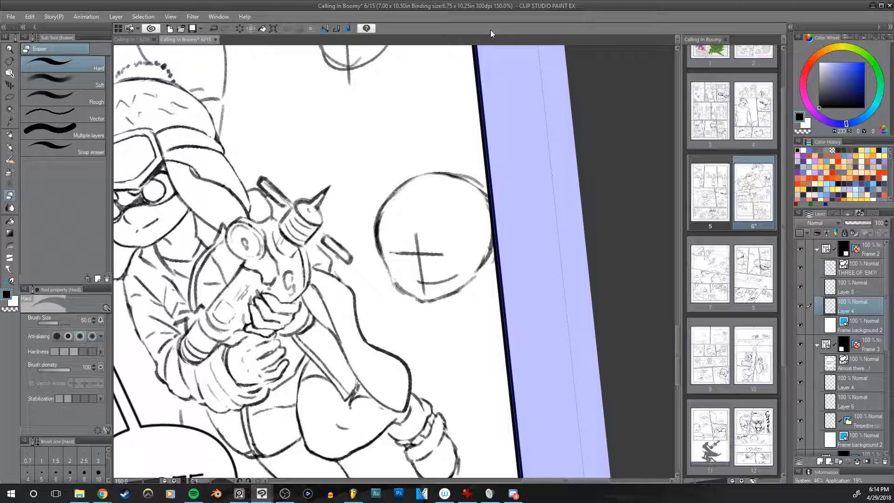
pyautogui.moveTo(442, 229); pyautogui.dragTo(444, 218)
# Step: Redraw the circular head's weapon-facing side and top with bolder pencil arcs, undoing the strokes that miss
pyautogui.press('p')
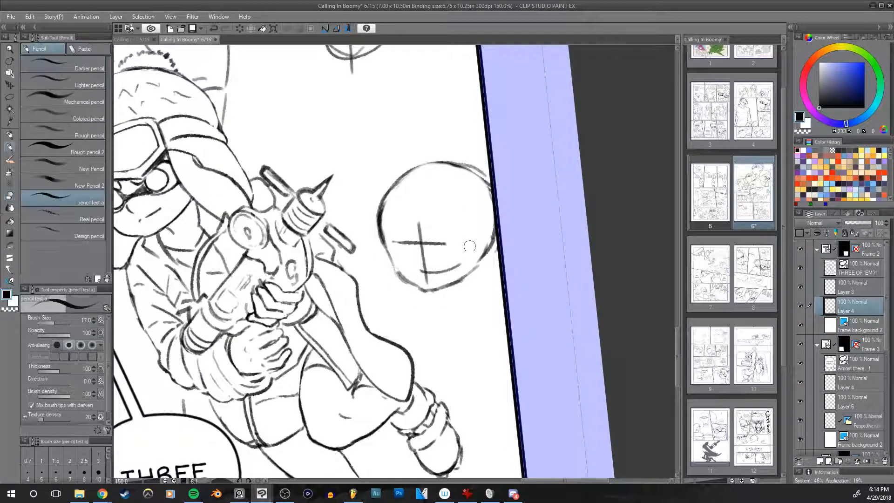
pyautogui.hotkey('ctrl', 'z')
pyautogui.moveTo(380, 233); pyautogui.dragTo(422, 161)
pyautogui.hotkey('ctrl', 'z')
pyautogui.moveTo(378, 217)
pyautogui.mouseDown()
pyautogui.moveTo(421, 165)
pyautogui.moveTo(476, 160)
pyautogui.mouseUp()
pyautogui.hotkey('ctrl', 'z')
pyautogui.moveTo(382, 196); pyautogui.dragTo(489, 176)
pyautogui.moveTo(430, 155)
pyautogui.mouseDown()
pyautogui.moveTo(490, 178)
pyautogui.moveTo(493, 191)
pyautogui.mouseUp()
pyautogui.moveTo(517, 231); pyautogui.dragTo(512, 223)
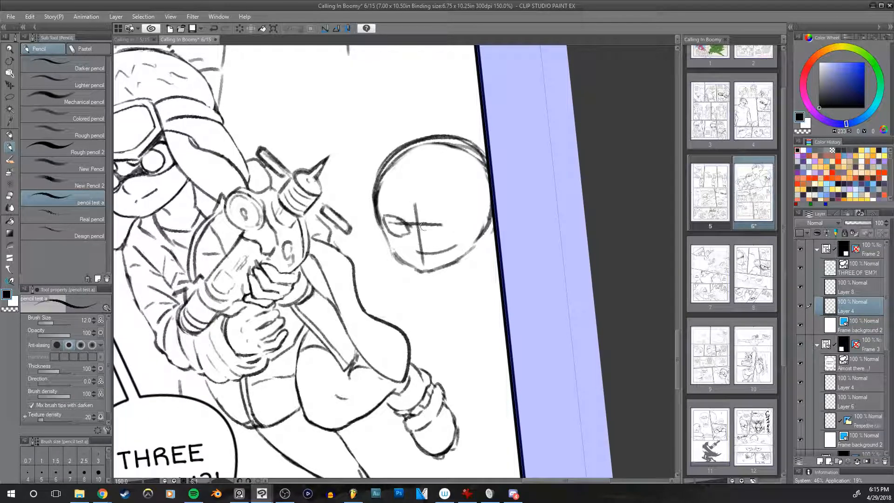
# Step: Sketch the head's second eye, on the panel-border side of the guide cross, and check it in mirrored view
pyautogui.moveTo(438, 219)
pyautogui.mouseDown()
pyautogui.moveTo(473, 216)
pyautogui.moveTo(456, 217)
pyautogui.moveTo(465, 225)
pyautogui.moveTo(450, 234)
pyautogui.mouseUp()
pyautogui.hotkey('ctrl', 'z')
pyautogui.hotkey('ctrl', 'z')
pyautogui.moveTo(434, 231)
pyautogui.mouseDown()
pyautogui.moveTo(451, 233)
pyautogui.moveTo(467, 219)
pyautogui.mouseUp()
pyautogui.press('h')
pyautogui.press('h')
pyautogui.press('h')
pyautogui.press('h')
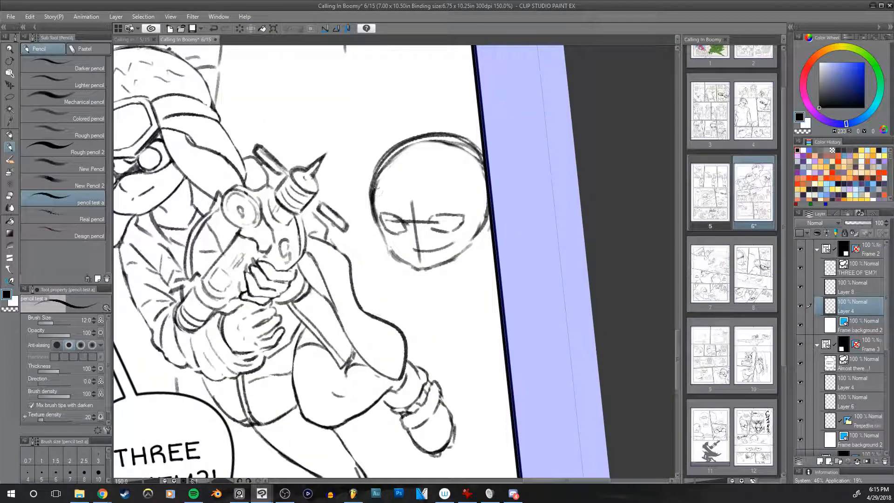
# Step: Extend the head's outline outward with larger arcs over its weapon-facing side and top
pyautogui.moveTo(373, 218); pyautogui.dragTo(370, 149)
pyautogui.hotkey('ctrl', 'z')
pyautogui.moveTo(369, 209)
pyautogui.mouseDown()
pyautogui.moveTo(396, 152)
pyautogui.moveTo(375, 221)
pyautogui.moveTo(401, 148)
pyautogui.moveTo(374, 206)
pyautogui.moveTo(411, 133)
pyautogui.mouseUp()
pyautogui.hotkey('ctrl', 'z')
pyautogui.moveTo(373, 163); pyautogui.dragTo(458, 128)
pyautogui.moveTo(398, 142)
pyautogui.mouseDown()
pyautogui.moveTo(482, 153)
pyautogui.moveTo(482, 136)
pyautogui.mouseUp()
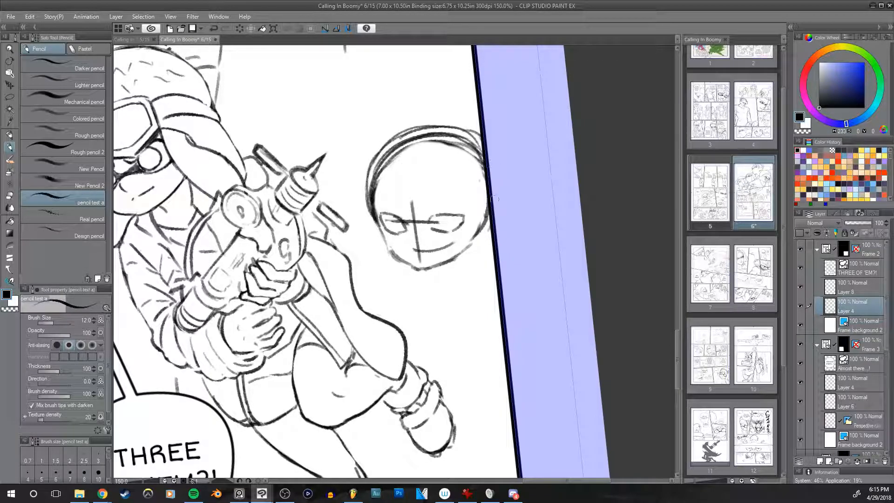
# Step: Erase the old inner outline and the facial guide lines around the head's eyes
pyautogui.press('e')
pyautogui.moveTo(382, 229)
pyautogui.mouseDown()
pyautogui.moveTo(369, 195)
pyautogui.moveTo(374, 209)
pyautogui.moveTo(376, 184)
pyautogui.moveTo(376, 210)
pyautogui.moveTo(394, 160)
pyautogui.moveTo(378, 176)
pyautogui.moveTo(425, 147)
pyautogui.moveTo(382, 163)
pyautogui.moveTo(417, 142)
pyautogui.moveTo(389, 151)
pyautogui.moveTo(441, 136)
pyautogui.moveTo(435, 148)
pyautogui.moveTo(476, 161)
pyautogui.moveTo(474, 145)
pyautogui.moveTo(482, 167)
pyautogui.moveTo(473, 231)
pyautogui.moveTo(493, 207)
pyautogui.mouseUp()
pyautogui.press(']')
pyautogui.moveTo(445, 247)
pyautogui.mouseDown()
pyautogui.moveTo(422, 260)
pyautogui.moveTo(409, 213)
pyautogui.moveTo(412, 228)
pyautogui.moveTo(430, 216)
pyautogui.moveTo(423, 219)
pyautogui.moveTo(442, 222)
pyautogui.moveTo(397, 219)
pyautogui.mouseUp()
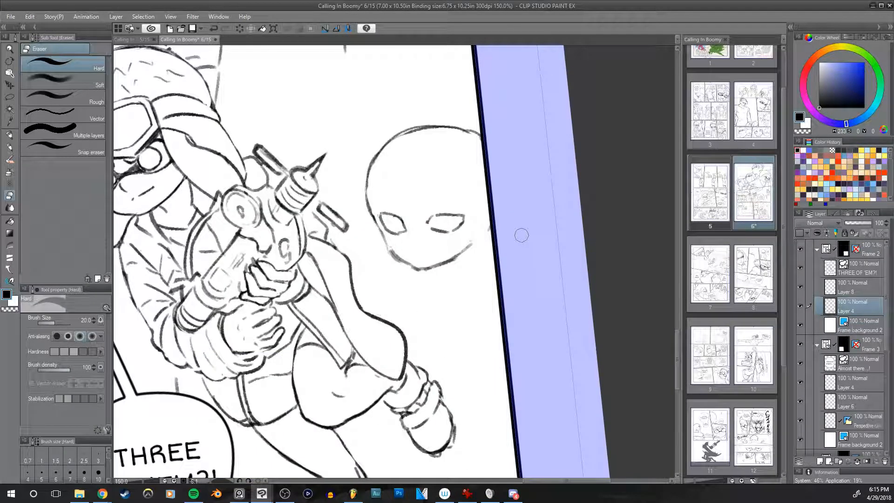
# Step: Examine the cleaned head's proportions and eye placement in normal and mirrored view
pyautogui.press('p')
pyautogui.moveTo(512, 294)
pyautogui.mouseDown()
pyautogui.moveTo(497, 299)
pyautogui.moveTo(509, 325)
pyautogui.moveTo(518, 325)
pyautogui.moveTo(501, 323)
pyautogui.mouseUp()
pyautogui.press('h')
pyautogui.press('h')
pyautogui.press('h')
pyautogui.press('h')
pyautogui.press('h')
pyautogui.press('h')
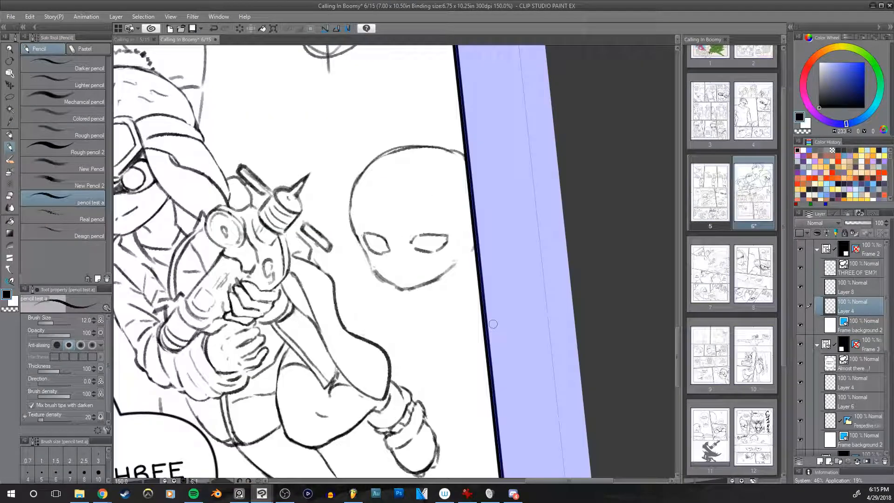
# Step: Sketch an angled brow above the head's panel-border-side eye with the pencil at size 10
pyautogui.press('[')
pyautogui.moveTo(414, 235)
pyautogui.mouseDown()
pyautogui.moveTo(407, 241)
pyautogui.moveTo(432, 221)
pyautogui.moveTo(414, 238)
pyautogui.mouseUp()
pyautogui.hotkey('ctrl', 'z')
pyautogui.hotkey('ctrl', 'z')
pyautogui.hotkey('ctrl', 'z')
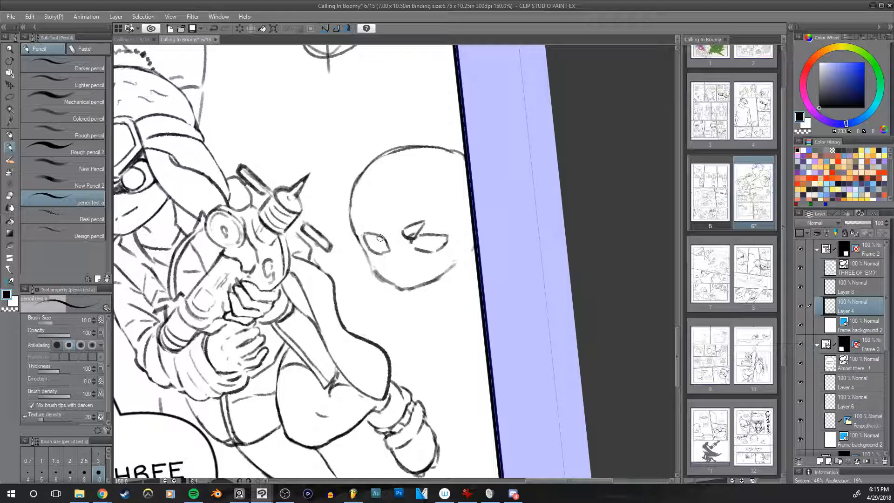
pyautogui.hotkey('ctrl', 'z')
# Step: Sketch the matching brow above the weapon-side eye, undoing stray strokes and checking the mirrored view
pyautogui.moveTo(382, 237)
pyautogui.mouseDown()
pyautogui.moveTo(384, 219)
pyautogui.moveTo(403, 222)
pyautogui.moveTo(389, 227)
pyautogui.moveTo(416, 210)
pyautogui.moveTo(380, 222)
pyautogui.moveTo(404, 224)
pyautogui.moveTo(374, 233)
pyautogui.mouseUp()
pyautogui.hotkey('ctrl', 'z')
pyautogui.hotkey('ctrl', 'z')
pyautogui.hotkey('ctrl', 'z')
pyautogui.press('h')
pyautogui.press('h')
# Step: Erase the excess marks around the inner end of the panel-border-side brow
pyautogui.press('e')
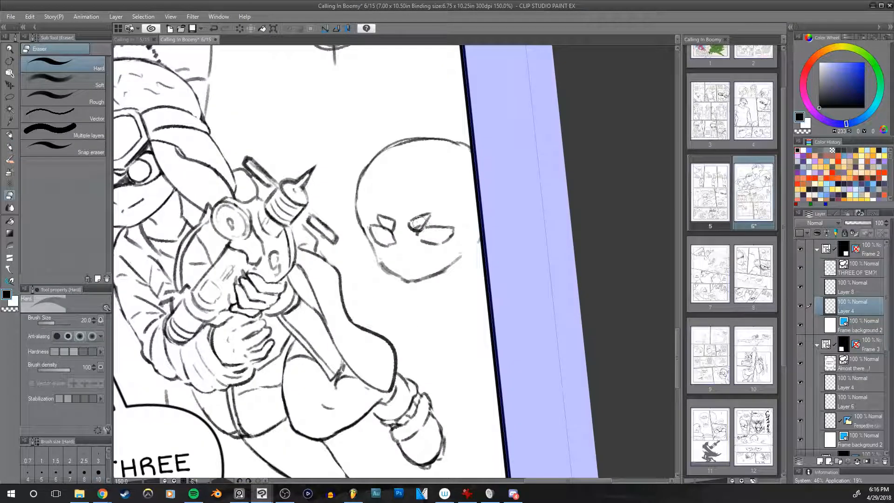
pyautogui.moveTo(414, 226); pyautogui.dragTo(425, 218)
pyautogui.moveTo(490, 151); pyautogui.dragTo(526, 133)
# Step: Redraw the head's jaw and chin with firmer pencil strokes, undoing unsatisfactory attempts
pyautogui.press('p')
pyautogui.moveTo(531, 163); pyautogui.dragTo(506, 193)
pyautogui.moveTo(379, 183)
pyautogui.mouseDown()
pyautogui.moveTo(372, 245)
pyautogui.moveTo(397, 282)
pyautogui.moveTo(422, 293)
pyautogui.moveTo(471, 273)
pyautogui.mouseUp()
pyautogui.hotkey('ctrl', 'z')
pyautogui.hotkey('ctrl', 'z')
pyautogui.moveTo(423, 293)
pyautogui.mouseDown()
pyautogui.moveTo(475, 267)
pyautogui.moveTo(462, 279)
pyautogui.mouseUp()
# Step: Trim the open end of the jaw line on the panel-border side of the chin
pyautogui.press('e')
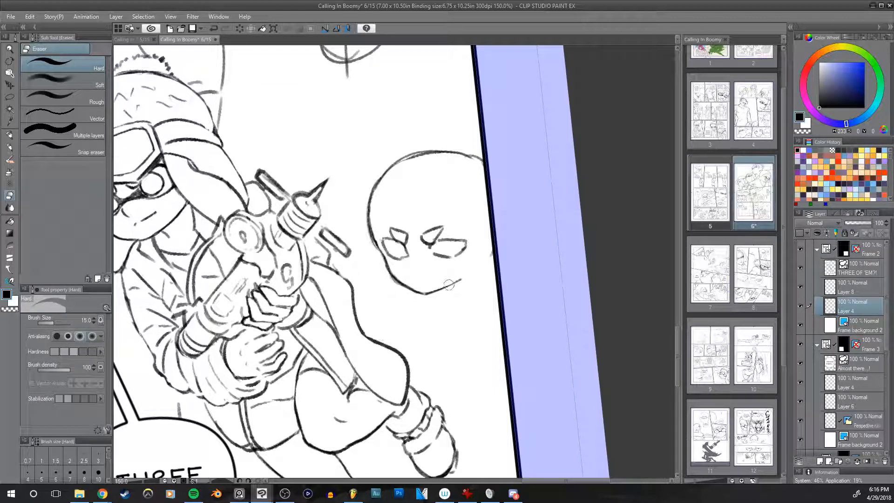
pyautogui.press('p')
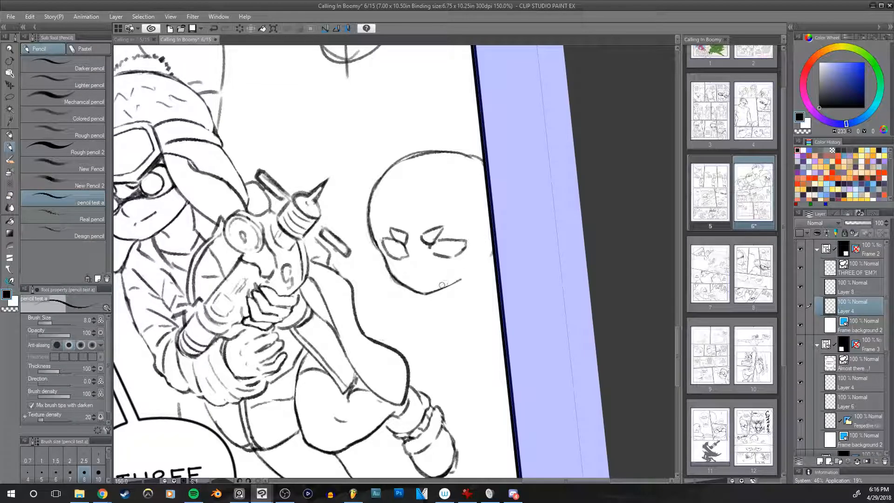
pyautogui.press(']')
pyautogui.hotkey('ctrl', 'z')
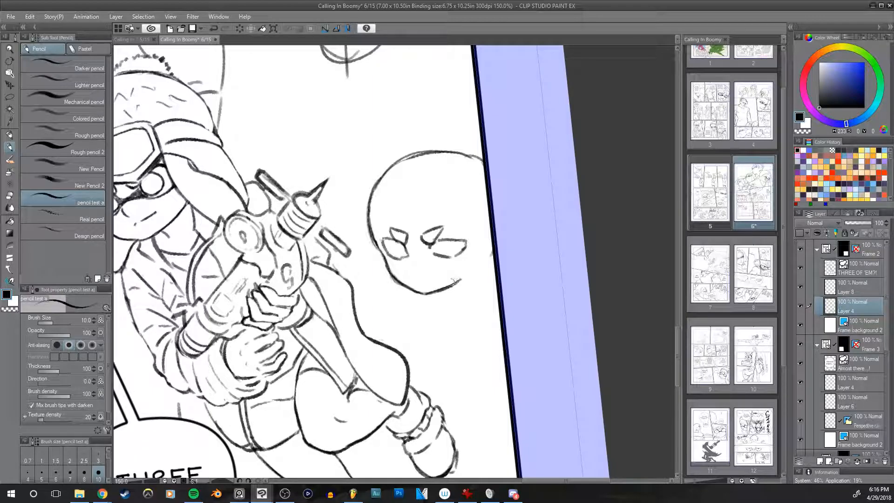
pyautogui.press('e')
pyautogui.press('h')
pyautogui.moveTo(470, 274); pyautogui.dragTo(459, 288)
pyautogui.press('h')
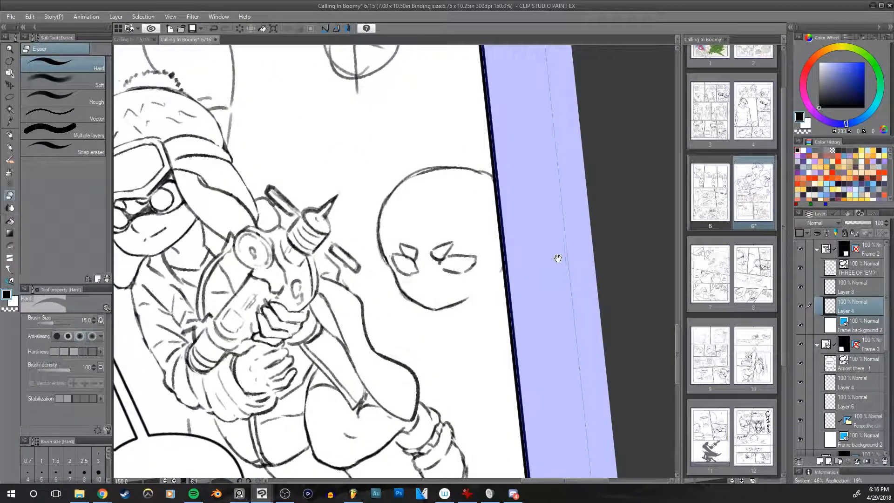
pyautogui.moveTo(518, 286); pyautogui.dragTo(529, 275)
pyautogui.scroll(1, 505, 257)
pyautogui.moveTo(475, 281); pyautogui.dragTo(467, 249)
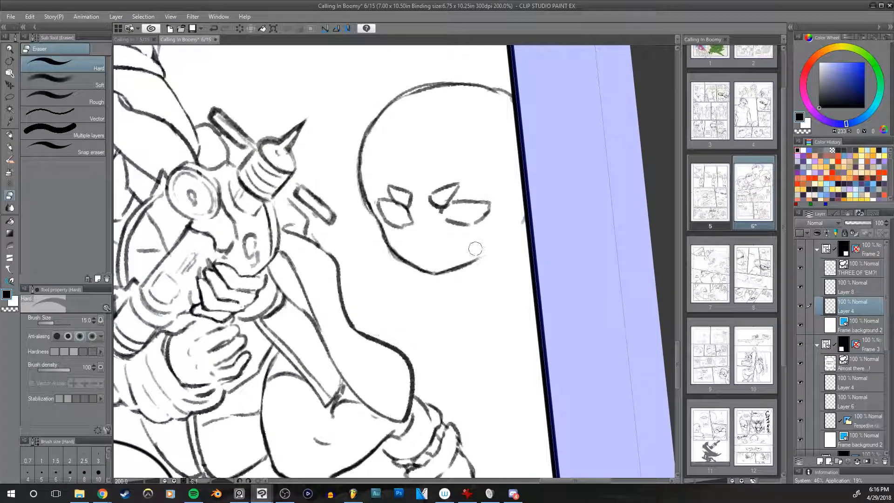
# Step: Sketch a small nose mark below the eyes with the pencil at size 8, undoing unsatisfactory strokes
pyautogui.press('p')
pyautogui.moveTo(524, 263); pyautogui.dragTo(502, 278)
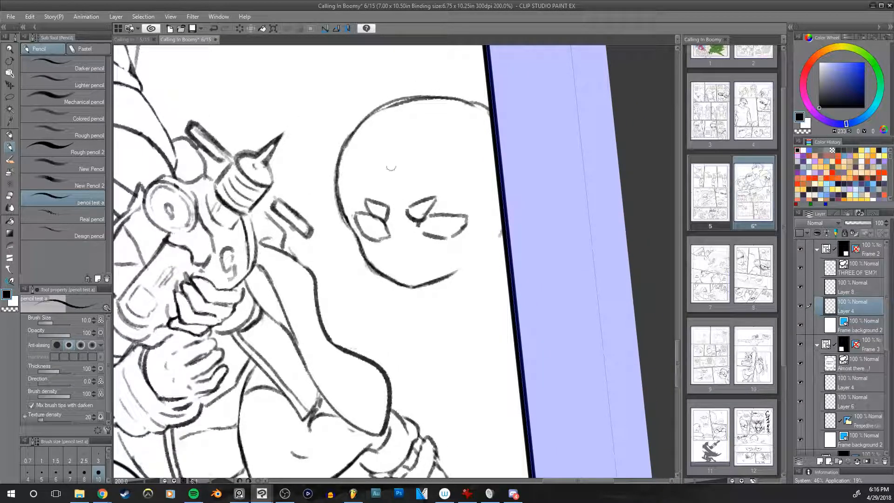
pyautogui.press('[')
pyautogui.moveTo(390, 242)
pyautogui.mouseDown()
pyautogui.moveTo(404, 252)
pyautogui.moveTo(396, 255)
pyautogui.mouseUp()
pyautogui.hotkey('ctrl', 'z')
pyautogui.hotkey('ctrl', 'z')
pyautogui.hotkey('ctrl', 'z')
pyautogui.hotkey('ctrl', 'z')
pyautogui.press('h')
# Step: Compare the face's eyes, brows and nose in normal and mirrored view
pyautogui.press('h')
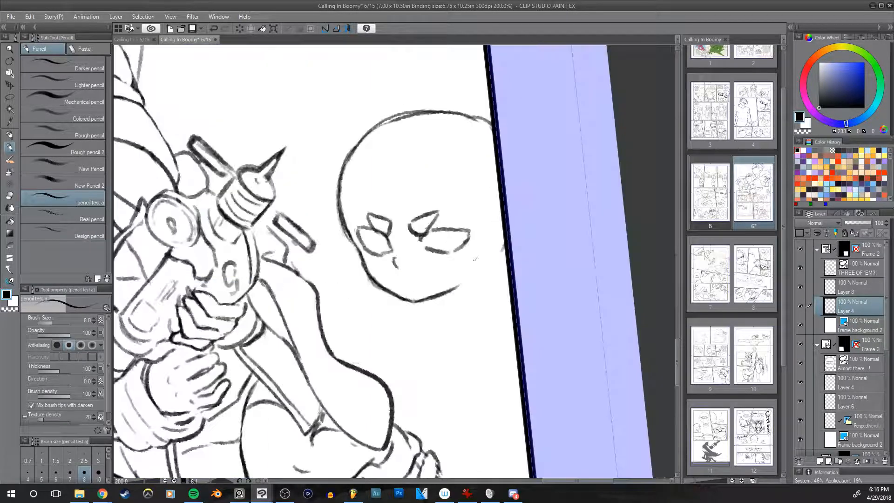
pyautogui.press('h')
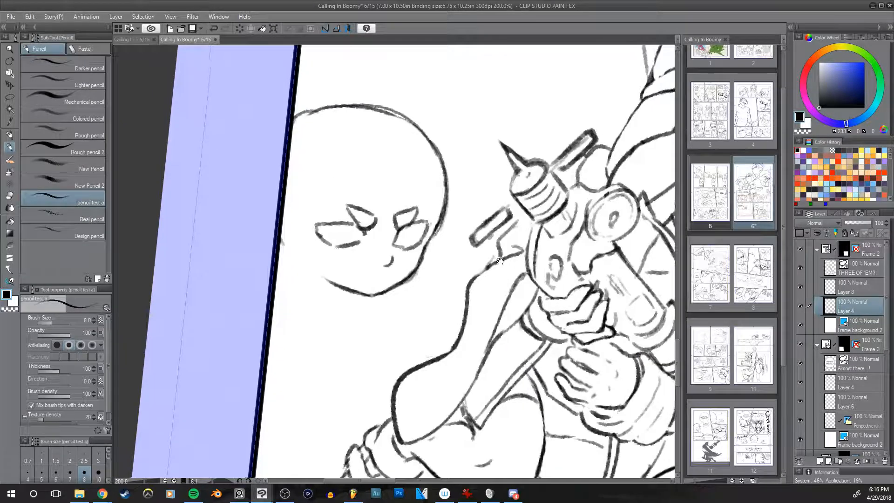
pyautogui.press('h')
pyautogui.moveTo(505, 271); pyautogui.dragTo(493, 281)
pyautogui.moveTo(455, 224); pyautogui.dragTo(461, 237)
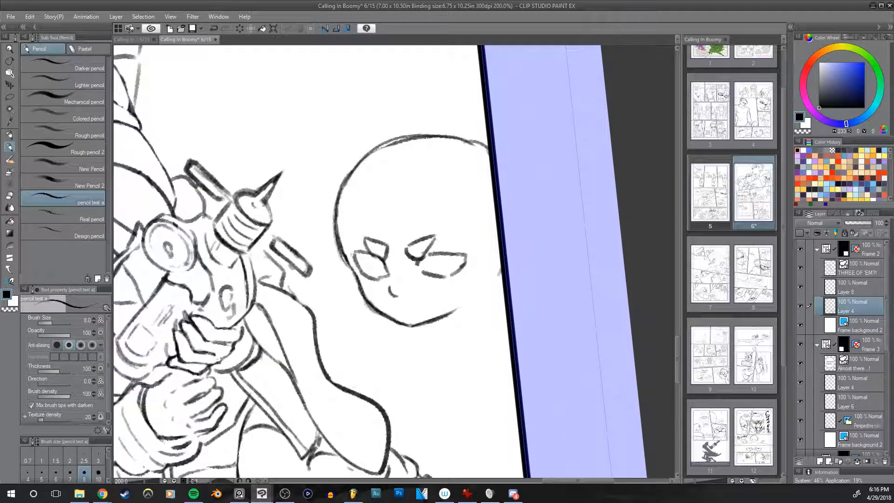
pyautogui.press('h')
pyautogui.press('h')
pyautogui.moveTo(508, 254); pyautogui.dragTo(493, 242)
# Step: Draw round irises inside both eyes and add lid lines above them, undoing the strokes that do not fit
pyautogui.moveTo(345, 243)
pyautogui.mouseDown()
pyautogui.moveTo(358, 262)
pyautogui.moveTo(353, 244)
pyautogui.moveTo(359, 260)
pyautogui.moveTo(354, 245)
pyautogui.moveTo(350, 258)
pyautogui.moveTo(368, 257)
pyautogui.moveTo(365, 248)
pyautogui.moveTo(360, 241)
pyautogui.moveTo(359, 256)
pyautogui.moveTo(355, 247)
pyautogui.moveTo(358, 263)
pyautogui.moveTo(368, 255)
pyautogui.moveTo(357, 263)
pyautogui.moveTo(369, 257)
pyautogui.moveTo(346, 247)
pyautogui.moveTo(425, 258)
pyautogui.moveTo(429, 245)
pyautogui.moveTo(414, 261)
pyautogui.moveTo(432, 247)
pyautogui.moveTo(404, 254)
pyautogui.mouseUp()
pyautogui.hotkey('ctrl', 'z')
pyautogui.hotkey('ctrl', 'z')
pyautogui.hotkey('ctrl', 'z')
pyautogui.hotkey('ctrl', 'z')
pyautogui.hotkey('ctrl', 'z')
pyautogui.hotkey('ctrl', 'z')
pyautogui.hotkey('ctrl', 'z')
pyautogui.hotkey('ctrl', 'z')
pyautogui.press('h')
pyautogui.press('h')
pyautogui.moveTo(505, 234); pyautogui.dragTo(497, 238)
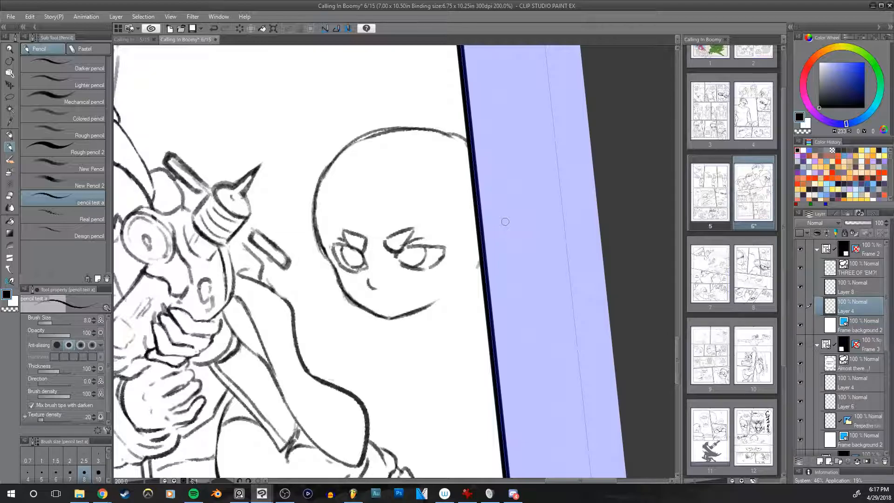
# Step: Draw the hat's lower edge as a curve across the head through the brows, undoing unsuitable strokes
pyautogui.moveTo(433, 254); pyautogui.dragTo(482, 280)
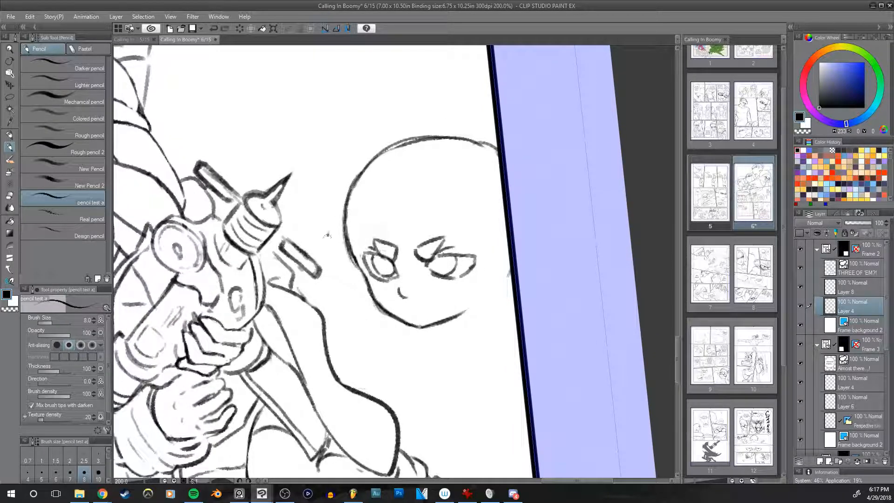
pyautogui.moveTo(332, 229); pyautogui.dragTo(425, 240)
pyautogui.hotkey('ctrl', 'z')
pyautogui.hotkey('ctrl', 'z')
pyautogui.moveTo(345, 246)
pyautogui.mouseDown()
pyautogui.moveTo(418, 239)
pyautogui.moveTo(482, 259)
pyautogui.mouseUp()
pyautogui.moveTo(388, 242); pyautogui.dragTo(455, 251)
pyautogui.hotkey('ctrl', 'z')
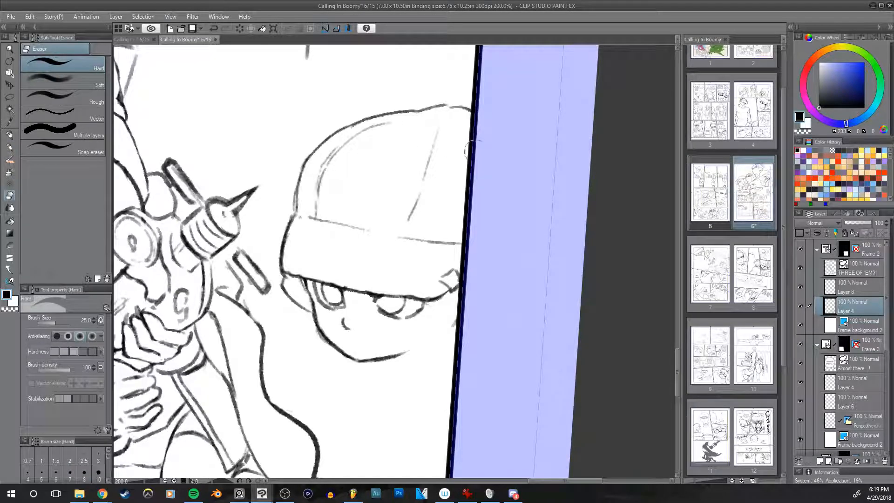
pyautogui.press('h')
pyautogui.press('h')
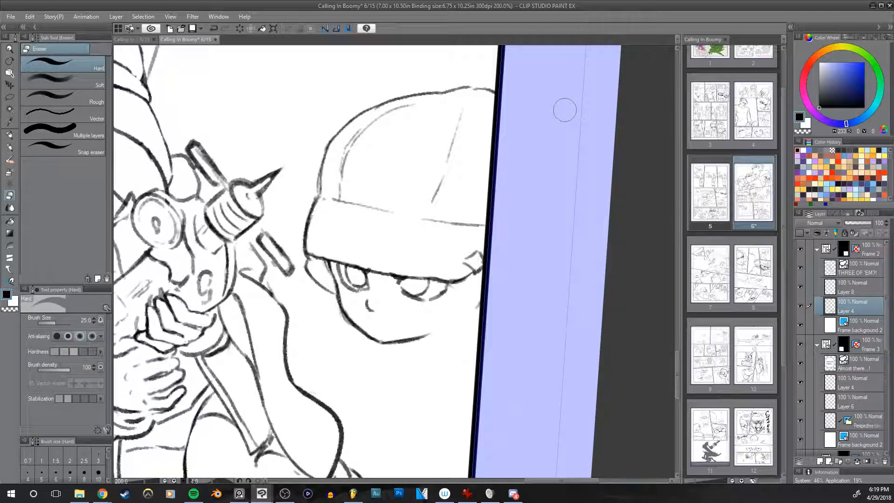
# Step: Draw a second line alongside the upper edge of the hat's folded band
pyautogui.moveTo(503, 188)
pyautogui.mouseDown()
pyautogui.moveTo(529, 186)
pyautogui.moveTo(535, 226)
pyautogui.mouseUp()
pyautogui.press('p')
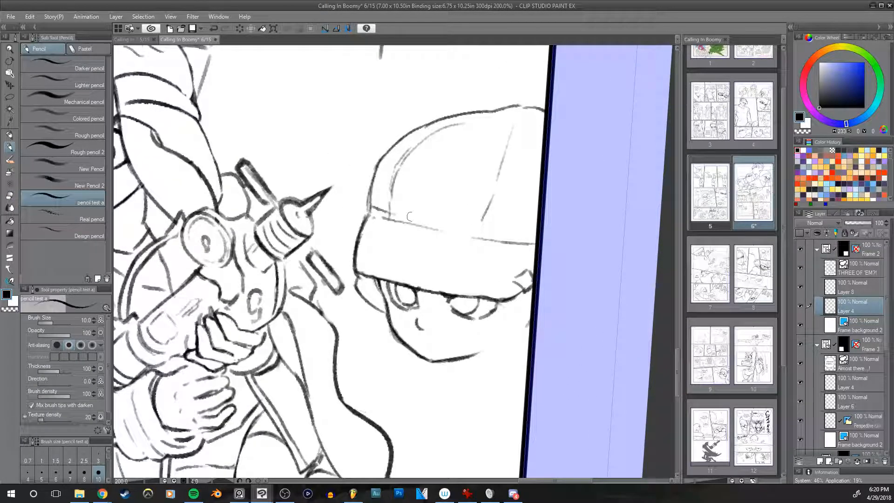
pyautogui.moveTo(372, 213); pyautogui.dragTo(537, 234)
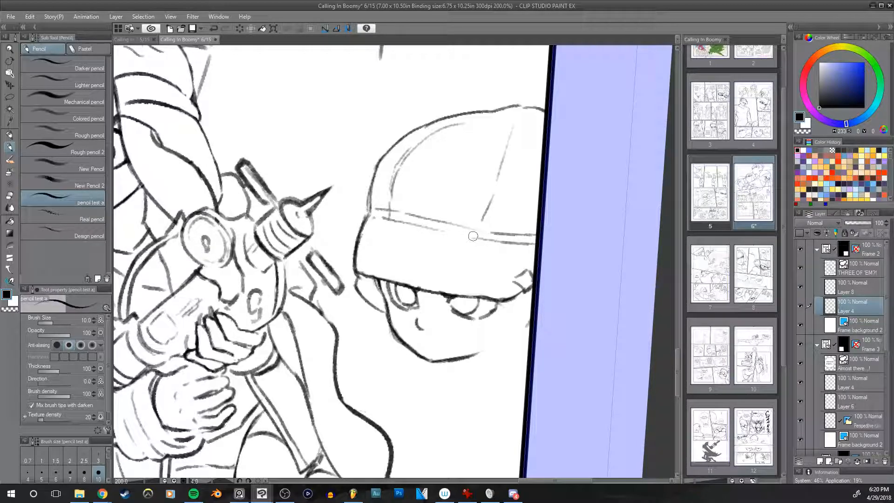
# Step: Erase the excess band line near the hat's weapon-facing edge with the eraser at size 17
pyautogui.press('e')
pyautogui.press('[')
pyautogui.press('[')
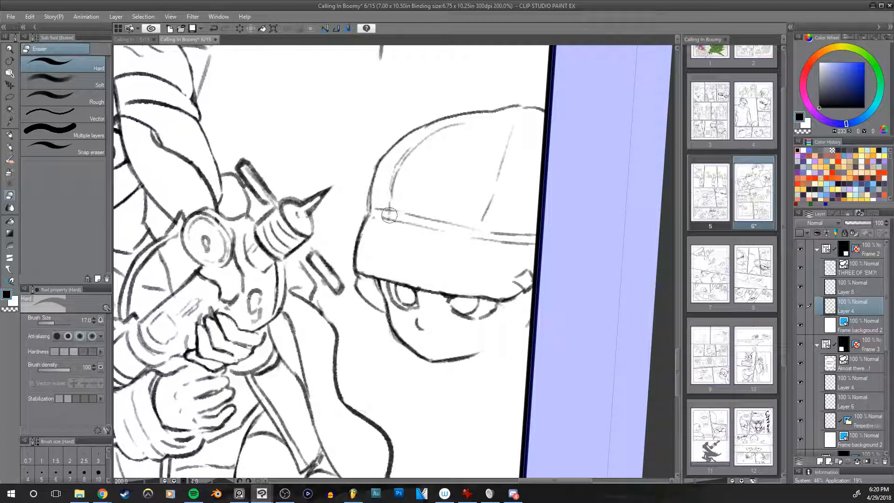
pyautogui.moveTo(516, 260)
pyautogui.mouseDown()
pyautogui.moveTo(505, 280)
pyautogui.moveTo(531, 278)
pyautogui.mouseUp()
pyautogui.press('p')
pyautogui.press('h')
pyautogui.press('h')
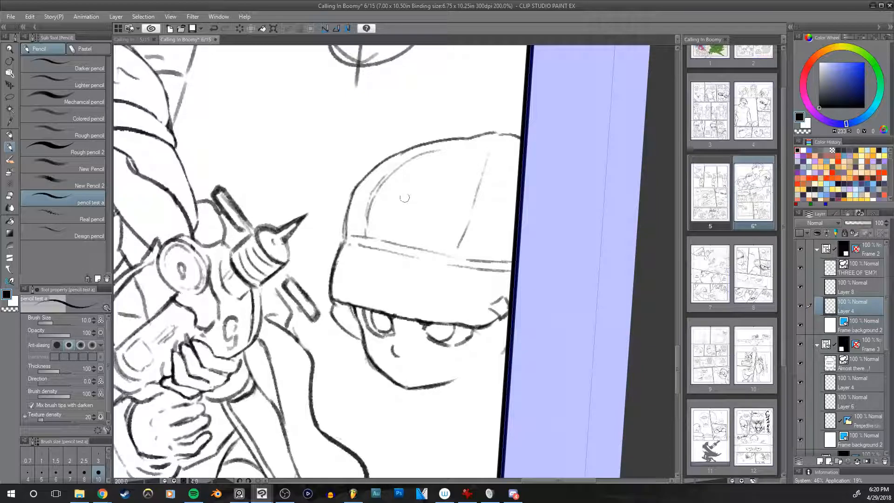
# Step: Rework the double line along the top of the hat's band, undoing misplaced strokes and checking the mirrored view
pyautogui.moveTo(351, 231); pyautogui.dragTo(420, 245)
pyautogui.hotkey('ctrl', 'z')
pyautogui.moveTo(367, 245); pyautogui.dragTo(477, 272)
pyautogui.hotkey('ctrl', 'z')
pyautogui.moveTo(381, 238)
pyautogui.mouseDown()
pyautogui.moveTo(503, 261)
pyautogui.moveTo(447, 241)
pyautogui.moveTo(516, 259)
pyautogui.moveTo(409, 256)
pyautogui.moveTo(366, 243)
pyautogui.moveTo(433, 254)
pyautogui.mouseUp()
pyautogui.hotkey('ctrl', 'z')
pyautogui.hotkey('ctrl', 'z')
pyautogui.hotkey('ctrl', 'z')
pyautogui.moveTo(372, 247)
pyautogui.mouseDown()
pyautogui.moveTo(495, 270)
pyautogui.moveTo(447, 254)
pyautogui.moveTo(513, 267)
pyautogui.mouseUp()
pyautogui.hotkey('ctrl', 'z')
pyautogui.hotkey('ctrl', 'z')
pyautogui.press('h')
pyautogui.press('h')
pyautogui.moveTo(606, 265)
pyautogui.mouseDown()
pyautogui.moveTo(594, 254)
pyautogui.moveTo(581, 265)
pyautogui.mouseUp()
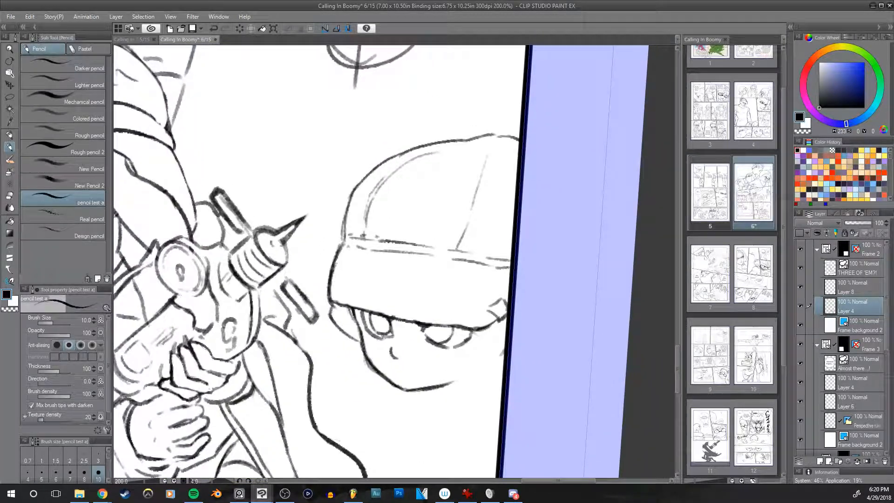
# Step: Redraw the hat's crown outline as a rounder, higher curve towards the peak, undoing unsatisfactory strokes
pyautogui.moveTo(345, 224); pyautogui.dragTo(390, 161)
pyautogui.hotkey('ctrl', 'z')
pyautogui.moveTo(346, 238); pyautogui.dragTo(369, 179)
pyautogui.moveTo(348, 200); pyautogui.dragTo(438, 128)
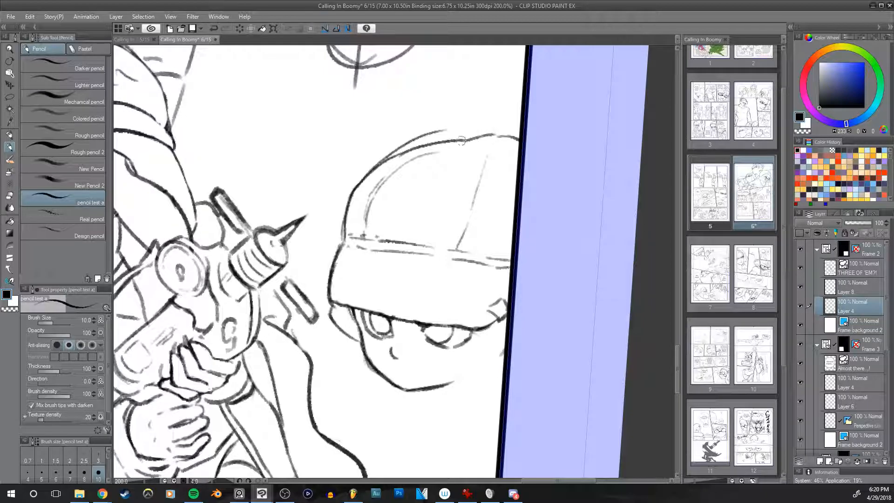
pyautogui.hotkey('ctrl', 'z')
pyautogui.moveTo(378, 166)
pyautogui.mouseDown()
pyautogui.moveTo(477, 130)
pyautogui.moveTo(461, 128)
pyautogui.mouseUp()
pyautogui.hotkey('ctrl', 'z')
pyautogui.hotkey('ctrl', 'z')
pyautogui.moveTo(367, 175)
pyautogui.mouseDown()
pyautogui.moveTo(475, 136)
pyautogui.moveTo(421, 142)
pyautogui.moveTo(489, 133)
pyautogui.mouseUp()
pyautogui.hotkey('ctrl', 'z')
pyautogui.moveTo(426, 139); pyautogui.dragTo(480, 136)
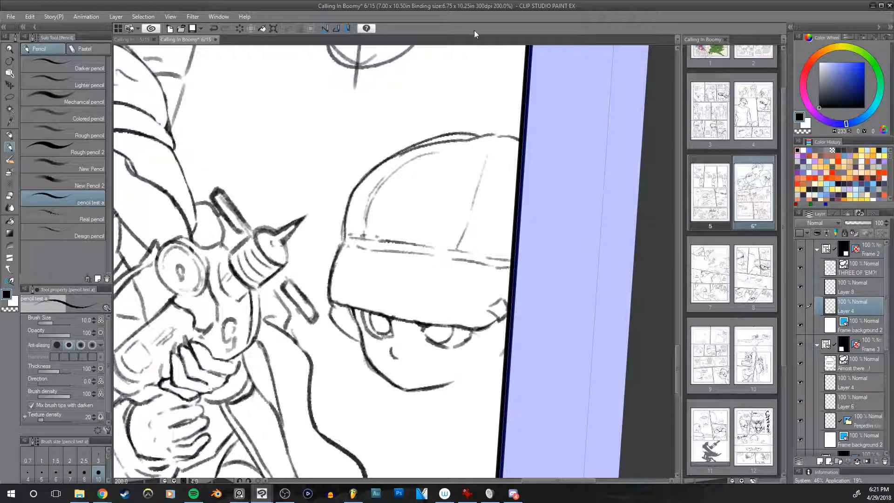
# Step: Erase the old crown outline beneath the hat's new top curve
pyautogui.moveTo(482, 120); pyautogui.dragTo(498, 136)
pyautogui.press('e')
pyautogui.moveTo(427, 174)
pyautogui.mouseDown()
pyautogui.moveTo(443, 166)
pyautogui.moveTo(414, 177)
pyautogui.moveTo(491, 164)
pyautogui.mouseUp()
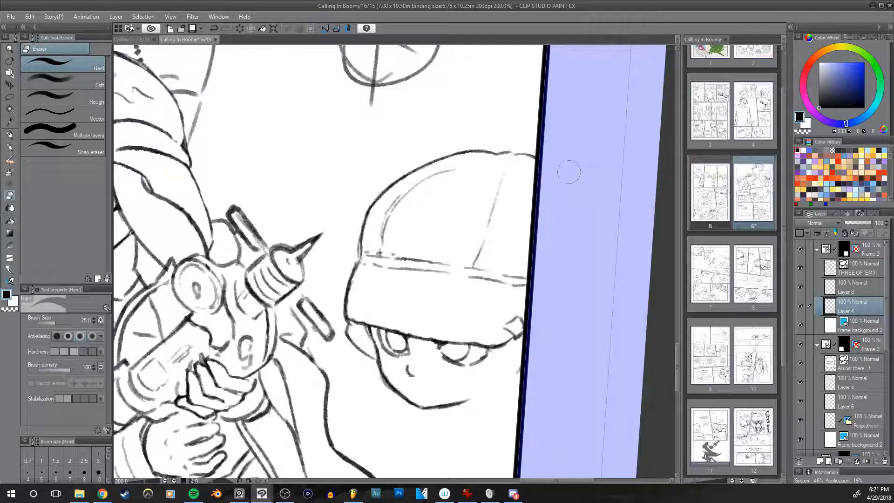
# Step: Rework the lower edge of the hat's brim beside the ear with pencil and eraser, undoing misplaced strokes
pyautogui.press('p')
pyautogui.moveTo(530, 251); pyautogui.dragTo(521, 270)
pyautogui.moveTo(343, 344); pyautogui.dragTo(437, 356)
pyautogui.hotkey('ctrl', 'z')
pyautogui.press('[')
pyautogui.press('e')
pyautogui.hotkey('ctrl', 'z')
pyautogui.moveTo(352, 336); pyautogui.dragTo(404, 347)
# Step: Darken the brim's lower edge between the eye and the ear at pencil size 8, checking the mirrored view
pyautogui.moveTo(456, 258); pyautogui.dragTo(500, 248)
pyautogui.press('h')
pyautogui.moveTo(584, 341); pyautogui.dragTo(629, 328)
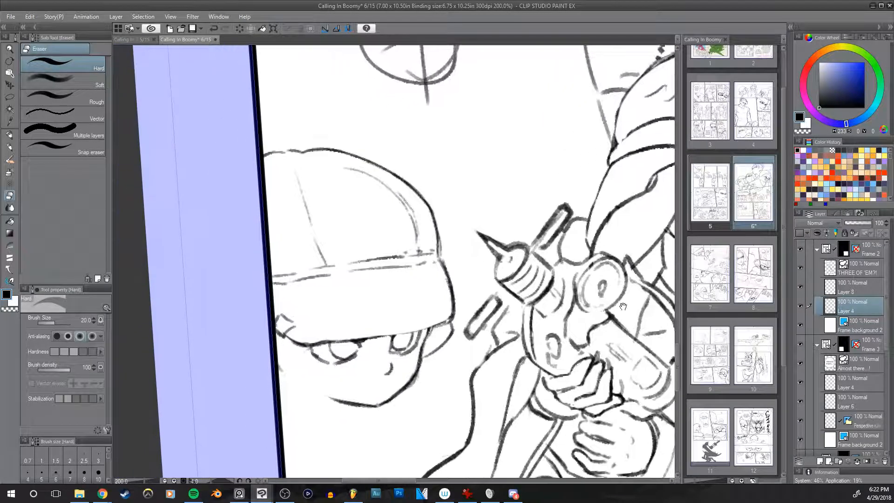
pyautogui.press('p')
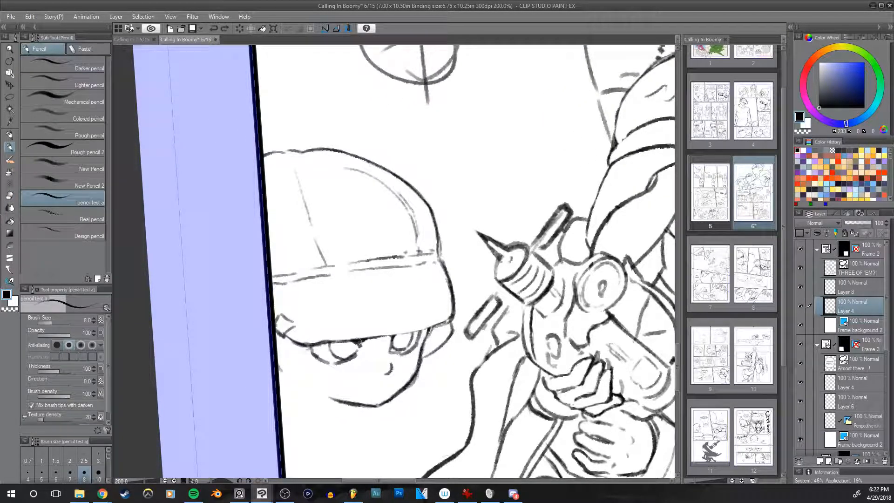
pyautogui.moveTo(399, 335); pyautogui.dragTo(452, 319)
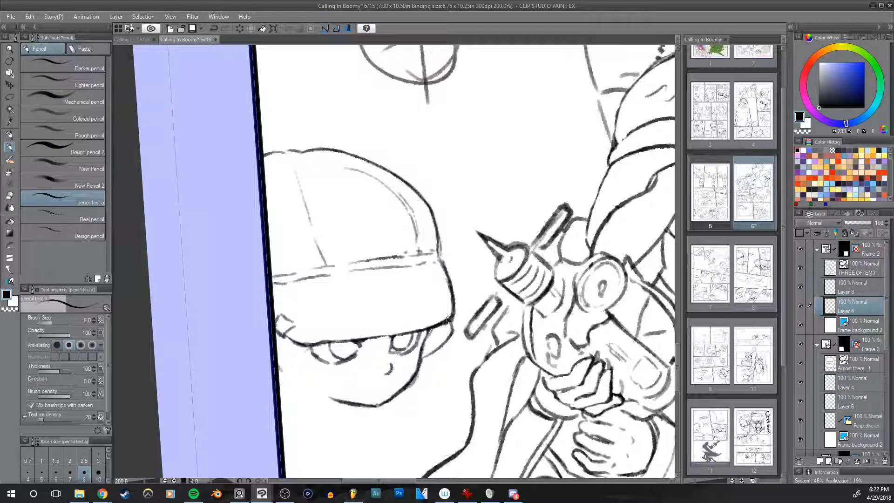
pyautogui.press('h')
pyautogui.moveTo(576, 332); pyautogui.dragTo(548, 336)
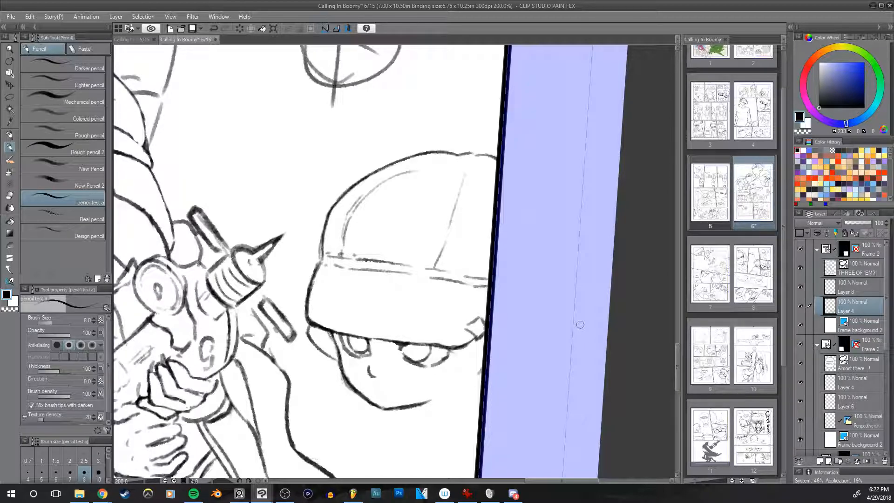
# Step: Add short seam marks at the hat's peak and try seam curves along the crown, undoing the curves
pyautogui.moveTo(455, 159); pyautogui.dragTo(463, 166)
pyautogui.moveTo(472, 165)
pyautogui.mouseDown()
pyautogui.moveTo(481, 160)
pyautogui.moveTo(468, 153)
pyautogui.moveTo(467, 165)
pyautogui.moveTo(481, 159)
pyautogui.mouseUp()
pyautogui.moveTo(369, 195); pyautogui.dragTo(442, 154)
pyautogui.hotkey('ctrl', 'z')
pyautogui.moveTo(373, 188); pyautogui.dragTo(457, 154)
pyautogui.hotkey('ctrl', 'z')
pyautogui.moveTo(398, 176); pyautogui.dragTo(449, 158)
pyautogui.hotkey('ctrl', 'z')
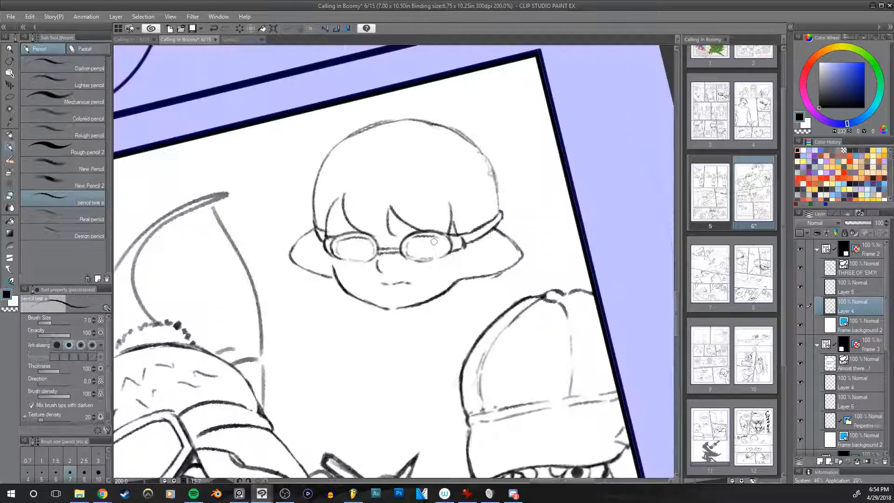
# Step: Refine the hinge of the bowl-haired character's glasses beside the ear at pencil size 7, checking the mirrored view
pyautogui.moveTo(543, 207); pyautogui.dragTo(567, 199)
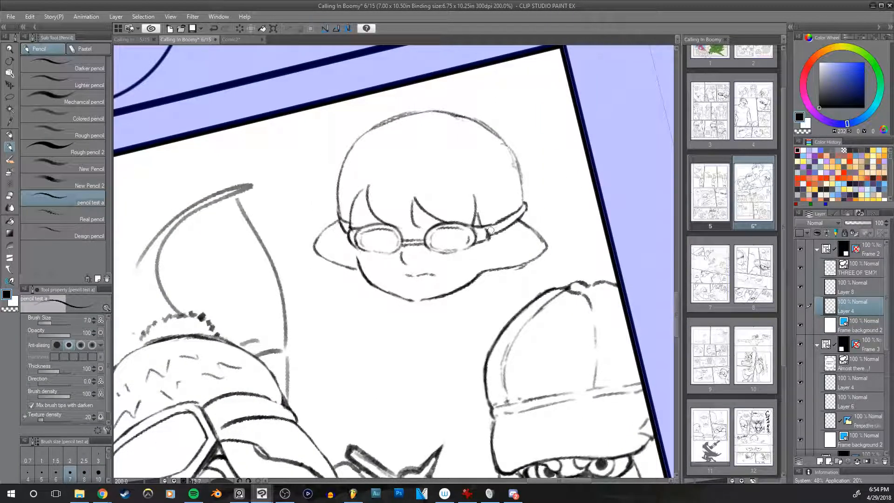
pyautogui.moveTo(481, 230); pyautogui.dragTo(499, 241)
pyautogui.hotkey('ctrl', 'z')
pyautogui.moveTo(494, 235)
pyautogui.mouseDown()
pyautogui.moveTo(497, 242)
pyautogui.moveTo(491, 233)
pyautogui.mouseUp()
pyautogui.press('e')
pyautogui.press('h')
pyautogui.press('h')
pyautogui.press('h')
pyautogui.moveTo(615, 266)
pyautogui.mouseDown()
pyautogui.moveTo(605, 293)
pyautogui.moveTo(558, 265)
pyautogui.mouseUp()
pyautogui.press('h')
pyautogui.press('p')
# Step: Darken the outline of the bowl-haired character's hair with the pencil at size 12
pyautogui.scroll(-4, 544, 252)
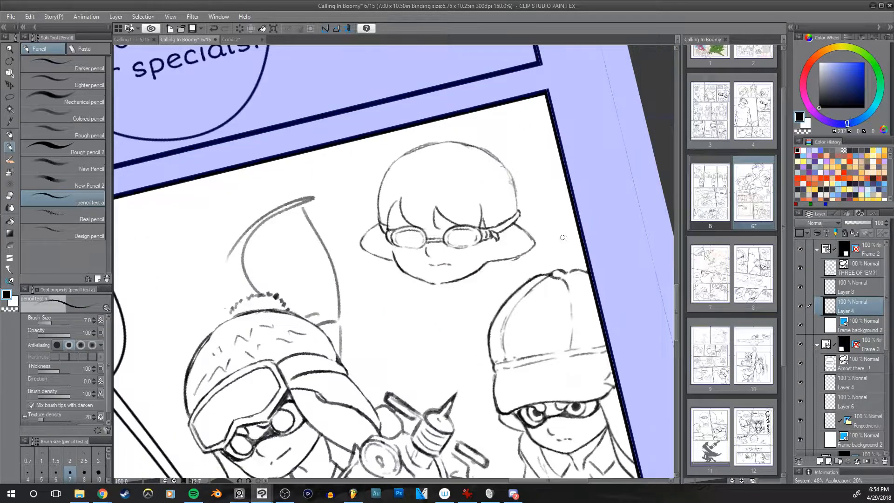
pyautogui.moveTo(549, 267)
pyautogui.mouseDown()
pyautogui.moveTo(527, 238)
pyautogui.moveTo(556, 282)
pyautogui.mouseUp()
pyautogui.press(']')
pyautogui.press(']')
pyautogui.press(']')
pyautogui.press(']')
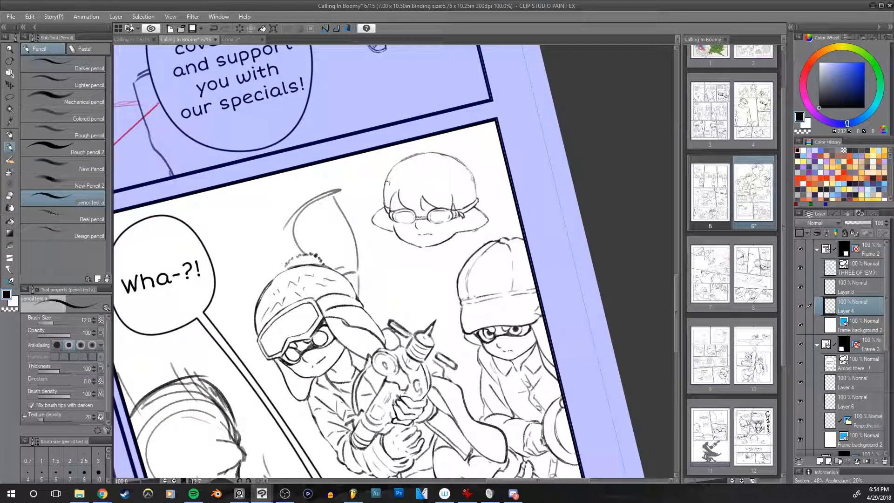
pyautogui.press('[')
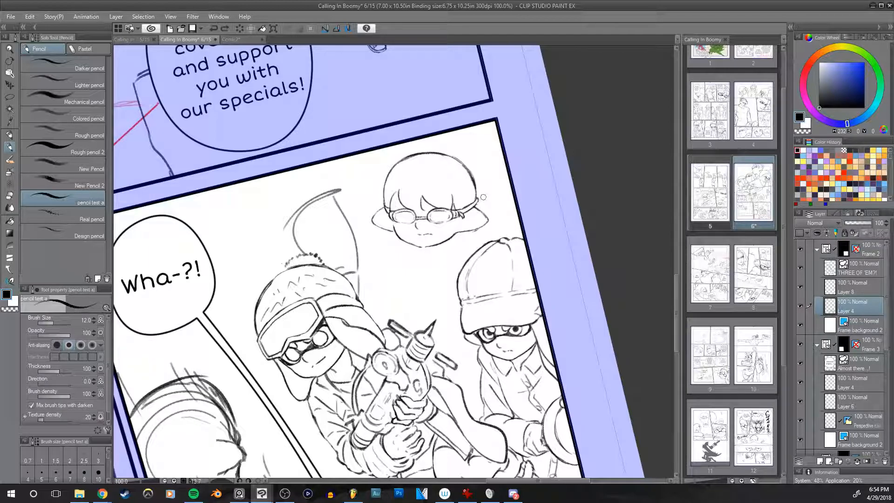
pyautogui.scroll(-1, 493, 168)
pyautogui.moveTo(571, 228); pyautogui.dragTo(548, 216)
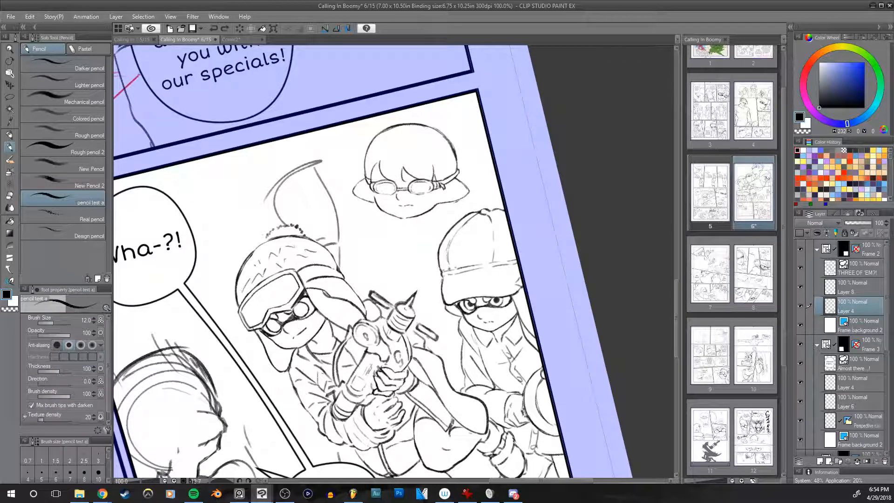
# Step: Sketch the V-shaped collar and the sloping shoulder lines beneath the bowl-haired character's head
pyautogui.hotkey('ctrl', 'z')
pyautogui.moveTo(381, 210); pyautogui.dragTo(371, 213)
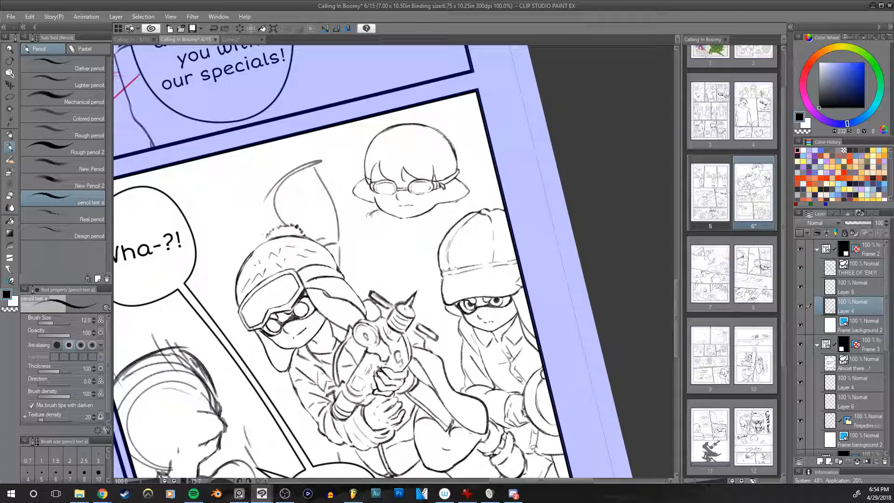
pyautogui.hotkey('ctrl', 'z')
pyautogui.moveTo(419, 217)
pyautogui.mouseDown()
pyautogui.moveTo(427, 214)
pyautogui.moveTo(403, 228)
pyautogui.moveTo(407, 234)
pyautogui.mouseUp()
pyautogui.moveTo(407, 234); pyautogui.dragTo(412, 230)
pyautogui.moveTo(371, 214); pyautogui.dragTo(354, 229)
pyautogui.moveTo(372, 215); pyautogui.dragTo(344, 240)
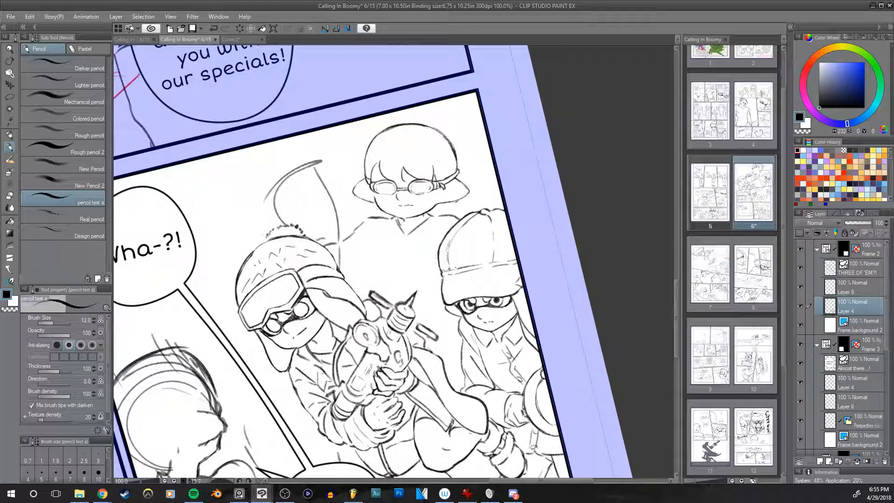
# Step: Sketch the raised arm and side lines beside the bowl-haired character's shoulder, checking the mirrored view
pyautogui.moveTo(351, 201); pyautogui.dragTo(352, 269)
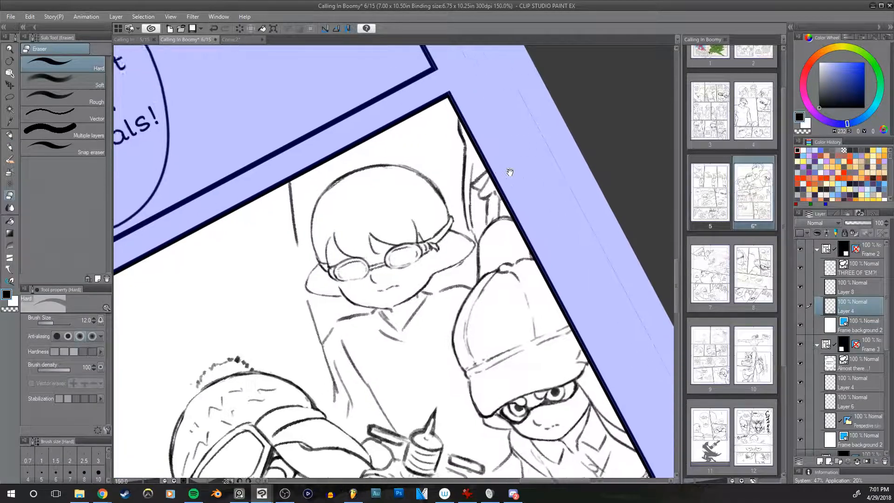
pyautogui.press('h')
pyautogui.moveTo(509, 172); pyautogui.dragTo(522, 134)
pyautogui.press('h')
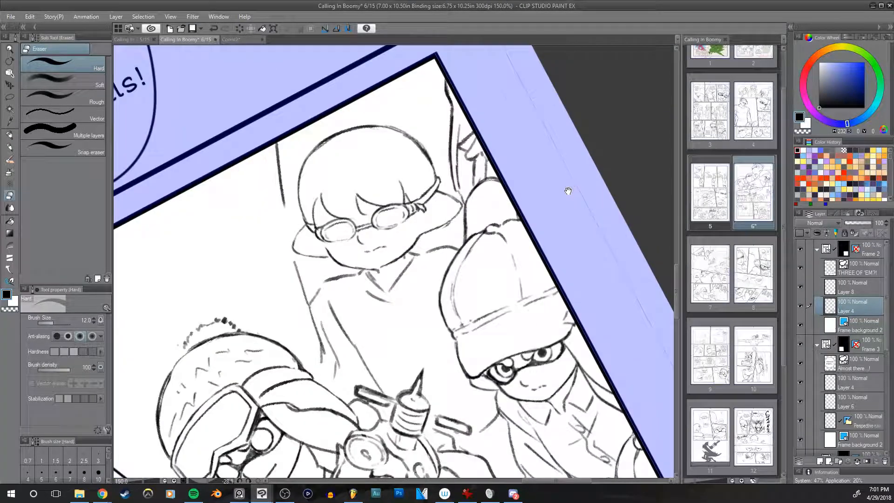
# Step: Sketch the gripping hand and wrist raised beside the bowl-haired character's head with the pencil at size 12
pyautogui.moveTo(568, 192); pyautogui.dragTo(542, 225)
pyautogui.press('p')
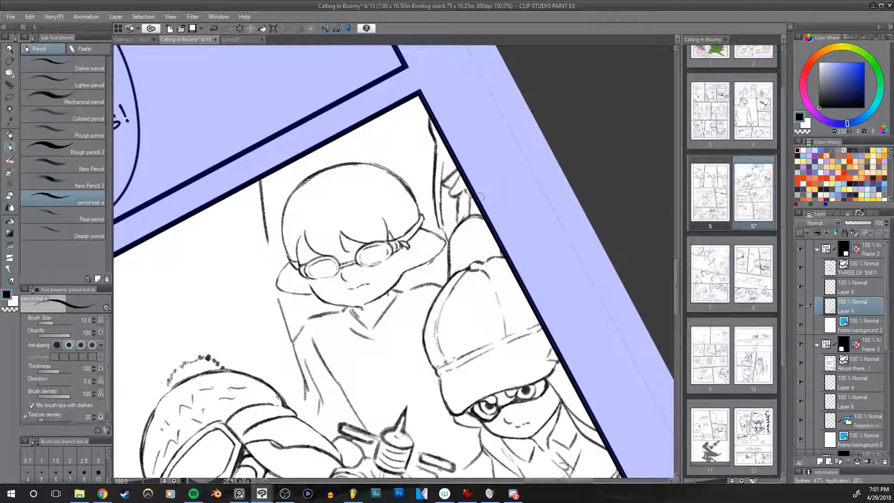
pyautogui.moveTo(411, 172); pyautogui.dragTo(524, 147)
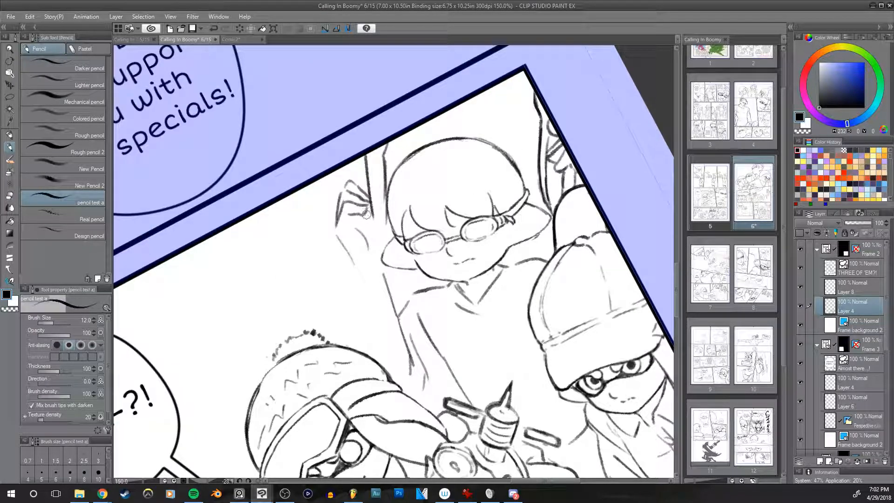
pyautogui.moveTo(346, 230); pyautogui.dragTo(342, 240)
# Step: Draw a round-ended cylinder with a curved lower band between the raised hand and the goggled character's hat, undoing misplaced strokes
pyautogui.moveTo(327, 259)
pyautogui.mouseDown()
pyautogui.moveTo(339, 241)
pyautogui.moveTo(377, 259)
pyautogui.moveTo(319, 302)
pyautogui.moveTo(322, 269)
pyautogui.moveTo(318, 309)
pyautogui.mouseUp()
pyautogui.hotkey('ctrl', 'z')
pyautogui.moveTo(320, 281)
pyautogui.mouseDown()
pyautogui.moveTo(315, 320)
pyautogui.moveTo(316, 308)
pyautogui.moveTo(368, 327)
pyautogui.mouseUp()
pyautogui.moveTo(372, 260); pyautogui.dragTo(376, 333)
pyautogui.hotkey('ctrl', 'z')
pyautogui.moveTo(371, 291); pyautogui.dragTo(377, 336)
pyautogui.moveTo(317, 313)
pyautogui.mouseDown()
pyautogui.moveTo(326, 333)
pyautogui.moveTo(366, 329)
pyautogui.moveTo(323, 319)
pyautogui.moveTo(318, 327)
pyautogui.moveTo(364, 345)
pyautogui.moveTo(353, 322)
pyautogui.moveTo(314, 323)
pyautogui.moveTo(370, 338)
pyautogui.moveTo(363, 318)
pyautogui.moveTo(368, 352)
pyautogui.mouseUp()
pyautogui.hotkey('ctrl', 'z')
pyautogui.hotkey('ctrl', 'z')
pyautogui.moveTo(374, 320)
pyautogui.mouseDown()
pyautogui.moveTo(361, 350)
pyautogui.moveTo(338, 324)
pyautogui.moveTo(363, 312)
pyautogui.moveTo(370, 327)
pyautogui.moveTo(351, 313)
pyautogui.moveTo(344, 325)
pyautogui.moveTo(321, 320)
pyautogui.moveTo(340, 316)
pyautogui.moveTo(359, 329)
pyautogui.moveTo(325, 325)
pyautogui.moveTo(327, 309)
pyautogui.moveTo(309, 315)
pyautogui.moveTo(313, 271)
pyautogui.moveTo(319, 310)
pyautogui.moveTo(321, 247)
pyautogui.mouseUp()
pyautogui.press('e')
pyautogui.hotkey('ctrl', 'z')
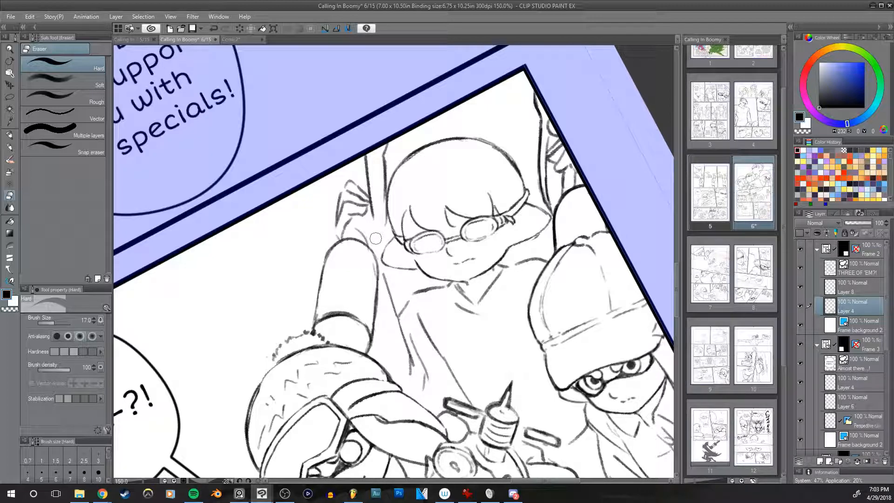
# Step: Draw the rounded fingertip shape above the raised hand and erase its overlapping lines at eraser size 12
pyautogui.press('p')
pyautogui.moveTo(402, 226); pyautogui.dragTo(389, 252)
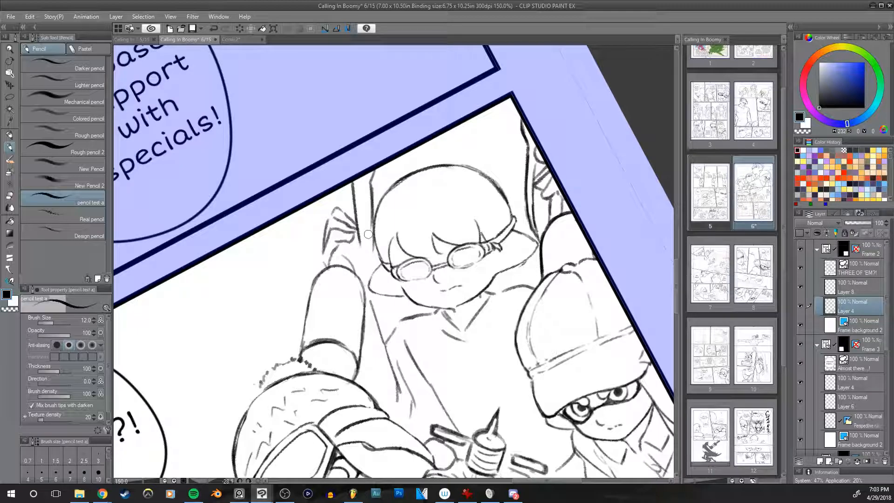
pyautogui.moveTo(500, 245)
pyautogui.mouseDown()
pyautogui.moveTo(481, 184)
pyautogui.moveTo(482, 212)
pyautogui.mouseUp()
pyautogui.moveTo(317, 176); pyautogui.dragTo(330, 162)
pyautogui.hotkey('ctrl', 'z')
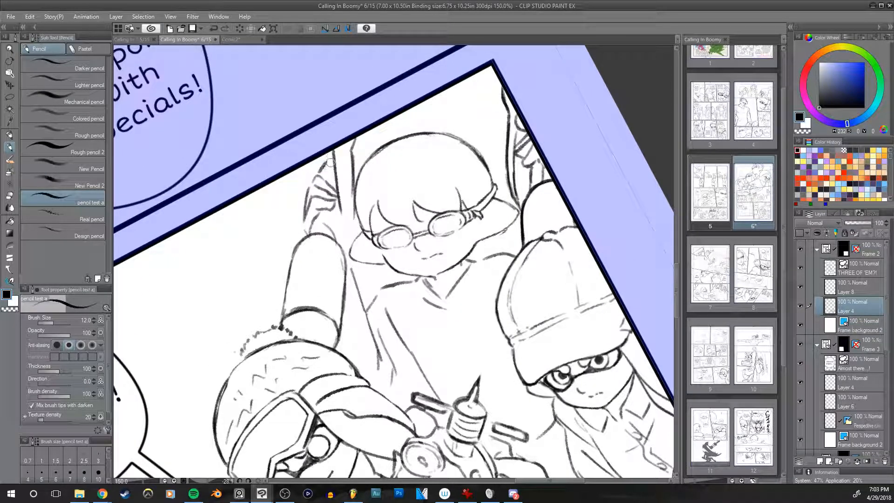
pyautogui.hotkey('ctrl', 'z')
pyautogui.moveTo(314, 171); pyautogui.dragTo(318, 156)
pyautogui.moveTo(318, 154)
pyautogui.mouseDown()
pyautogui.moveTo(324, 173)
pyautogui.moveTo(312, 178)
pyautogui.mouseUp()
pyautogui.hotkey('ctrl', 'z')
pyautogui.press('e')
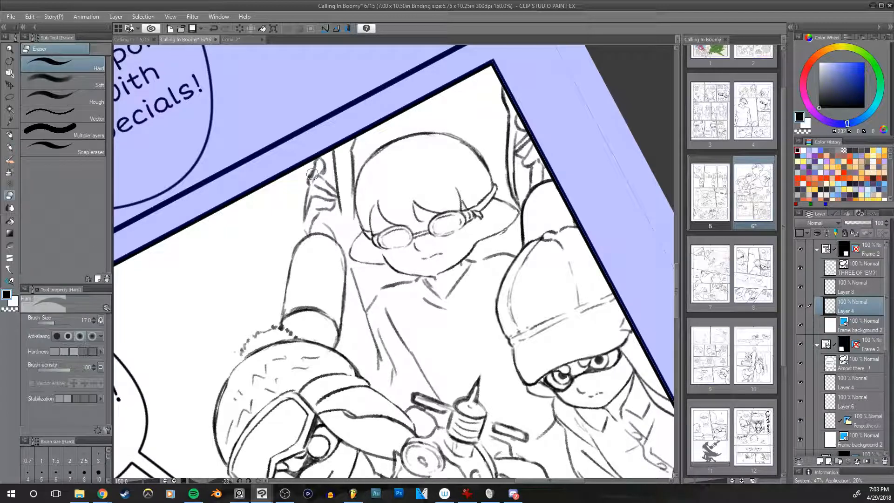
pyautogui.moveTo(312, 176); pyautogui.dragTo(321, 171)
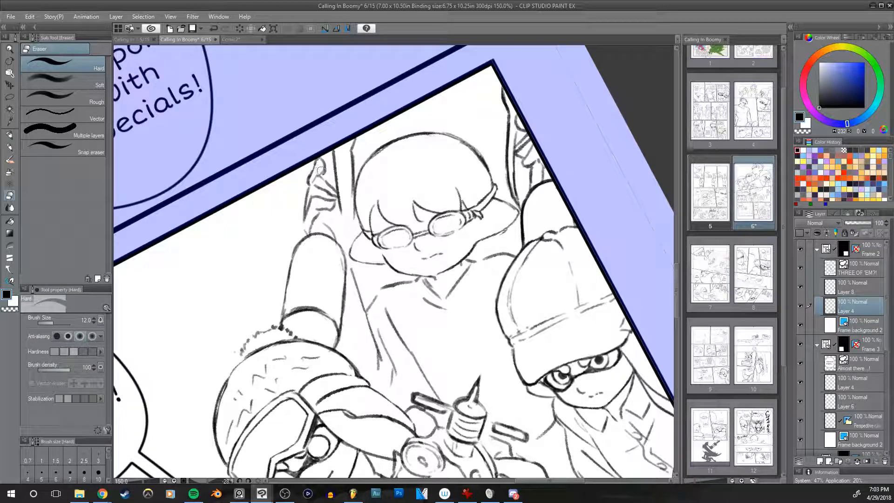
pyautogui.press('h')
pyautogui.moveTo(466, 263); pyautogui.dragTo(442, 272)
pyautogui.press('h')
pyautogui.press('p')
pyautogui.moveTo(411, 186); pyautogui.dragTo(452, 207)
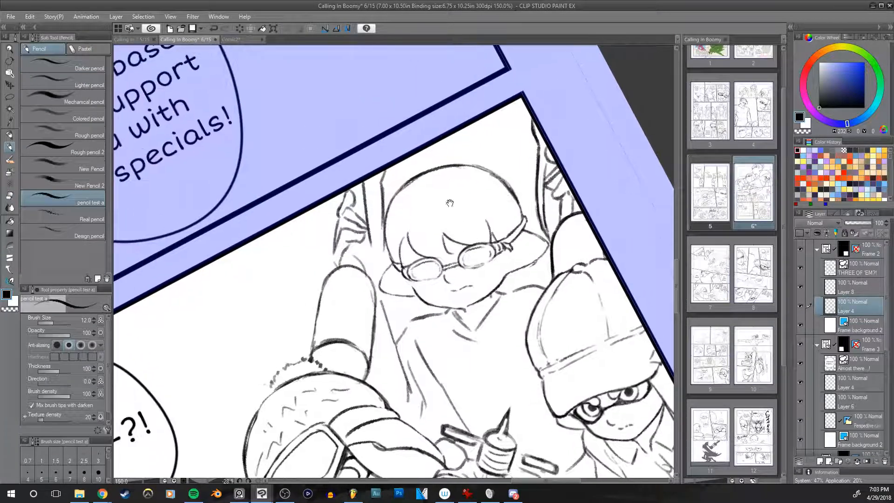
# Step: Erase the long line between the raised hand and the bowl-haired head, checking the mirrored view
pyautogui.press('o')
pyautogui.press('p')
pyautogui.hotkey('ctrl', 'z')
pyautogui.moveTo(501, 214); pyautogui.dragTo(492, 228)
pyautogui.press('e')
pyautogui.moveTo(360, 263)
pyautogui.mouseDown()
pyautogui.moveTo(356, 202)
pyautogui.moveTo(359, 233)
pyautogui.mouseUp()
pyautogui.moveTo(417, 219); pyautogui.dragTo(393, 169)
pyautogui.press('h')
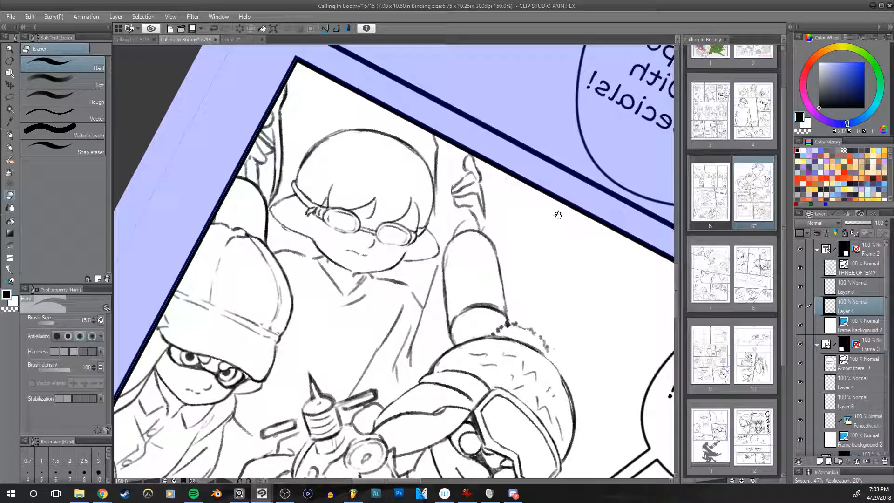
pyautogui.moveTo(559, 216); pyautogui.dragTo(522, 239)
pyautogui.press('h')
pyautogui.moveTo(517, 204); pyautogui.dragTo(490, 190)
pyautogui.press('p')
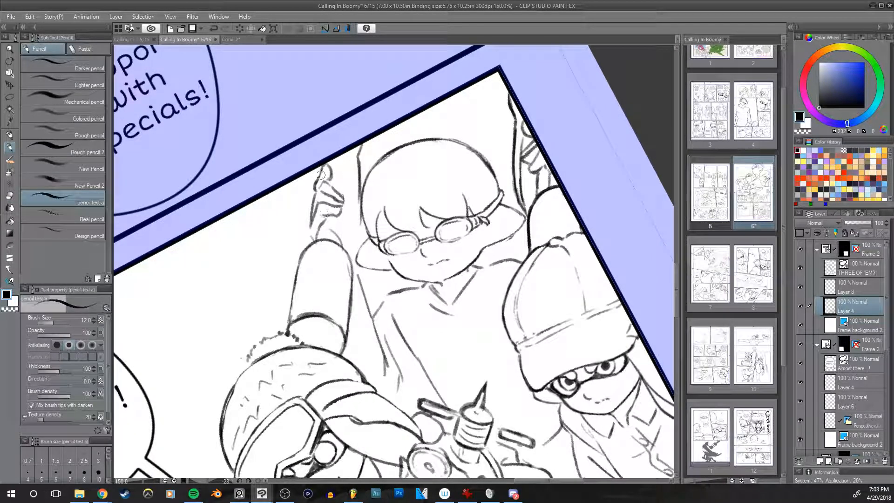
# Step: Draw the curved outer line around the raised hand down to the cylinder, undoing misplaced strokes and checking the mirrored view
pyautogui.moveTo(313, 240)
pyautogui.mouseDown()
pyautogui.moveTo(323, 147)
pyautogui.moveTo(309, 217)
pyautogui.mouseUp()
pyautogui.hotkey('ctrl', 'z')
pyautogui.hotkey('ctrl', 'z')
pyautogui.moveTo(320, 163)
pyautogui.mouseDown()
pyautogui.moveTo(308, 214)
pyautogui.moveTo(313, 239)
pyautogui.moveTo(320, 166)
pyautogui.mouseUp()
pyautogui.hotkey('ctrl', 'z')
pyautogui.press('[')
pyautogui.press('[')
pyautogui.press('e')
pyautogui.press('h')
pyautogui.moveTo(543, 240)
pyautogui.mouseDown()
pyautogui.moveTo(530, 210)
pyautogui.moveTo(547, 243)
pyautogui.mouseUp()
pyautogui.press('h')
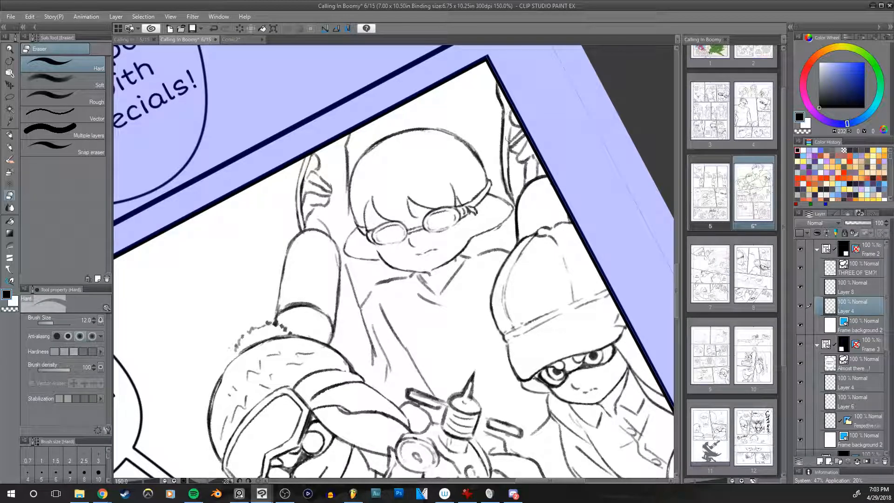
# Step: Redraw the long line beside the other raised hand at the panel's edge with the pencil at size 8
pyautogui.press('p')
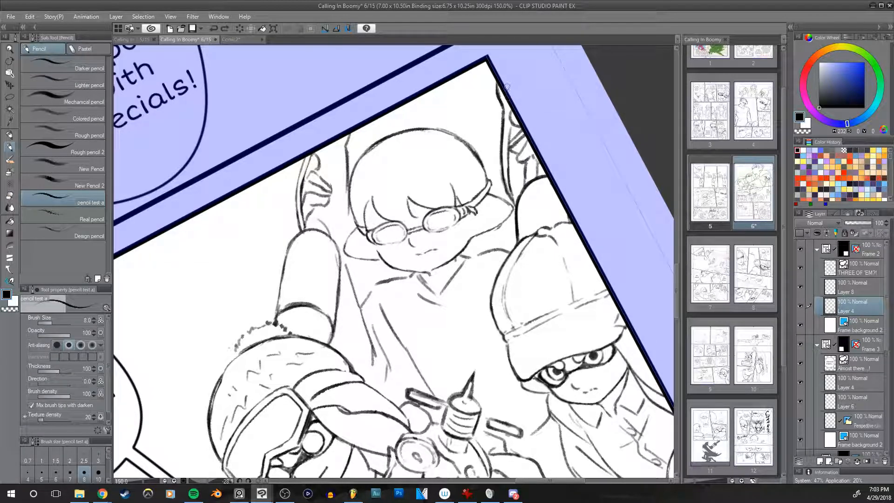
pyautogui.hotkey('ctrl', 'z')
pyautogui.moveTo(511, 105)
pyautogui.mouseDown()
pyautogui.moveTo(505, 157)
pyautogui.moveTo(517, 189)
pyautogui.mouseUp()
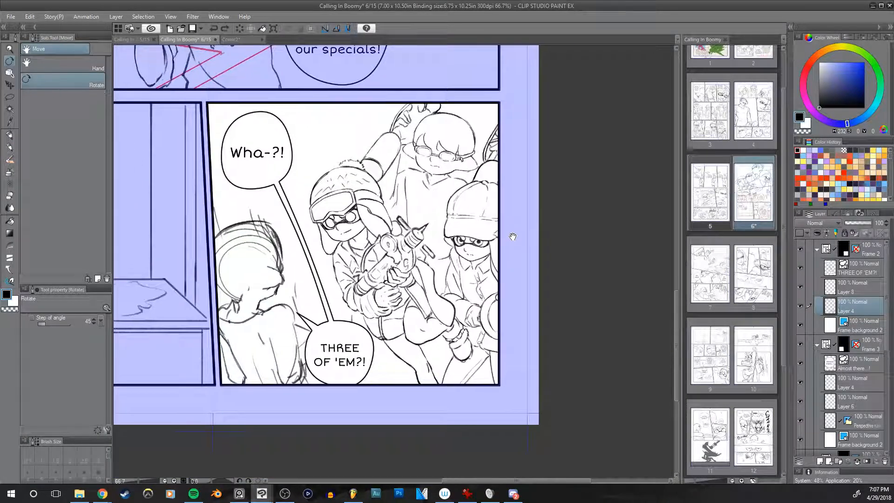
pyautogui.moveTo(500, 254); pyautogui.dragTo(464, 289)
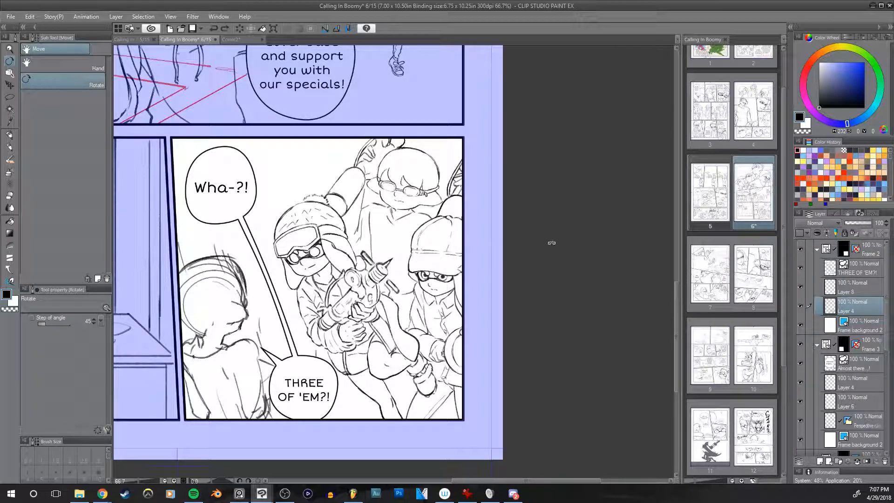
pyautogui.hotkey('alt', 'Tab')
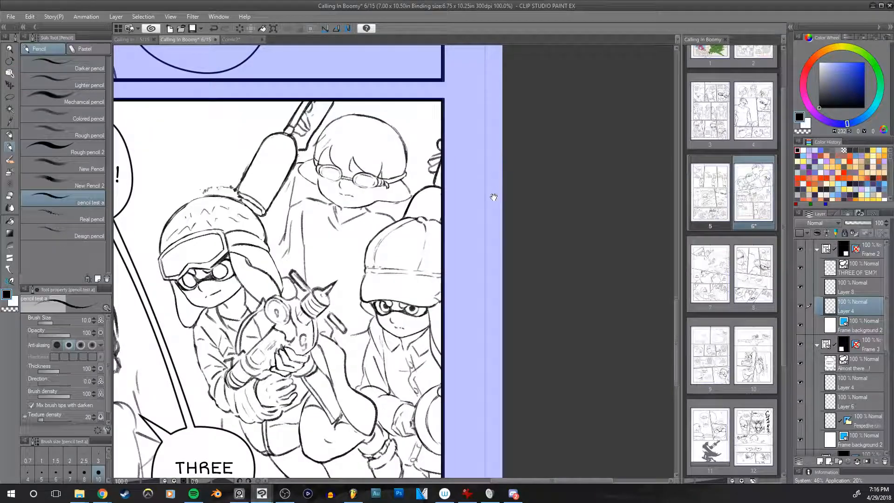
# Step: Touch up the lines between the cylinder's top and the bowl-haired character's shoulder, checking the mirrored view
pyautogui.scroll(2, 305, 163)
pyautogui.moveTo(305, 163)
pyautogui.mouseDown()
pyautogui.moveTo(292, 164)
pyautogui.moveTo(302, 163)
pyautogui.mouseUp()
pyautogui.press('h')
pyautogui.moveTo(577, 159); pyautogui.dragTo(547, 150)
pyautogui.press('h')
pyautogui.moveTo(519, 221); pyautogui.dragTo(524, 180)
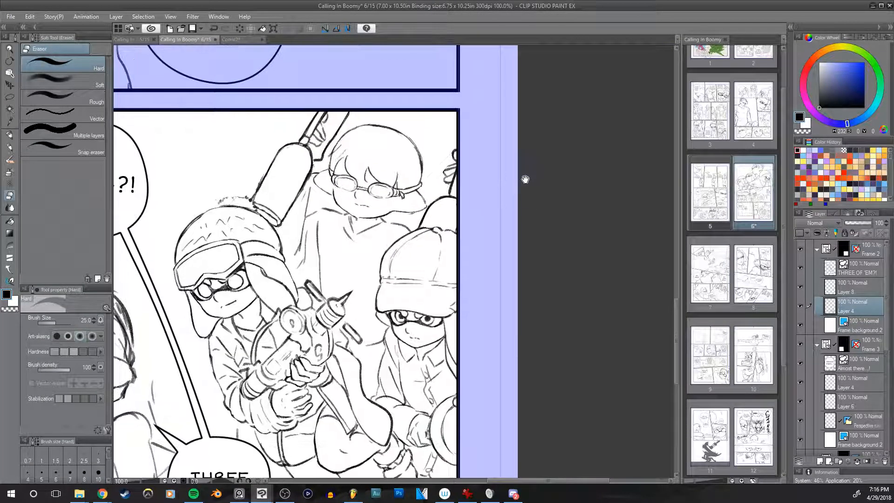
# Step: Try small pencil adjustments to the fingers of the hand gripping the cylinder at size 10, undoing the strokes
pyautogui.press('p')
pyautogui.moveTo(323, 125); pyautogui.dragTo(334, 119)
pyautogui.hotkey('ctrl', 'z')
pyautogui.hotkey('ctrl', 'z')
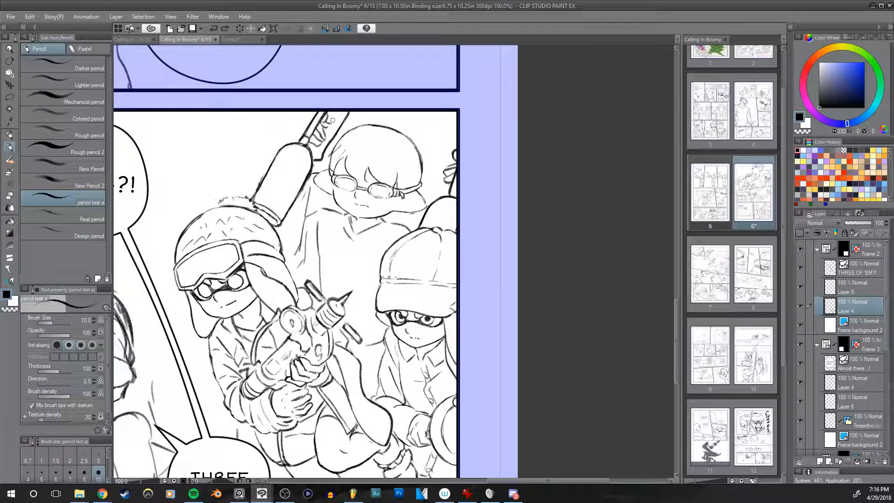
pyautogui.scroll(1, 498, 225)
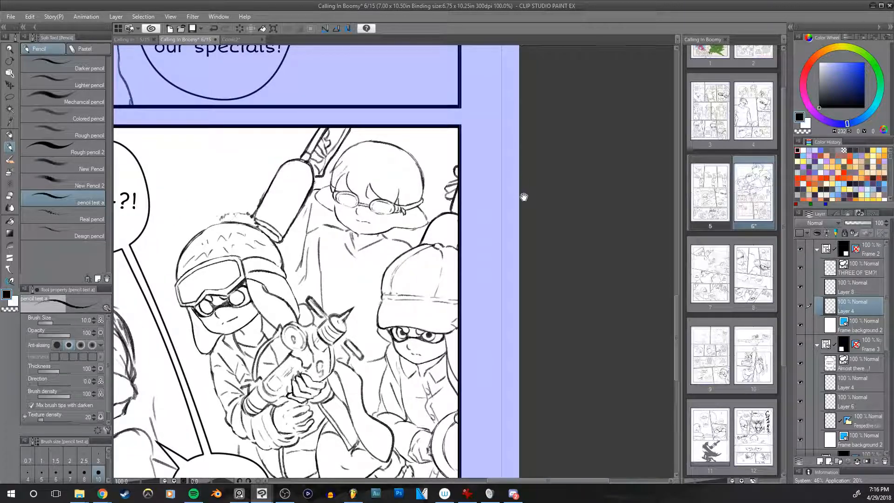
pyautogui.press('e')
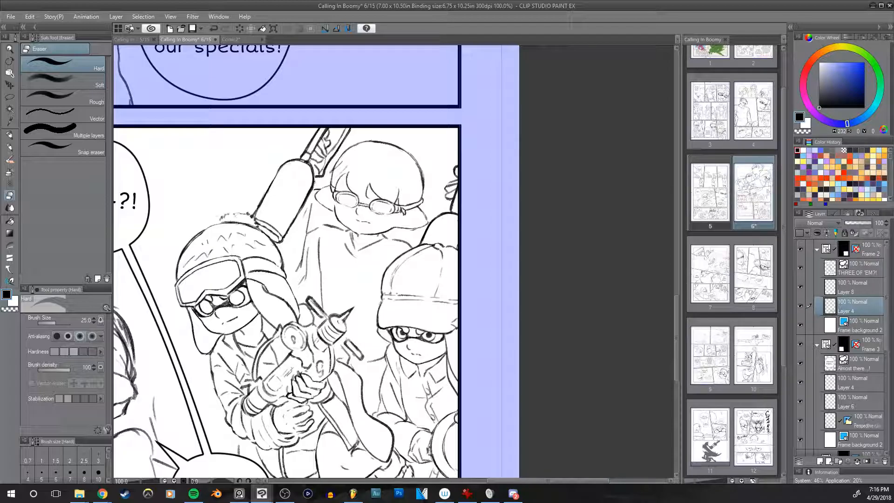
pyautogui.moveTo(399, 217); pyautogui.dragTo(440, 219)
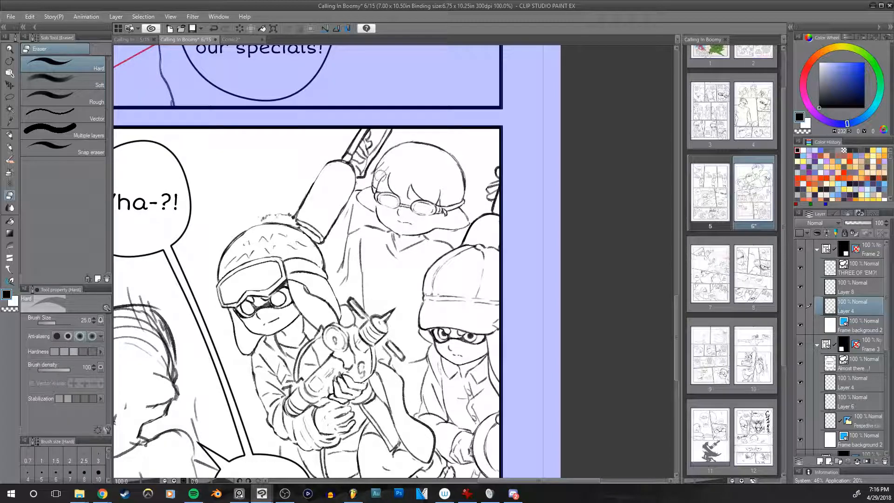
pyautogui.press('p')
pyautogui.hotkey('ctrl', 'z')
pyautogui.moveTo(310, 186)
pyautogui.mouseDown()
pyautogui.moveTo(327, 165)
pyautogui.moveTo(354, 186)
pyautogui.mouseUp()
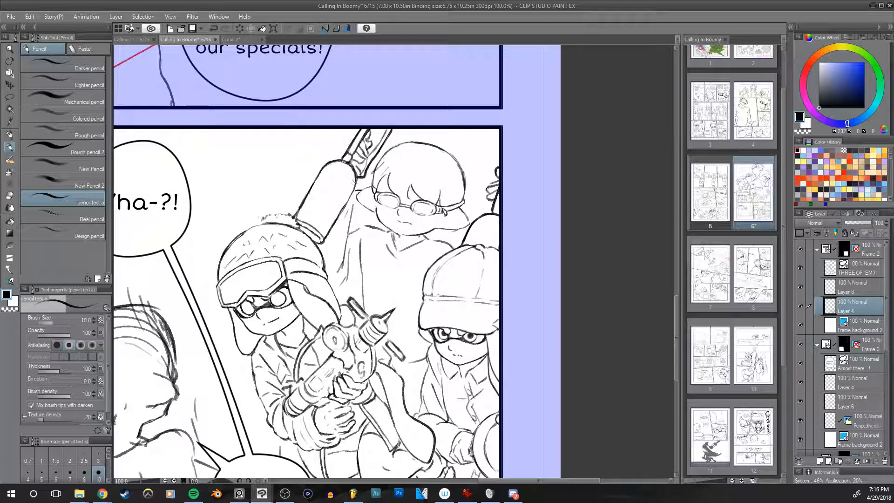
# Step: Redraw the top outline of the foreground character's head with the pencil at size 15, undoing misplaced strokes
pyautogui.moveTo(356, 326); pyautogui.dragTo(547, 216)
pyautogui.press(']')
pyautogui.press(']')
pyautogui.moveTo(266, 218); pyautogui.dragTo(326, 196)
pyautogui.hotkey('ctrl', 'z')
pyautogui.hotkey('ctrl', 'z')
pyautogui.hotkey('ctrl', 'z')
pyautogui.hotkey('ctrl', 'z')
pyautogui.hotkey('ctrl', 'z')
pyautogui.moveTo(265, 219)
pyautogui.mouseDown()
pyautogui.moveTo(321, 193)
pyautogui.moveTo(330, 200)
pyautogui.mouseUp()
pyautogui.hotkey('ctrl', 'z')
# Step: Erase the rough construction and hair lines inside the foreground character's head with the hard eraser at size 40
pyautogui.press('e')
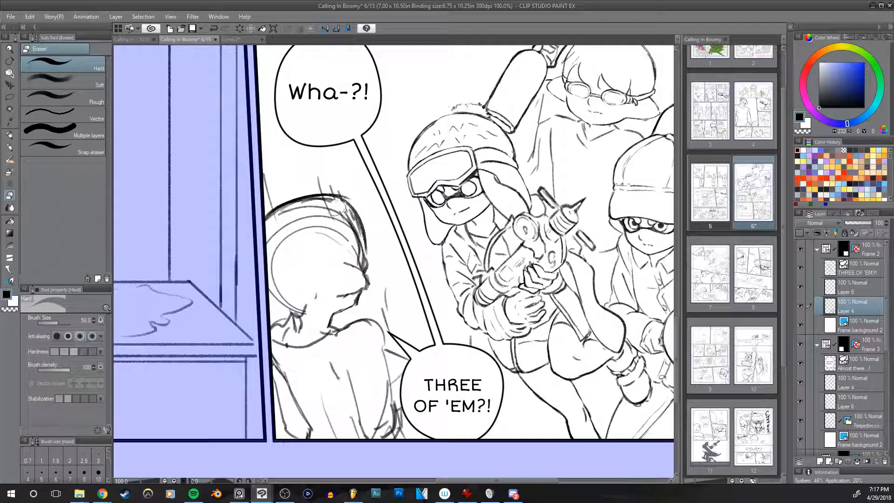
pyautogui.press('[')
pyautogui.moveTo(272, 220)
pyautogui.mouseDown()
pyautogui.moveTo(322, 203)
pyautogui.moveTo(340, 215)
pyautogui.moveTo(356, 251)
pyautogui.moveTo(300, 217)
pyautogui.moveTo(288, 224)
pyautogui.moveTo(290, 243)
pyautogui.moveTo(313, 259)
pyautogui.mouseUp()
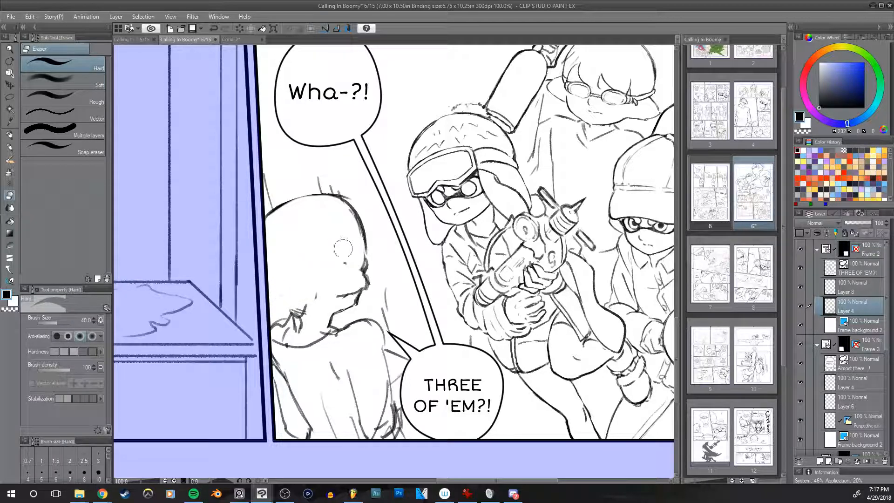
pyautogui.moveTo(299, 308); pyautogui.dragTo(309, 271)
# Step: Draw the rounded hairline around the foreground character's cheek with the pencil at size 15, undoing the first attempt
pyautogui.press('p')
pyautogui.moveTo(338, 228)
pyautogui.mouseDown()
pyautogui.moveTo(335, 240)
pyautogui.moveTo(382, 255)
pyautogui.mouseUp()
pyautogui.hotkey('ctrl', 'z')
pyautogui.moveTo(362, 218)
pyautogui.mouseDown()
pyautogui.moveTo(340, 224)
pyautogui.moveTo(379, 216)
pyautogui.moveTo(333, 246)
pyautogui.moveTo(350, 259)
pyautogui.mouseUp()
pyautogui.press('e')
pyautogui.press('p')
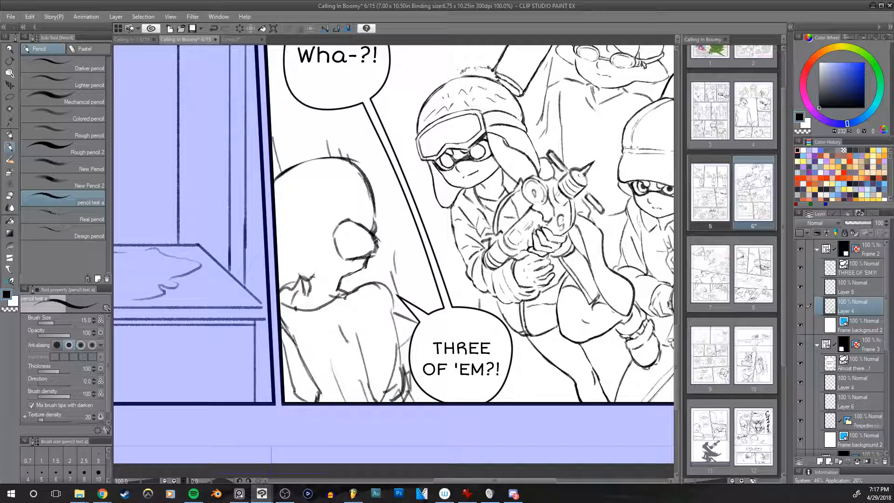
# Step: Erase the excess lines around the foreground character's cheek and chin at size 25, checking the mirrored view
pyautogui.press('e')
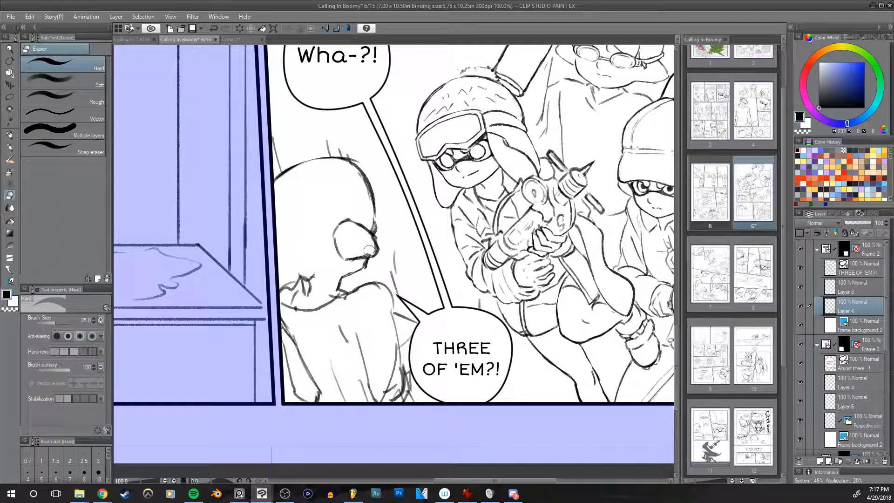
pyautogui.moveTo(360, 253)
pyautogui.mouseDown()
pyautogui.moveTo(378, 226)
pyautogui.moveTo(382, 245)
pyautogui.mouseUp()
pyautogui.press('h')
pyautogui.press('h')
pyautogui.moveTo(496, 235)
pyautogui.mouseDown()
pyautogui.moveTo(370, 249)
pyautogui.moveTo(327, 264)
pyautogui.mouseUp()
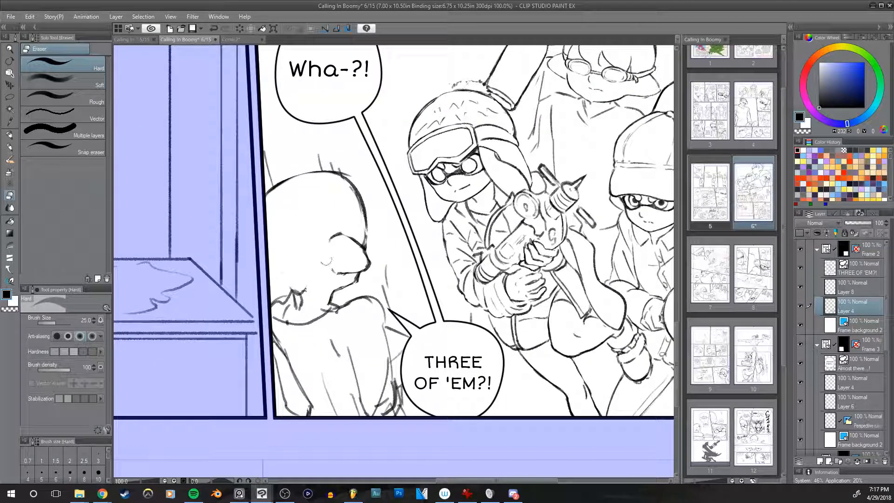
pyautogui.press('h')
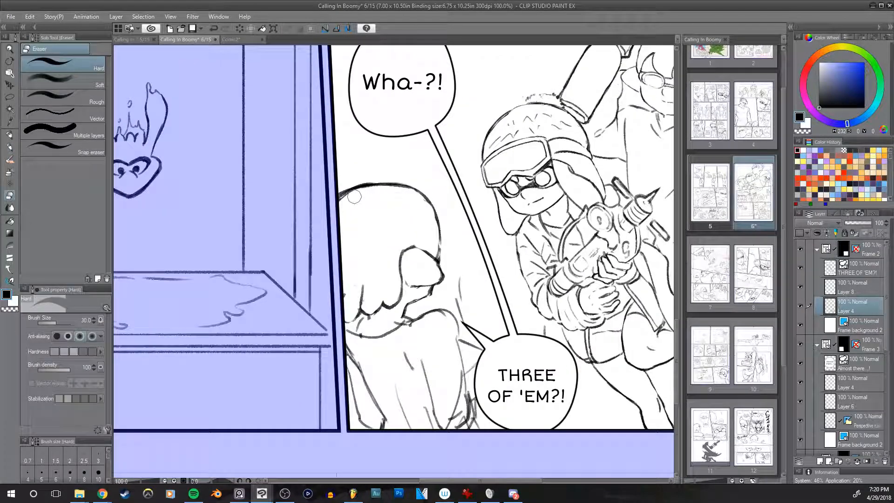
# Step: Erase the stray lines above the foreground character's hair and clean up the rough torso sketch with the eraser at size 20
pyautogui.hotkey('ctrl', 'z')
pyautogui.moveTo(359, 183); pyautogui.dragTo(427, 177)
pyautogui.moveTo(544, 236); pyautogui.dragTo(507, 207)
pyautogui.press('p')
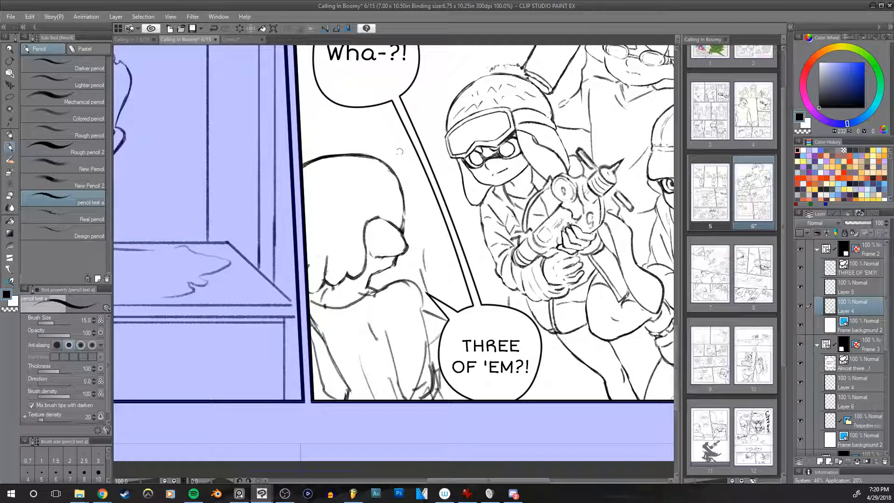
pyautogui.press('e')
pyautogui.press('[')
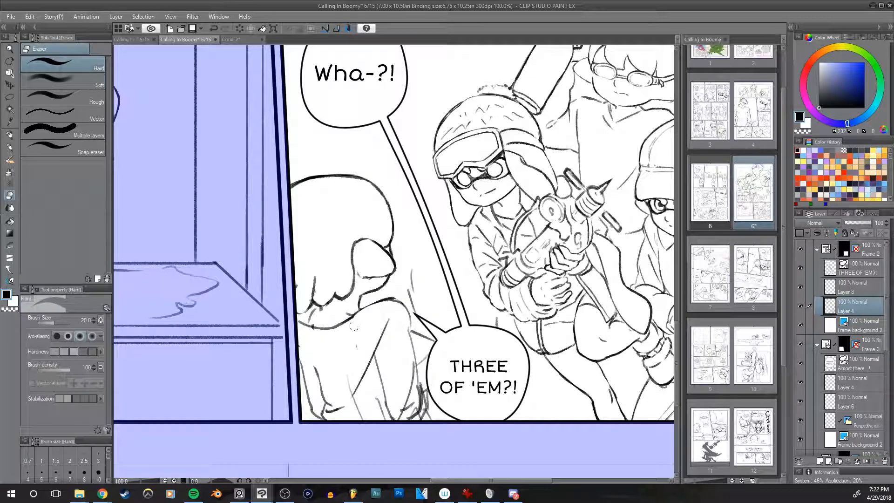
pyautogui.moveTo(457, 314); pyautogui.dragTo(463, 285)
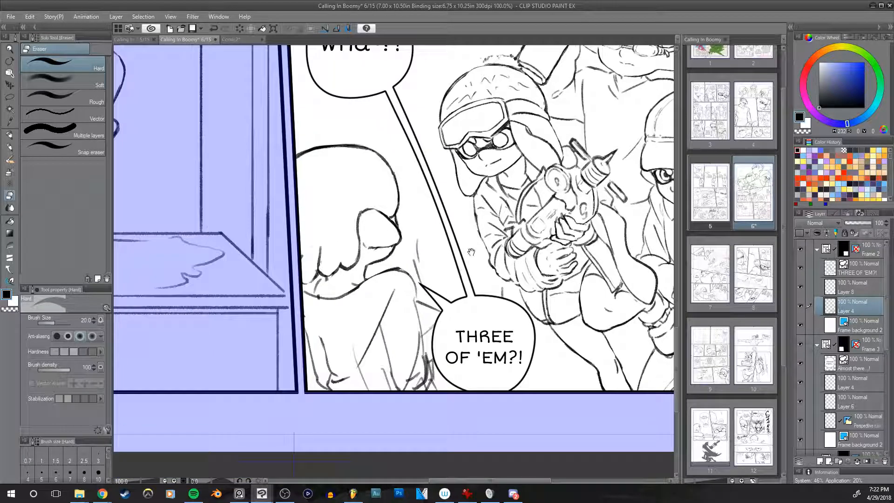
# Step: Draw the foreground character's collar line up to the shoulder with the pencil at size 10, undoing misplaced strokes
pyautogui.press('p')
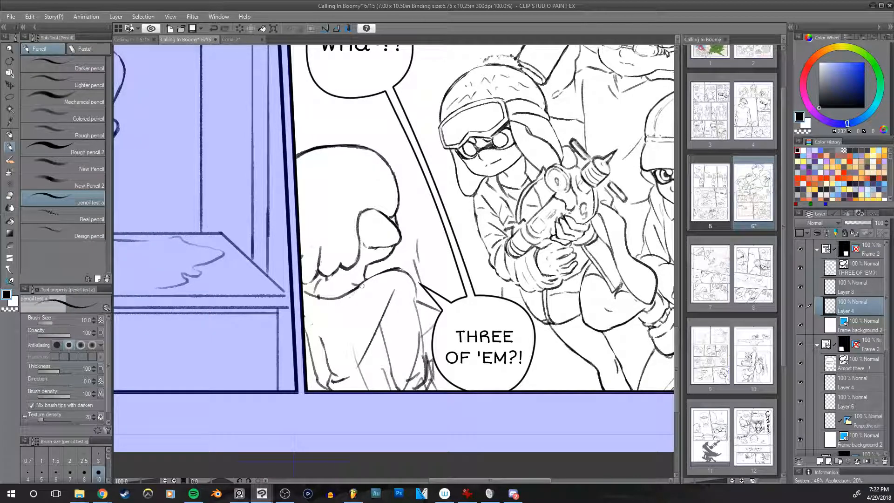
pyautogui.hotkey('ctrl', 'z')
pyautogui.moveTo(330, 309); pyautogui.dragTo(358, 287)
pyautogui.hotkey('ctrl', 'z')
pyautogui.moveTo(319, 317); pyautogui.dragTo(364, 280)
pyautogui.hotkey('ctrl', 'z')
pyautogui.hotkey('ctrl', 'z')
pyautogui.moveTo(317, 294); pyautogui.dragTo(318, 299)
pyautogui.moveTo(305, 316)
pyautogui.mouseDown()
pyautogui.moveTo(326, 355)
pyautogui.moveTo(323, 343)
pyautogui.mouseUp()
pyautogui.hotkey('ctrl', 'z')
pyautogui.hotkey('ctrl', 'z')
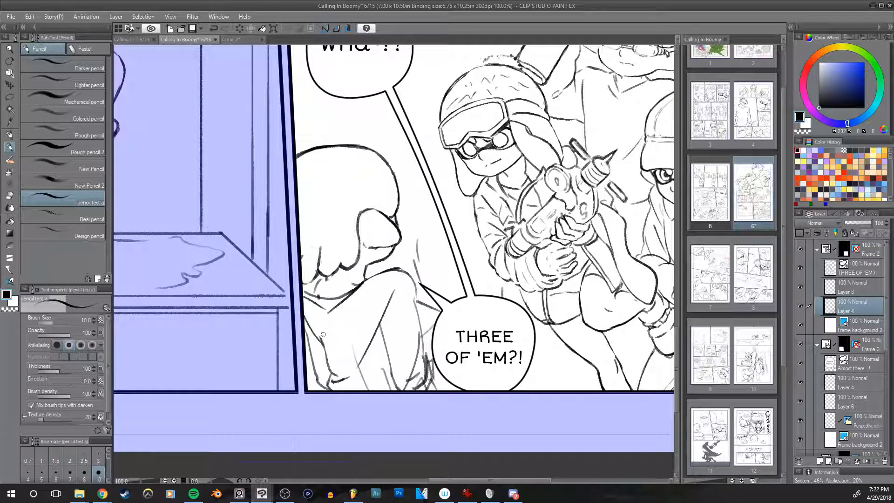
# Step: Erase the leftover fold lines inside the foreground character's torso and sleeve at size 30, checking the mirrored view
pyautogui.press('e')
pyautogui.press('h')
pyautogui.press('h')
pyautogui.moveTo(522, 289)
pyautogui.mouseDown()
pyautogui.moveTo(509, 267)
pyautogui.moveTo(479, 297)
pyautogui.mouseUp()
pyautogui.press(']')
pyautogui.moveTo(353, 336)
pyautogui.mouseDown()
pyautogui.moveTo(375, 360)
pyautogui.moveTo(358, 364)
pyautogui.moveTo(368, 386)
pyautogui.moveTo(378, 360)
pyautogui.moveTo(387, 379)
pyautogui.moveTo(419, 346)
pyautogui.moveTo(412, 325)
pyautogui.moveTo(406, 362)
pyautogui.moveTo(421, 350)
pyautogui.mouseUp()
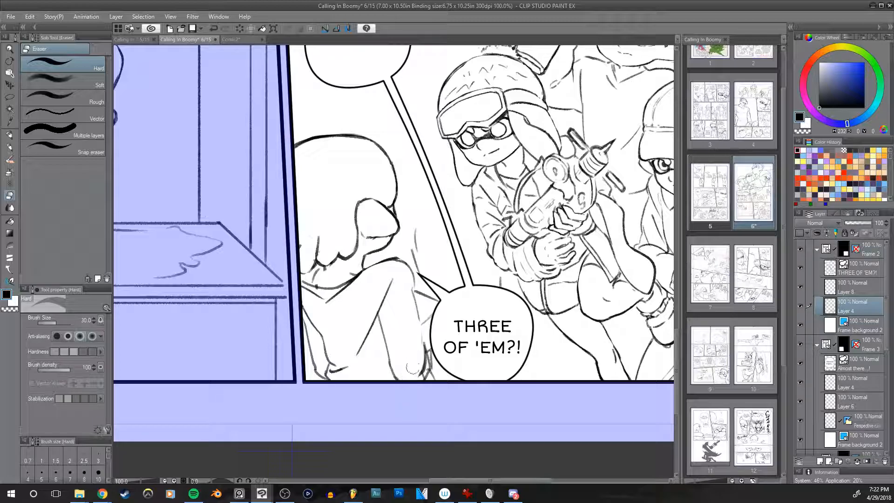
pyautogui.press('h')
pyautogui.moveTo(504, 319); pyautogui.dragTo(466, 331)
pyautogui.press('h')
# Step: Rework the foreground character's sleeve lines with the pencil at size 10 while comparing the mirrored view
pyautogui.press('p')
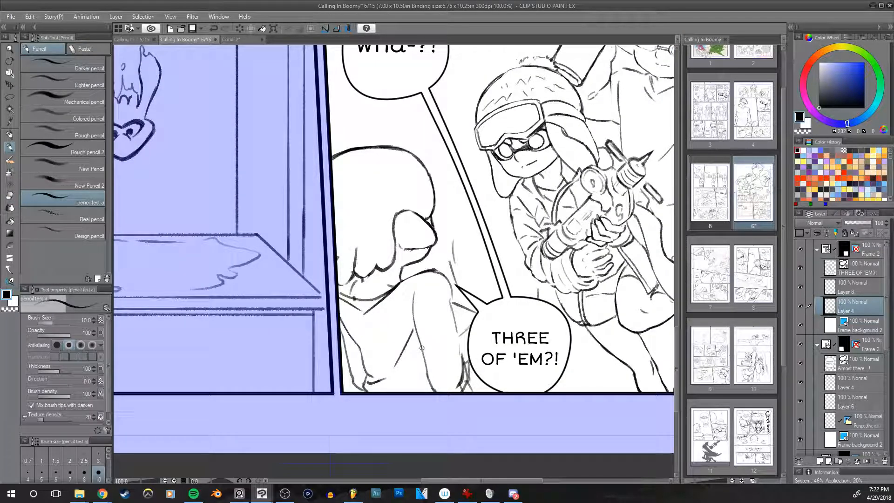
pyautogui.press('h')
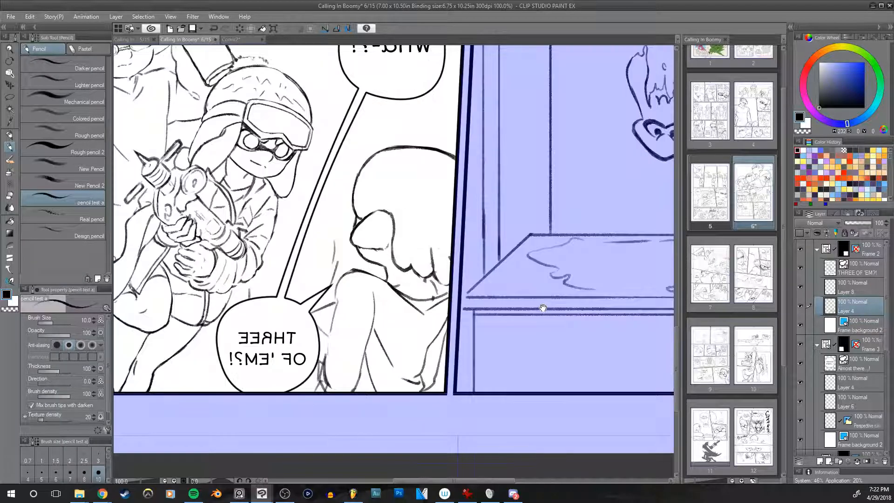
pyautogui.moveTo(406, 398); pyautogui.dragTo(378, 369)
pyautogui.press('e')
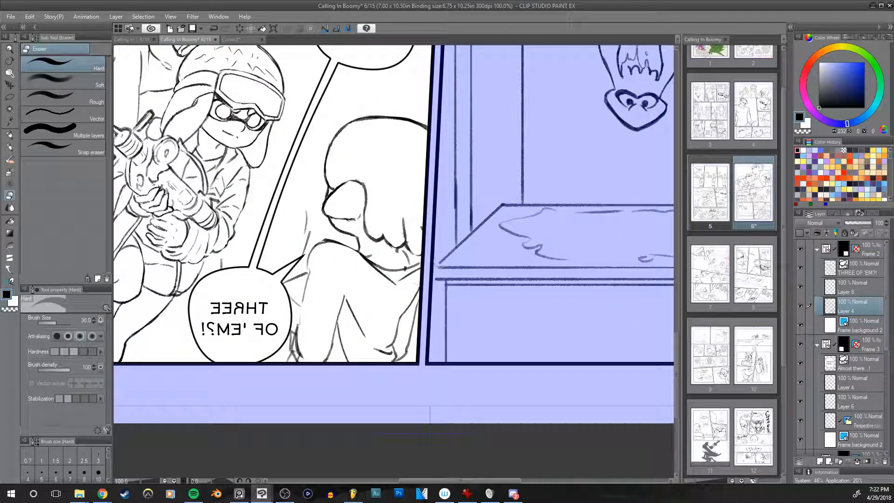
pyautogui.press('p')
pyautogui.press('h')
pyautogui.moveTo(501, 291)
pyautogui.mouseDown()
pyautogui.moveTo(465, 306)
pyautogui.moveTo(454, 356)
pyautogui.mouseUp()
pyautogui.hotkey('ctrl', 'z')
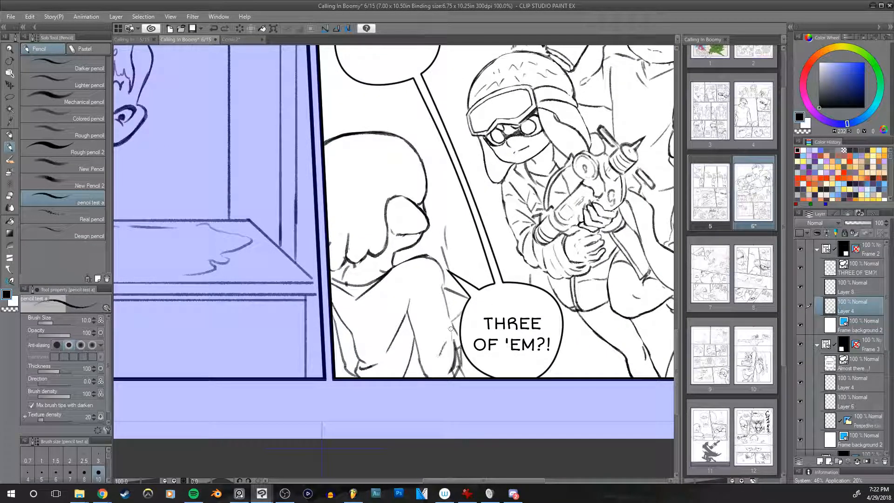
# Step: Clean up the sleeve's lower outer edge beside the speech balloon at size 25, redraw it at size 10 and check the mirrored view
pyautogui.press('e')
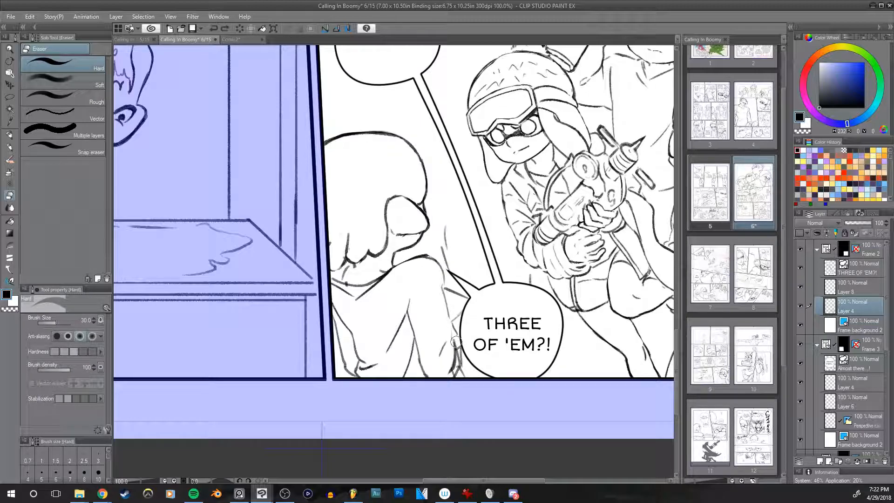
pyautogui.press('[')
pyautogui.press('p')
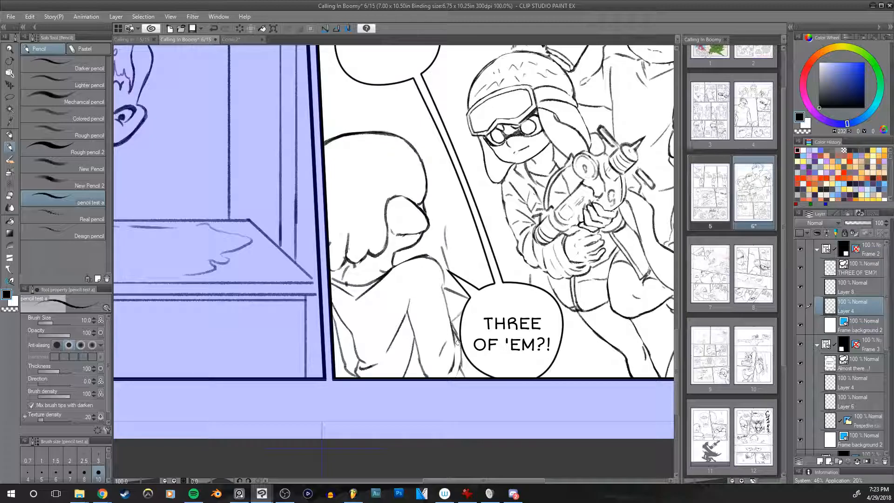
pyautogui.press('e')
pyautogui.moveTo(456, 334)
pyautogui.mouseDown()
pyautogui.moveTo(455, 321)
pyautogui.moveTo(463, 366)
pyautogui.mouseUp()
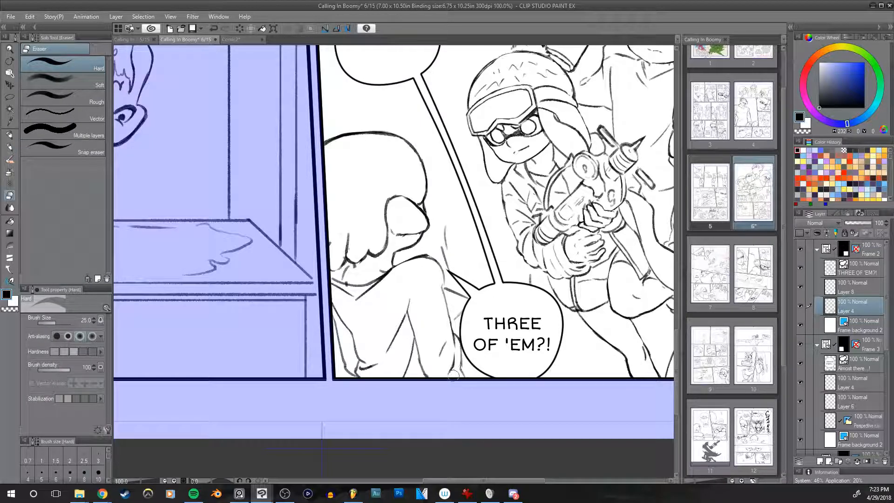
pyautogui.press('p')
pyautogui.moveTo(462, 349); pyautogui.dragTo(460, 377)
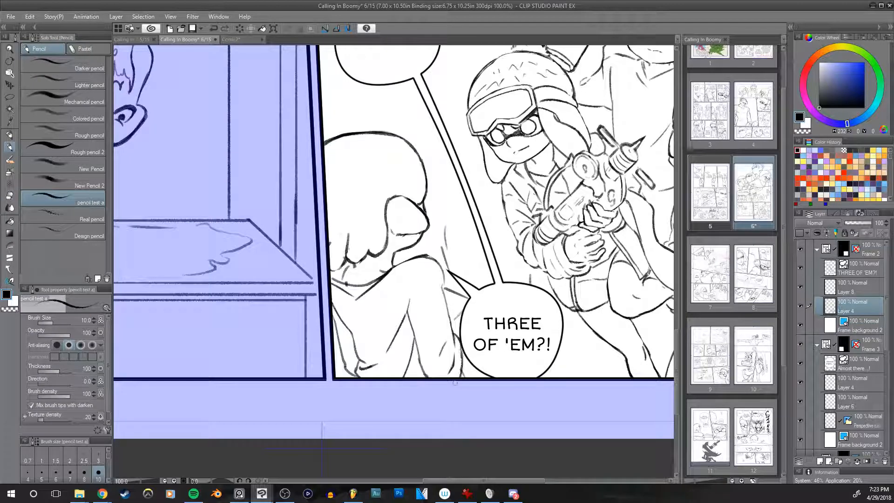
pyautogui.press('h')
pyautogui.moveTo(533, 328); pyautogui.dragTo(442, 346)
pyautogui.press('h')
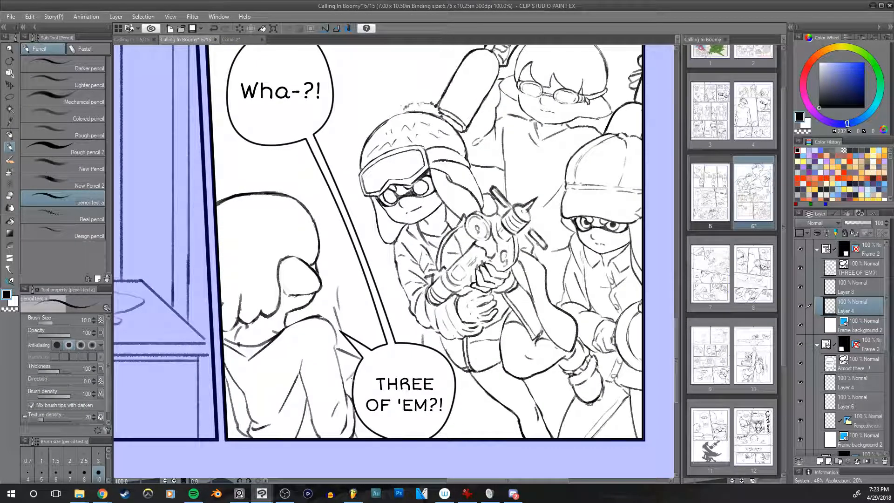
# Step: Add a small pencil detail to the pointed shape beside the speech balloon's tail and switch to erasing around the shoulder
pyautogui.hotkey('ctrl', 'z')
pyautogui.moveTo(344, 358)
pyautogui.mouseDown()
pyautogui.moveTo(339, 367)
pyautogui.moveTo(344, 359)
pyautogui.mouseUp()
pyautogui.press('e')
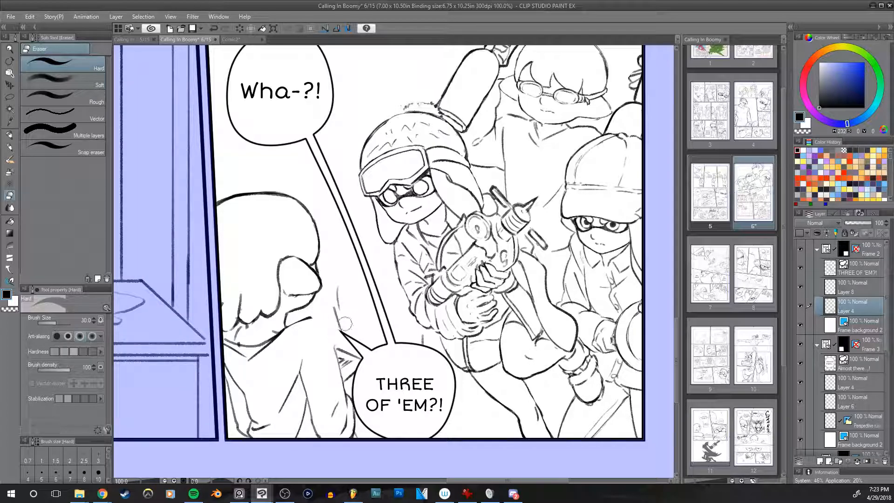
# Step: Redraw the foreground character's shoulder and upper sleeve outline with the pencil at size 10, undoing misplaced strokes
pyautogui.press('p')
pyautogui.moveTo(291, 322)
pyautogui.mouseDown()
pyautogui.moveTo(329, 321)
pyautogui.moveTo(285, 330)
pyautogui.moveTo(335, 327)
pyautogui.moveTo(295, 327)
pyautogui.moveTo(330, 332)
pyautogui.moveTo(320, 332)
pyautogui.moveTo(333, 342)
pyautogui.moveTo(307, 326)
pyautogui.moveTo(336, 358)
pyautogui.mouseUp()
pyautogui.hotkey('ctrl', 'z')
pyautogui.hotkey('ctrl', 'z')
pyautogui.hotkey('ctrl', 'z')
pyautogui.hotkey('ctrl', 'z')
pyautogui.hotkey('ctrl', 'z')
pyautogui.moveTo(327, 327); pyautogui.dragTo(339, 360)
pyautogui.moveTo(278, 336); pyautogui.dragTo(293, 322)
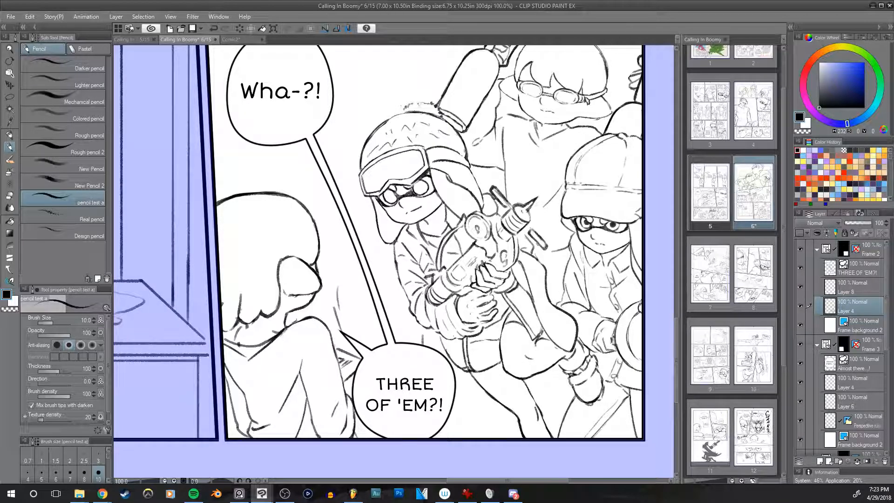
# Step: Tidy the redrawn shoulder outline with the eraser at size 30 and check it in the mirrored view
pyautogui.press('e')
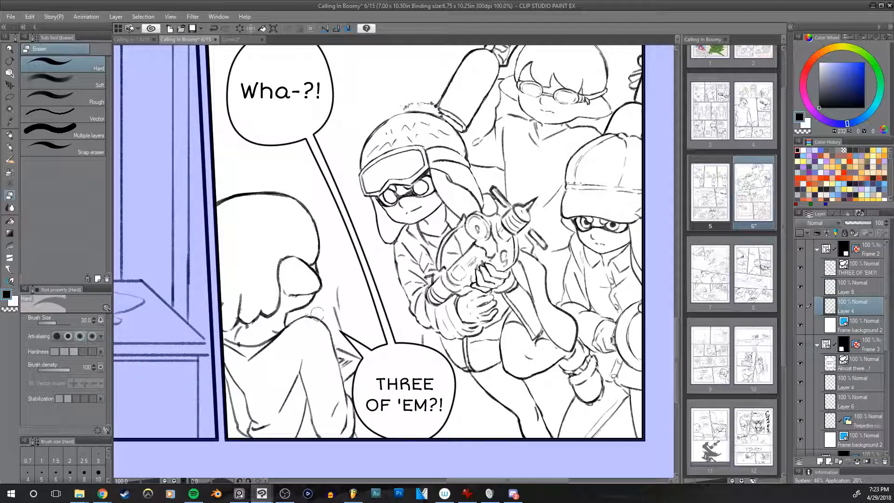
pyautogui.press('h')
pyautogui.moveTo(619, 268); pyautogui.dragTo(582, 261)
pyautogui.press('h')
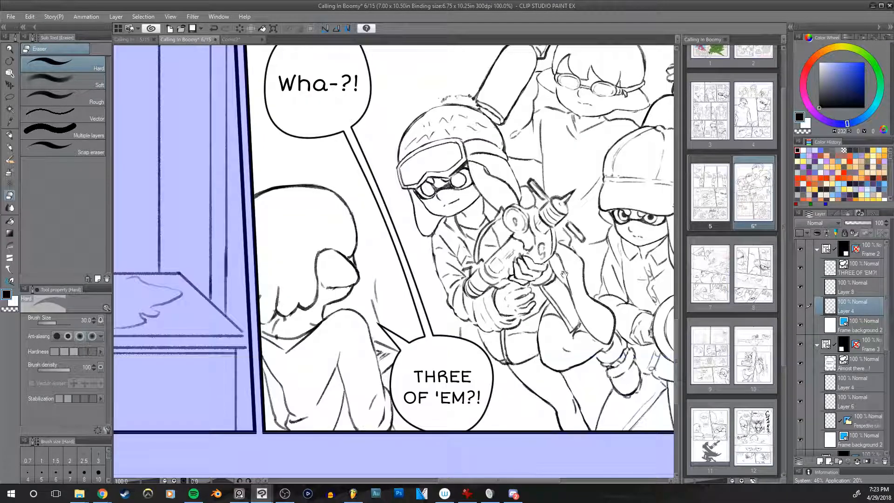
pyautogui.moveTo(538, 235); pyautogui.dragTo(512, 243)
pyautogui.press('p')
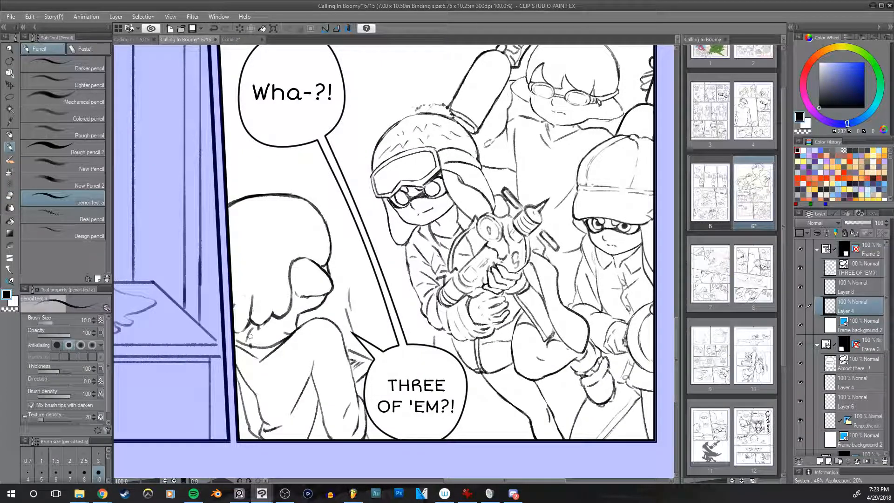